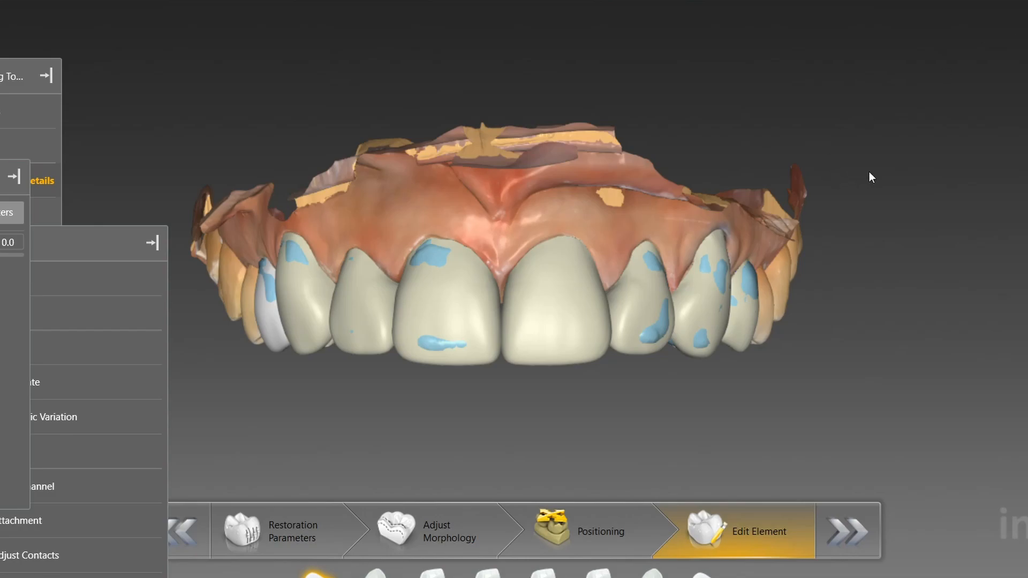
# Select all restorations in the upper arch together
pyautogui.scroll(-1, 795, 179)
pyautogui.scroll(2, 756, 182)
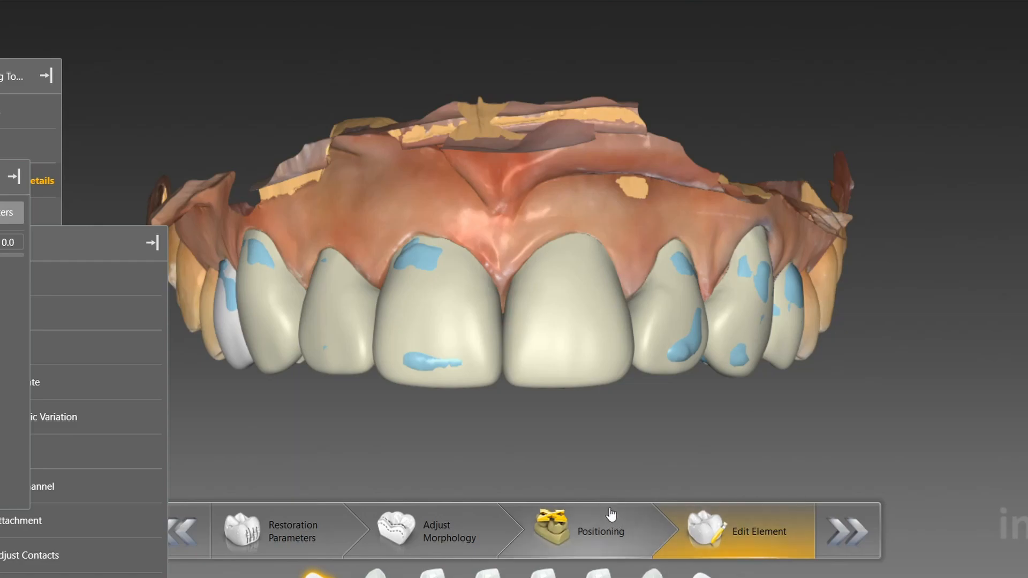
pyautogui.click(85, 252)
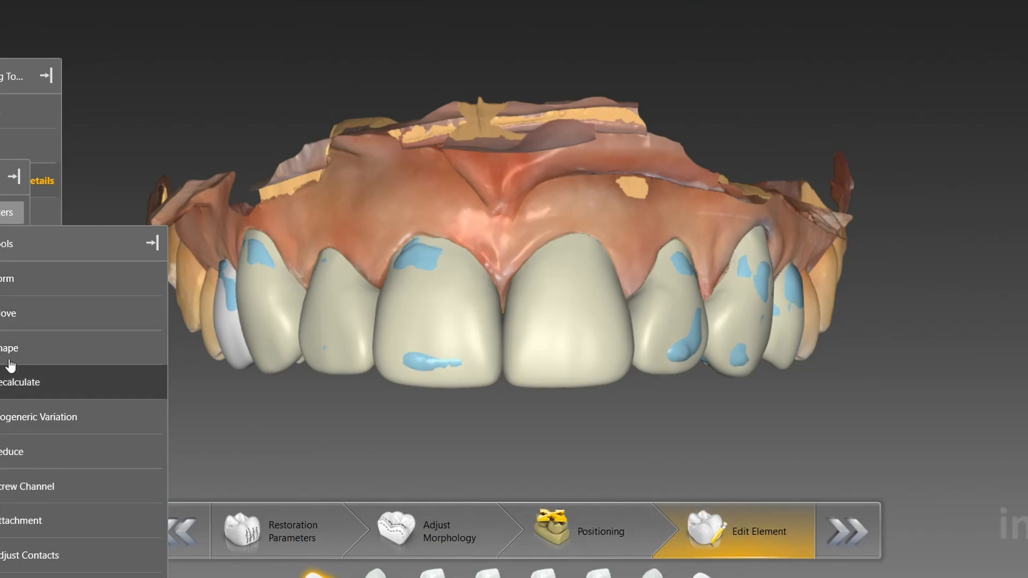
pyautogui.press('space')
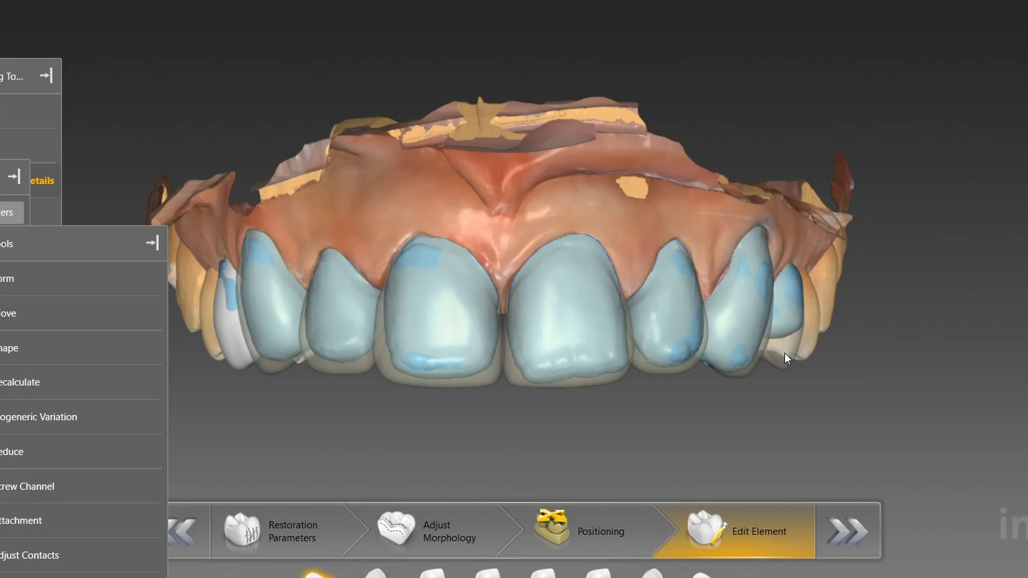
pyautogui.hotkey('ctrl', 'a')
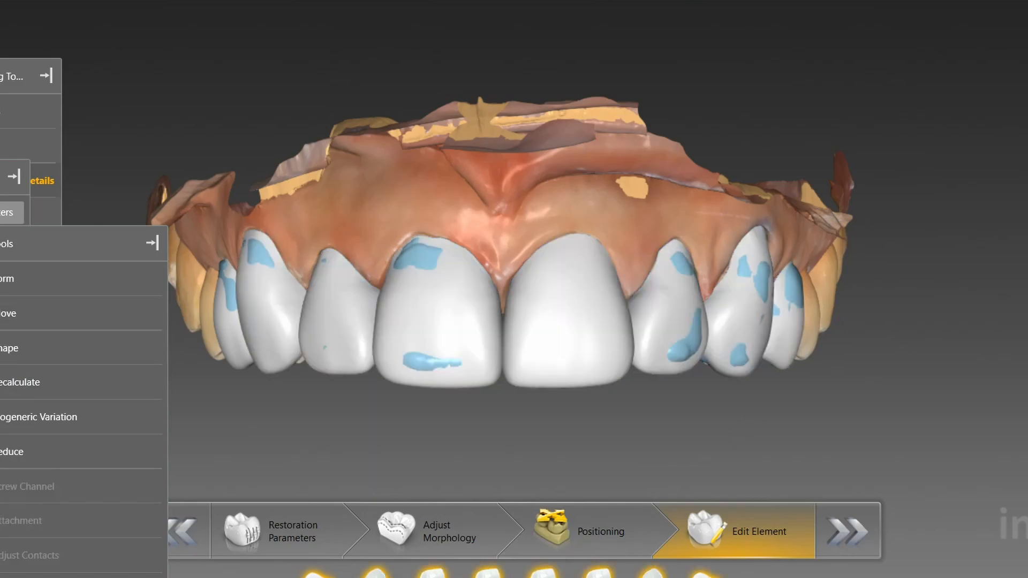
# Hide all restorations and the minimal thickness display to expose the prepared teeth, and clear the tool palettes from the model
pyautogui.moveTo(69, 243); pyautogui.dragTo(395, 159)
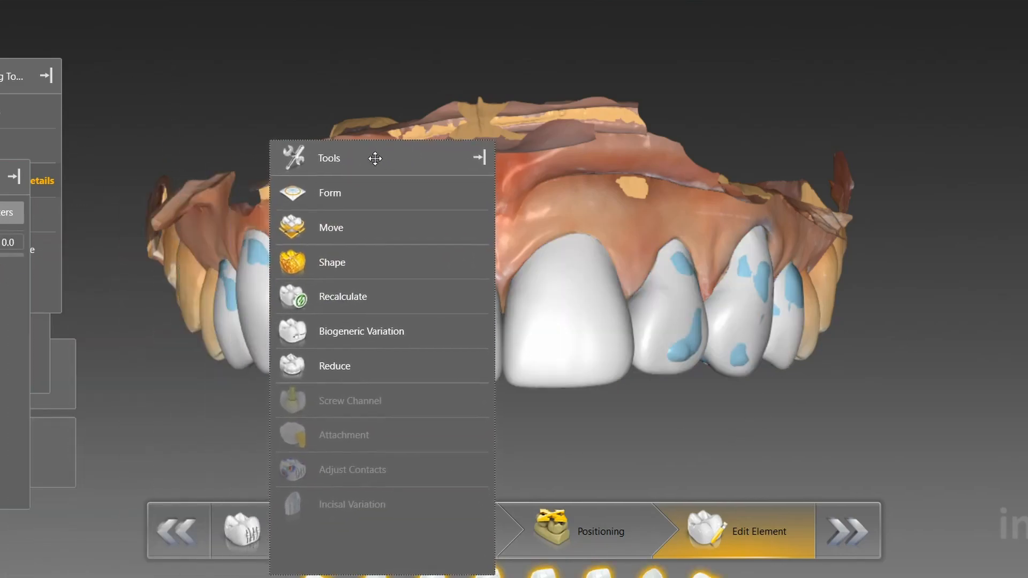
pyautogui.moveTo(3, 177); pyautogui.dragTo(266, 231)
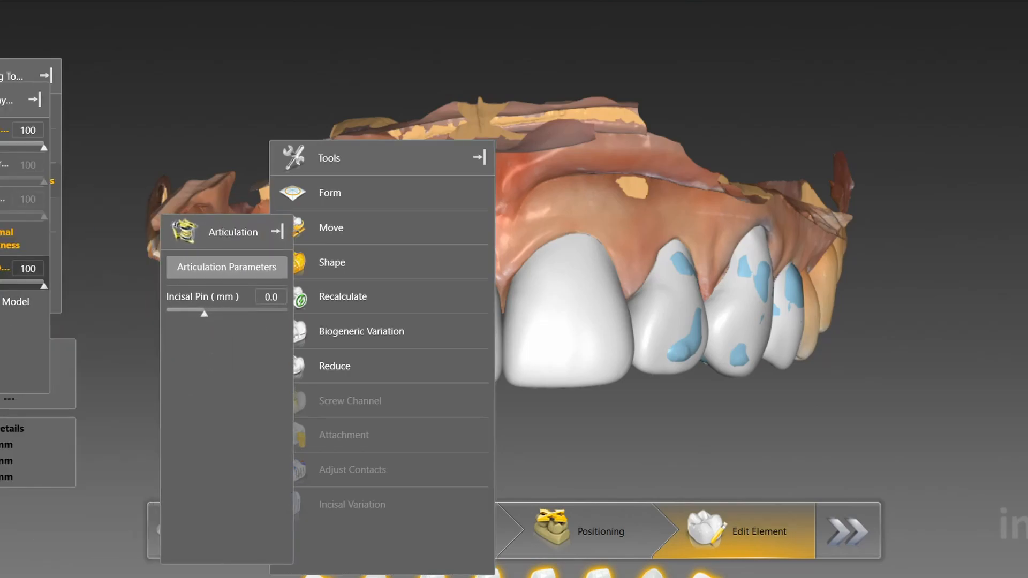
pyautogui.click(4, 269)
pyautogui.click(7, 239)
pyautogui.doubleClick(399, 167)
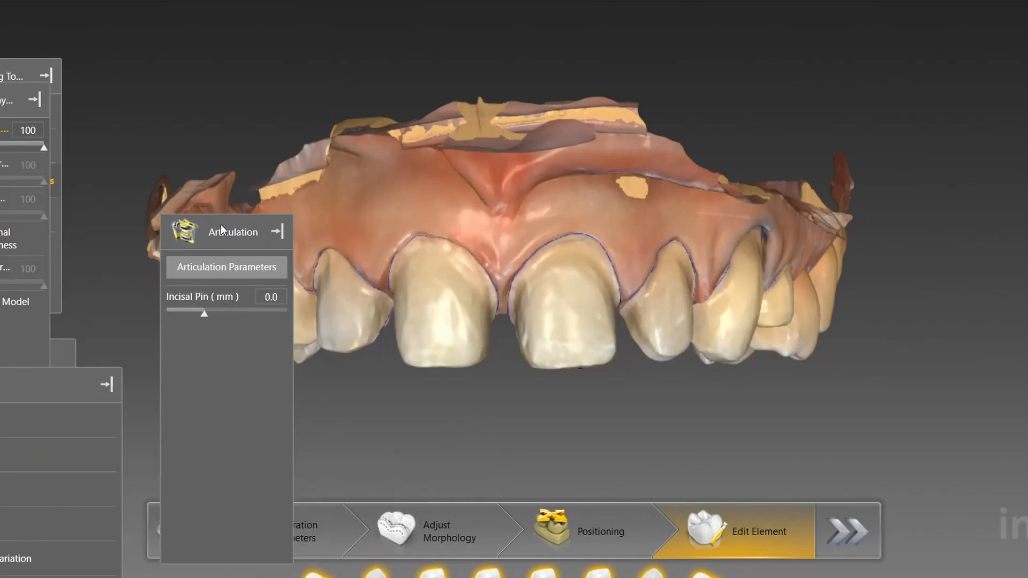
pyautogui.doubleClick(213, 231)
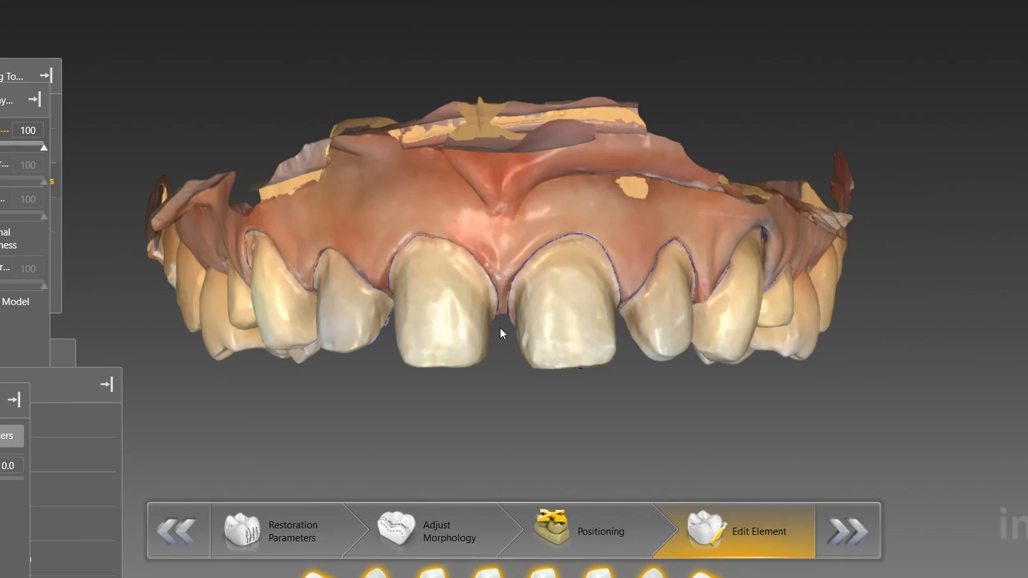
# Overlay the full-contour reference scan on the preparations at 60% opacity and compare it with the restorations
pyautogui.click(5, 199)
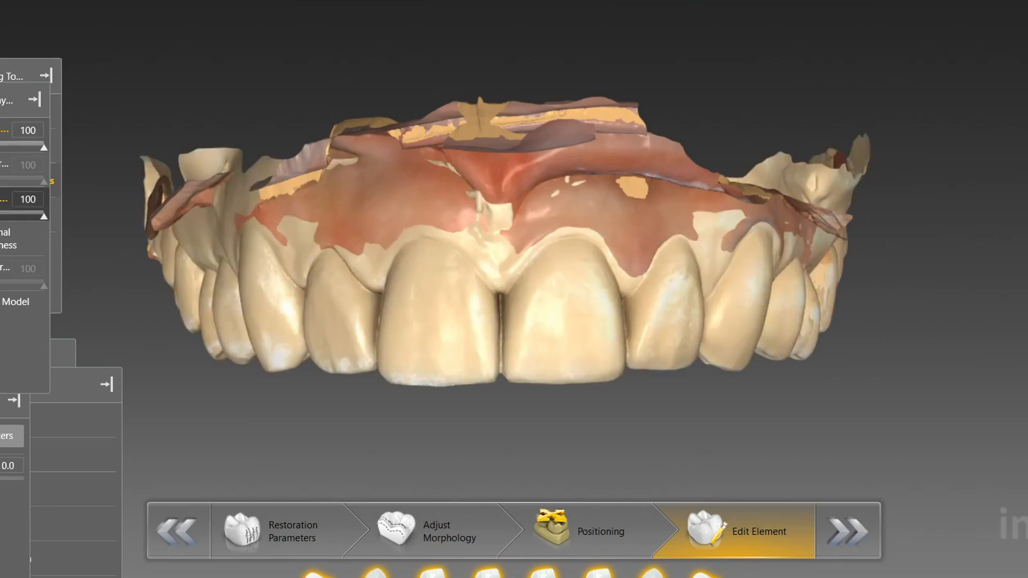
pyautogui.moveTo(39, 217); pyautogui.dragTo(70, 224)
pyautogui.moveTo(42, 220); pyautogui.dragTo(13, 219)
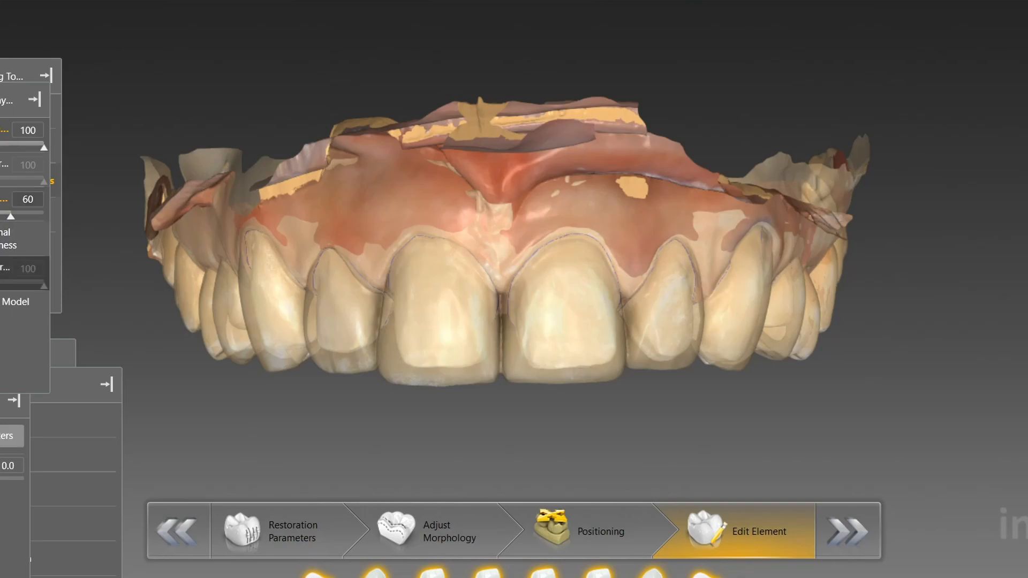
pyautogui.click(3, 268)
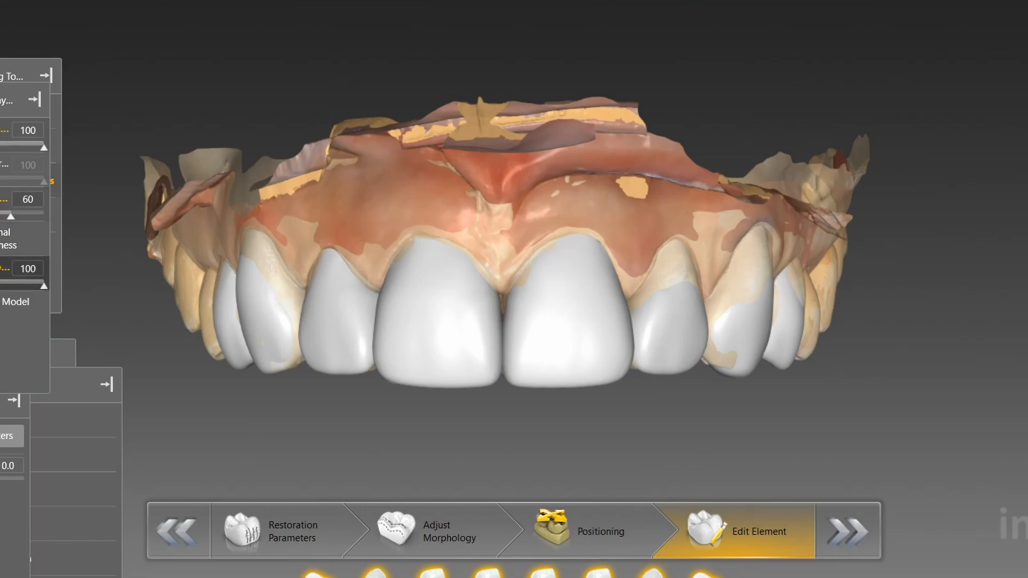
pyautogui.click(2, 268)
# Show the minimal thickness over the reference scan at 100% opacity, and review the restoration parameters before returning to element editing
pyautogui.moveTo(11, 216); pyautogui.dragTo(122, 216)
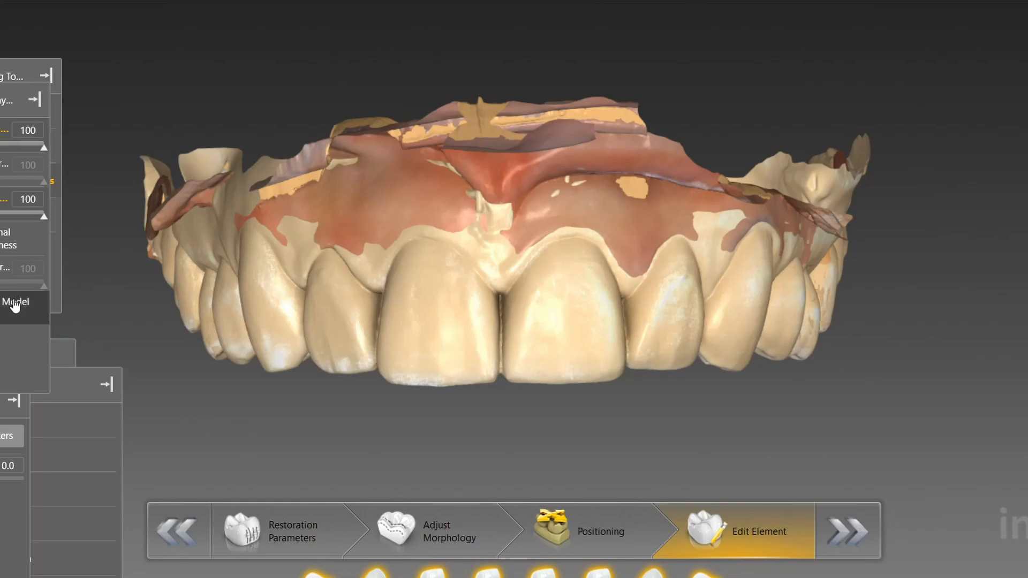
pyautogui.click(11, 238)
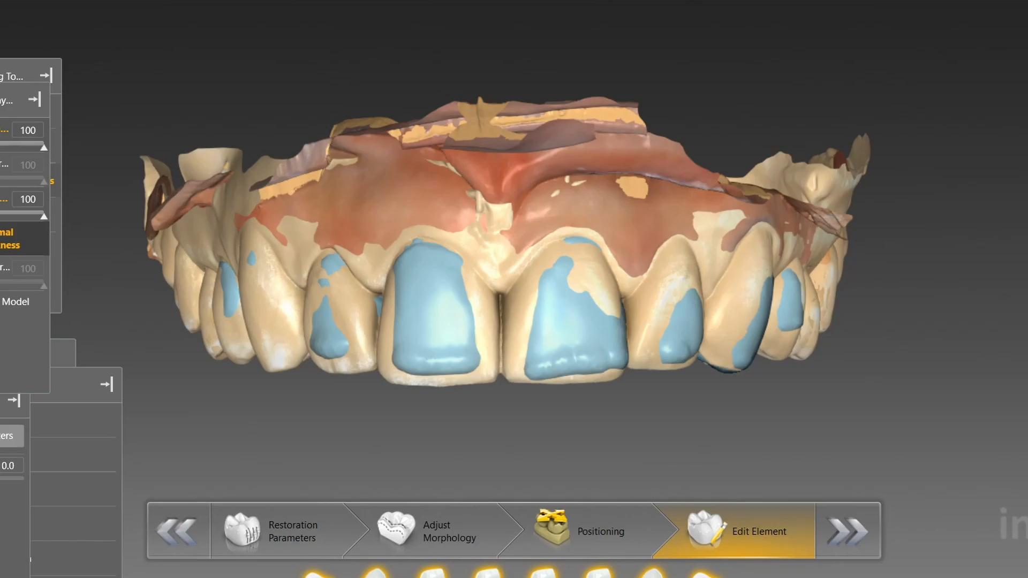
pyautogui.click(331, 520)
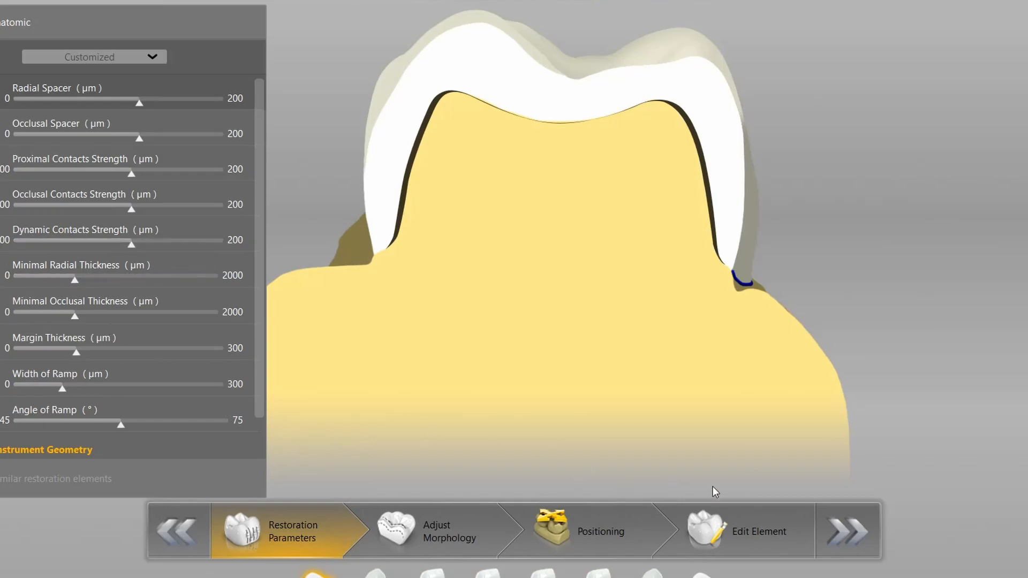
pyautogui.click(766, 534)
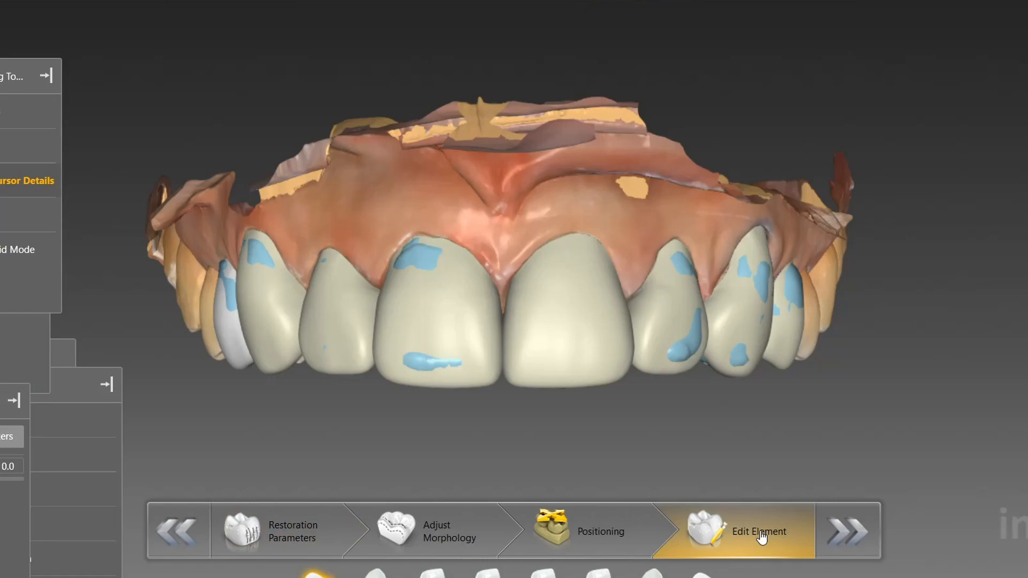
# Compare the minimal thickness of all restorations with the reference scan, and bring the restorations back in its place
pyautogui.click(20, 369)
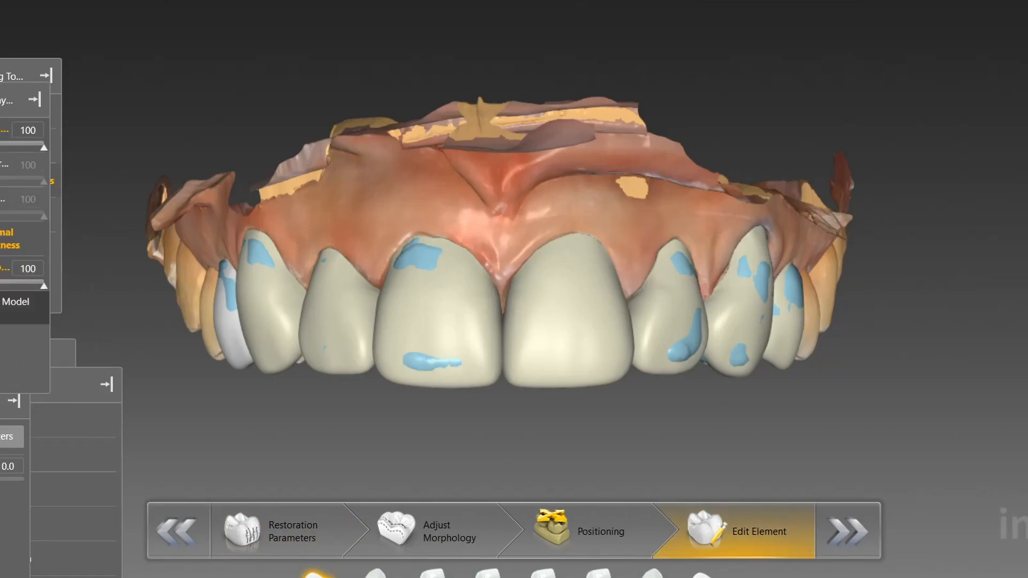
pyautogui.keyDown('ctrl'); pyautogui.scroll(-3, 790, 345); pyautogui.keyUp('ctrl')
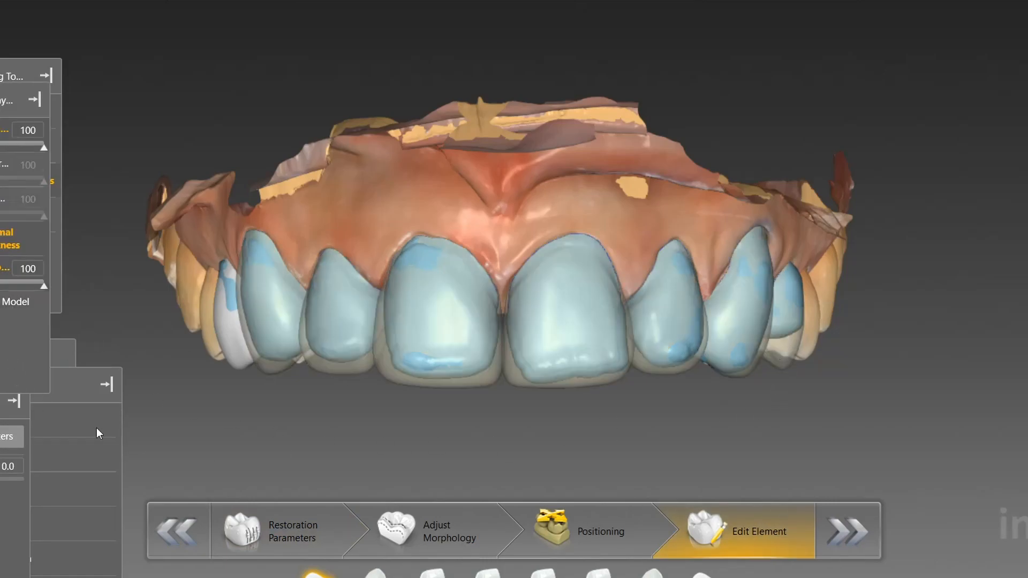
pyautogui.hotkey('ctrl', 'a')
pyautogui.click(4, 268)
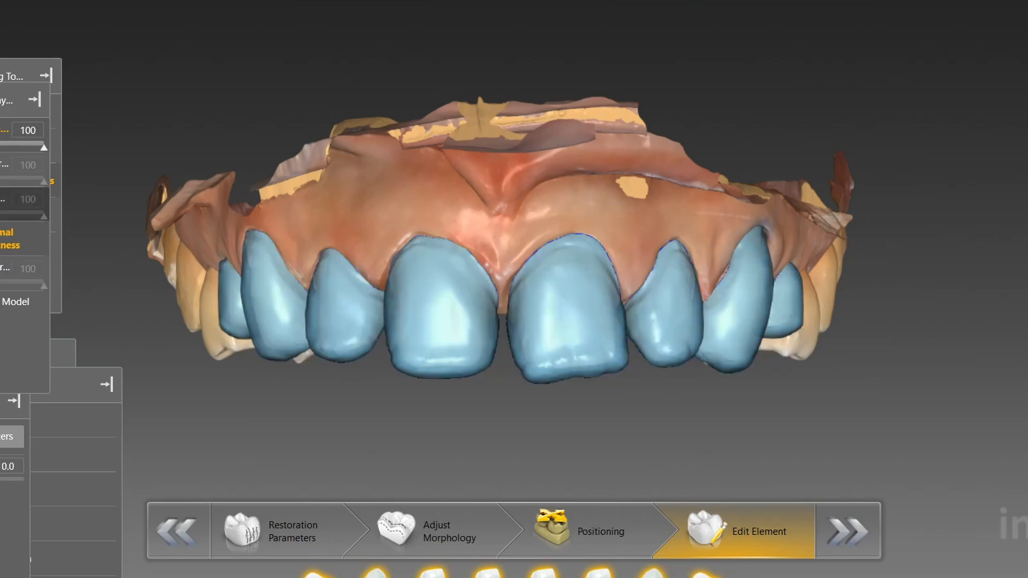
pyautogui.click(4, 199)
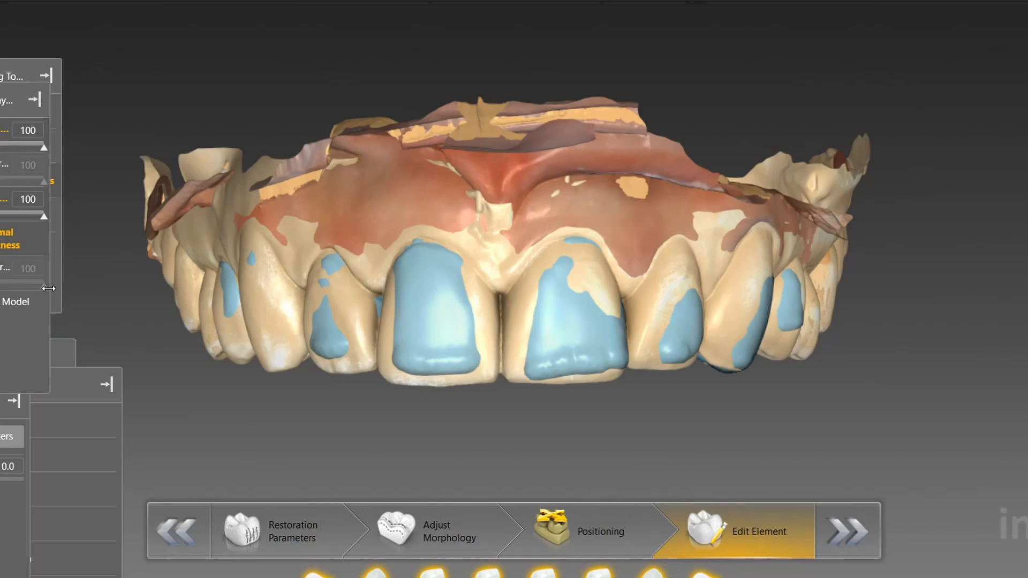
pyautogui.click(5, 199)
pyautogui.click(4, 268)
# Apply a biogeneric variation of 0.71 to both upper lateral incisors
pyautogui.click(316, 574)
pyautogui.doubleClick(672, 348)
pyautogui.click(741, 350)
pyautogui.click(599, 573)
pyautogui.keyDown('ctrl'); pyautogui.click(332, 352); pyautogui.keyUp('ctrl')
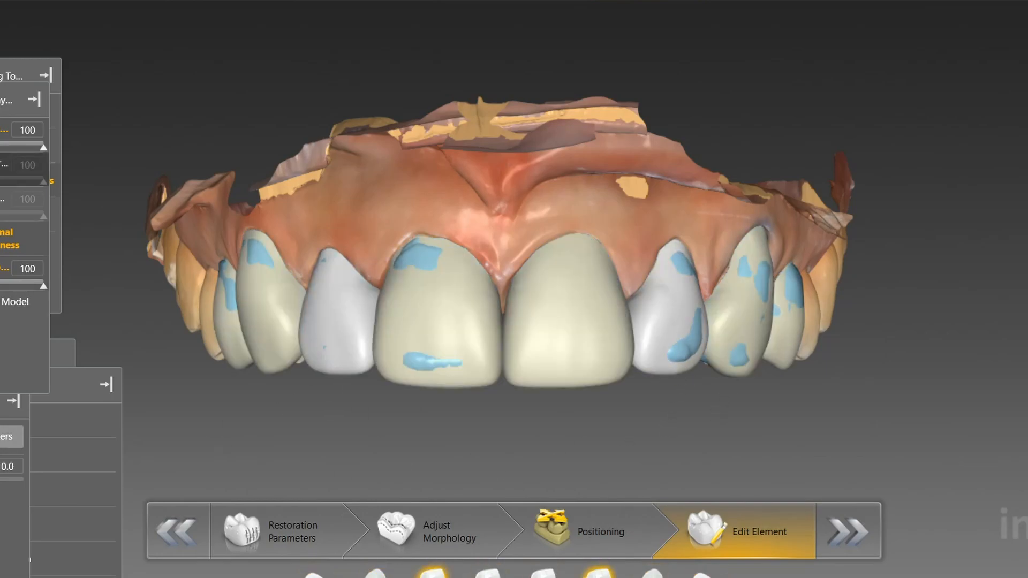
pyautogui.click(59, 386)
pyautogui.moveTo(23, 267); pyautogui.dragTo(84, 285)
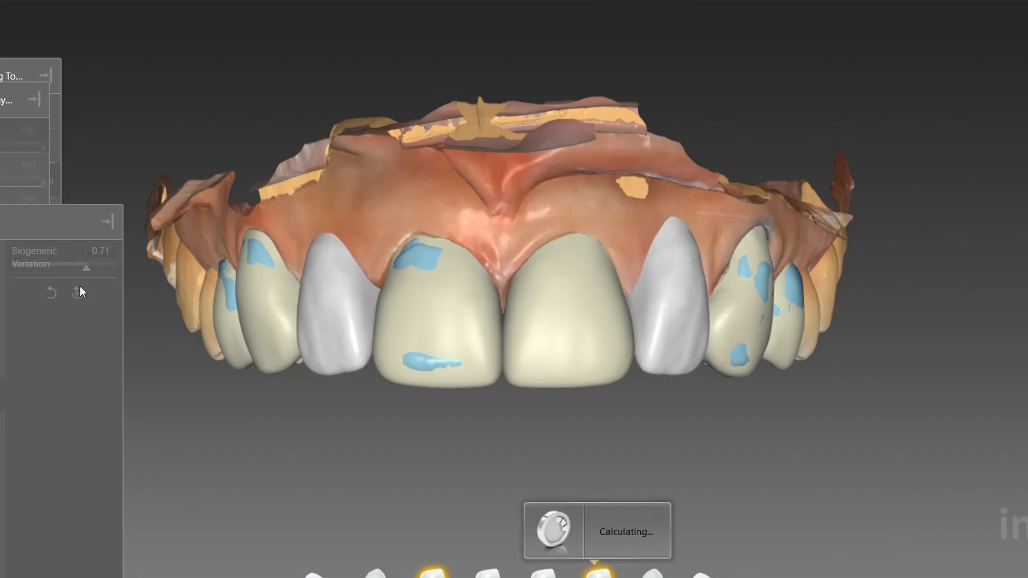
# Reposition the patient's upper left lateral incisor with Move and Rotate, checking its alignment from the incisal side and the front
pyautogui.rightClick(564, 428)
pyautogui.click(594, 455)
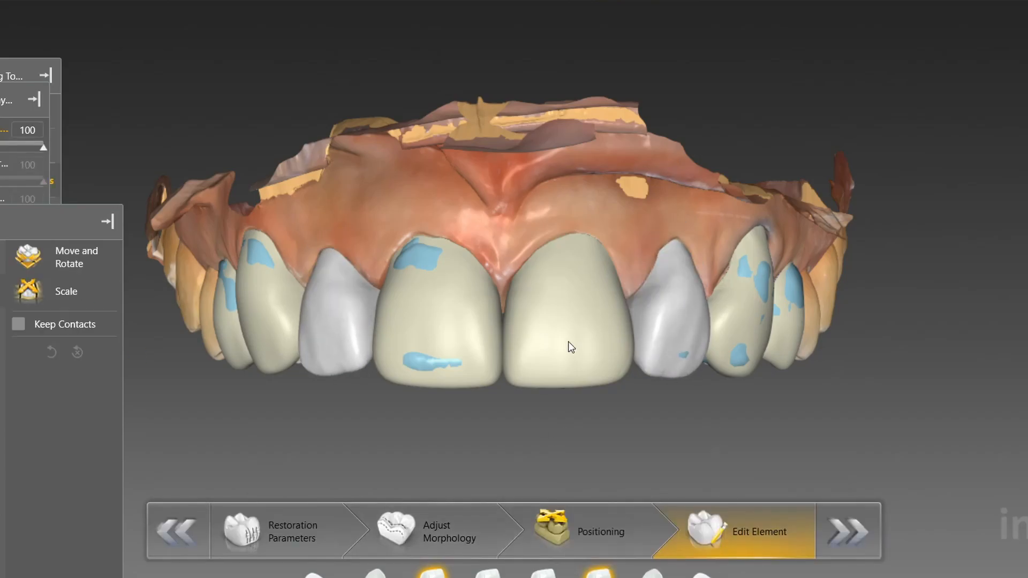
pyautogui.click(546, 338)
pyautogui.click(672, 343)
pyautogui.moveTo(676, 418); pyautogui.dragTo(445, 144)
pyautogui.scroll(4, 445, 145)
pyautogui.moveTo(857, 209); pyautogui.dragTo(840, 231)
pyautogui.moveTo(734, 183); pyautogui.dragTo(766, 190)
pyautogui.moveTo(809, 321); pyautogui.dragTo(666, 383)
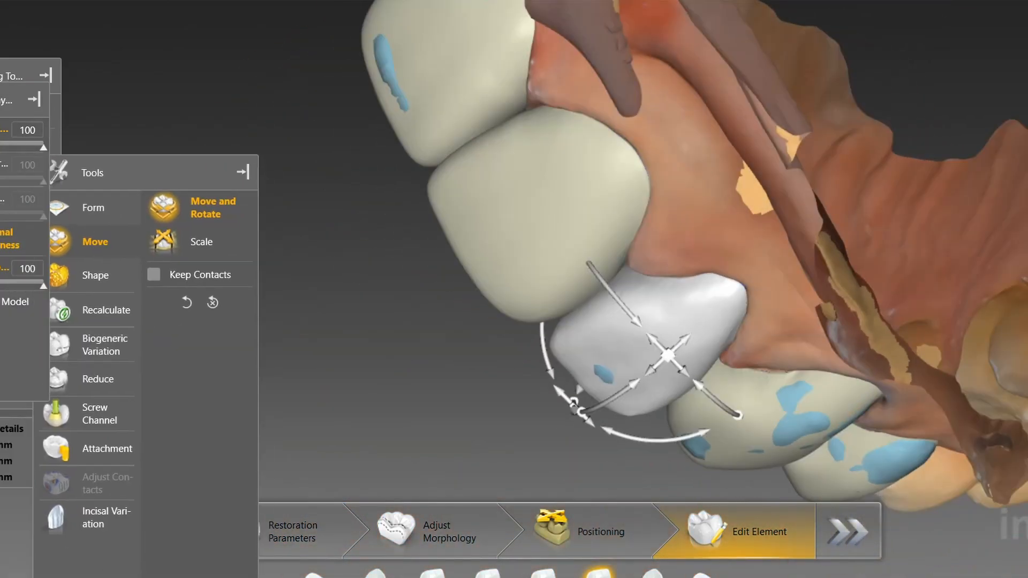
pyautogui.click(139, 366)
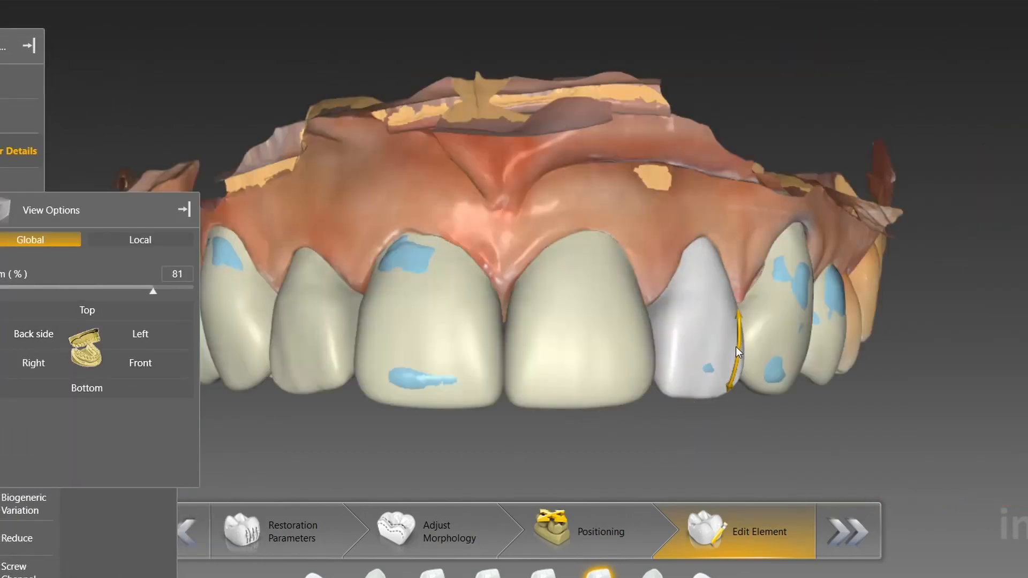
# Shift the upper left lateral incisor downward and fine-tune its position against the reference scan and neighbouring teeth
pyautogui.click(314, 359)
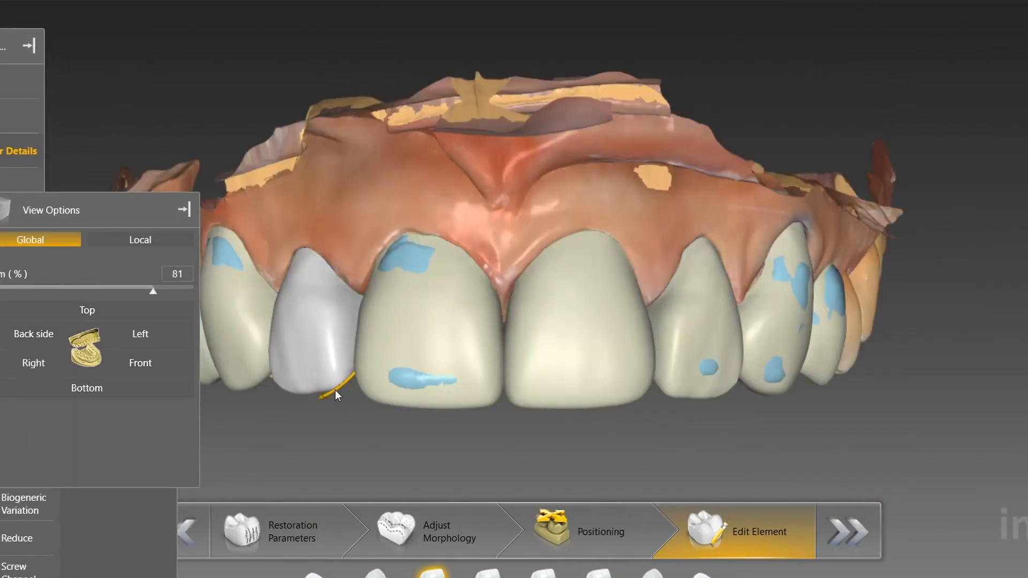
pyautogui.click(702, 322)
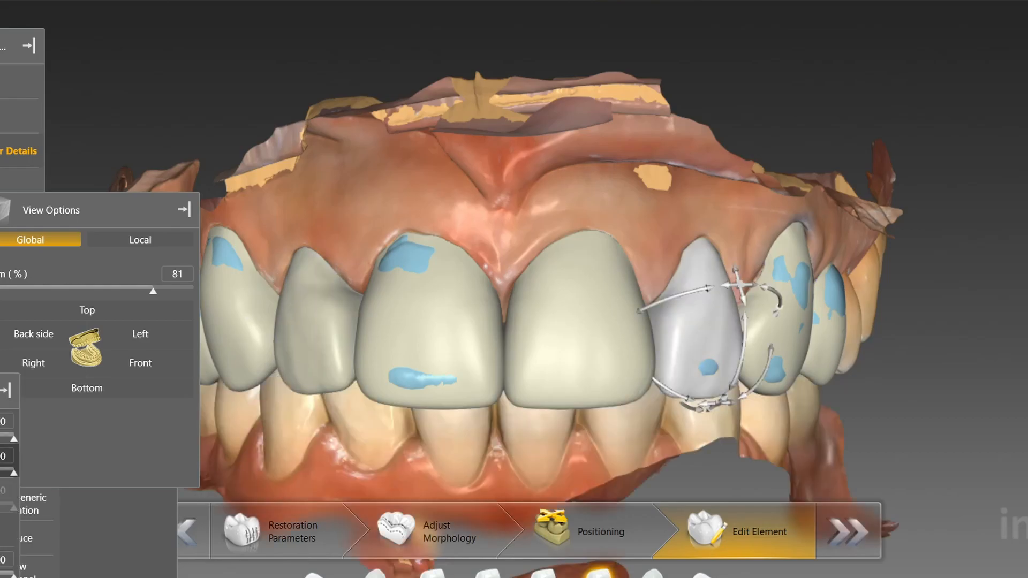
pyautogui.moveTo(744, 304); pyautogui.dragTo(743, 327)
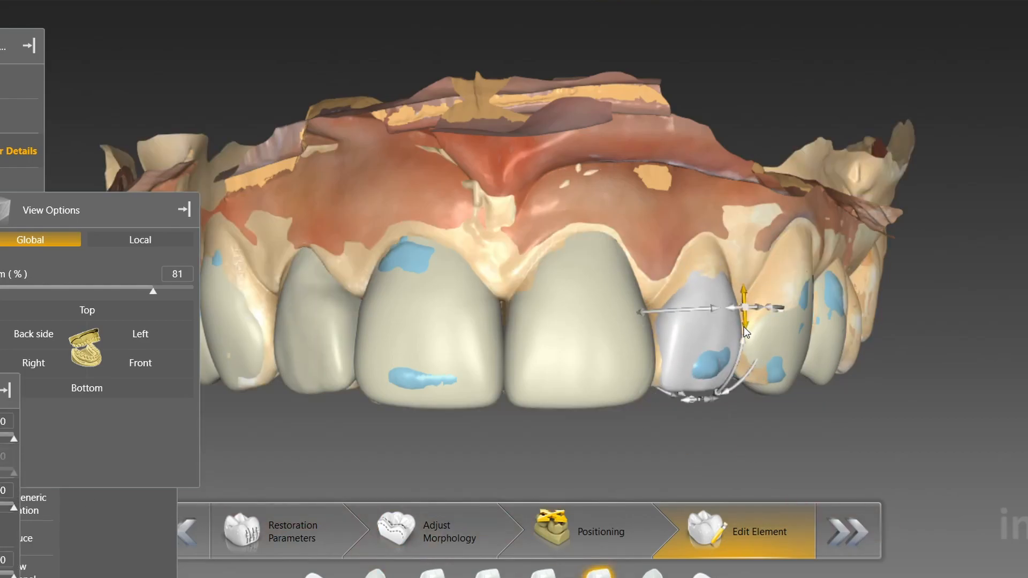
pyautogui.moveTo(744, 327); pyautogui.dragTo(670, 316, button='right')
pyautogui.moveTo(712, 260); pyautogui.dragTo(707, 273)
pyautogui.moveTo(707, 273); pyautogui.dragTo(519, 505, button='right')
pyautogui.moveTo(699, 400); pyautogui.dragTo(691, 403)
pyautogui.moveTo(551, 470); pyautogui.dragTo(629, 464, button='right')
pyautogui.click(141, 363)
# Adjust the position of the patient's upper right lateral incisor with Move and Rotate, and return to the front view
pyautogui.scroll(1, 546, 444)
pyautogui.click(326, 348)
pyautogui.moveTo(320, 407); pyautogui.dragTo(360, 302, button='right')
pyautogui.moveTo(405, 338); pyautogui.dragTo(400, 352)
pyautogui.click(153, 370)
# Reshape the upper right lateral incisor with Individual, 4-Directional shaping, using a tool size of 2.95
pyautogui.rightClick(529, 278)
pyautogui.click(583, 308)
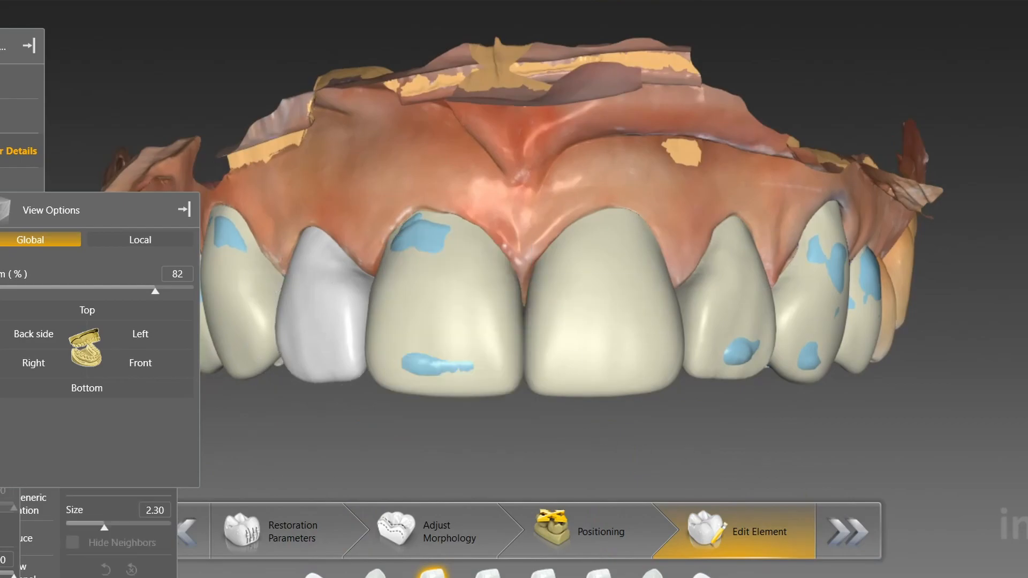
pyautogui.moveTo(287, 375); pyautogui.dragTo(286, 375)
pyautogui.scroll(-1, 344, 317)
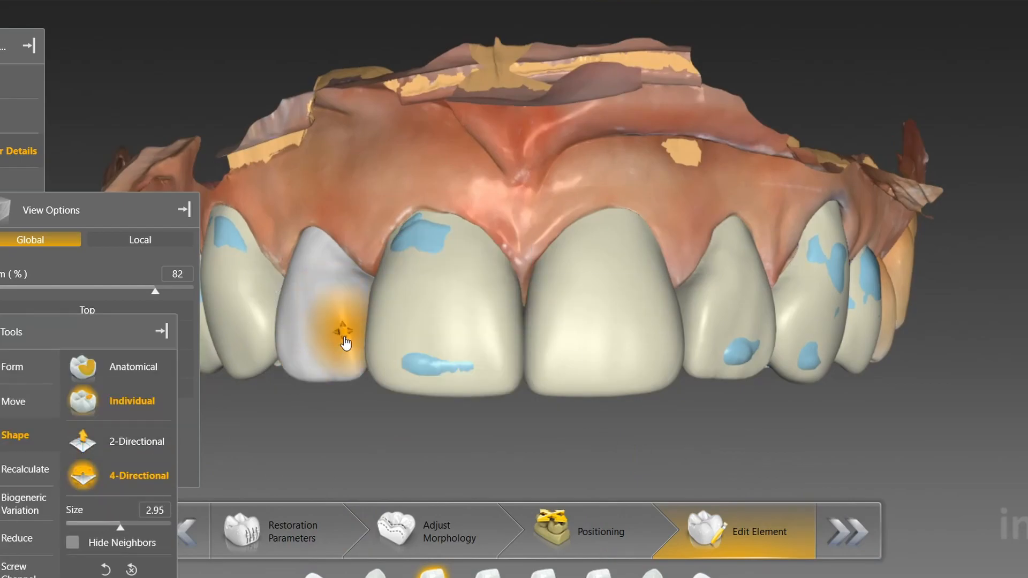
# Refine the upper left lateral incisor with 2-Directional shaping at size 2.53, and compare it with the reference scan
pyautogui.click(762, 375)
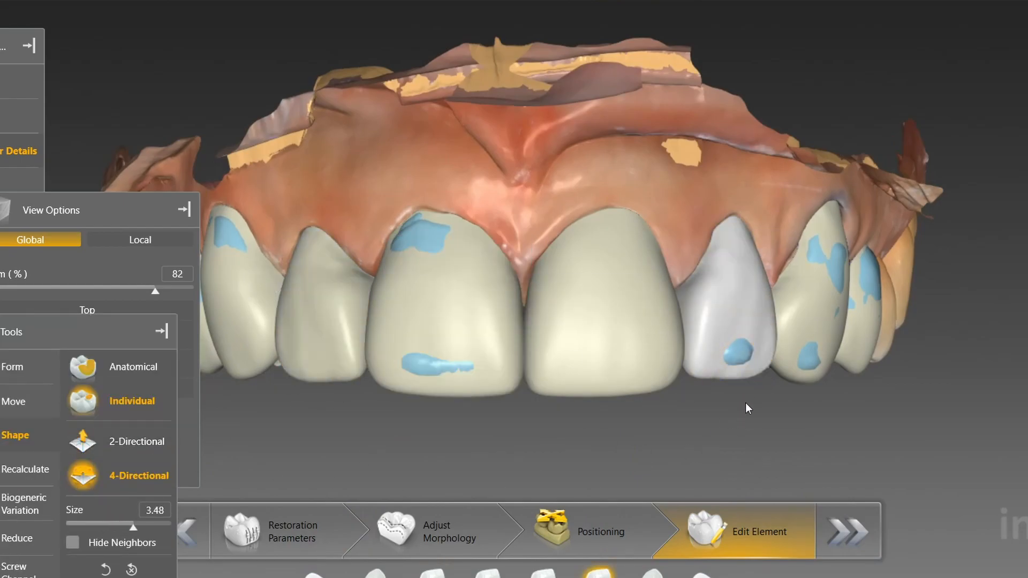
pyautogui.scroll(-9, 745, 321)
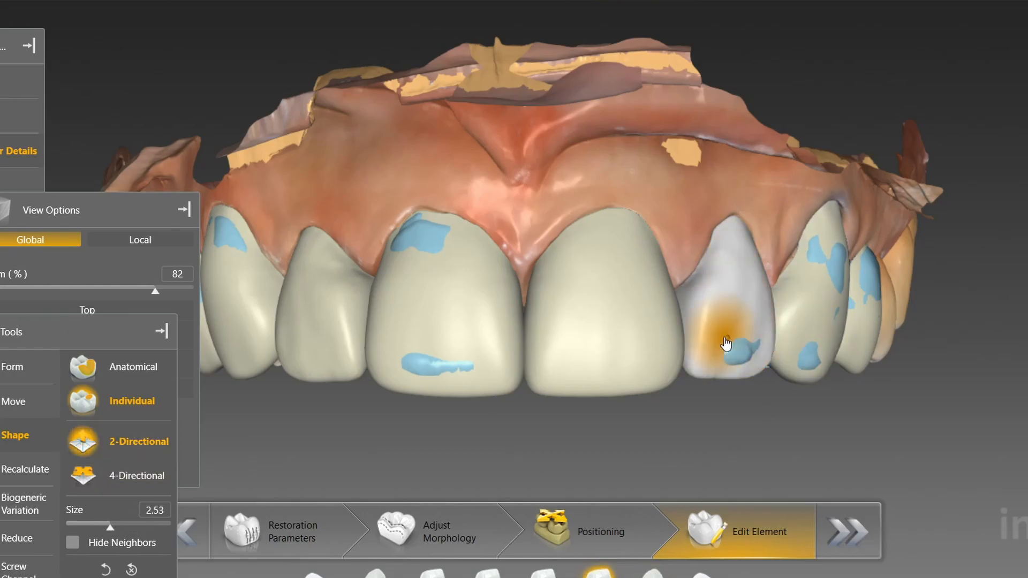
pyautogui.scroll(-4, 713, 448)
pyautogui.click(8, 490)
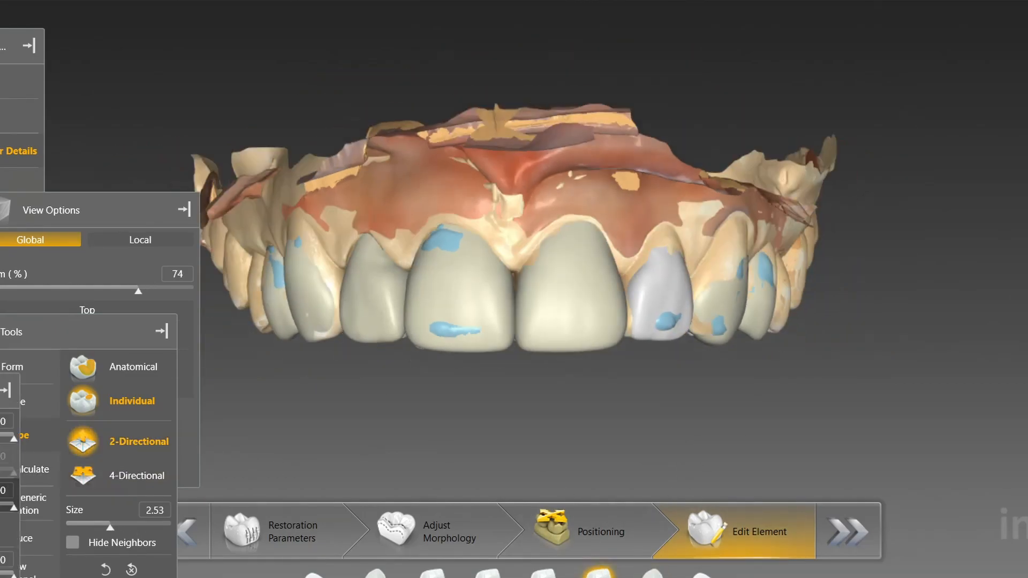
# Adjust the incisal edges of both upper lateral incisors with Individual, 2-Directional shaping, using tool sizes of 1.73 and 2.00
pyautogui.click(466, 341)
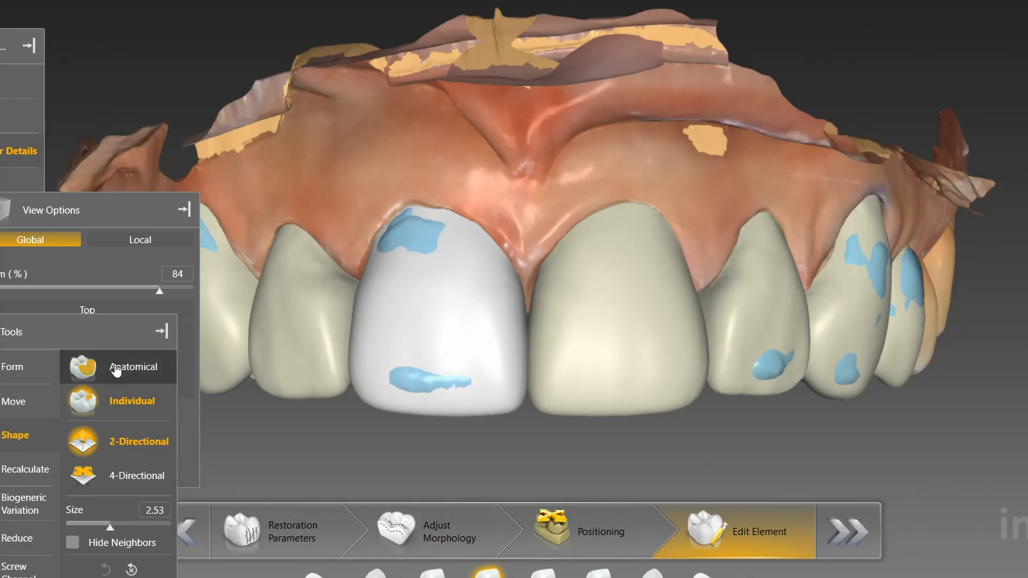
pyautogui.click(116, 370)
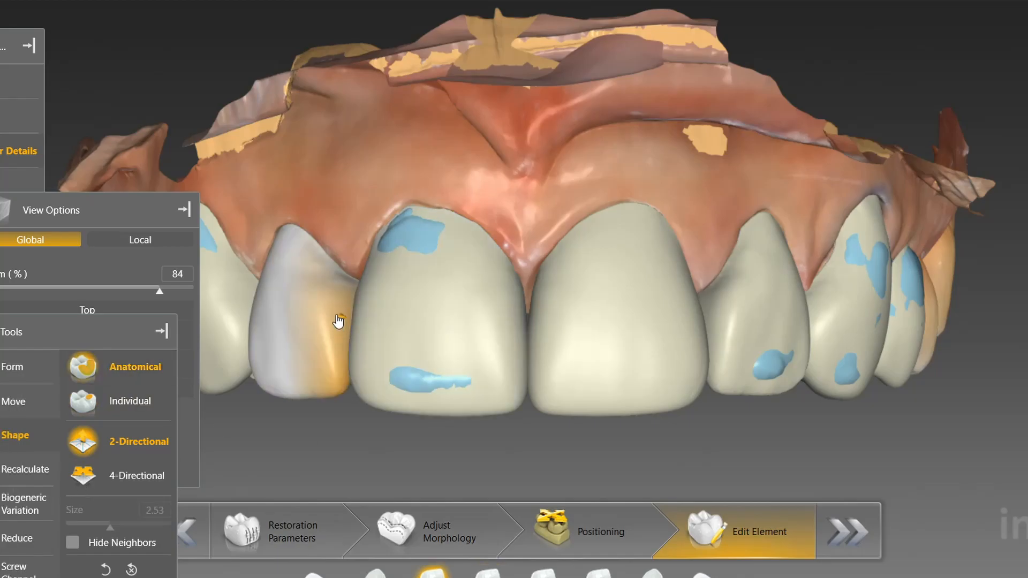
pyautogui.click(728, 340)
pyautogui.click(136, 476)
pyautogui.click(130, 401)
pyautogui.scroll(-2, 709, 384)
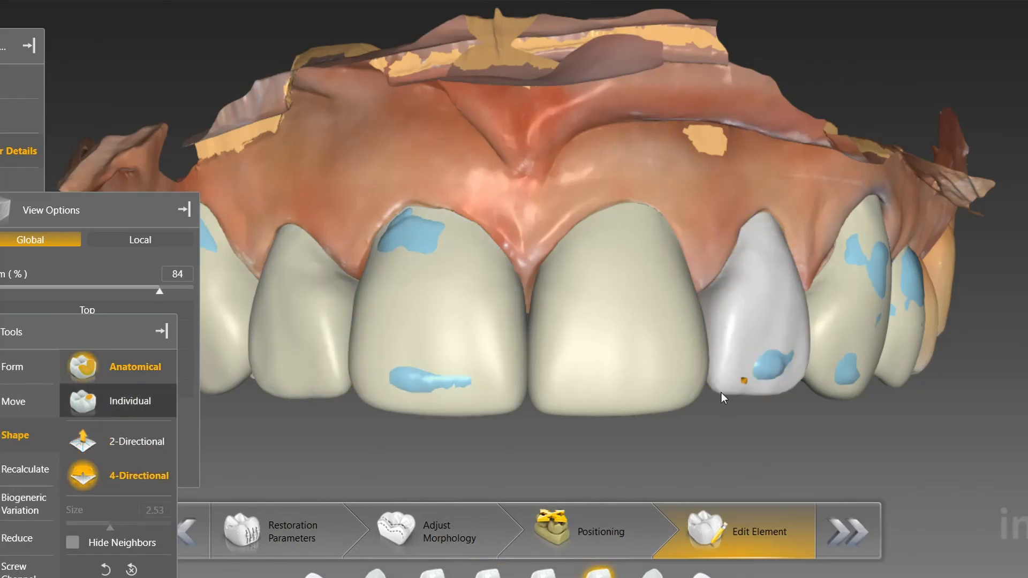
pyautogui.click(351, 397)
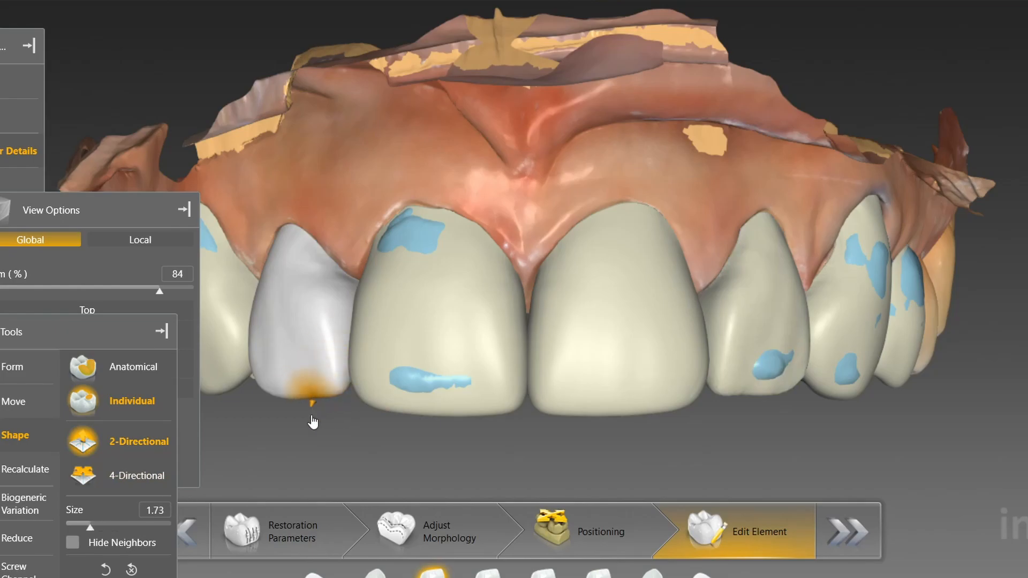
pyautogui.click(719, 397)
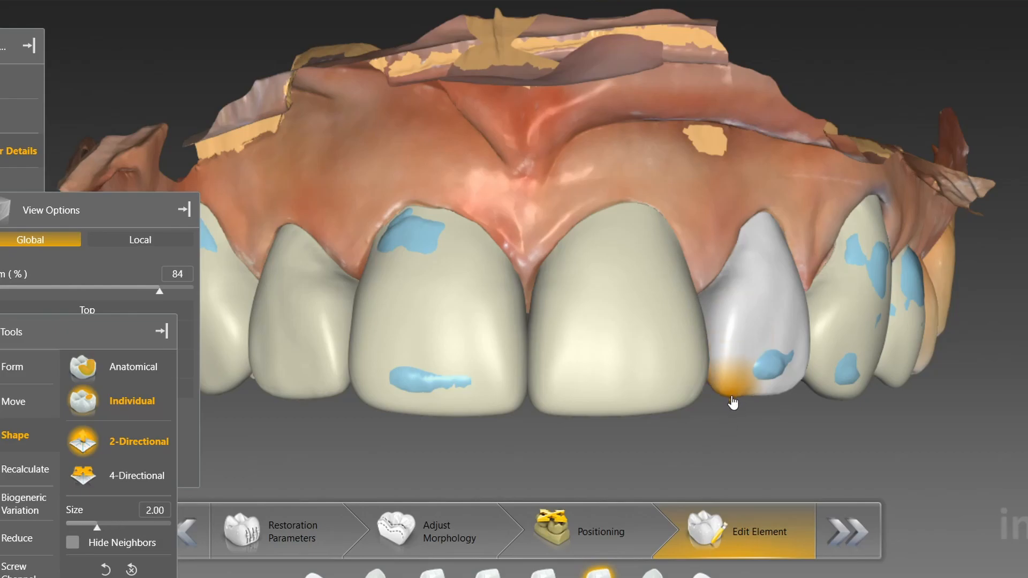
# Reshape the incisal corner of the upper left lateral incisor facing the canine with 2-Directional shaping at size 1.52
pyautogui.moveTo(670, 471); pyautogui.dragTo(583, 458, button='middle')
pyautogui.moveTo(583, 458); pyautogui.dragTo(530, 268)
pyautogui.moveTo(530, 268); pyautogui.dragTo(526, 333, button='middle')
pyautogui.moveTo(526, 333); pyautogui.dragTo(455, 289, button='right')
pyautogui.scroll(5, 759, 252)
pyautogui.moveTo(759, 249)
pyautogui.mouseDown()
pyautogui.moveTo(765, 224)
pyautogui.moveTo(750, 235)
pyautogui.moveTo(725, 190)
pyautogui.mouseUp()
pyautogui.scroll(-2, 714, 210)
pyautogui.scroll(-5, 779, 326)
pyautogui.moveTo(781, 330)
pyautogui.mouseDown()
pyautogui.moveTo(788, 288)
pyautogui.moveTo(641, 355)
pyautogui.mouseUp()
pyautogui.moveTo(640, 354); pyautogui.dragTo(615, 314, button='middle')
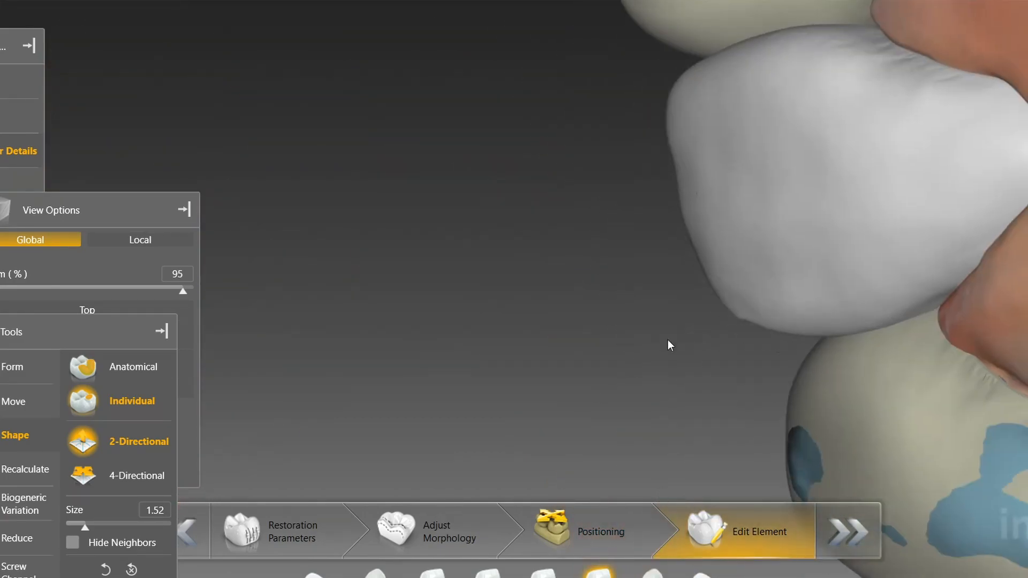
pyautogui.moveTo(742, 311); pyautogui.dragTo(736, 338)
# Smooth the reshaped corner of the upper left lateral incisor at size 0.84 mm and 10% strength
pyautogui.rightClick(749, 347)
pyautogui.click(766, 358)
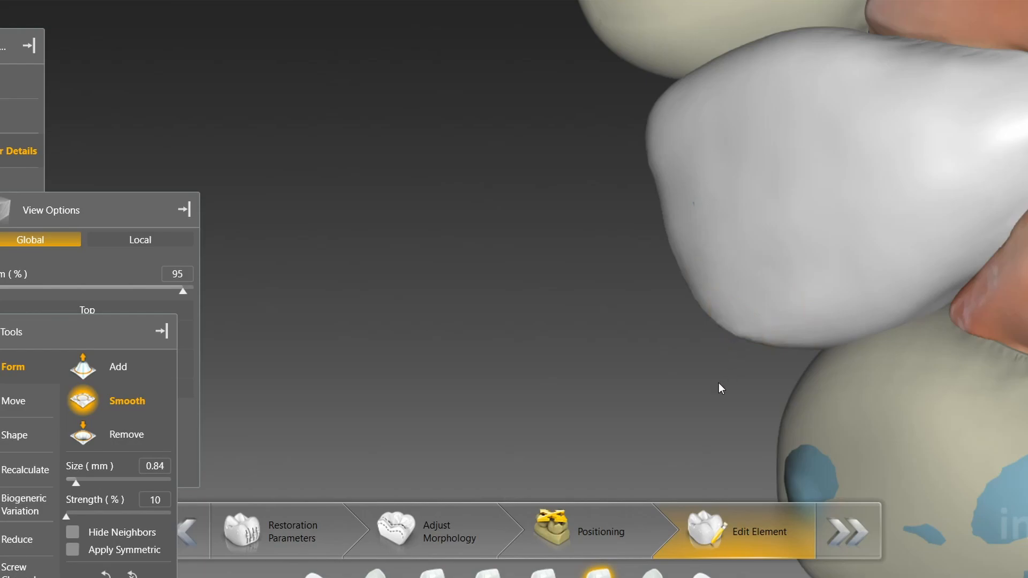
pyautogui.scroll(-3, 515, 389)
# Shape the upper left lateral incisor's edge beside the central incisor with Individual, 2-Directional shaping at size 1.10
pyautogui.rightClick(493, 377)
pyautogui.moveTo(550, 429)
pyautogui.click(679, 450)
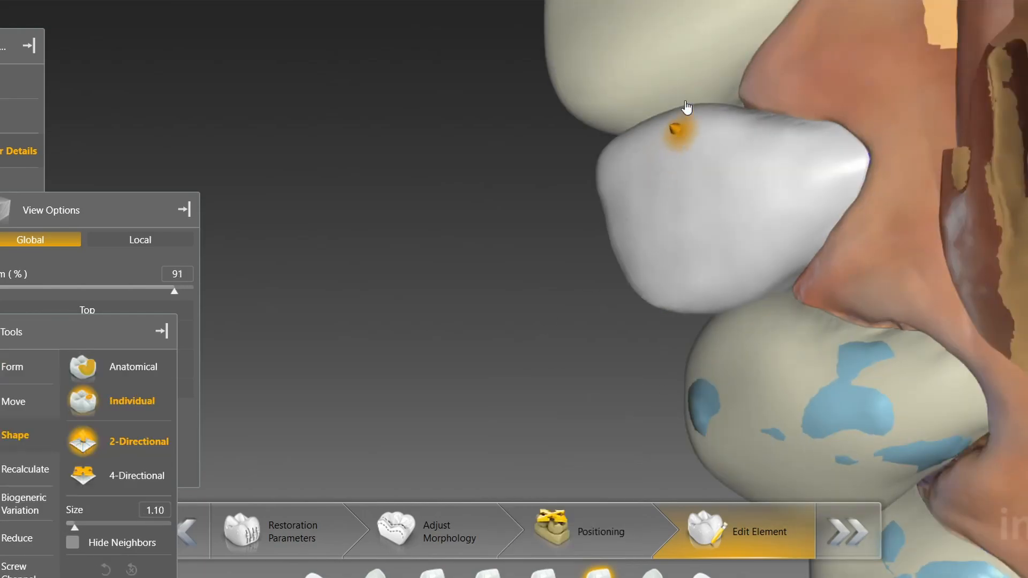
pyautogui.click(689, 107)
pyautogui.click(689, 109)
pyautogui.moveTo(695, 118); pyautogui.dragTo(695, 122)
# Contour the upper left lateral incisor's neck on the side facing the central incisor with Form at 10% strength, in front view
pyautogui.click(141, 363)
pyautogui.scroll(3, 594, 471)
pyautogui.rightClick(659, 430)
pyautogui.click(704, 257)
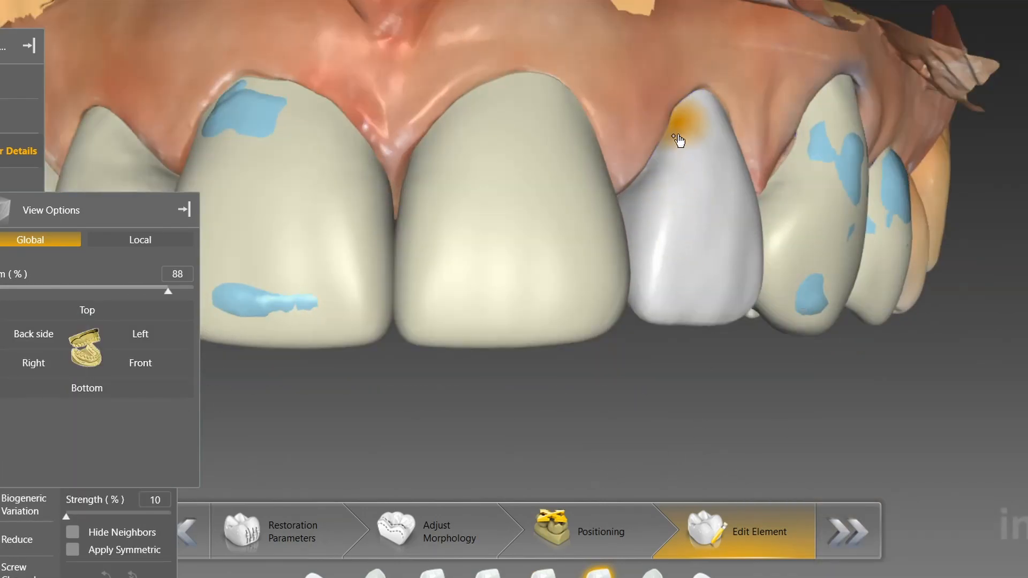
pyautogui.click(616, 232)
pyautogui.click(661, 177)
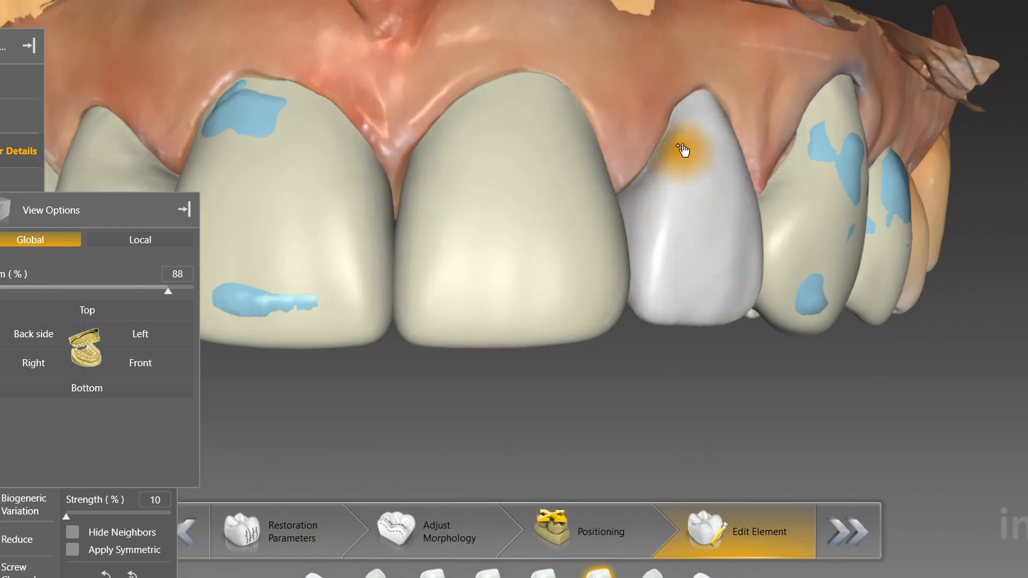
# Smooth the upper left lateral incisor along its side facing the canine, using size 3.39 mm and 10% strength
pyautogui.click(127, 401)
pyautogui.scroll(3, 679, 262)
pyautogui.moveTo(679, 262)
pyautogui.mouseDown()
pyautogui.moveTo(680, 125)
pyautogui.moveTo(644, 263)
pyautogui.moveTo(694, 210)
pyautogui.moveTo(754, 211)
pyautogui.mouseUp()
pyautogui.scroll(5, 645, 264)
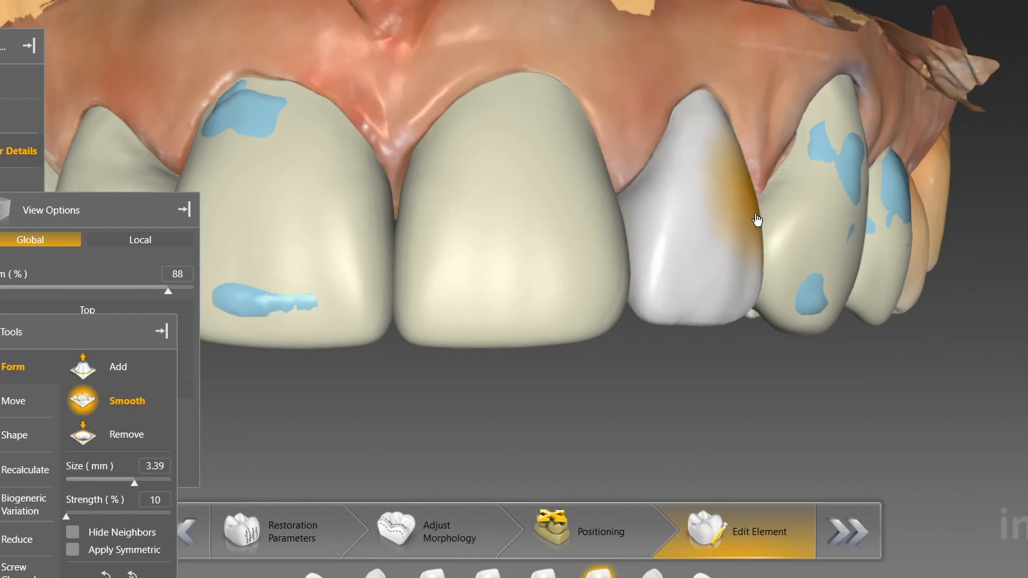
# Reshape the upper left lateral incisor's neck and canine-side corner with Individual, 4-Directional shaping at sizes 2.92 and 2.70
pyautogui.rightClick(877, 453)
pyautogui.click(921, 485)
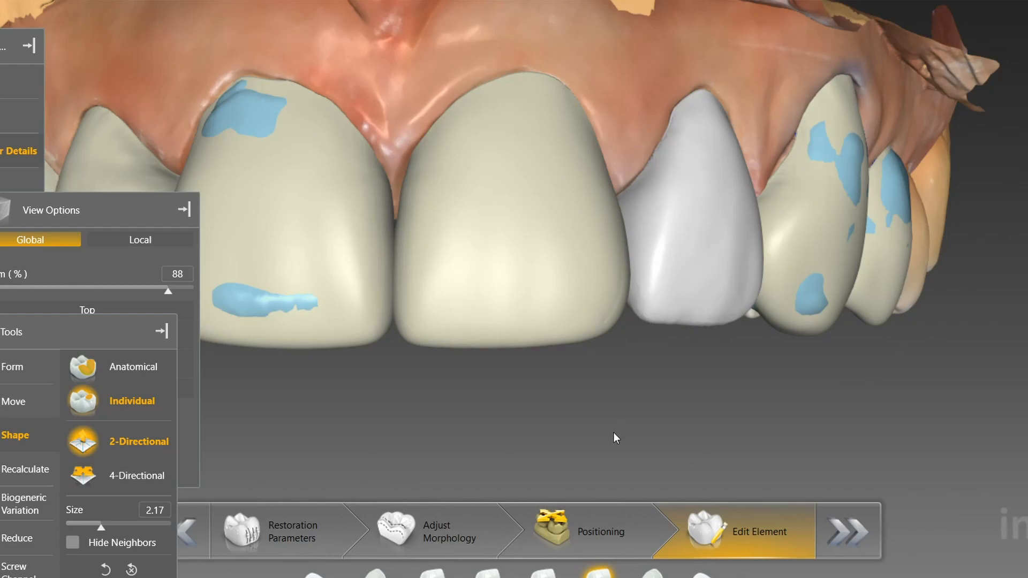
pyautogui.press('space')
pyautogui.scroll(3, 672, 236)
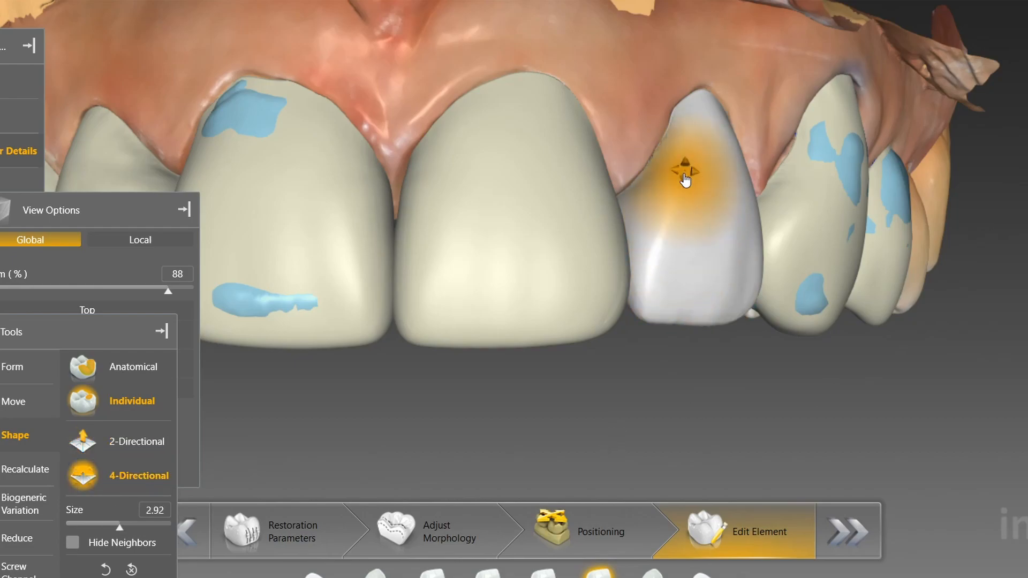
pyautogui.scroll(-2, 755, 300)
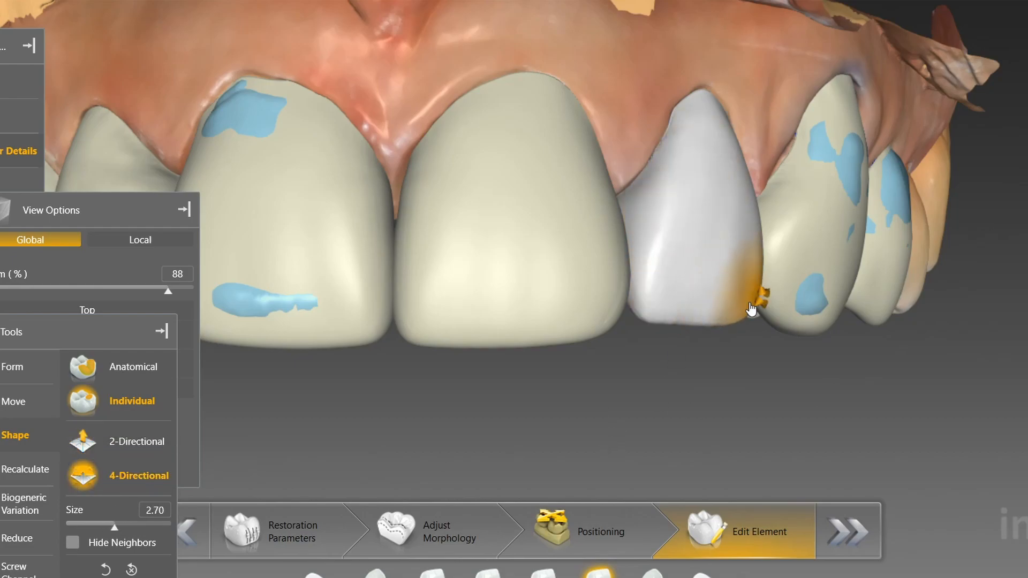
# Refine the upper left lateral incisor's contour from several angles with 2-Directional shaping, starting at size 1.83
pyautogui.click(127, 455)
pyautogui.scroll(-3, 734, 330)
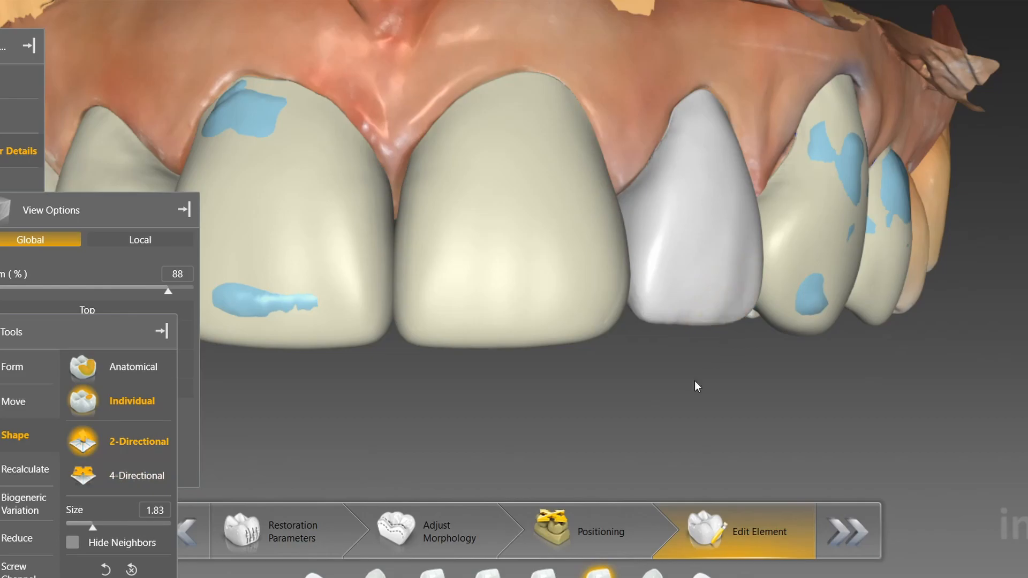
pyautogui.scroll(-3, 523, 395)
pyautogui.moveTo(523, 394); pyautogui.dragTo(679, 416)
pyautogui.scroll(3, 680, 415)
pyautogui.moveTo(680, 416); pyautogui.dragTo(407, 359, button='right')
pyautogui.scroll(-3, 408, 364)
pyautogui.moveTo(407, 364); pyautogui.dragTo(505, 184)
pyautogui.scroll(3, 449, 160)
pyautogui.click(395, 138)
pyautogui.moveTo(395, 138); pyautogui.dragTo(526, 379, button='right')
# Continue contouring the sides and edge of the upper left lateral incisor, switching the shaping direction and varying the tool size
pyautogui.press('space')
pyautogui.moveTo(526, 378); pyautogui.dragTo(471, 343)
pyautogui.scroll(-1, 489, 238)
pyautogui.moveTo(627, 195)
pyautogui.mouseDown()
pyautogui.moveTo(526, 397)
pyautogui.moveTo(457, 342)
pyautogui.mouseUp()
pyautogui.scroll(2, 447, 302)
pyautogui.moveTo(446, 302); pyautogui.dragTo(432, 324)
pyautogui.scroll(1, 433, 324)
pyautogui.scroll(-3, 422, 393)
pyautogui.moveTo(422, 393); pyautogui.dragTo(404, 395)
pyautogui.scroll(3, 404, 394)
pyautogui.scroll(3, 486, 375)
pyautogui.moveTo(489, 382)
pyautogui.mouseDown()
pyautogui.moveTo(493, 367)
pyautogui.moveTo(502, 395)
pyautogui.moveTo(377, 419)
pyautogui.moveTo(428, 375)
pyautogui.mouseUp()
# Isolate the upper left lateral incisor and set Individual, 2-Directional shaping to size 1.65
pyautogui.doubleClick(562, 322)
pyautogui.rightClick(593, 367)
pyautogui.click(675, 428)
pyautogui.scroll(1, 633, 354)
pyautogui.press('space')
pyautogui.press('space')
pyautogui.scroll(-3, 642, 348)
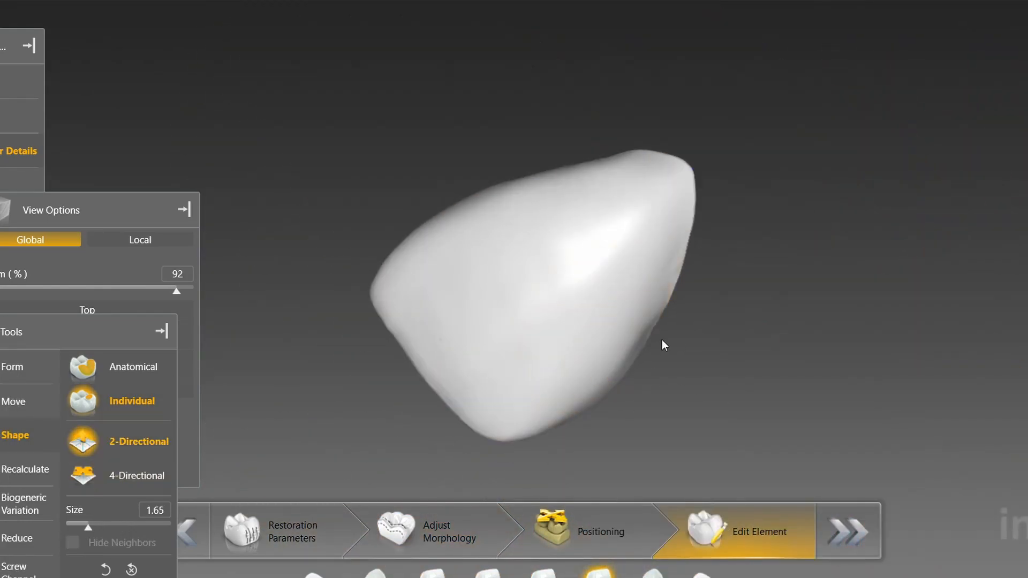
# Shape the side contour of the isolated lateral incisor with a tool size of 2.10
pyautogui.scroll(-2, 636, 366)
pyautogui.moveTo(657, 336)
pyautogui.mouseDown()
pyautogui.moveTo(495, 230)
pyautogui.moveTo(553, 184)
pyautogui.mouseUp()
pyautogui.moveTo(558, 120)
pyautogui.mouseDown()
pyautogui.moveTo(599, 200)
pyautogui.moveTo(574, 148)
pyautogui.mouseUp()
pyautogui.scroll(3, 574, 148)
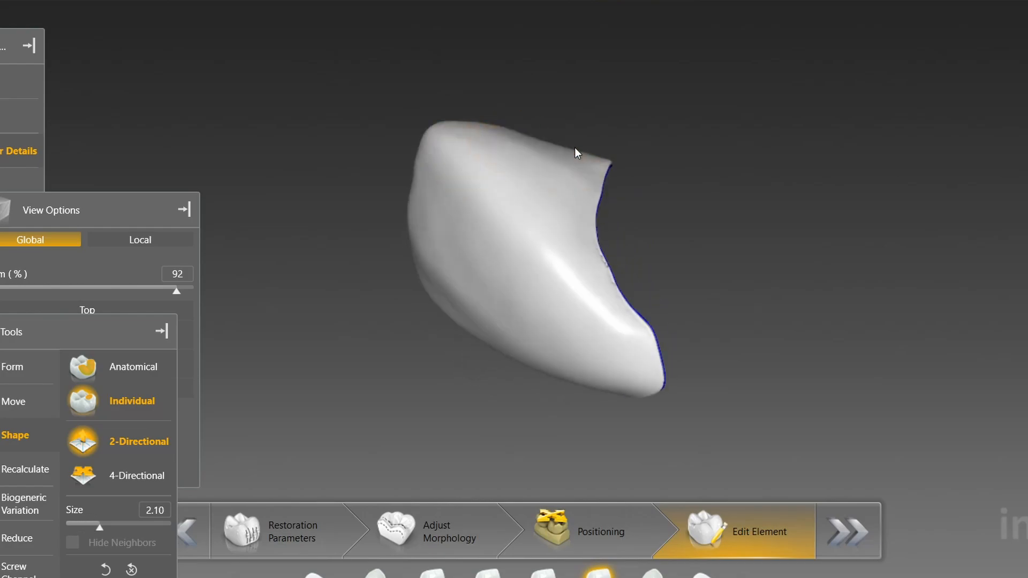
# Refine the proximal edge of the isolated lateral incisor with 2-Directional shaping at size 1.73
pyautogui.moveTo(496, 129)
pyautogui.mouseDown()
pyautogui.moveTo(569, 72)
pyautogui.moveTo(528, 264)
pyautogui.moveTo(360, 386)
pyautogui.moveTo(429, 397)
pyautogui.moveTo(370, 287)
pyautogui.moveTo(475, 258)
pyautogui.moveTo(472, 227)
pyautogui.mouseUp()
pyautogui.moveTo(478, 248); pyautogui.dragTo(473, 220, button='right')
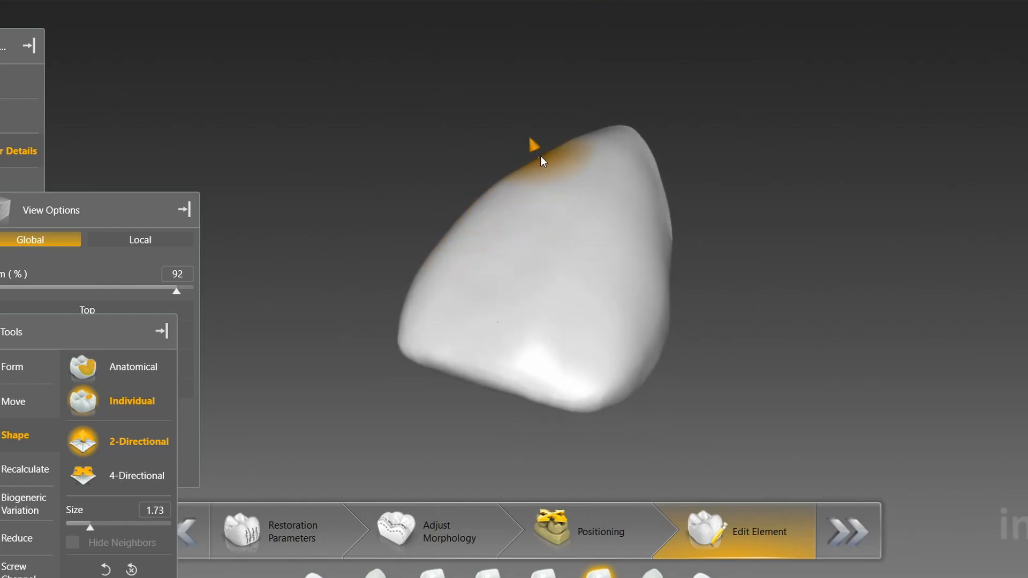
pyautogui.scroll(-3, 622, 146)
pyautogui.moveTo(551, 128)
pyautogui.mouseDown(button='right')
pyautogui.moveTo(621, 147)
pyautogui.moveTo(579, 352)
pyautogui.moveTo(558, 576)
pyautogui.moveTo(535, 477)
pyautogui.moveTo(625, 259)
pyautogui.mouseUp(button='right')
# Reshape the isolated upper left canine's side facing the lateral incisor with 2-Directional shaping at size 2.42
pyautogui.scroll(5, 615, 223)
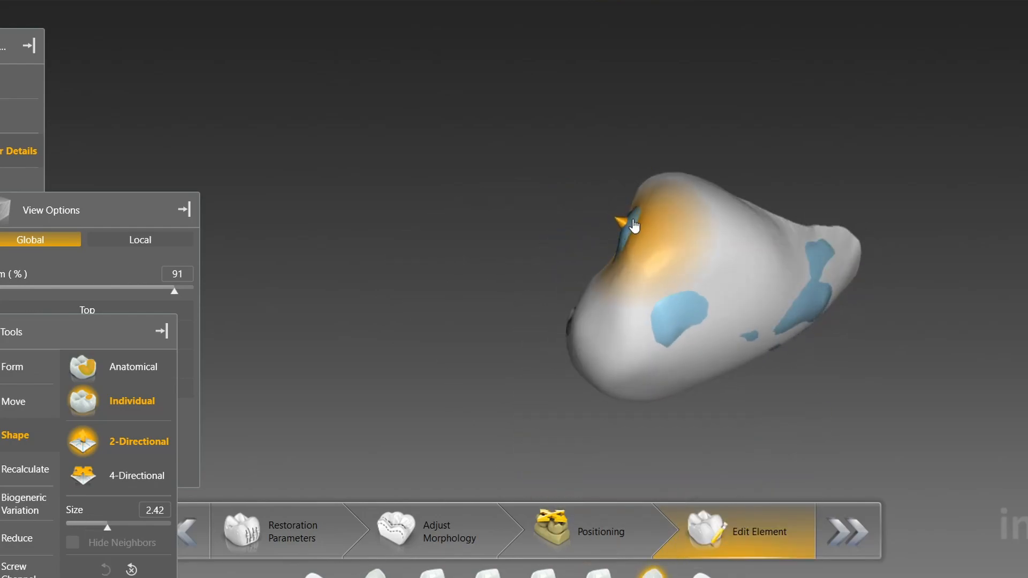
pyautogui.scroll(-4, 727, 181)
pyautogui.moveTo(583, 223)
pyautogui.mouseDown(button='right')
pyautogui.moveTo(727, 181)
pyautogui.moveTo(714, 220)
pyautogui.moveTo(664, 194)
pyautogui.moveTo(594, 225)
pyautogui.mouseUp(button='right')
# Show all teeth again and refine the upper left canine's lower corner beside the lateral incisor at size 1.40
pyautogui.click(188, 369)
pyautogui.scroll(4, 439, 407)
pyautogui.doubleClick(445, 487)
pyautogui.scroll(-2, 445, 486)
pyautogui.scroll(-4, 444, 382)
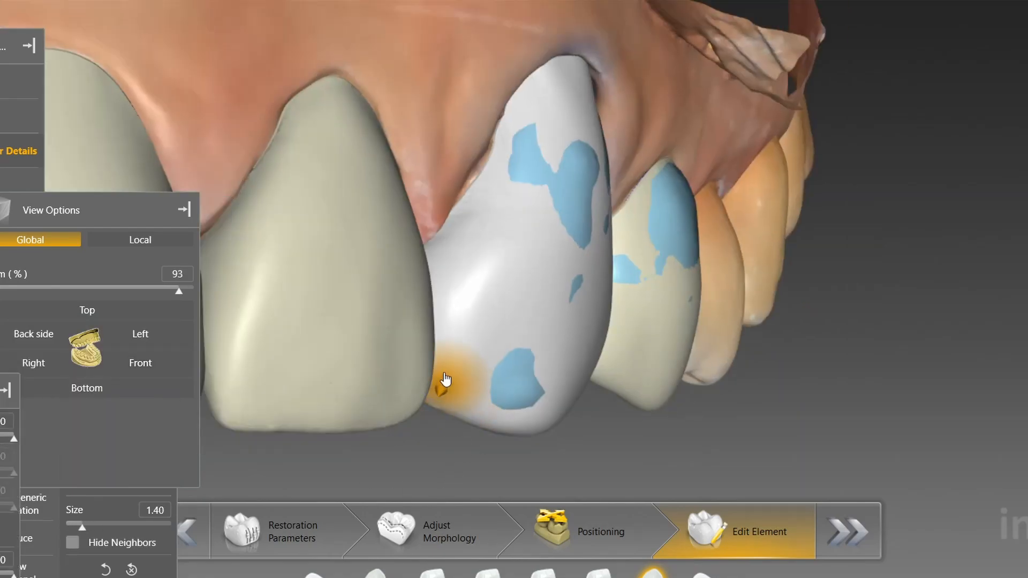
# Adjust the upper left lateral incisor's incisal corners and edge, using tool sizes of 2.53, 2.13 and 1.95
pyautogui.scroll(-2, 407, 475)
pyautogui.moveTo(406, 475); pyautogui.dragTo(608, 364, button='right')
pyautogui.click(608, 362)
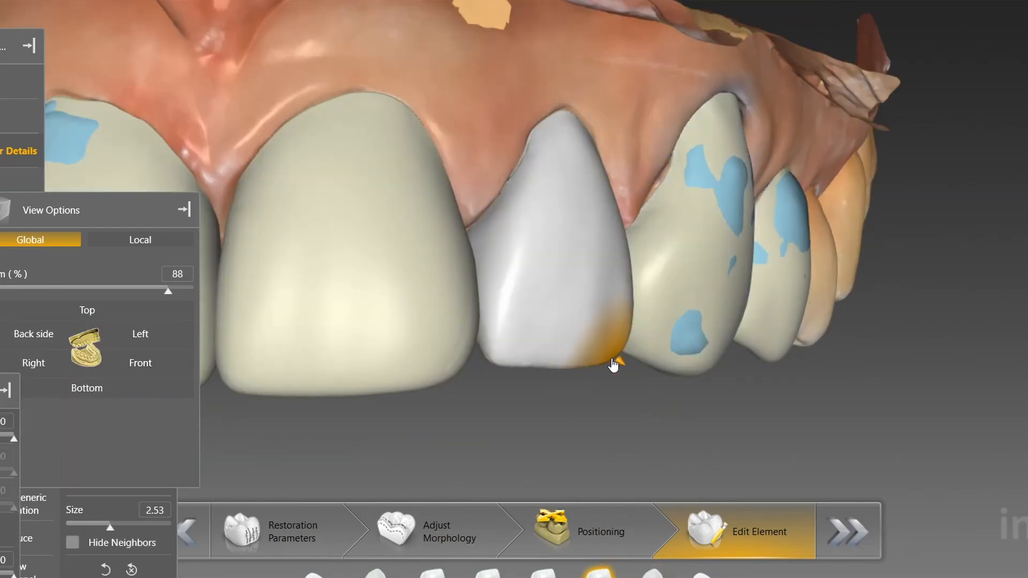
pyautogui.moveTo(632, 321); pyautogui.dragTo(627, 321)
pyautogui.scroll(-3, 561, 368)
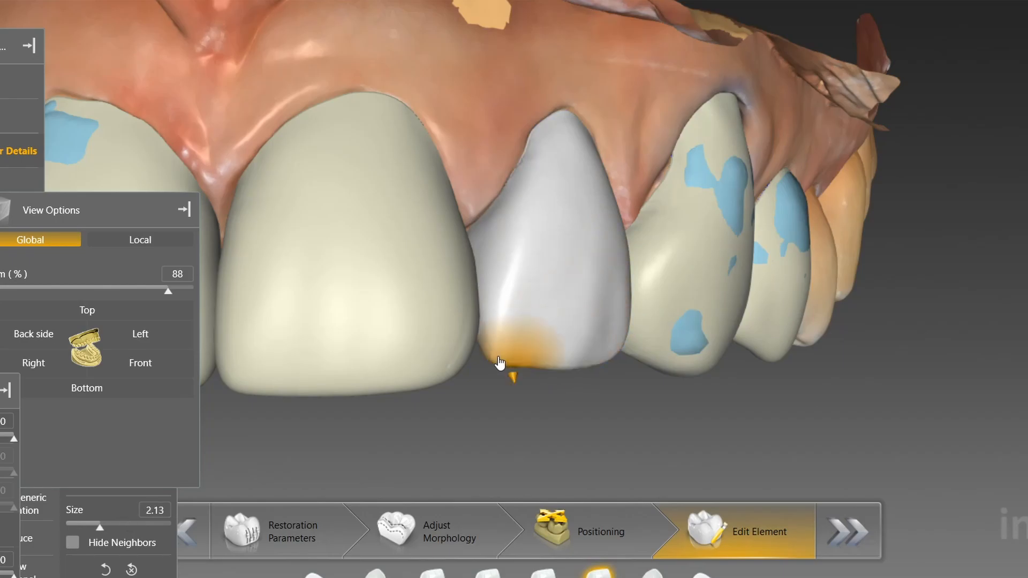
pyautogui.scroll(-2, 526, 418)
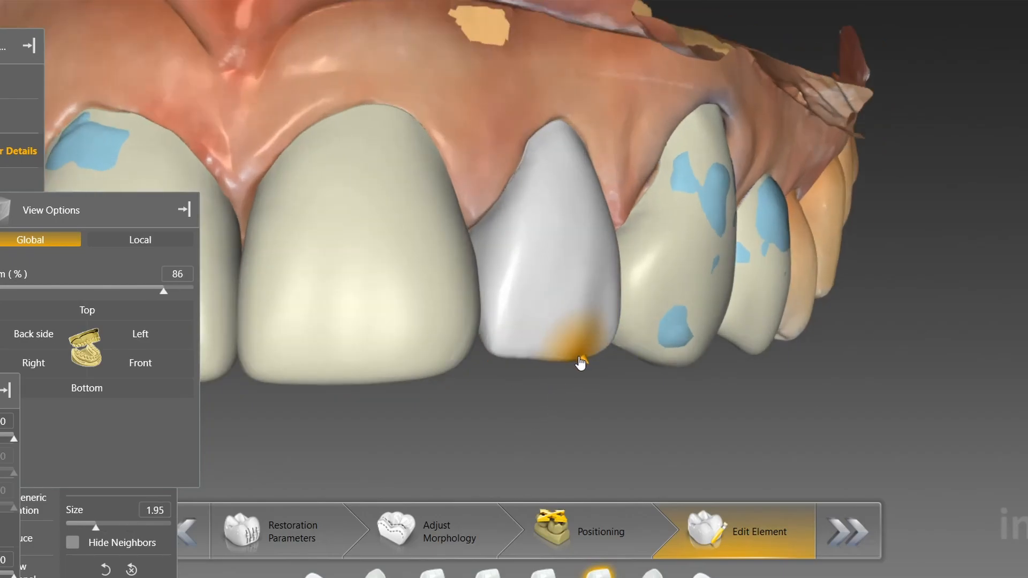
# Check the upper left lateral incisor from other angles and refine its surface with a tool size of 1.40
pyautogui.moveTo(605, 202); pyautogui.dragTo(556, 204, button='right')
pyautogui.scroll(-2, 555, 204)
pyautogui.moveTo(560, 163)
pyautogui.mouseDown(button='right')
pyautogui.moveTo(588, 221)
pyautogui.moveTo(482, 300)
pyautogui.mouseUp(button='right')
pyautogui.click(151, 364)
pyautogui.scroll(8, 632, 413)
pyautogui.keyDown('shift'); pyautogui.scroll(-2, 583, 381); pyautogui.keyUp('shift')
pyautogui.scroll(4, 583, 381)
# Examine the upper left lateral incisor in isolation, and compare it with the full arch from the front
pyautogui.press('h')
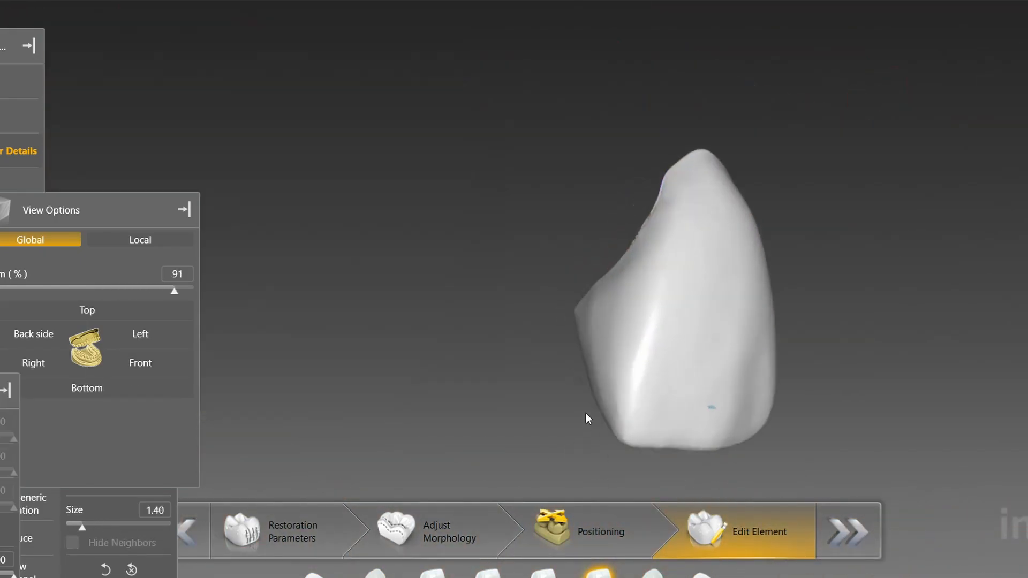
pyautogui.press('h')
pyautogui.scroll(-8, 546, 485)
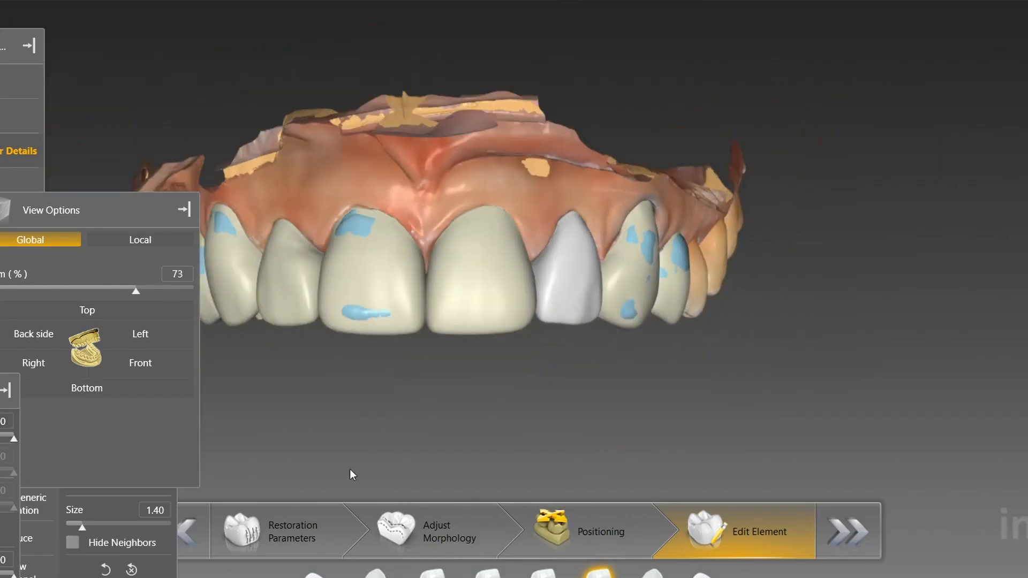
pyautogui.scroll(6, 696, 425)
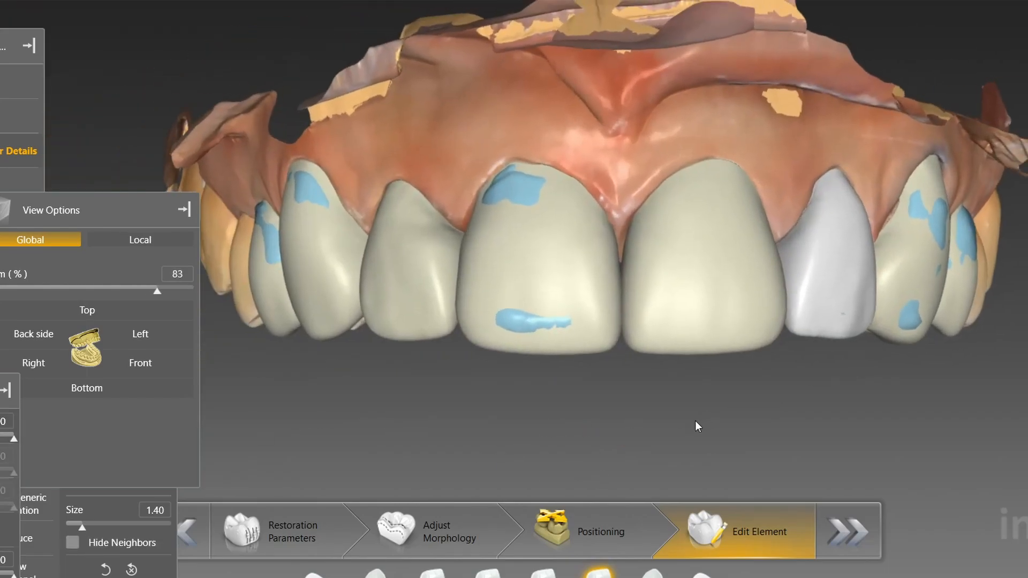
# Shape the upper right lateral incisor from the incisal view with Individual, 4-Directional shaping at size 1.40
pyautogui.click(395, 265)
pyautogui.moveTo(395, 265)
pyautogui.mouseDown(button='right')
pyautogui.moveTo(473, 73)
pyautogui.moveTo(287, 73)
pyautogui.mouseUp(button='right')
pyautogui.press('s')
pyautogui.press('s')
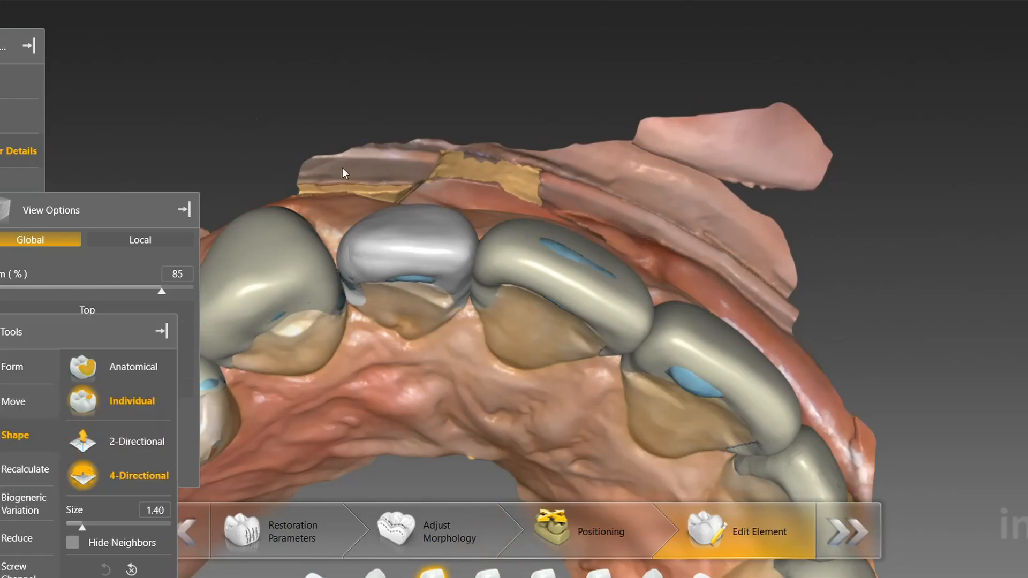
pyautogui.scroll(2, 436, 264)
pyautogui.keyDown('shift'); pyautogui.scroll(1, 436, 264); pyautogui.keyUp('shift')
pyautogui.click(436, 264)
pyautogui.moveTo(462, 156); pyautogui.dragTo(454, 167, button='right')
# Refine the upper right lateral incisor's incisal edge and corner with 2-Directional shaping at size 1.48
pyautogui.click(119, 441)
pyautogui.scroll(4, 437, 206)
pyautogui.moveTo(438, 208)
pyautogui.mouseDown(button='right')
pyautogui.moveTo(432, 201)
pyautogui.moveTo(455, 288)
pyautogui.moveTo(410, 174)
pyautogui.moveTo(418, 188)
pyautogui.moveTo(408, 200)
pyautogui.moveTo(426, 213)
pyautogui.moveTo(401, 125)
pyautogui.mouseUp(button='right')
pyautogui.scroll(-5, 428, 193)
pyautogui.scroll(2, 443, 212)
pyautogui.scroll(-2, 418, 188)
pyautogui.scroll(-2, 404, 185)
pyautogui.moveTo(383, 191)
pyautogui.mouseDown(button='right')
pyautogui.moveTo(365, 318)
pyautogui.moveTo(304, 439)
pyautogui.moveTo(384, 412)
pyautogui.mouseUp(button='right')
pyautogui.scroll(2, 384, 412)
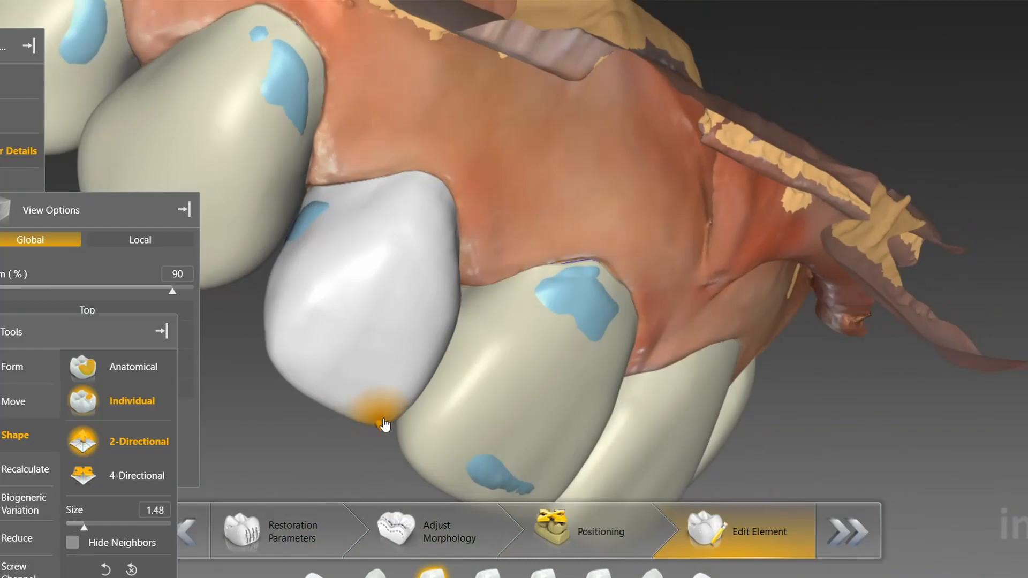
# Contour the upper right lateral incisor's side facing the central incisor at size 2.70, and continue with 4-Directional shaping
pyautogui.scroll(7, 396, 429)
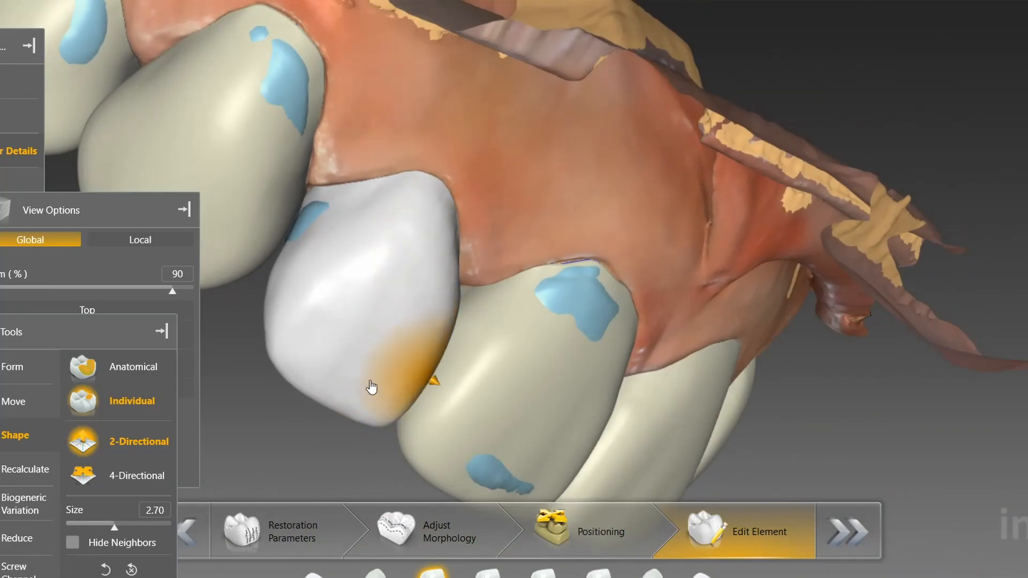
pyautogui.moveTo(427, 379); pyautogui.dragTo(375, 407, button='right')
pyautogui.click(137, 485)
pyautogui.moveTo(280, 321)
pyautogui.mouseDown(button='right')
pyautogui.moveTo(352, 120)
pyautogui.moveTo(279, 196)
pyautogui.moveTo(318, 256)
pyautogui.mouseUp(button='right')
pyautogui.moveTo(281, 208)
pyautogui.mouseDown(button='right')
pyautogui.moveTo(269, 186)
pyautogui.moveTo(277, 190)
pyautogui.mouseUp(button='right')
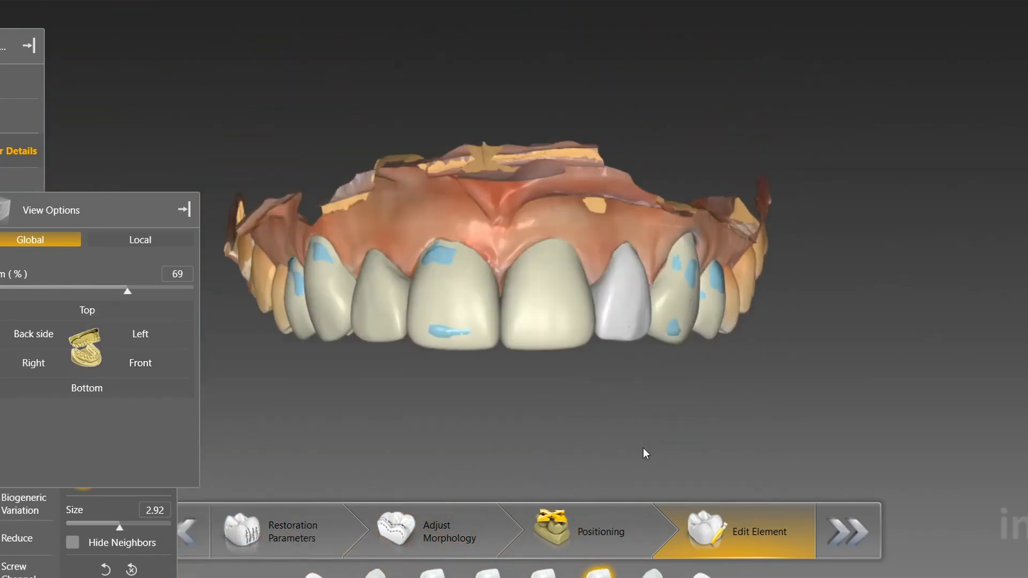
# Reshape the upper left lateral incisor's outer surface from the incisal view with 2-Directional shaping at sizes 1.73 and 1.38
pyautogui.moveTo(644, 450); pyautogui.dragTo(588, 527, button='right')
pyautogui.rightClick(627, 397)
pyautogui.moveTo(693, 457)
pyautogui.click(803, 470)
pyautogui.moveTo(771, 407); pyautogui.dragTo(547, 193, button='right')
pyautogui.scroll(3, 548, 193)
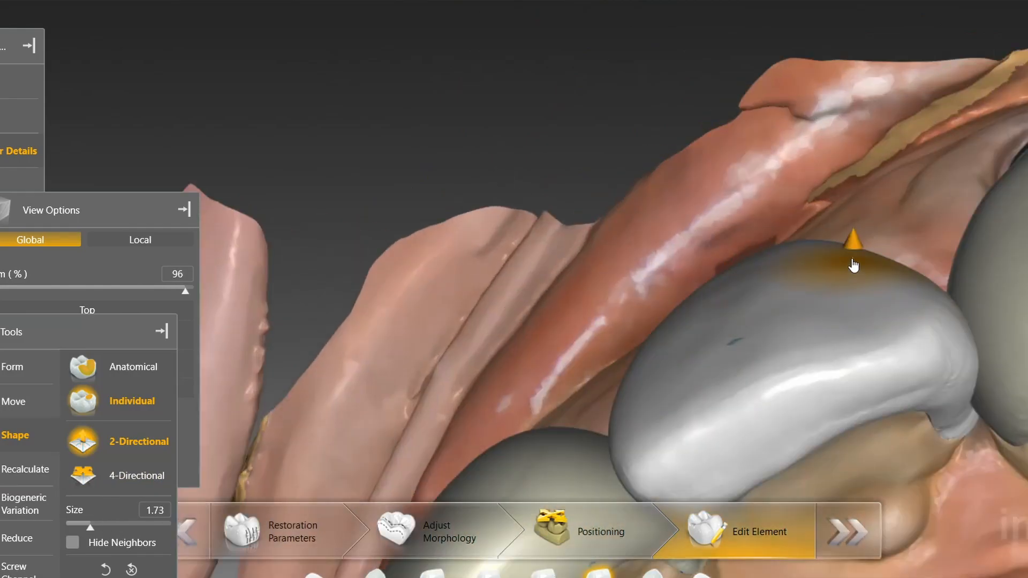
pyautogui.moveTo(841, 145); pyautogui.dragTo(830, 273, button='right')
pyautogui.scroll(-2, 774, 283)
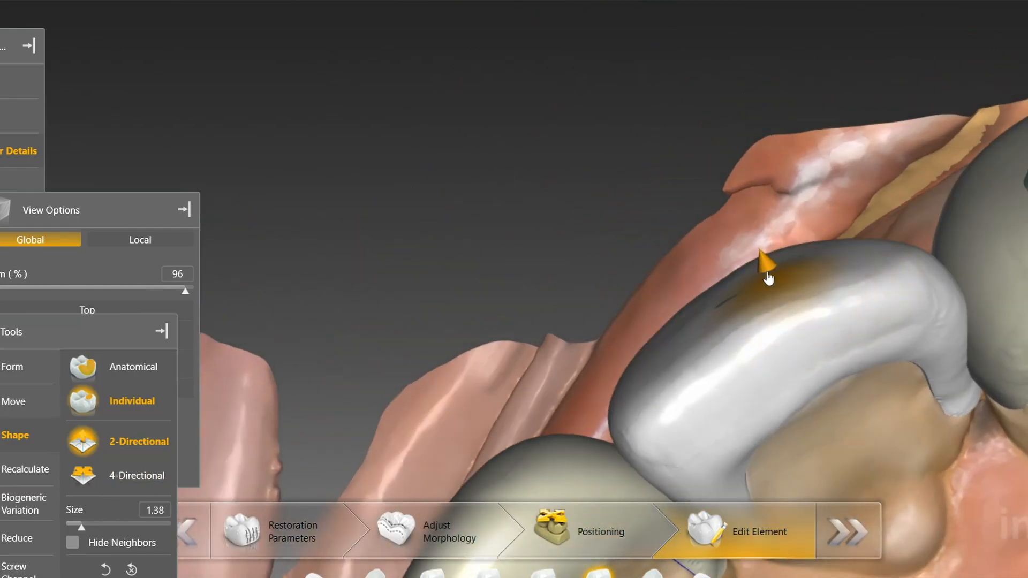
# Refine the upper left lateral incisor's outer contour against its neighbours with a tool size of 2.05
pyautogui.scroll(3, 767, 273)
pyautogui.moveTo(643, 273); pyautogui.dragTo(617, 281, button='right')
pyautogui.scroll(-3, 617, 281)
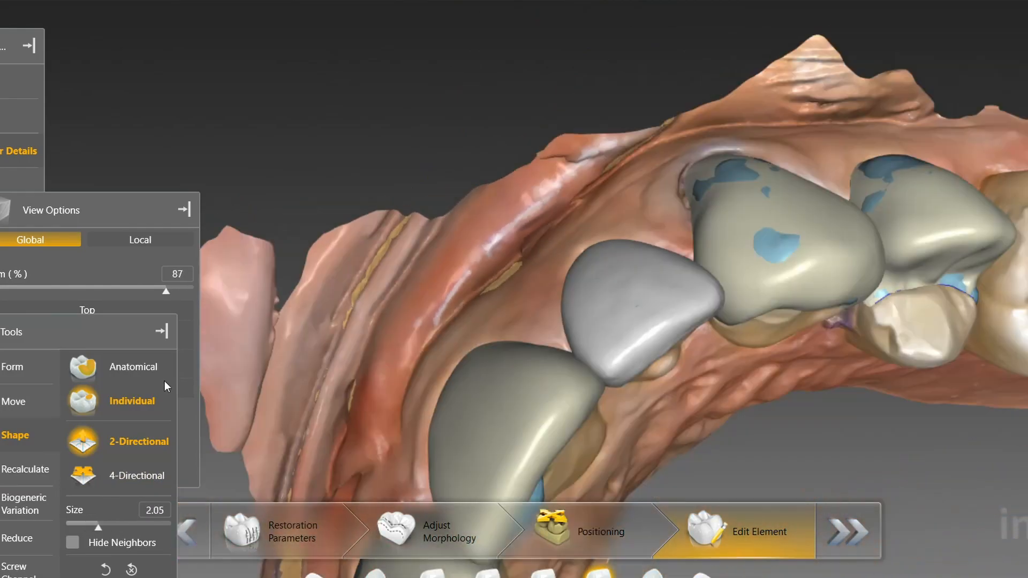
# Refine the upper left lateral incisor's incisal corner beside the canine from the front view with 2-Directional shaping at sizes 1.55 and 1.15
pyautogui.click(140, 363)
pyautogui.scroll(3, 583, 421)
pyautogui.scroll(-1, 877, 369)
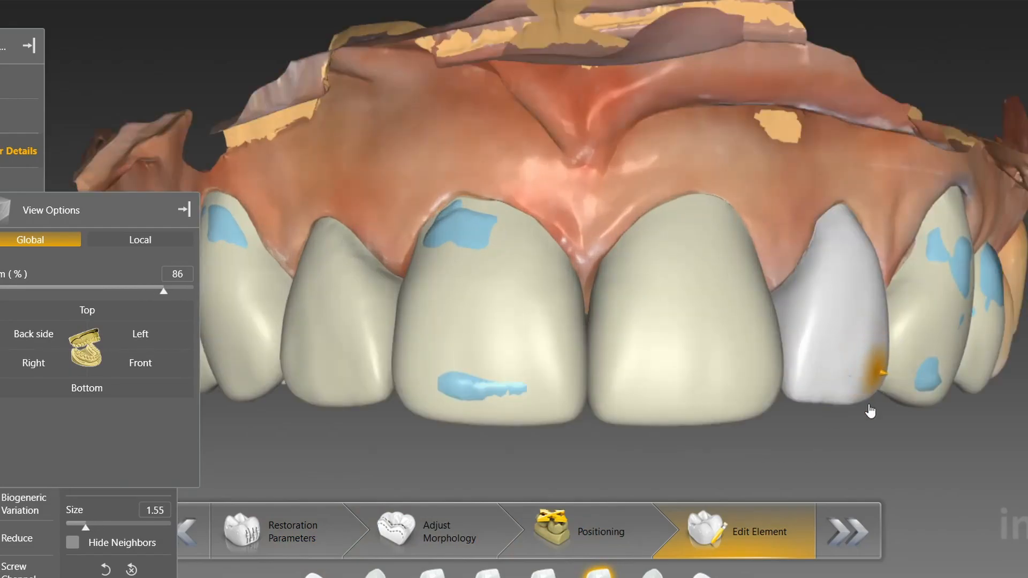
pyautogui.scroll(3, 851, 421)
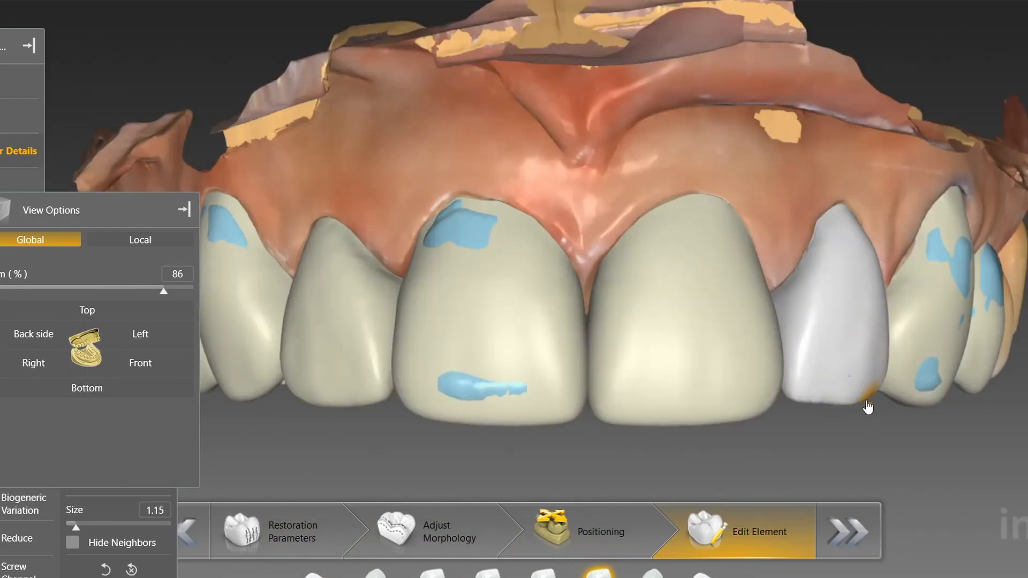
pyautogui.scroll(-2, 780, 450)
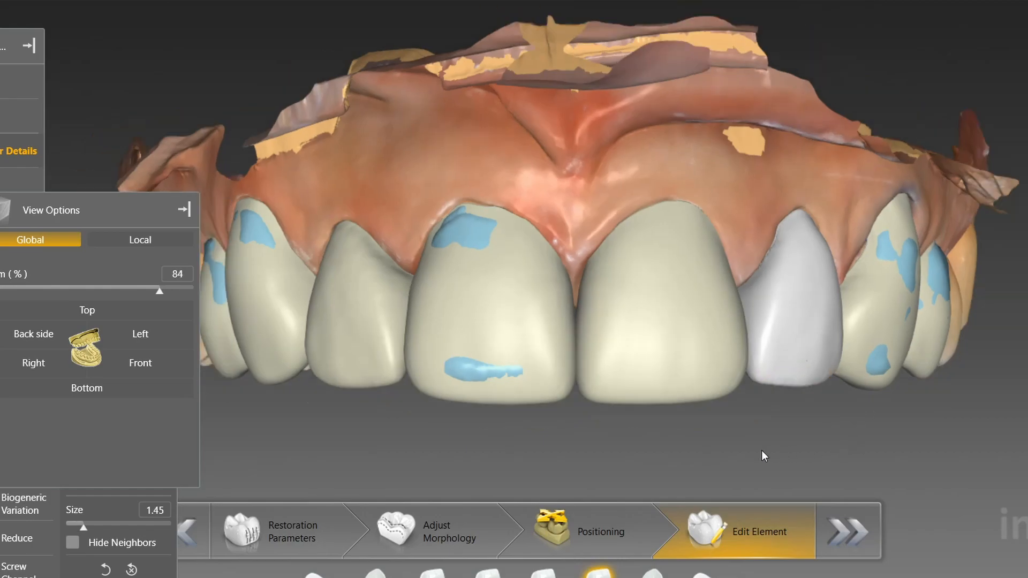
# Contour the upper right lateral incisor's front surface with 4-Directional shaping at size 1.80, and build up its outer side with Add at 1.76 mm
pyautogui.rightClick(441, 450)
pyautogui.click(406, 470)
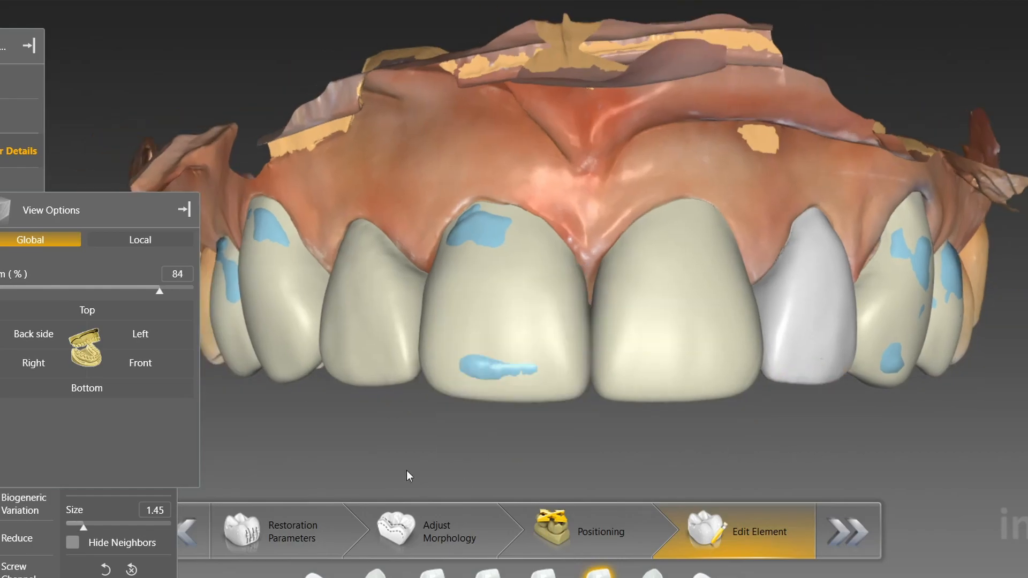
pyautogui.click(403, 371)
pyautogui.scroll(1, 388, 328)
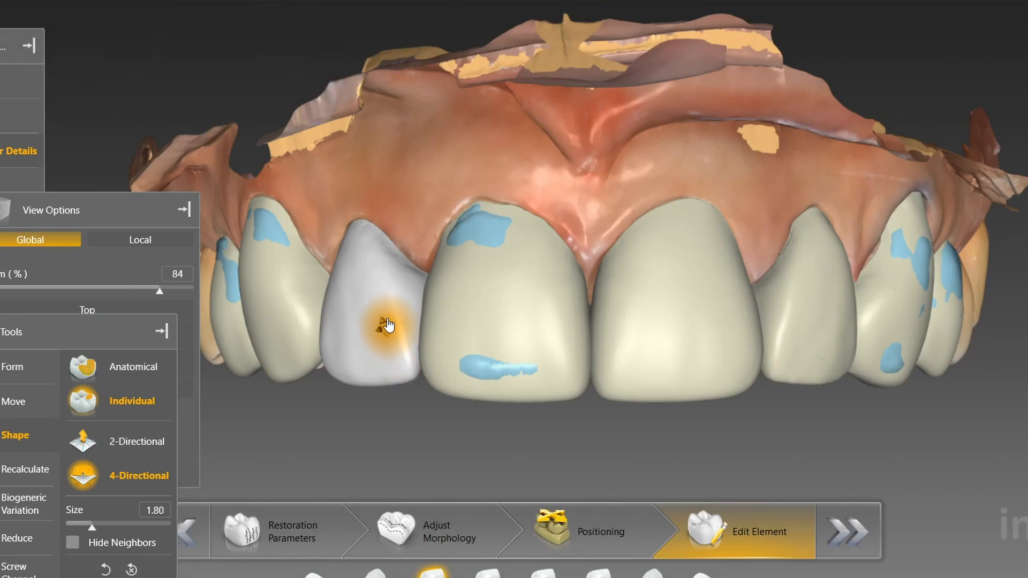
pyautogui.rightClick(575, 284)
pyautogui.click(616, 292)
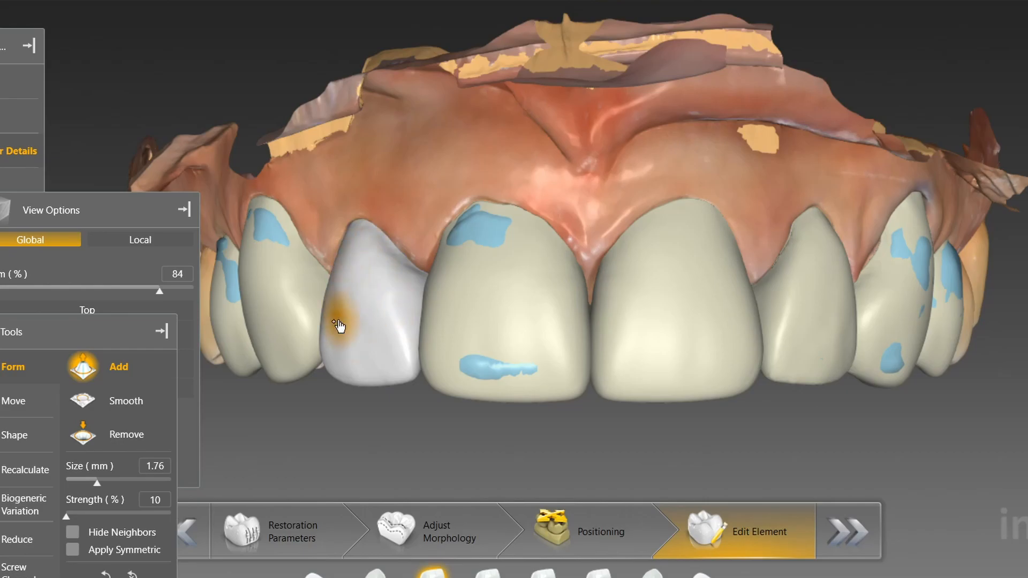
pyautogui.scroll(-4, 441, 435)
pyautogui.scroll(3, 780, 326)
# Contour the upper left lateral incisor's side facing the canine with 2-Directional shaping at size 1.63
pyautogui.rightClick(780, 327)
pyautogui.click(806, 293)
pyautogui.scroll(3, 819, 337)
pyautogui.click(136, 442)
pyautogui.scroll(2, 823, 343)
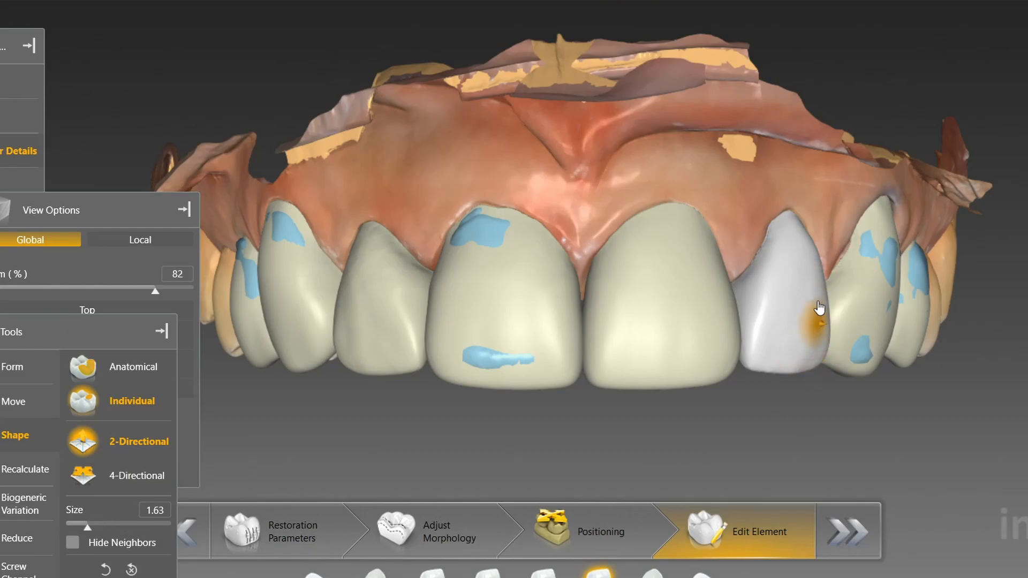
# Refine the upper left lateral incisor's incisal edge and outer corner up close with 2-Directional shaping at size 1.73
pyautogui.scroll(3, 801, 278)
pyautogui.moveTo(782, 248)
pyautogui.mouseDown()
pyautogui.moveTo(780, 238)
pyautogui.moveTo(632, 234)
pyautogui.moveTo(679, 366)
pyautogui.moveTo(599, 262)
pyautogui.moveTo(741, 318)
pyautogui.mouseUp()
pyautogui.moveTo(741, 317); pyautogui.dragTo(723, 437, button='middle')
pyautogui.scroll(-3, 778, 399)
pyautogui.scroll(-3, 792, 358)
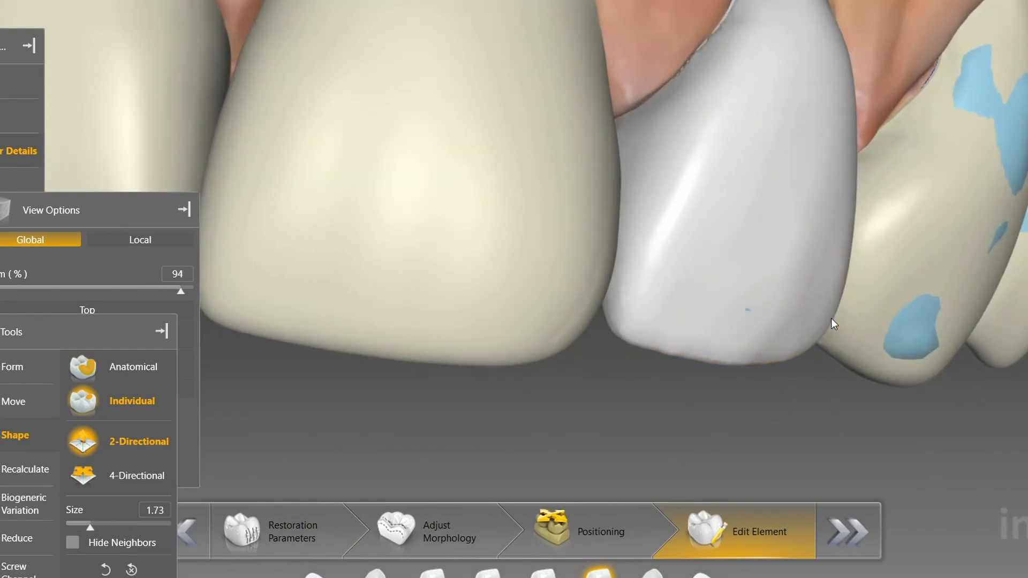
pyautogui.moveTo(706, 436); pyautogui.dragTo(700, 409, button='middle')
# Reshape the upper right lateral incisor's outer surface with 2-Directional shaping at size 1.93
pyautogui.moveTo(699, 409); pyautogui.dragTo(464, 281)
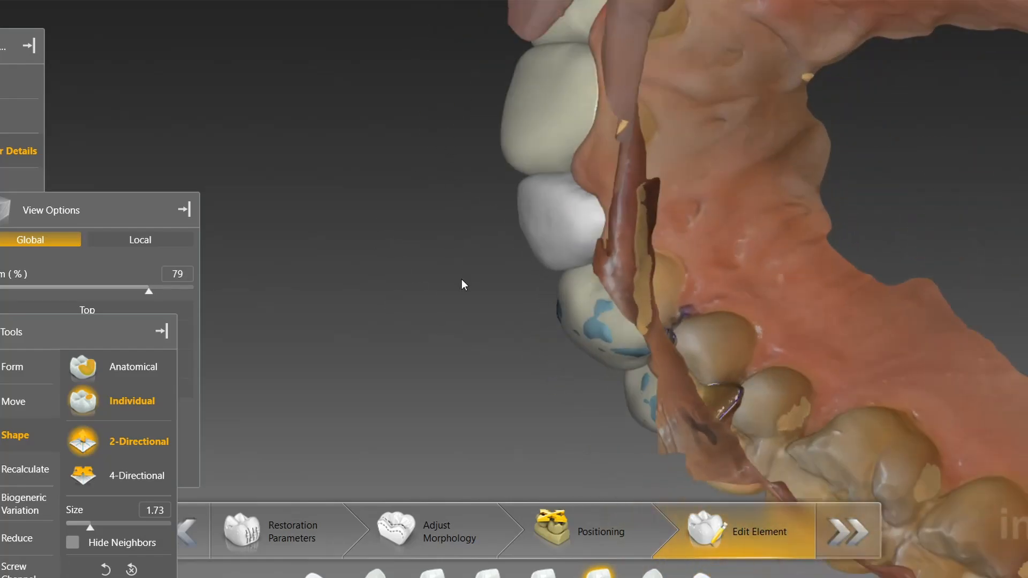
pyautogui.moveTo(464, 280); pyautogui.dragTo(428, 332, button='middle')
pyautogui.moveTo(428, 332); pyautogui.dragTo(686, 178)
pyautogui.moveTo(471, 212); pyautogui.dragTo(551, 178)
pyautogui.scroll(-3, 653, 343)
pyautogui.moveTo(661, 364); pyautogui.dragTo(637, 272)
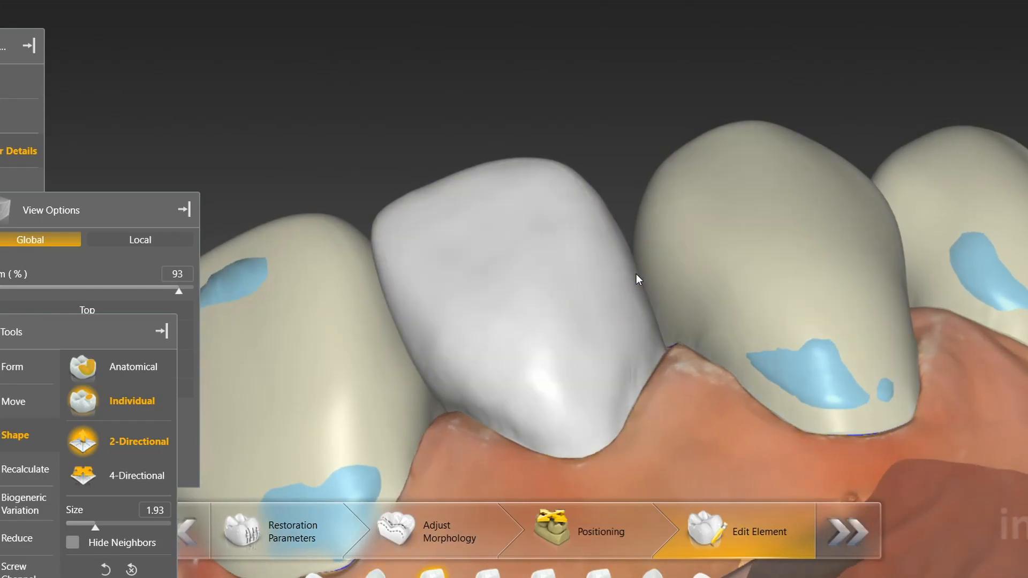
# Adjust the upper right lateral incisor's contour against its neighbours with 4-Directional shaping at size 1.93
pyautogui.moveTo(636, 274); pyautogui.dragTo(478, 130, button='middle')
pyautogui.moveTo(478, 131); pyautogui.dragTo(465, 195)
pyautogui.moveTo(465, 195); pyautogui.dragTo(517, 342, button='middle')
pyautogui.click(123, 475)
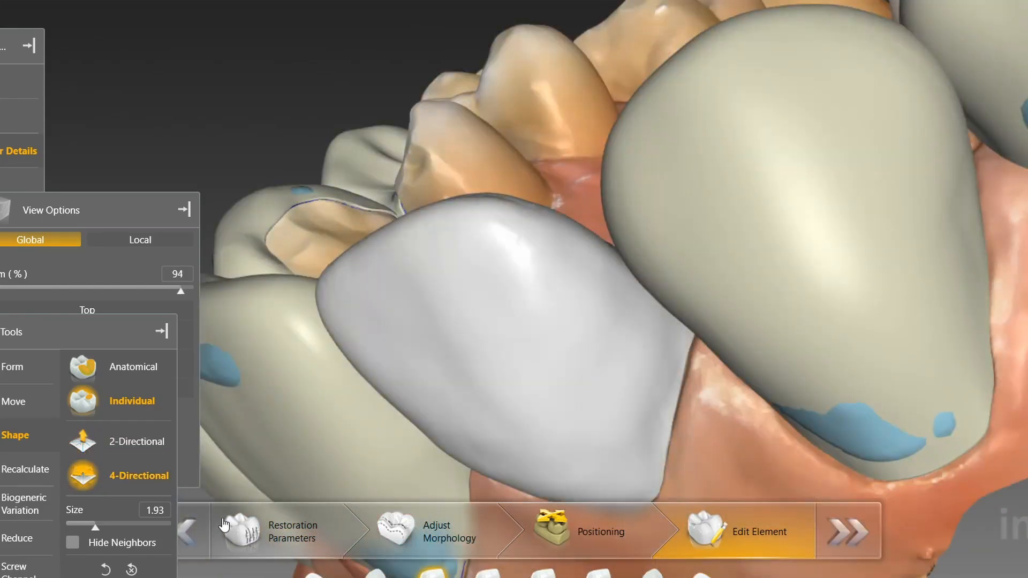
pyautogui.click(227, 466)
# Trim the upper left lateral incisor's incisal area with Remove at 0.89 mm size and 10% strength
pyautogui.scroll(-3, 236, 174)
pyautogui.moveTo(236, 175); pyautogui.dragTo(513, 404)
pyautogui.scroll(3, 536, 406)
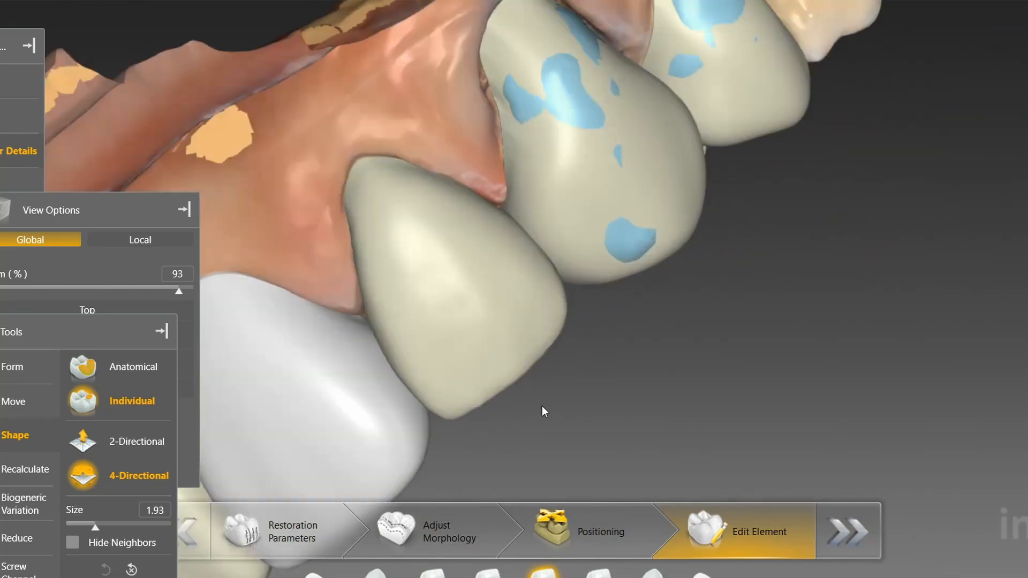
pyautogui.click(448, 396)
pyautogui.moveTo(456, 419); pyautogui.dragTo(474, 409)
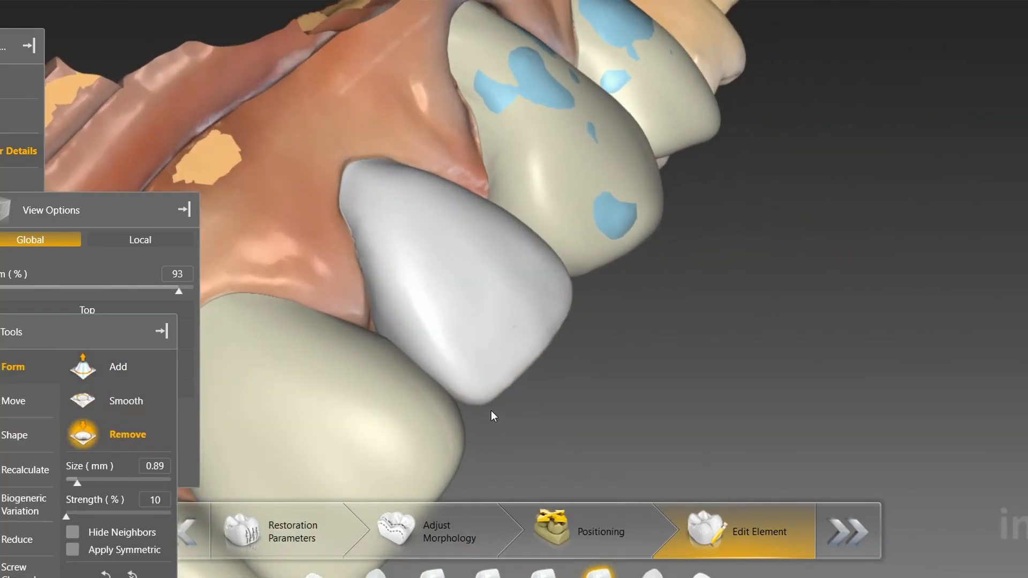
# Smooth the front surface of the upper right lateral incisor at 1.66 mm size and 10% strength
pyautogui.scroll(-3, 523, 425)
pyautogui.click(140, 362)
pyautogui.scroll(3, 372, 473)
pyautogui.moveTo(372, 473); pyautogui.dragTo(471, 427, button='right')
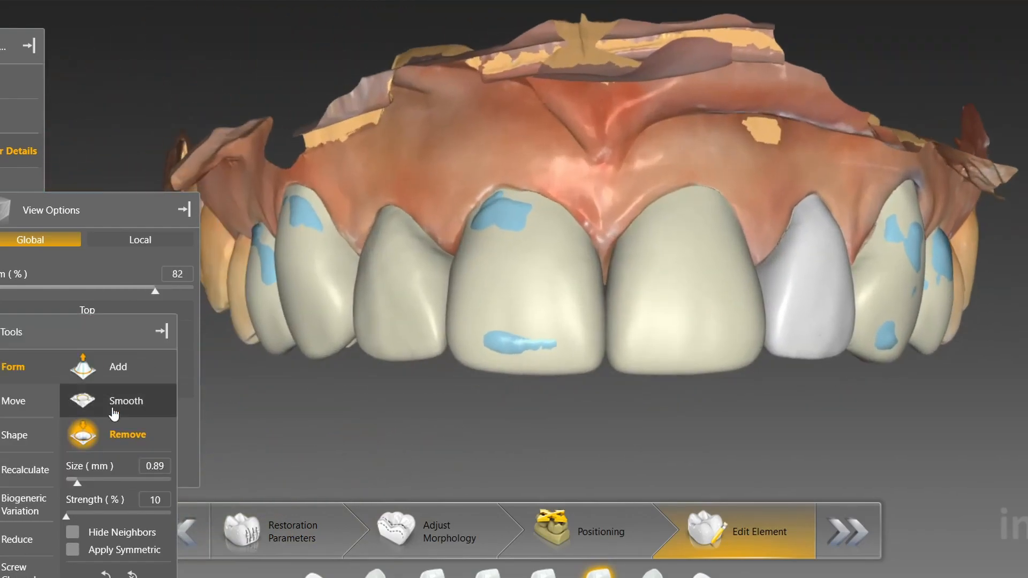
pyautogui.scroll(2, 395, 337)
pyautogui.click(396, 338)
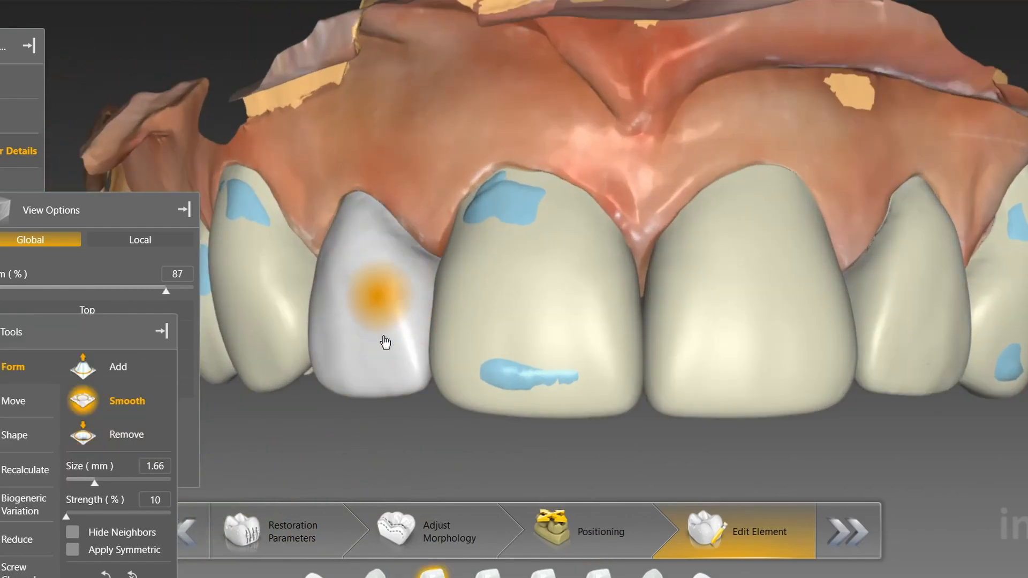
# Smooth the upper right lateral incisor toward the gumline at tool sizes of 3.24 and 2.39 mm
pyautogui.scroll(-3, 384, 464)
pyautogui.press('space')
pyautogui.click(389, 274)
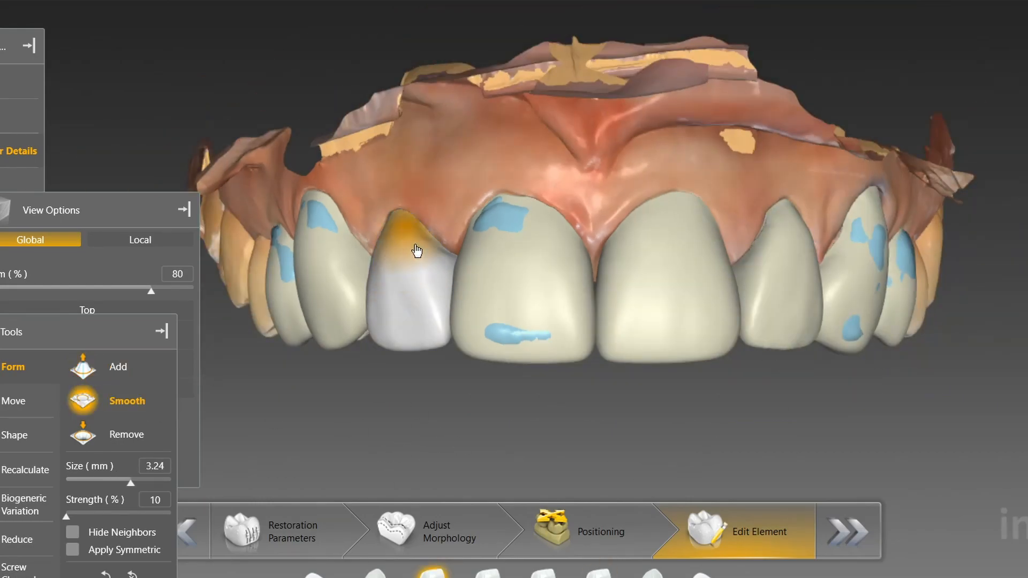
pyautogui.scroll(3, 421, 302)
pyautogui.moveTo(339, 182); pyautogui.dragTo(370, 205)
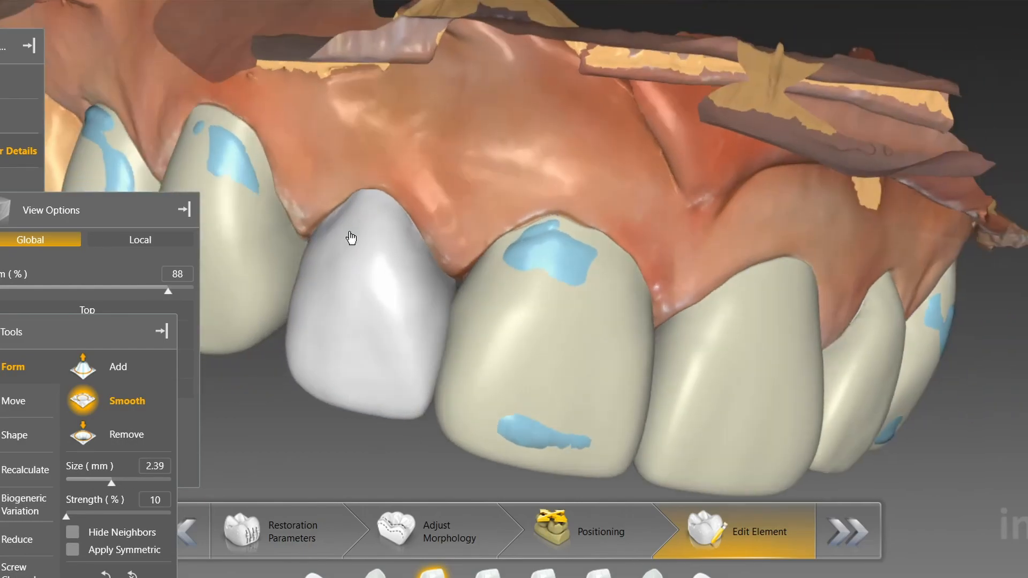
pyautogui.moveTo(352, 205)
pyautogui.mouseDown(button='right')
pyautogui.moveTo(346, 243)
pyautogui.moveTo(386, 268)
pyautogui.moveTo(542, 246)
pyautogui.mouseUp(button='right')
pyautogui.scroll(1, 542, 246)
# Reshape the upper right lateral incisor's outer surface and gumline area with 2-Directional shaping at sizes 2.00 and 1.43
pyautogui.rightClick(509, 239)
pyautogui.moveTo(581, 292)
pyautogui.click(676, 321)
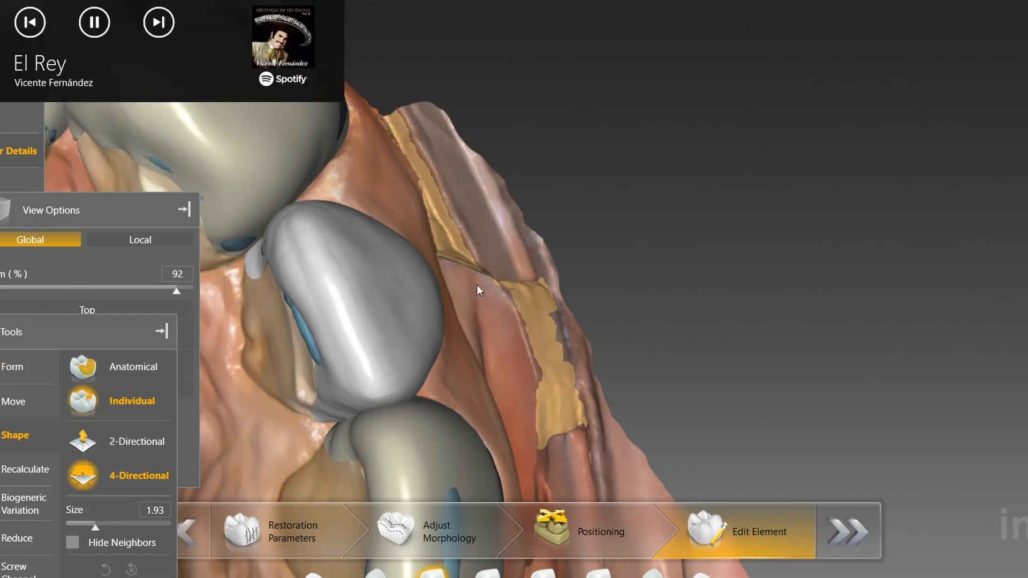
pyautogui.click(113, 442)
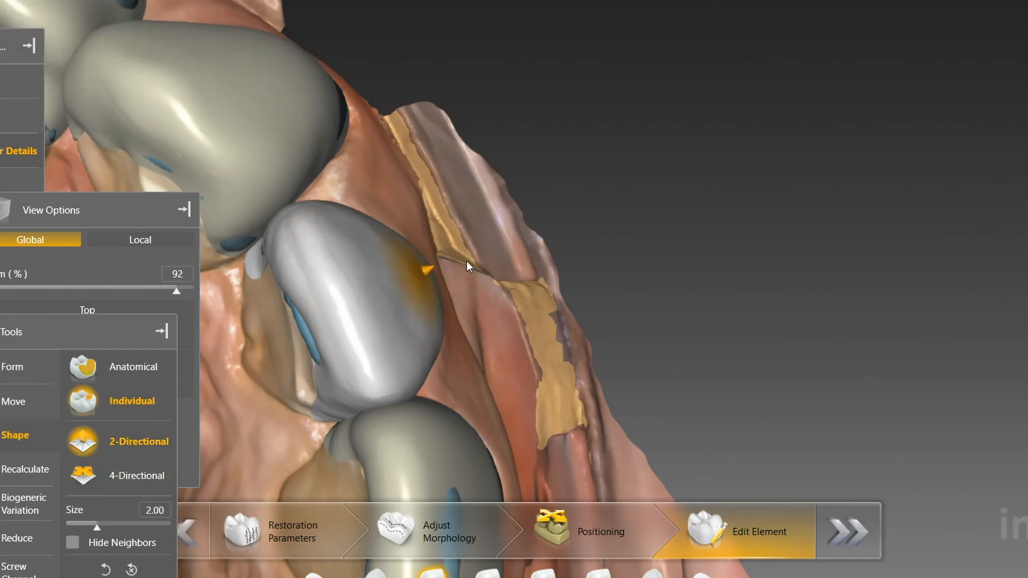
pyautogui.moveTo(365, 291)
pyautogui.mouseDown(button='right')
pyautogui.moveTo(441, 316)
pyautogui.moveTo(428, 359)
pyautogui.mouseUp(button='right')
pyautogui.scroll(-3, 449, 315)
pyautogui.scroll(-1, 428, 359)
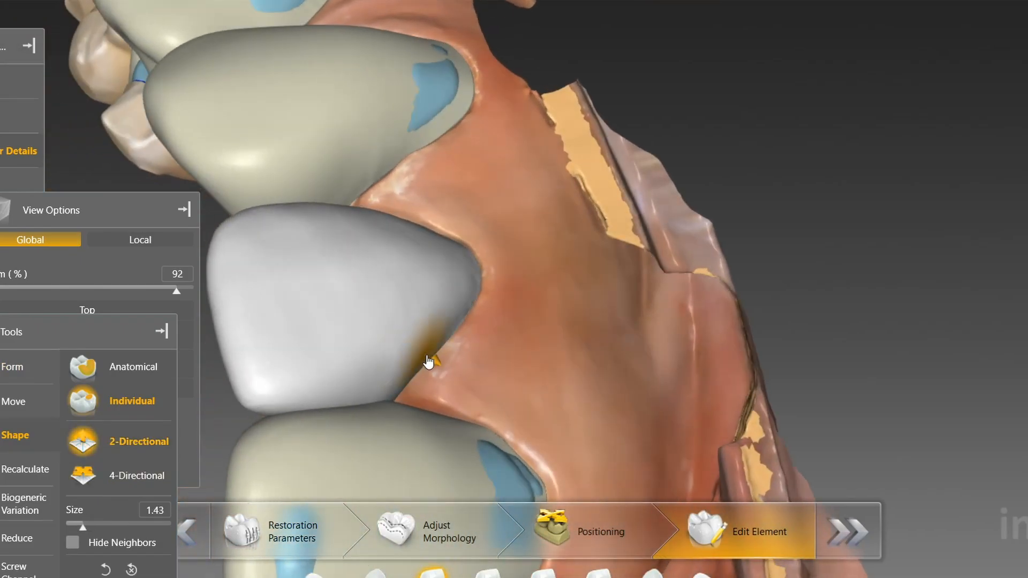
# Contour the upper right lateral incisor's outer surface from several angles with 2-Directional shaping at size 2.48
pyautogui.moveTo(537, 236); pyautogui.dragTo(358, 298, button='right')
pyautogui.scroll(4, 277, 242)
pyautogui.moveTo(258, 239)
pyautogui.mouseDown(button='right')
pyautogui.moveTo(446, 271)
pyautogui.moveTo(471, 367)
pyautogui.moveTo(459, 380)
pyautogui.moveTo(409, 289)
pyautogui.mouseUp(button='right')
pyautogui.scroll(-3, 459, 379)
pyautogui.scroll(8, 409, 242)
pyautogui.moveTo(409, 242); pyautogui.dragTo(402, 236, button='middle')
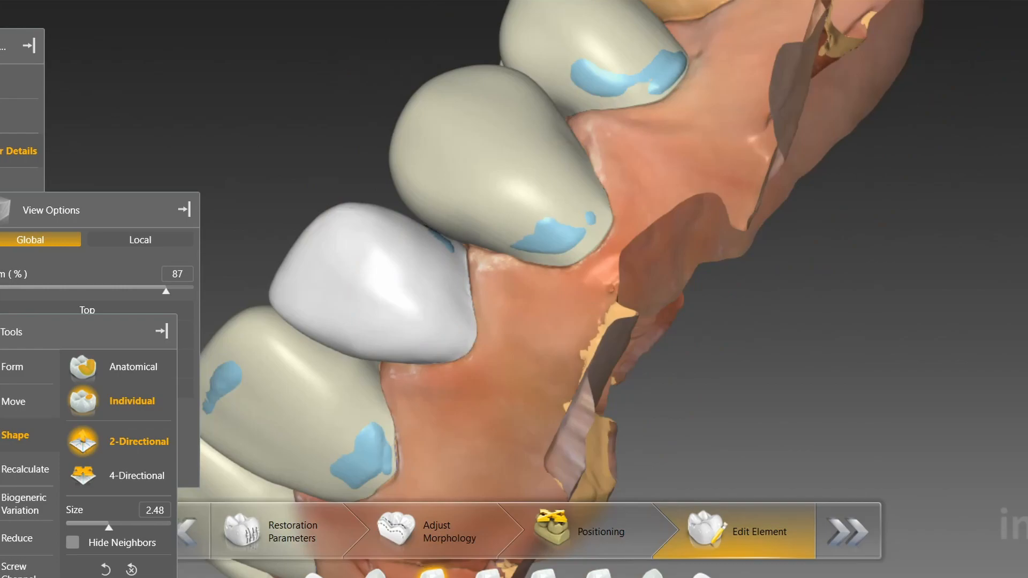
# Smooth the upper right lateral incisor at 2.79 mm size and isolate it from its neighbours
pyautogui.rightClick(394, 236)
pyautogui.click(394, 238)
pyautogui.moveTo(341, 340); pyautogui.dragTo(359, 352, button='right')
pyautogui.moveTo(359, 351)
pyautogui.mouseDown()
pyautogui.moveTo(352, 360)
pyautogui.moveTo(368, 356)
pyautogui.mouseUp()
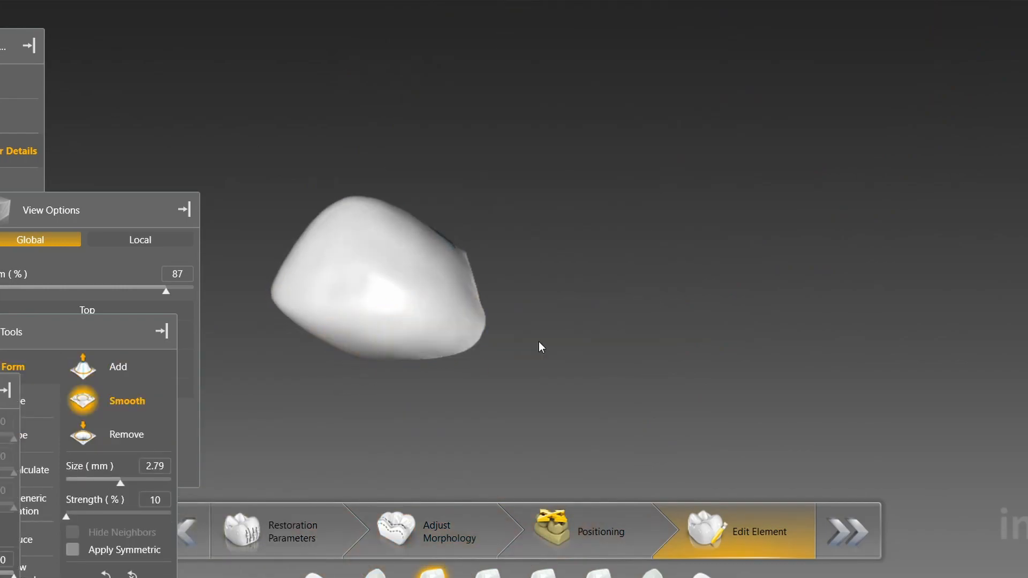
pyautogui.moveTo(539, 342); pyautogui.dragTo(397, 228, button='right')
pyautogui.scroll(5, 397, 227)
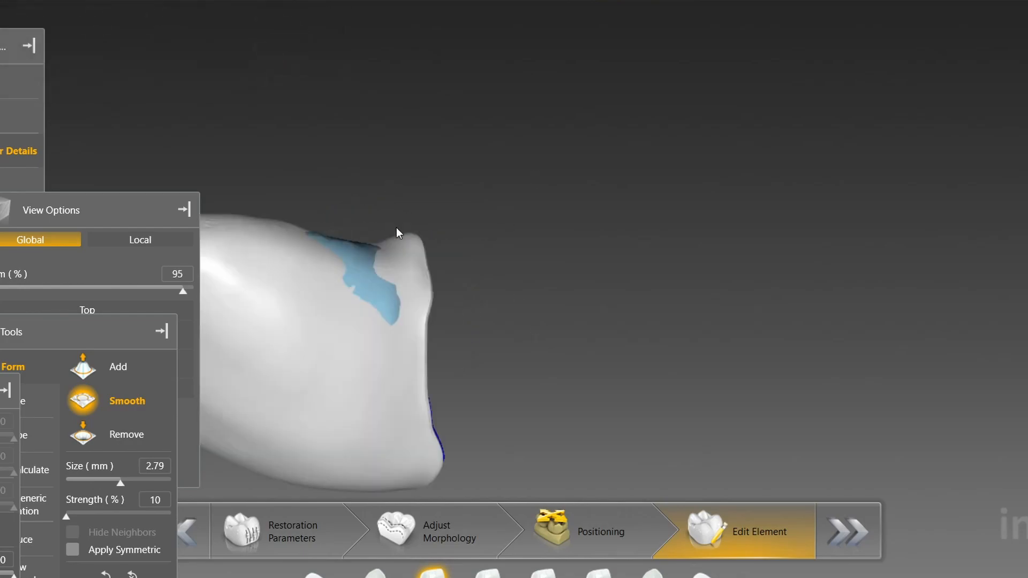
# Build up the blue-marked thin area on the isolated lateral incisor's side with 2-Directional shaping at size 1.48
pyautogui.moveTo(397, 228); pyautogui.dragTo(523, 159, button='middle')
pyautogui.rightClick(522, 158)
pyautogui.click(557, 196)
pyautogui.moveTo(557, 196); pyautogui.dragTo(523, 225, button='right')
pyautogui.scroll(-5, 523, 225)
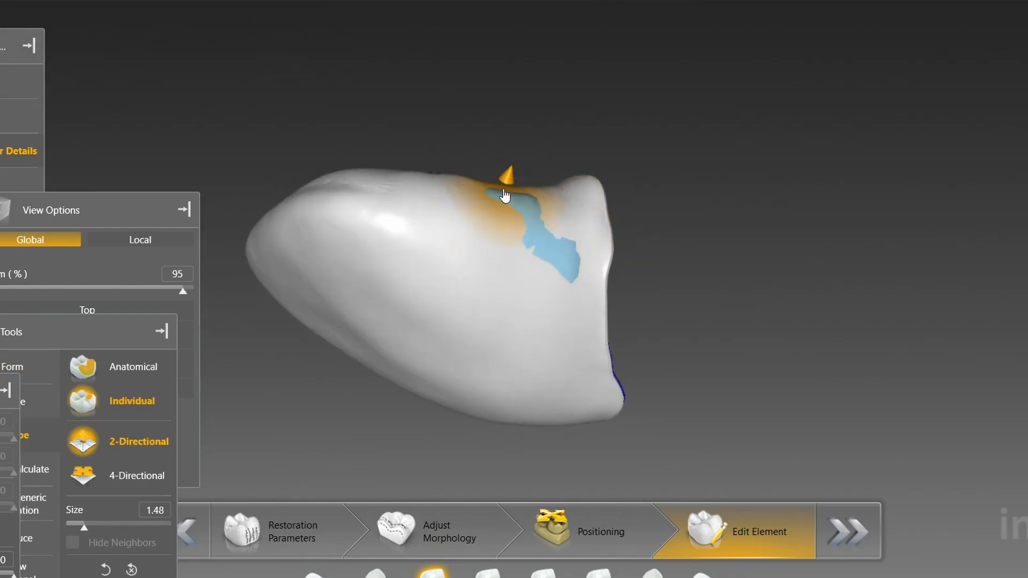
pyautogui.moveTo(505, 197); pyautogui.dragTo(511, 177)
pyautogui.moveTo(511, 177); pyautogui.dragTo(629, 159, button='right')
# Thicken the blue-marked area near the isolated lateral incisor's inner margin with 2-Directional shaping at size 1.10
pyautogui.moveTo(636, 220); pyautogui.dragTo(628, 249)
pyautogui.scroll(5, 640, 287)
pyautogui.moveTo(638, 287); pyautogui.dragTo(631, 230)
pyautogui.moveTo(631, 230); pyautogui.dragTo(615, 304, button='right')
pyautogui.scroll(-5, 613, 300)
pyautogui.moveTo(621, 262)
pyautogui.mouseDown(button='right')
pyautogui.moveTo(640, 297)
pyautogui.moveTo(591, 290)
pyautogui.moveTo(409, 206)
pyautogui.moveTo(400, 229)
pyautogui.mouseUp(button='right')
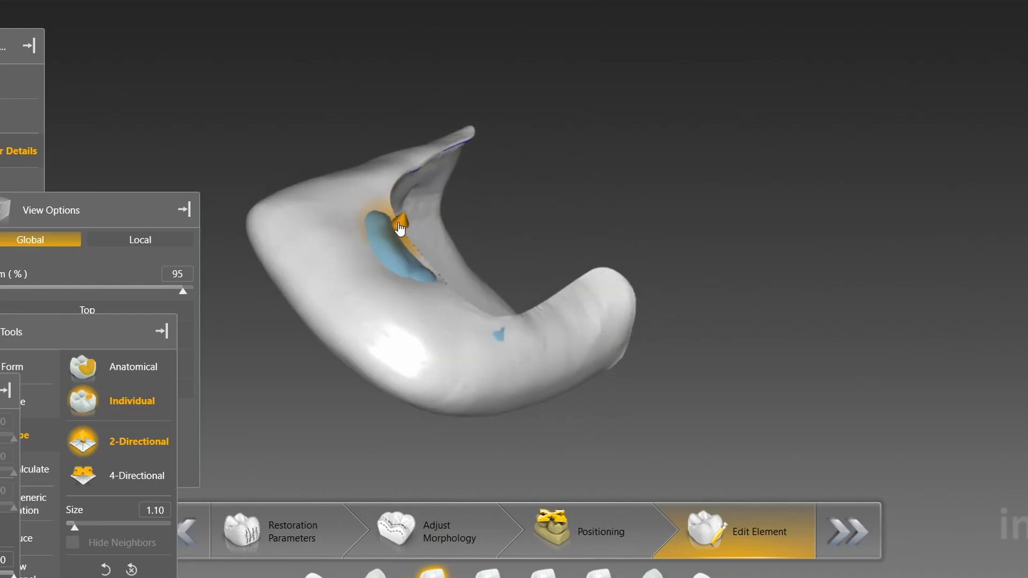
# Refine the isolated lateral incisor's back edge with fine 2-Directional shaping at sizes 0.78 and 0.75
pyautogui.moveTo(491, 218); pyautogui.dragTo(491, 260, button='right')
pyautogui.scroll(-4, 462, 264)
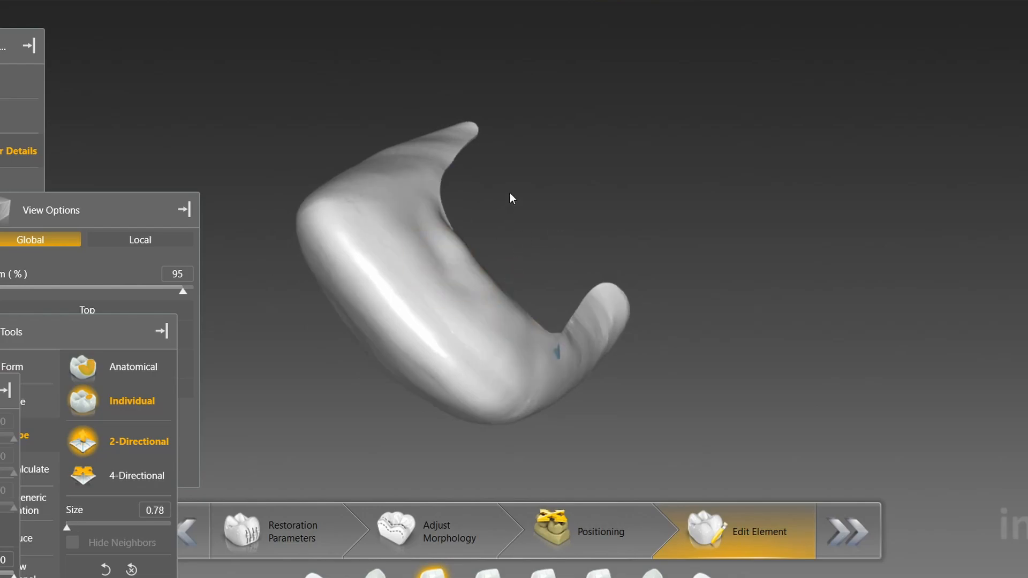
pyautogui.moveTo(506, 204); pyautogui.dragTo(541, 188, button='right')
pyautogui.scroll(3, 542, 188)
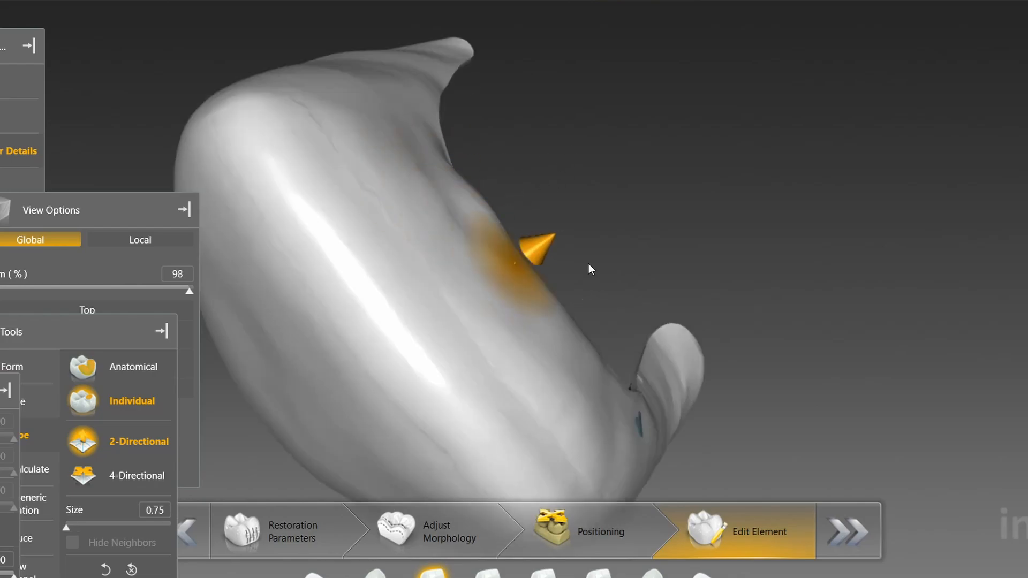
pyautogui.moveTo(592, 271); pyautogui.dragTo(602, 379, button='right')
pyautogui.moveTo(696, 374); pyautogui.dragTo(313, 96, button='right')
pyautogui.scroll(4, 324, 81)
# Bring the neighbouring restorations back into view and examine the whole upper arch from the front
pyautogui.press('XF86AudioNext')
pyautogui.scroll(-10, 547, 83)
pyautogui.moveTo(547, 82); pyautogui.dragTo(535, 283, button='right')
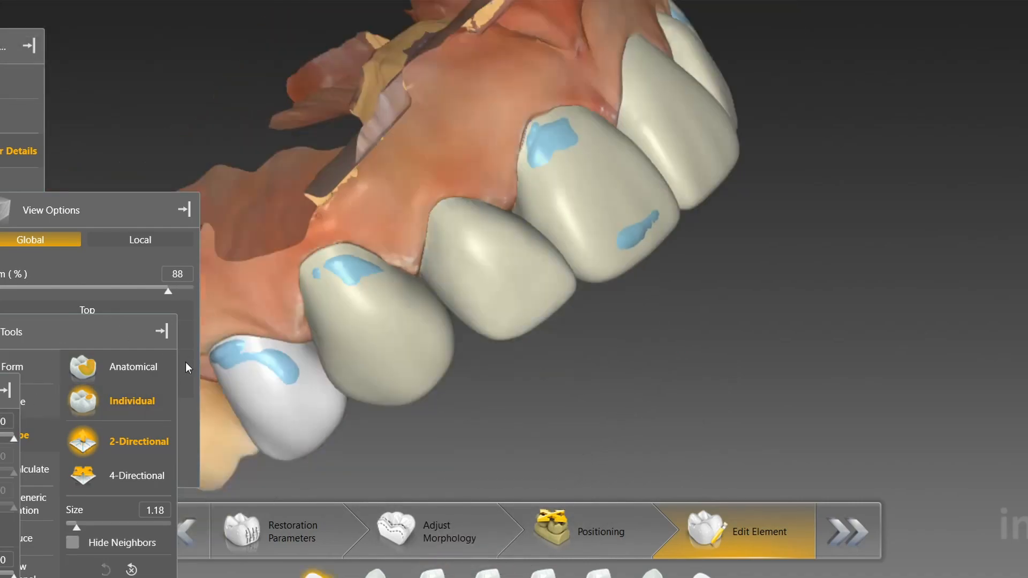
pyautogui.click(186, 363)
pyautogui.scroll(-5, 570, 412)
pyautogui.moveTo(569, 411); pyautogui.dragTo(332, 394, button='right')
pyautogui.click(140, 362)
# Compare both upper canines and the upper right lateral incisor with the overlaid reference jaw model
pyautogui.click(6, 491)
pyautogui.click(6, 491)
pyautogui.click(711, 348)
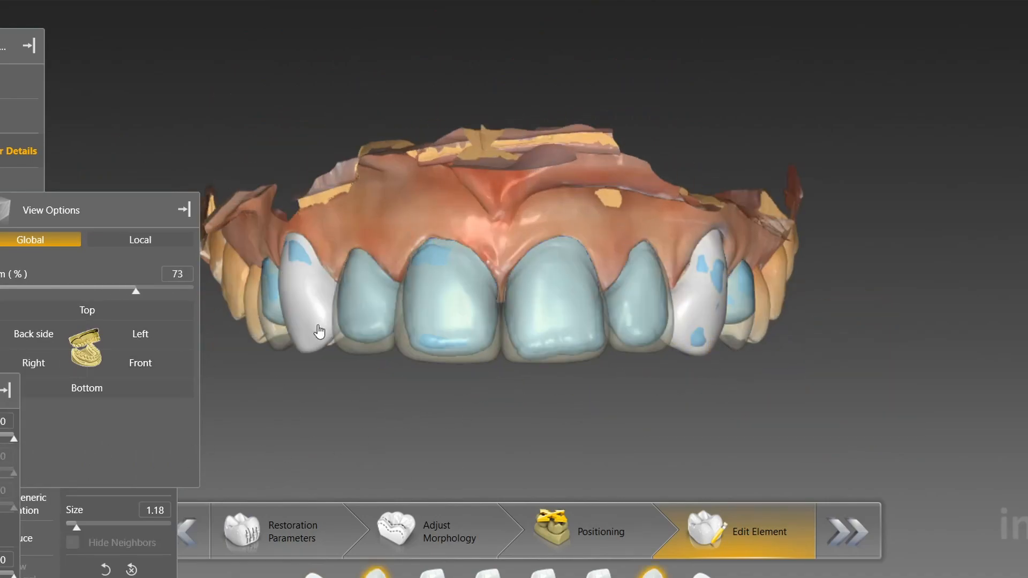
pyautogui.keyDown('ctrl'); pyautogui.click(316, 324); pyautogui.keyUp('ctrl')
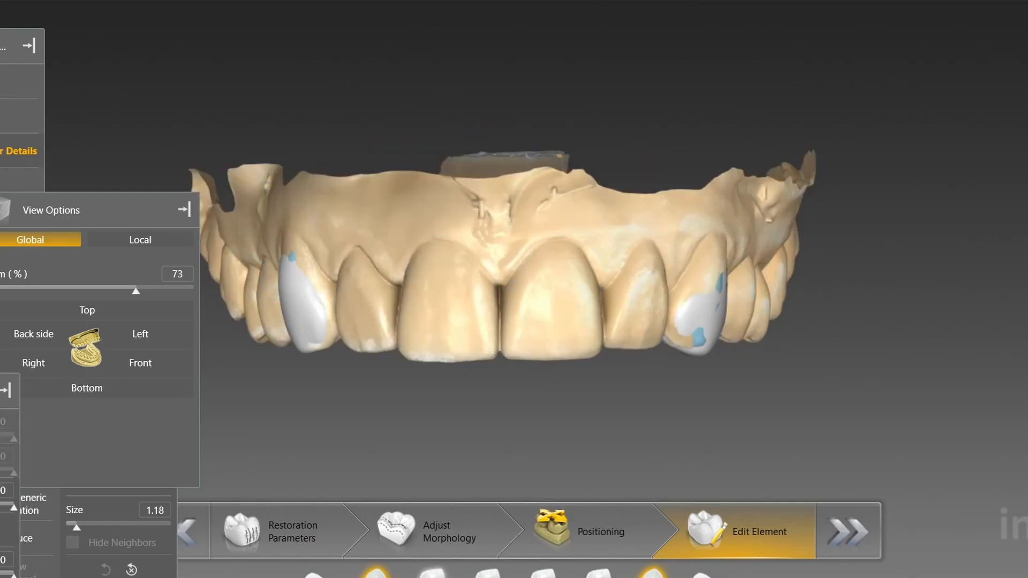
pyautogui.click(433, 573)
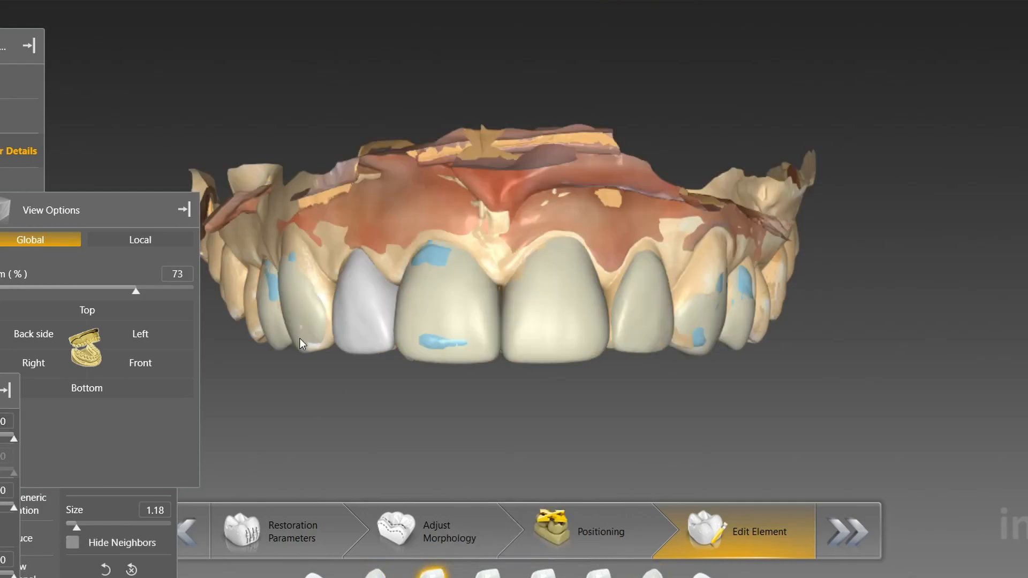
# Hide the reference jaw model and set the Biogeneric Variation of both upper canines to 0.45
pyautogui.click(300, 342)
pyautogui.keyDown('ctrl'); pyautogui.click(700, 342); pyautogui.keyUp('ctrl')
pyautogui.click(6, 490)
pyautogui.click(26, 503)
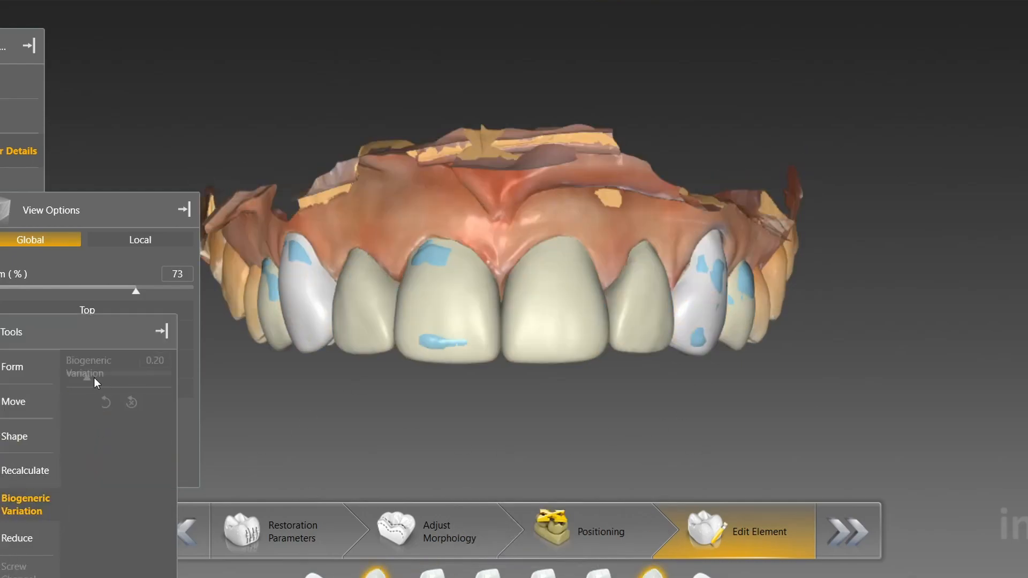
pyautogui.moveTo(86, 377); pyautogui.dragTo(109, 375)
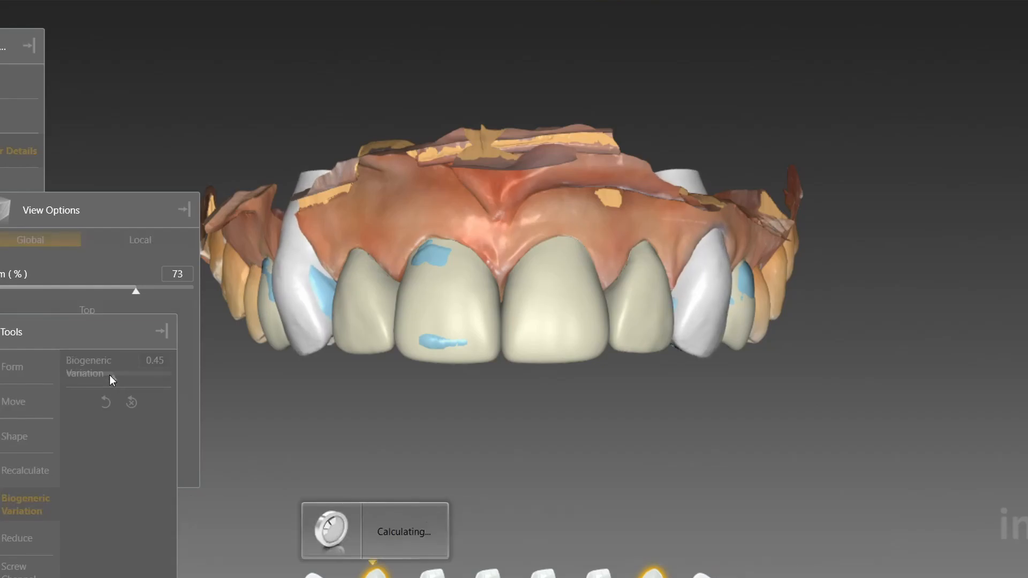
# Reposition both upper canines with Move and Rotate, checking their placement against the overlaid reference jaw model
pyautogui.rightClick(525, 440)
pyautogui.moveTo(602, 474)
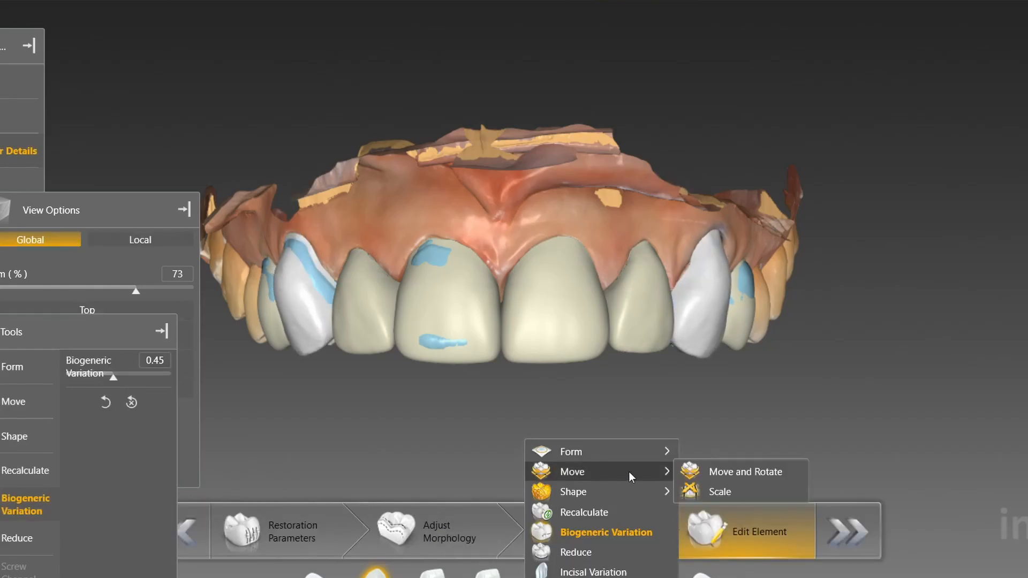
pyautogui.click(713, 472)
pyautogui.click(637, 346)
pyautogui.scroll(2, 842, 409)
pyautogui.click(830, 377)
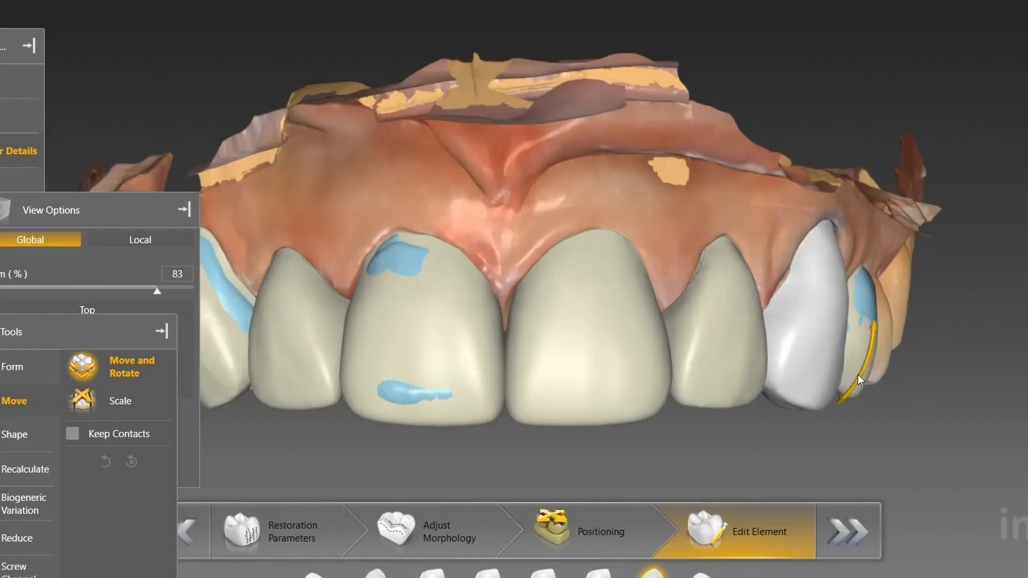
pyautogui.moveTo(851, 384); pyautogui.dragTo(849, 378)
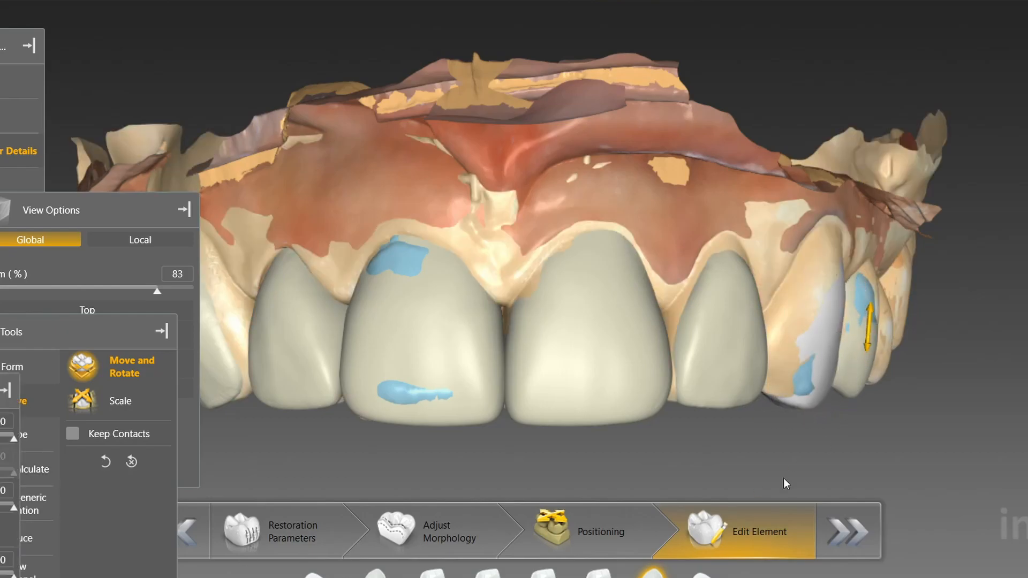
pyautogui.scroll(-1, 783, 477)
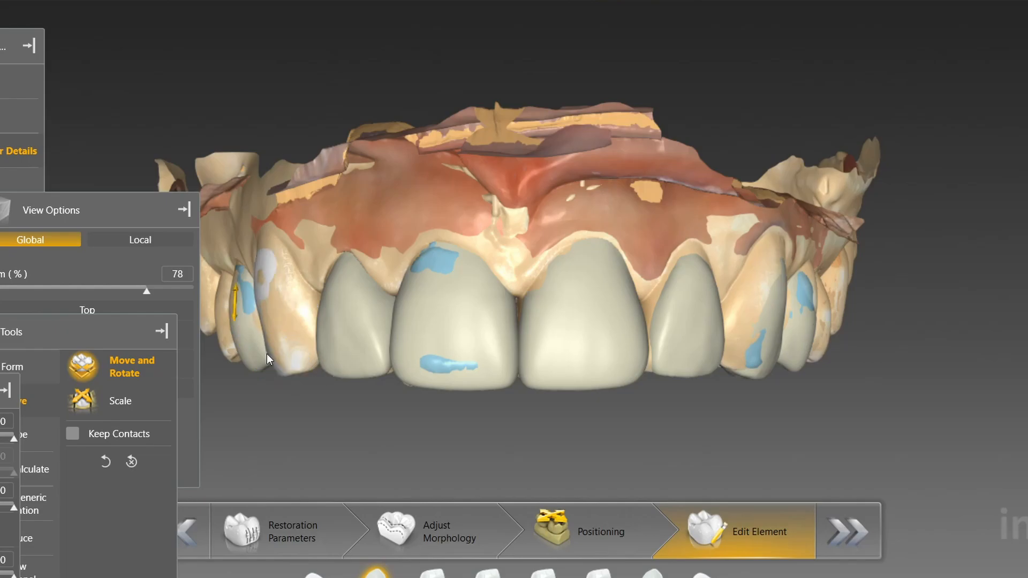
# Hide the reference jaw model and extend the upper right canine's mesial edge with Individual 4-Directional shaping at size 1.18
pyautogui.hotkey('ctrl', 'b')
pyautogui.moveTo(326, 429); pyautogui.dragTo(339, 301)
pyautogui.moveTo(340, 300); pyautogui.dragTo(570, 449, button='right')
pyautogui.rightClick(368, 368)
pyautogui.moveTo(429, 399)
pyautogui.click(556, 417)
pyautogui.rightClick(368, 427)
pyautogui.moveTo(429, 296)
pyautogui.click(546, 297)
pyautogui.scroll(2, 570, 449)
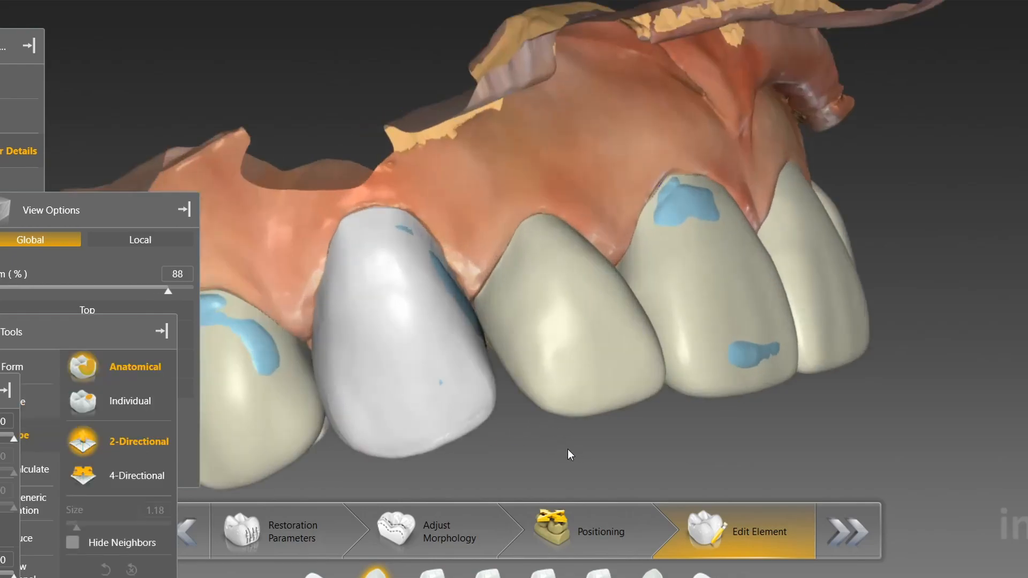
pyautogui.click(118, 476)
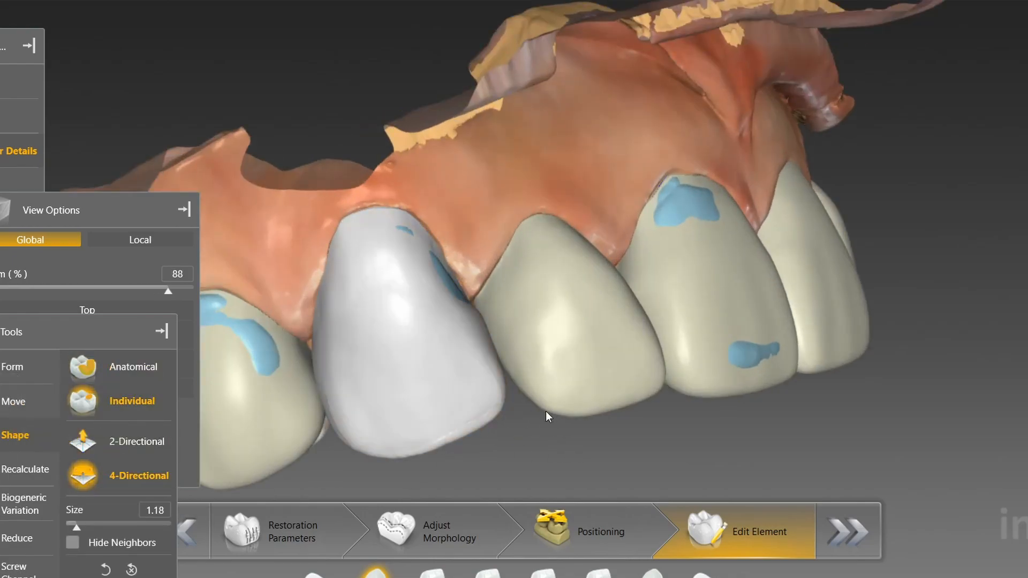
pyautogui.click(547, 412)
pyautogui.moveTo(549, 438); pyautogui.dragTo(503, 445, button='right')
# Refine the upper right canine's mesial side and front surface with Individual 2-Directional shaping at sizes 1.95 and 1.68
pyautogui.click(101, 447)
pyautogui.click(494, 375)
pyautogui.scroll(2, 493, 375)
pyautogui.click(501, 369)
pyautogui.click(486, 353)
pyautogui.moveTo(440, 289); pyautogui.dragTo(464, 302)
pyautogui.moveTo(397, 249); pyautogui.dragTo(407, 257)
pyautogui.moveTo(489, 431)
pyautogui.mouseDown(button='right')
pyautogui.moveTo(482, 385)
pyautogui.moveTo(391, 209)
pyautogui.mouseUp(button='right')
pyautogui.scroll(2, 392, 209)
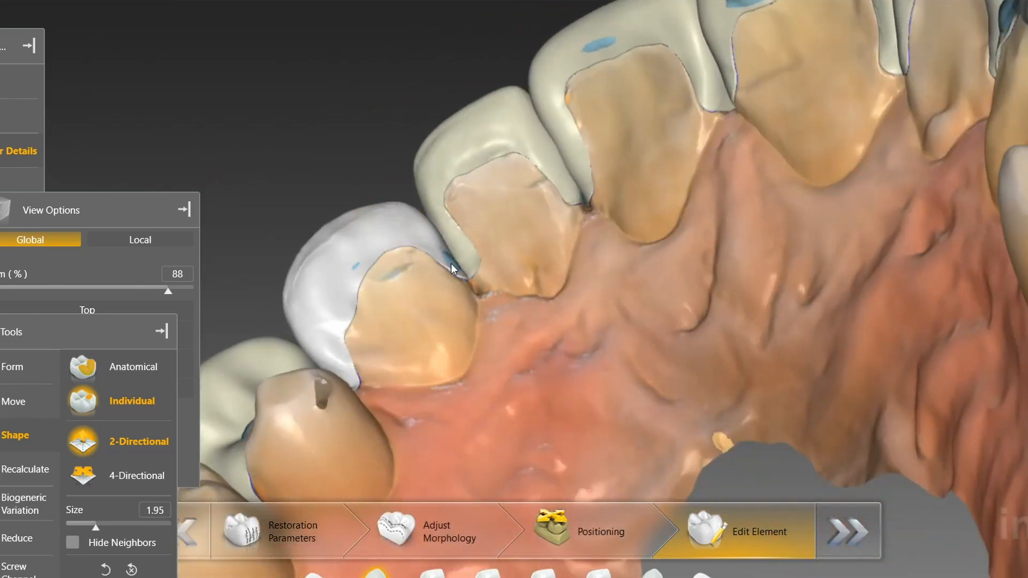
pyautogui.moveTo(390, 183); pyautogui.dragTo(343, 533, button='right')
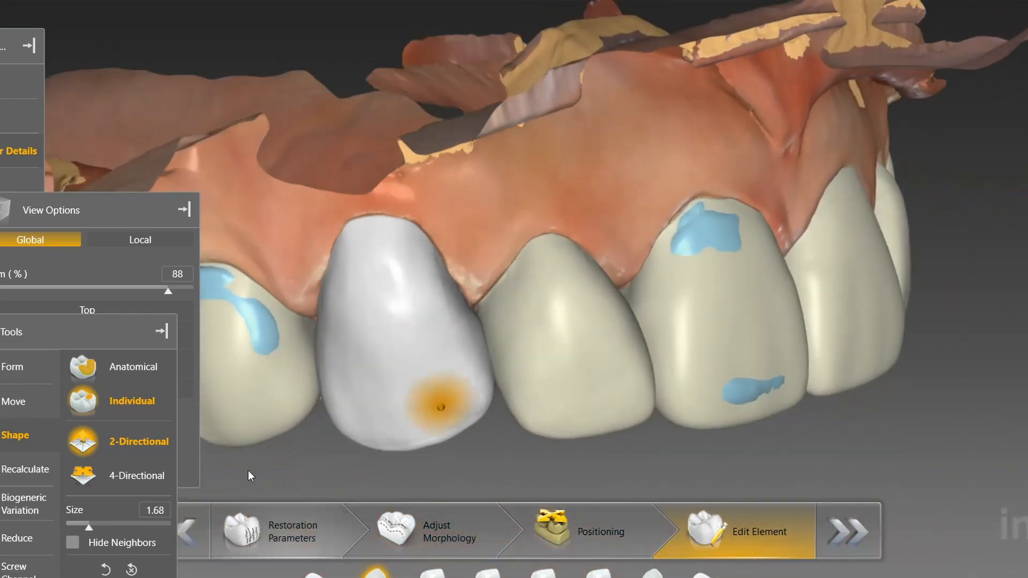
# Shape the distal incisal corner of the upper right lateral incisor with 2-Directional shaping at size 1.68
pyautogui.click(314, 574)
pyautogui.scroll(4, 346, 436)
pyautogui.click(280, 409)
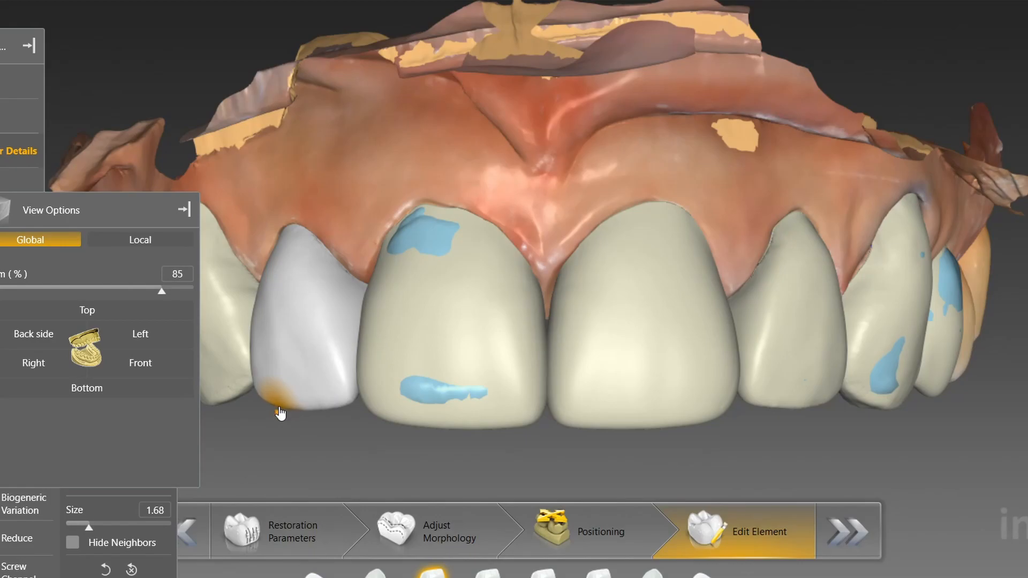
pyautogui.scroll(3, 284, 316)
pyautogui.scroll(-2, 293, 305)
# Touch up the upper right canine with 2-Directional shaping at size 1.30 and check the arch from the front
pyautogui.moveTo(294, 306)
pyautogui.mouseDown(button='right')
pyautogui.moveTo(272, 311)
pyautogui.moveTo(245, 426)
pyautogui.moveTo(413, 407)
pyautogui.moveTo(392, 456)
pyautogui.moveTo(450, 294)
pyautogui.moveTo(460, 308)
pyautogui.mouseUp(button='right')
pyautogui.moveTo(429, 259); pyautogui.dragTo(464, 200, button='right')
pyautogui.moveTo(594, 145); pyautogui.dragTo(238, 323, button='right')
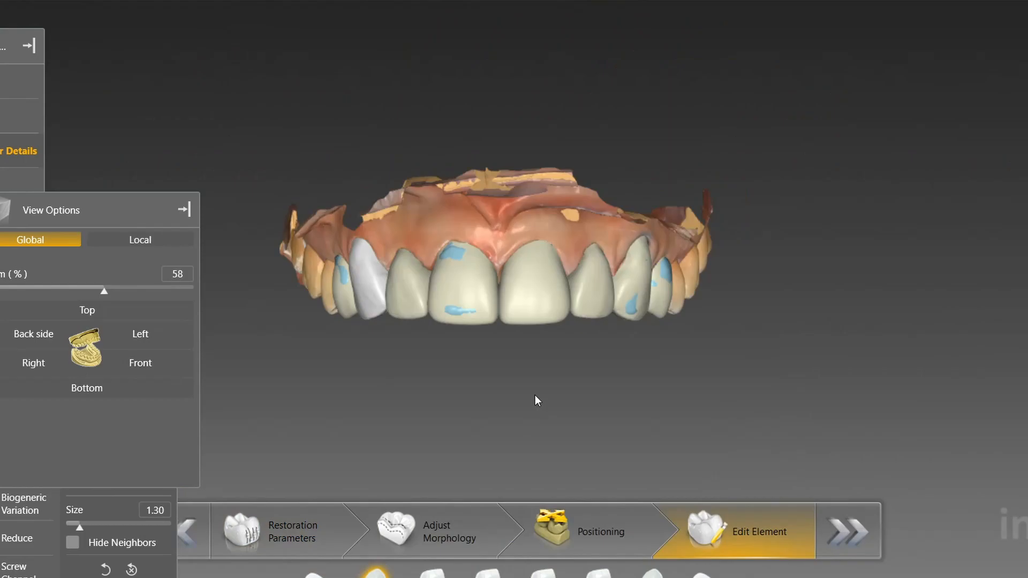
pyautogui.scroll(5, 535, 399)
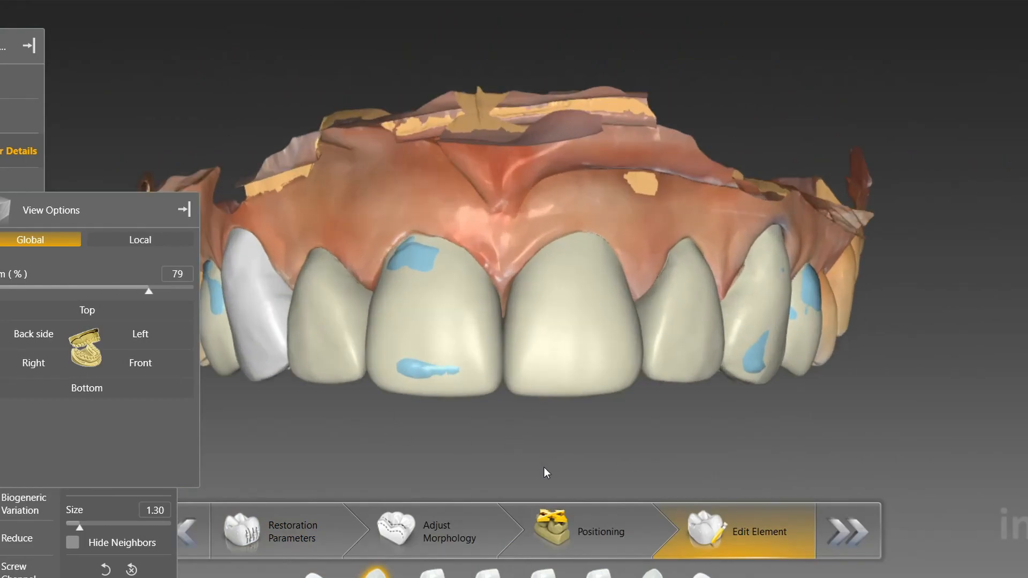
# Contour the upper left canine's front surface and side near the gum with 2-Directional shaping at sizes 3.42, 2.58 and 2.10
pyautogui.click(753, 344)
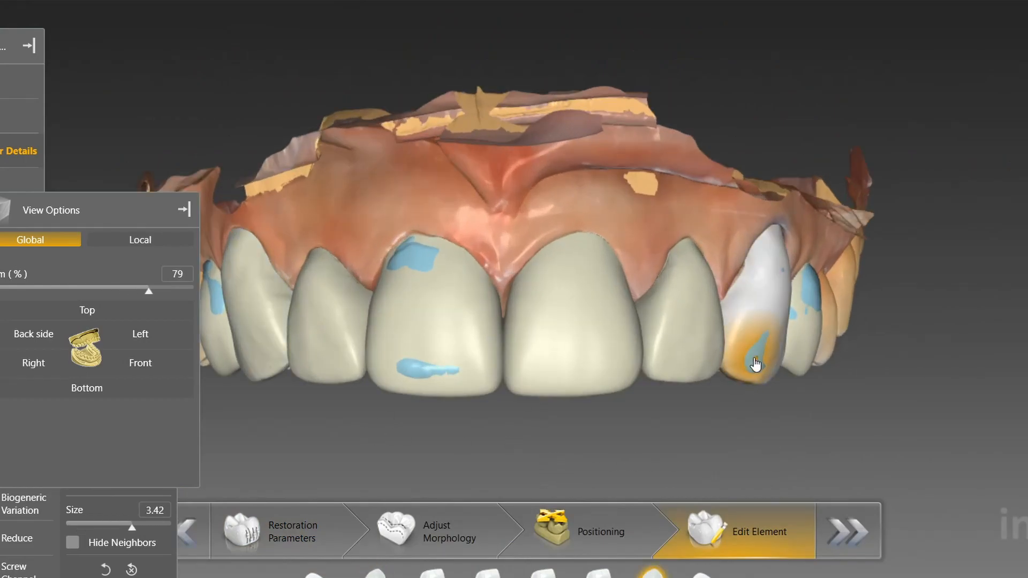
pyautogui.moveTo(777, 270)
pyautogui.mouseDown(button='right')
pyautogui.moveTo(645, 401)
pyautogui.moveTo(690, 410)
pyautogui.mouseUp(button='right')
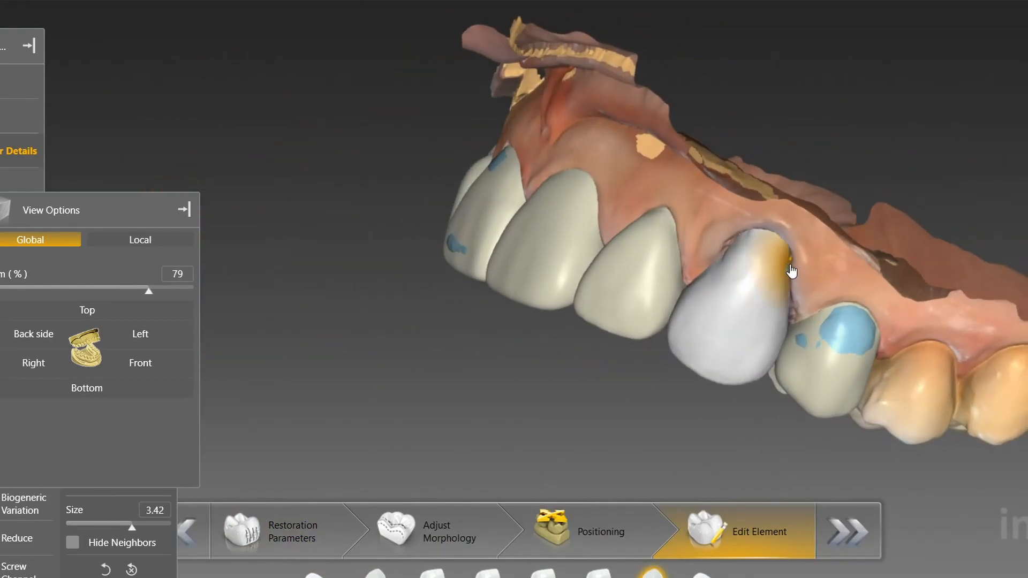
pyautogui.moveTo(796, 279); pyautogui.dragTo(740, 378, button='right')
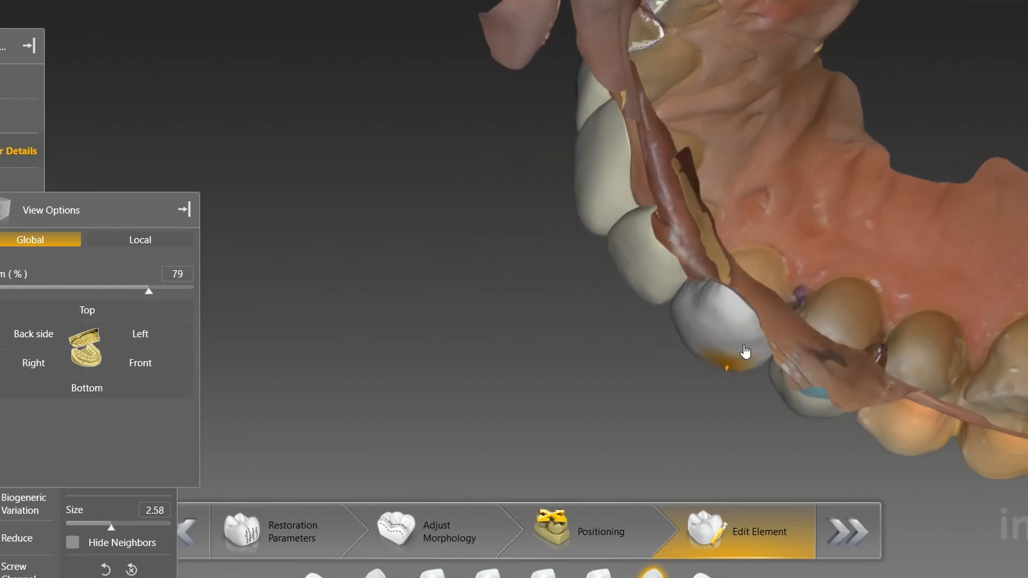
pyautogui.scroll(5, 741, 363)
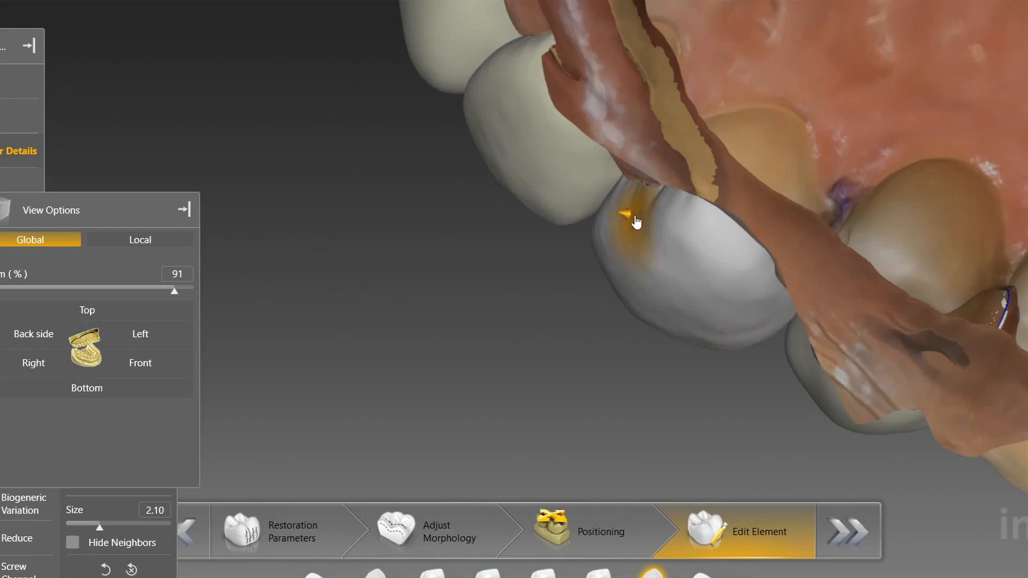
# Smooth the upper left canine's back surface and mesial contact with 2-Directional shaping at sizes 2.10, 1.43 and 1.93
pyautogui.moveTo(611, 229)
pyautogui.mouseDown(button='right')
pyautogui.moveTo(707, 221)
pyautogui.moveTo(711, 202)
pyautogui.mouseUp(button='right')
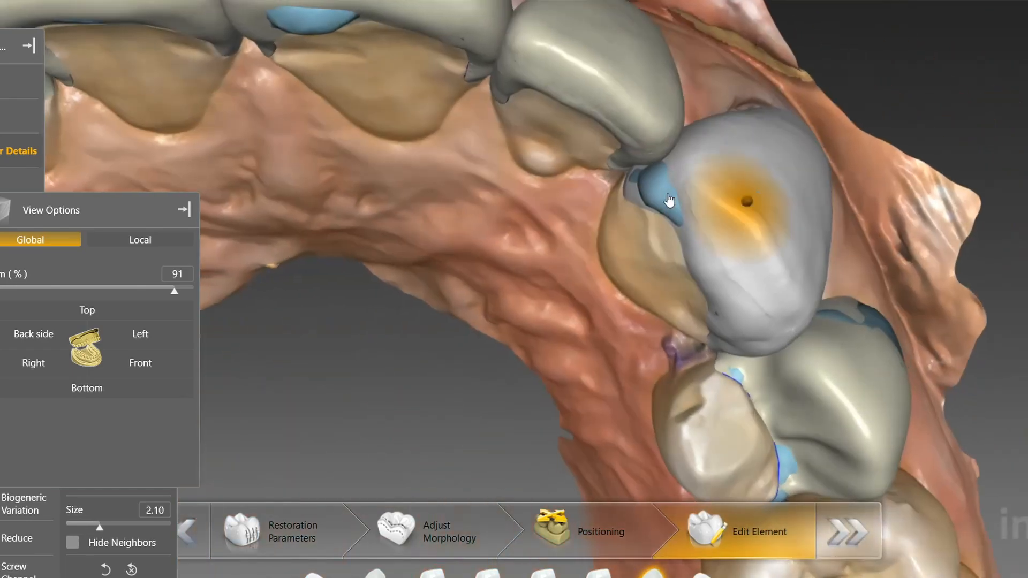
pyautogui.moveTo(652, 216); pyautogui.dragTo(657, 199, button='right')
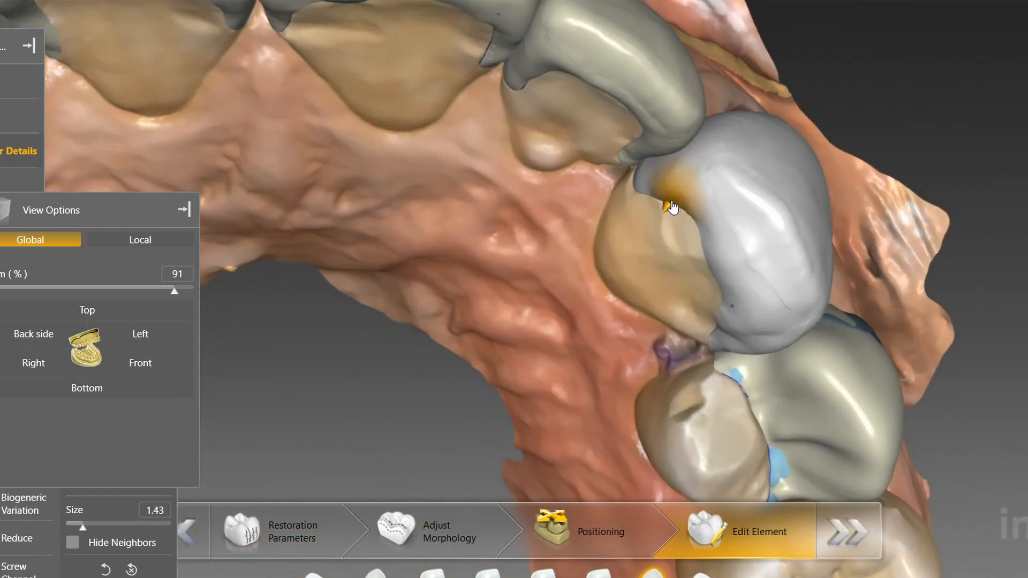
pyautogui.moveTo(731, 320); pyautogui.dragTo(728, 275, button='right')
pyautogui.scroll(5, 715, 166)
pyautogui.moveTo(716, 111)
pyautogui.mouseDown(button='right')
pyautogui.moveTo(690, 181)
pyautogui.moveTo(647, 220)
pyautogui.mouseUp(button='right')
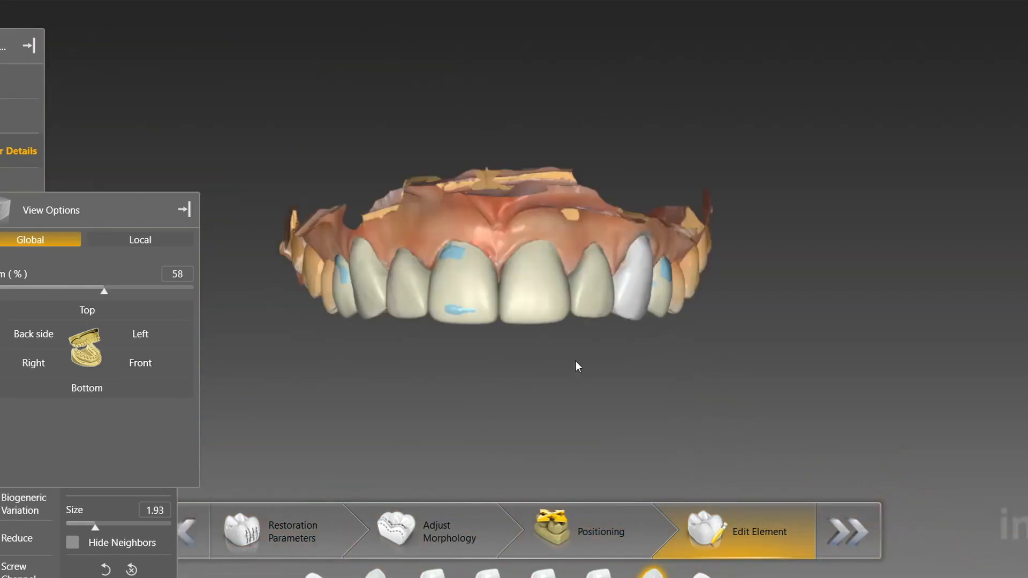
# Refine the upper left canine's incisal edge and mesial corner with 2-Directional shaping at sizes 1.70 and 0.95
pyautogui.scroll(6, 576, 361)
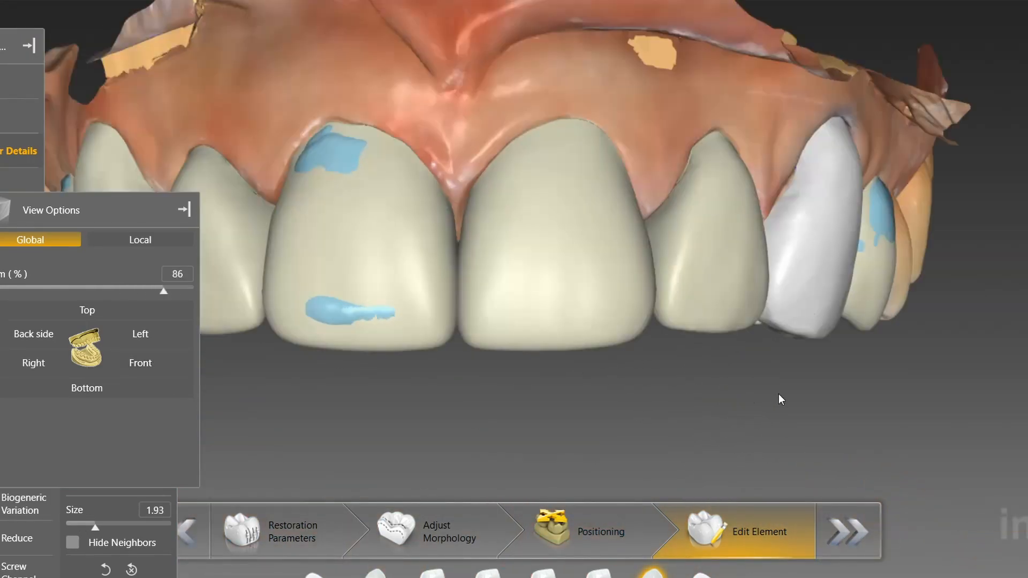
pyautogui.scroll(-4, 810, 330)
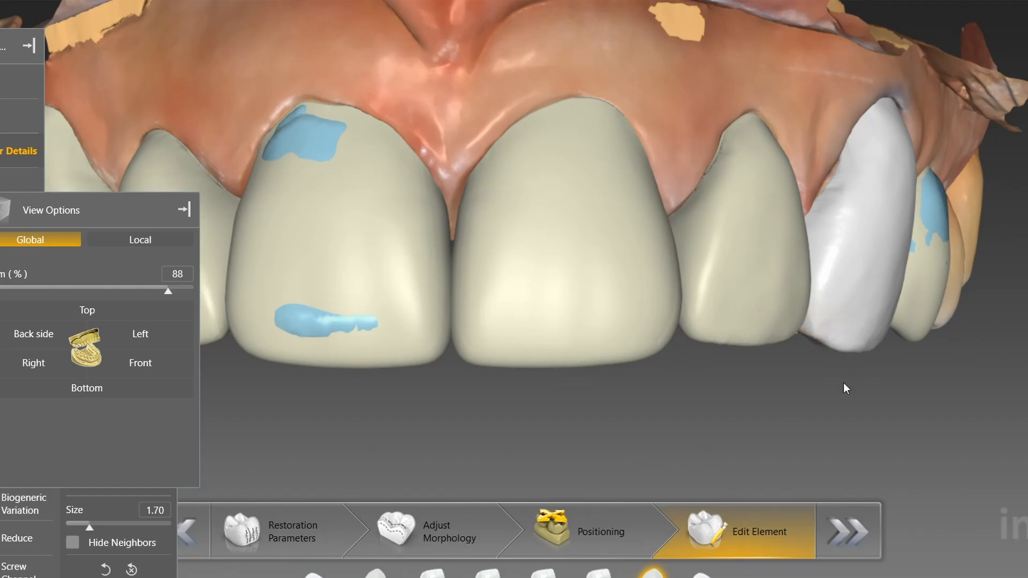
pyautogui.scroll(-1, 871, 358)
pyautogui.moveTo(871, 358)
pyautogui.mouseDown(button='right')
pyautogui.moveTo(872, 344)
pyautogui.moveTo(830, 363)
pyautogui.mouseUp(button='right')
pyautogui.moveTo(831, 363); pyautogui.dragTo(762, 357, button='middle')
pyautogui.moveTo(762, 358)
pyautogui.mouseDown(button='right')
pyautogui.moveTo(765, 297)
pyautogui.moveTo(816, 169)
pyautogui.moveTo(674, 256)
pyautogui.moveTo(657, 406)
pyautogui.mouseUp(button='right')
pyautogui.scroll(-4, 765, 294)
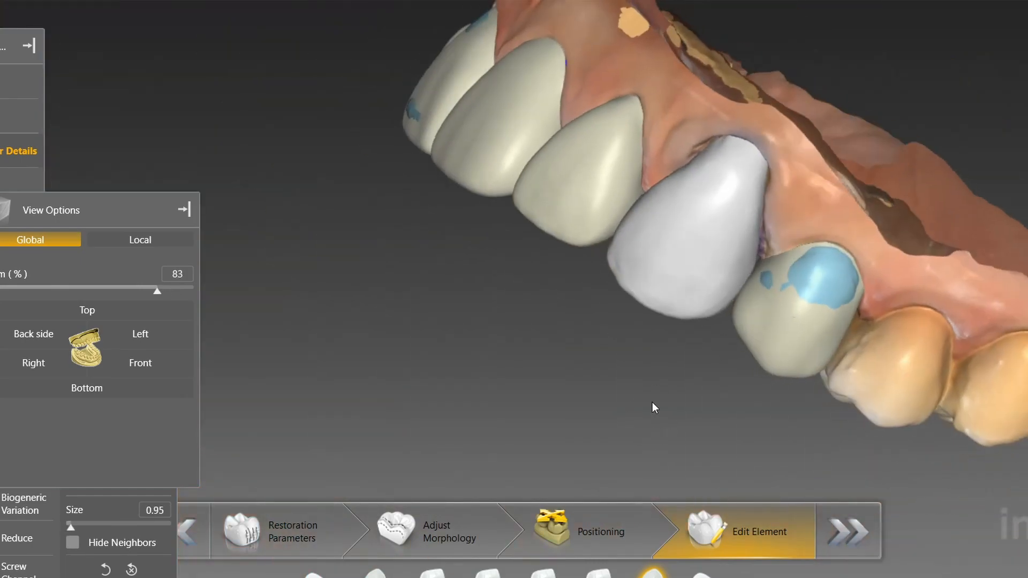
# Finish contouring the upper left canine with 2-Directional shaping at size 1.23 and return to the front view
pyautogui.moveTo(657, 406); pyautogui.dragTo(758, 309, button='middle')
pyautogui.moveTo(755, 271)
pyautogui.mouseDown(button='right')
pyautogui.moveTo(849, 338)
pyautogui.moveTo(881, 311)
pyautogui.moveTo(878, 278)
pyautogui.mouseUp(button='right')
pyautogui.scroll(-3, 849, 337)
pyautogui.click(174, 364)
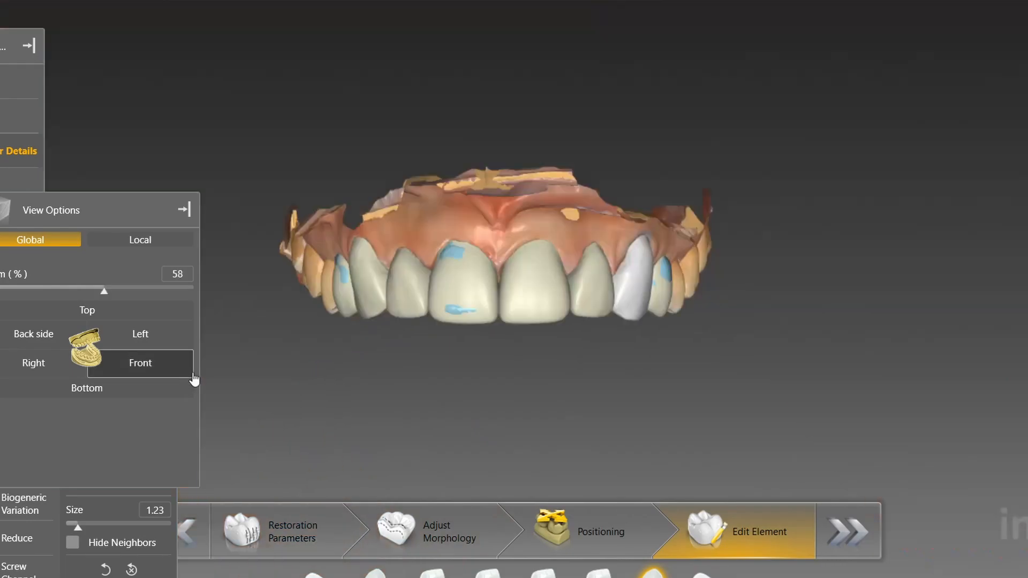
# Shape the upper right lateral incisor with 2-Directional shaping at size 2.28 and touch up the adjacent canine's tip
pyautogui.moveTo(459, 433); pyautogui.dragTo(474, 76, button='right')
pyautogui.doubleClick(474, 78)
pyautogui.moveTo(596, 362); pyautogui.dragTo(499, 355, button='right')
pyautogui.moveTo(499, 355); pyautogui.dragTo(458, 391, button='middle')
pyautogui.scroll(3, 394, 241)
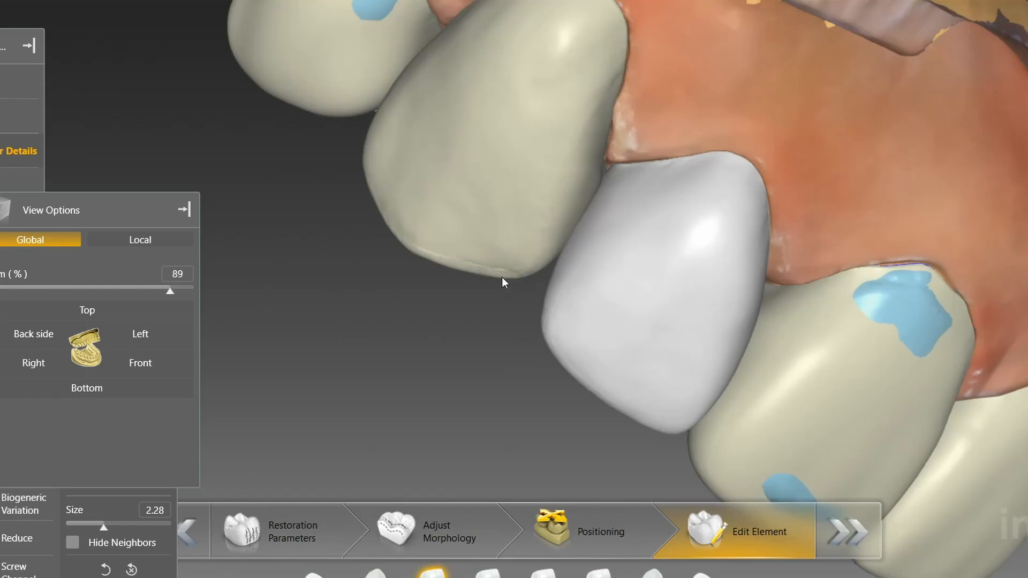
pyautogui.doubleClick(501, 272)
pyautogui.moveTo(501, 272); pyautogui.dragTo(456, 252, button='right')
pyautogui.moveTo(474, 325)
pyautogui.mouseDown(button='right')
pyautogui.moveTo(449, 316)
pyautogui.moveTo(509, 280)
pyautogui.mouseUp(button='right')
# Refine the upper right lateral incisor's distal incisal corner with 2-Directional shaping at sizes 3.05 and 0.95
pyautogui.doubleClick(449, 316)
pyautogui.scroll(-3, 509, 284)
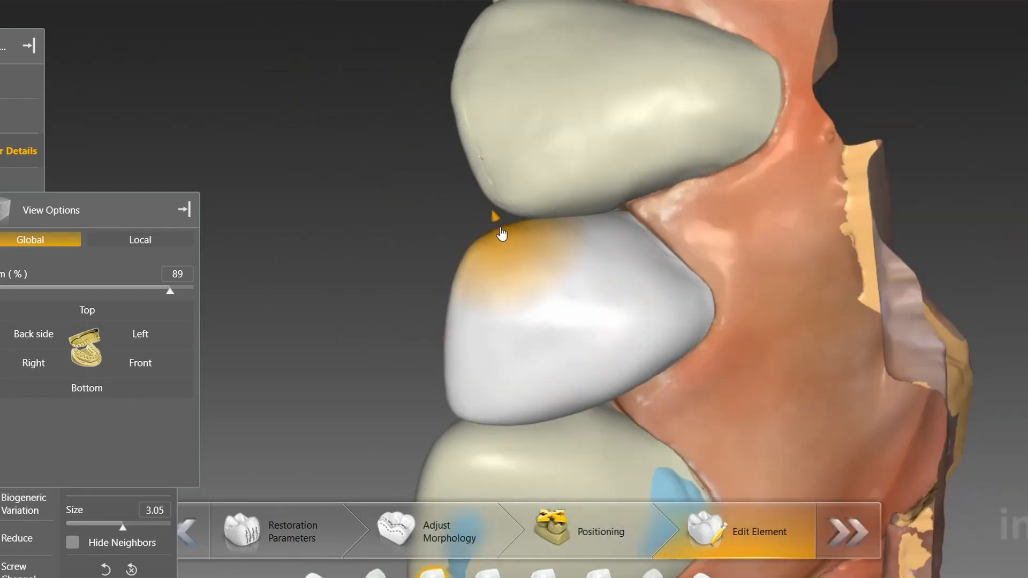
pyautogui.moveTo(500, 232); pyautogui.dragTo(428, 372, button='right')
pyautogui.moveTo(428, 371); pyautogui.dragTo(447, 329, button='middle')
pyautogui.scroll(-6, 447, 329)
pyautogui.moveTo(409, 345); pyautogui.dragTo(422, 275, button='right')
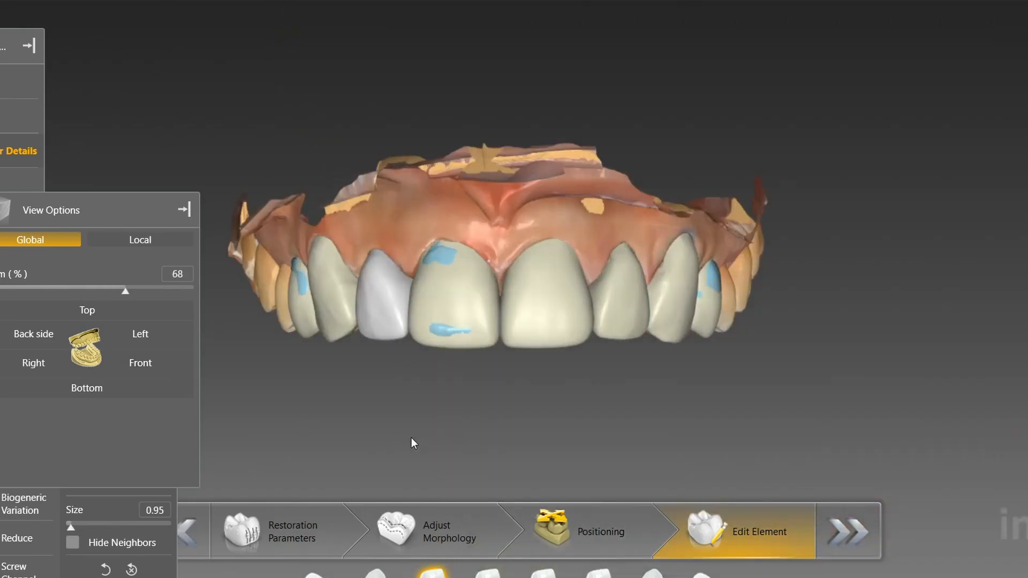
pyautogui.scroll(-3, 406, 423)
pyautogui.scroll(-3, 405, 407)
# Contour the outer surfaces of the upper right canine and lateral incisor where they meet, using 2-Directional shaping at size 3.13
pyautogui.moveTo(404, 407)
pyautogui.mouseDown(button='right')
pyautogui.moveTo(392, 432)
pyautogui.moveTo(537, 449)
pyautogui.moveTo(635, 343)
pyautogui.mouseUp(button='right')
pyautogui.scroll(4, 635, 343)
pyautogui.doubleClick(634, 344)
pyautogui.scroll(3, 633, 345)
pyautogui.doubleClick(604, 334)
pyautogui.scroll(-4, 616, 419)
pyautogui.moveTo(616, 419); pyautogui.dragTo(565, 360, button='right')
pyautogui.scroll(5, 564, 360)
pyautogui.doubleClick(676, 214)
pyautogui.doubleClick(718, 309)
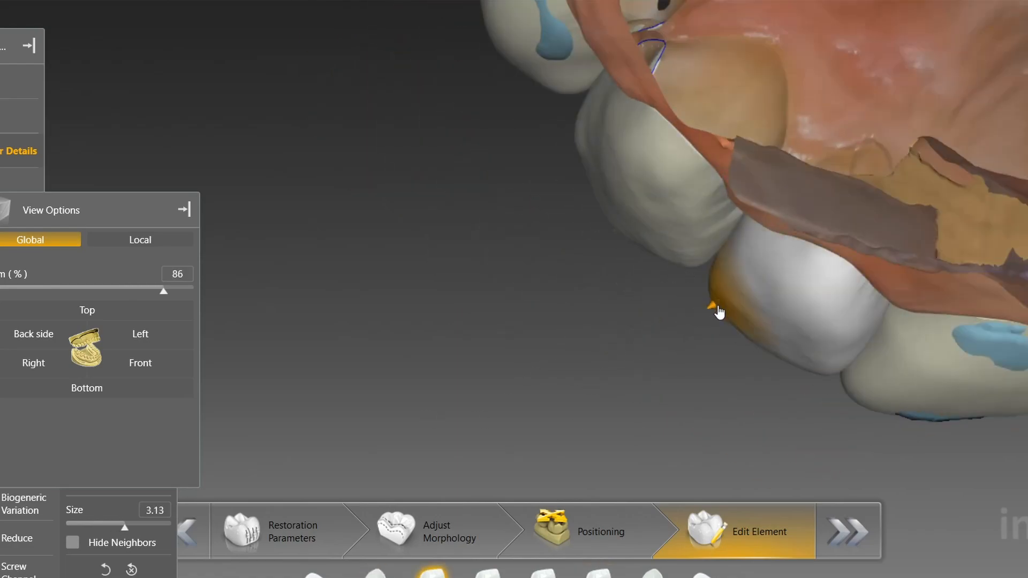
pyautogui.doubleClick(685, 266)
pyautogui.moveTo(689, 271); pyautogui.dragTo(734, 231, button='right')
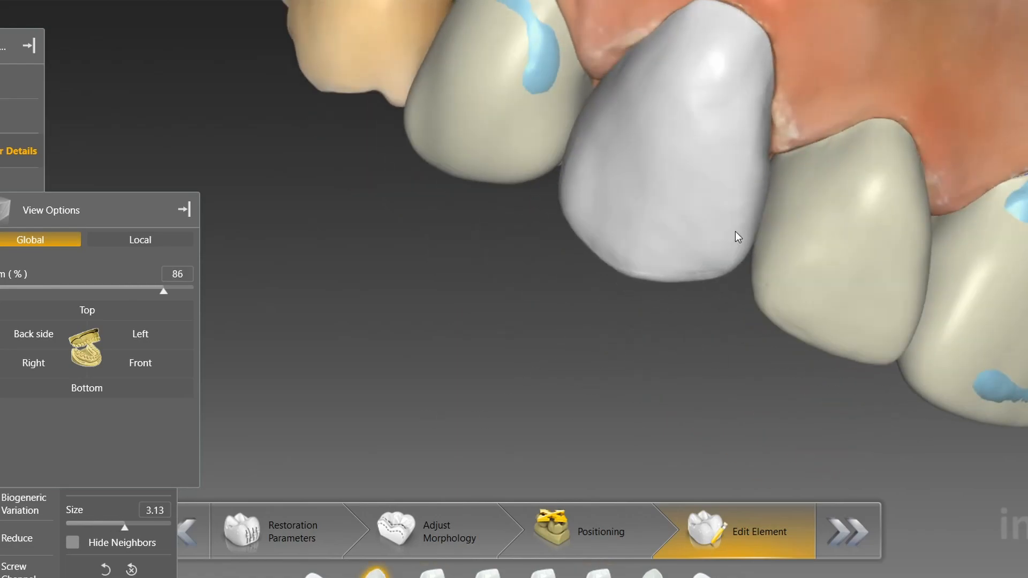
# Compare both canines from the front and shape the upper left canine's mesial incisal corner at size 1.58
pyautogui.click(140, 363)
pyautogui.scroll(3, 423, 399)
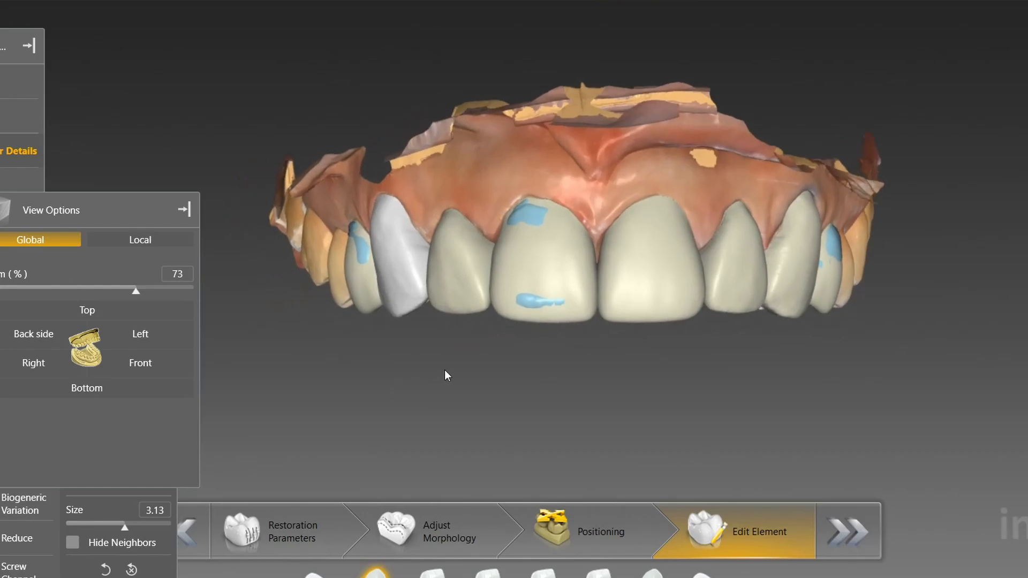
pyautogui.scroll(2, 445, 371)
pyautogui.moveTo(737, 423); pyautogui.dragTo(837, 387, button='right')
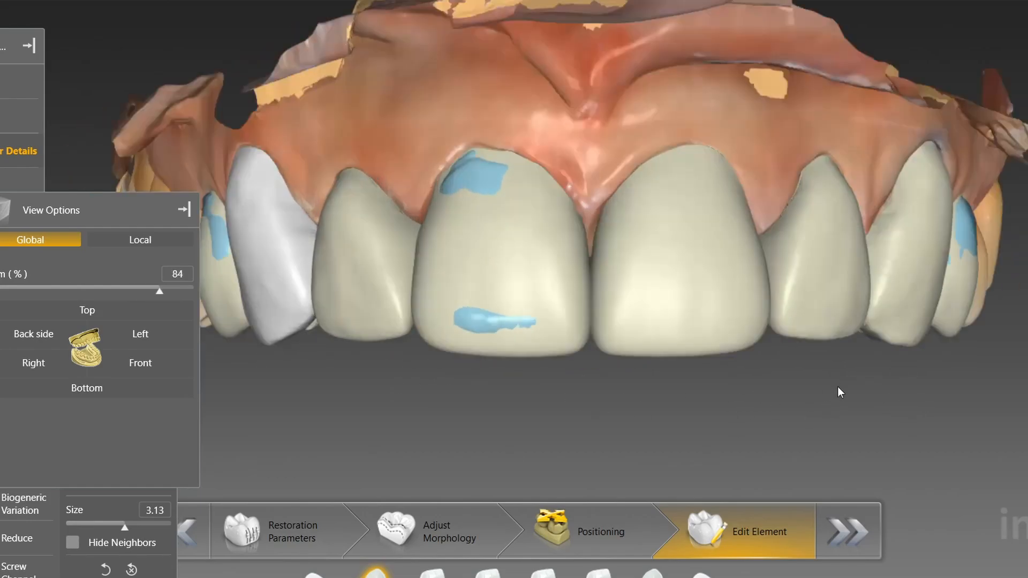
pyautogui.doubleClick(874, 336)
pyautogui.scroll(-2, 862, 394)
pyautogui.press('XF86AudioNext')
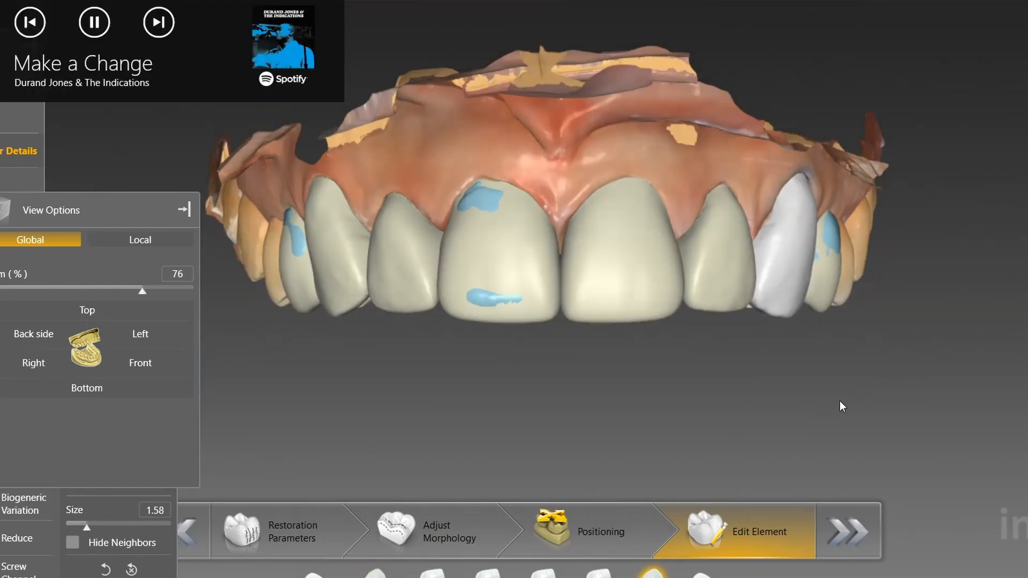
pyautogui.scroll(-1, 605, 365)
# Shape the upper right lateral incisor's mesial side near the gum line with 2-Directional shaping at size 2.45
pyautogui.moveTo(605, 365); pyautogui.dragTo(864, 371)
pyautogui.scroll(2, 734, 267)
pyautogui.doubleClick(760, 238)
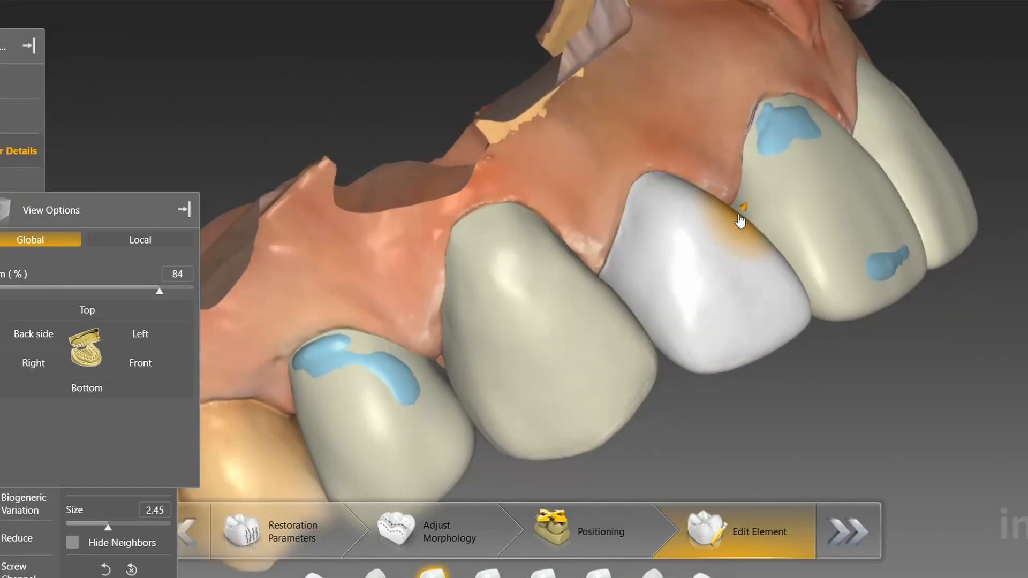
pyautogui.scroll(-3, 796, 160)
# Build up the upper left canine's mesial side near the gum with 2-Directional shaping at sizes 2.45 and 1.43
pyautogui.moveTo(796, 159); pyautogui.dragTo(663, 239)
pyautogui.scroll(2, 792, 143)
pyautogui.moveTo(791, 143); pyautogui.dragTo(525, 298, button='right')
pyautogui.scroll(1, 525, 298)
pyautogui.doubleClick(689, 305)
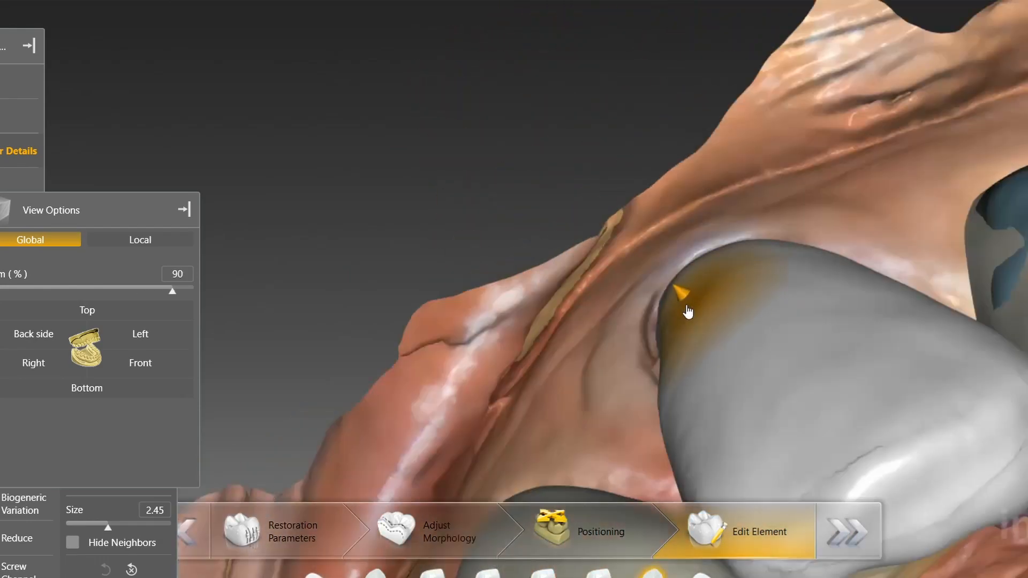
pyautogui.scroll(-3, 690, 311)
pyautogui.moveTo(675, 374); pyautogui.dragTo(662, 364)
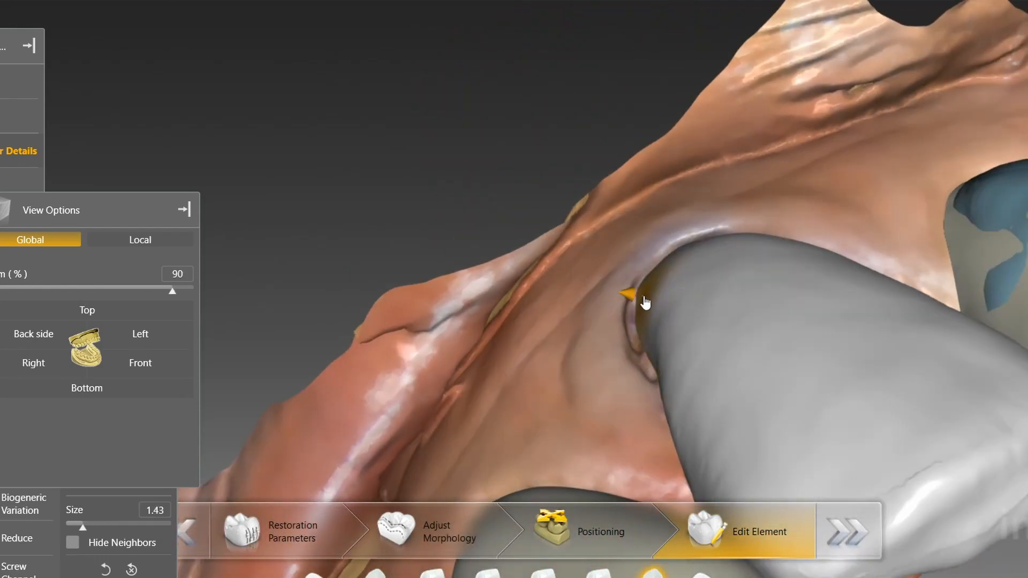
pyautogui.moveTo(698, 268); pyautogui.dragTo(575, 364)
# Contour the upper left canine further with 2-Directional shaping at size 2.73 and check the arch from the front
pyautogui.moveTo(574, 363); pyautogui.dragTo(585, 241, button='right')
pyautogui.scroll(4, 637, 239)
pyautogui.moveTo(638, 239)
pyautogui.mouseDown(button='middle')
pyautogui.moveTo(533, 242)
pyautogui.moveTo(650, 258)
pyautogui.moveTo(469, 168)
pyautogui.mouseUp(button='middle')
pyautogui.moveTo(468, 169); pyautogui.dragTo(337, 422)
pyautogui.moveTo(403, 438); pyautogui.dragTo(487, 438, button='middle')
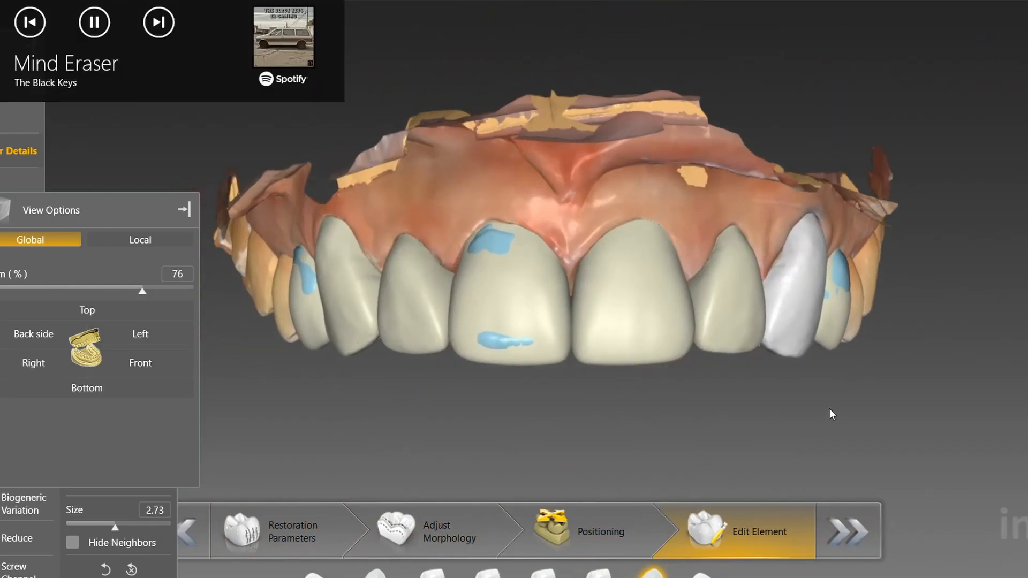
# Apply a Biogeneric Variation of 0.84 to both upper first premolars together
pyautogui.click(837, 325)
pyautogui.keyDown('ctrl'); pyautogui.click(310, 327); pyautogui.keyUp('ctrl')
pyautogui.click(25, 504)
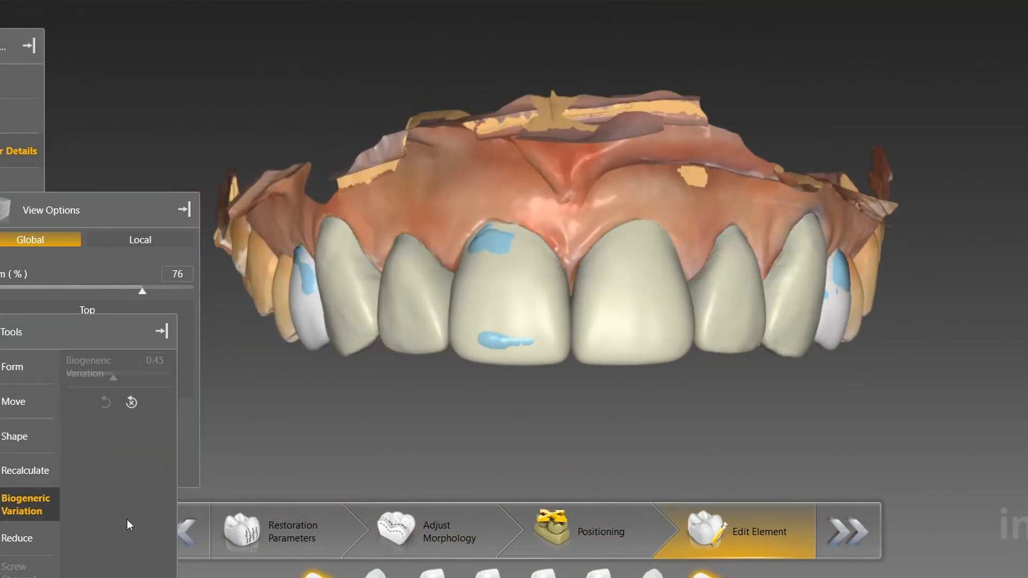
pyautogui.click(115, 373)
pyautogui.moveTo(115, 374); pyautogui.dragTo(159, 368)
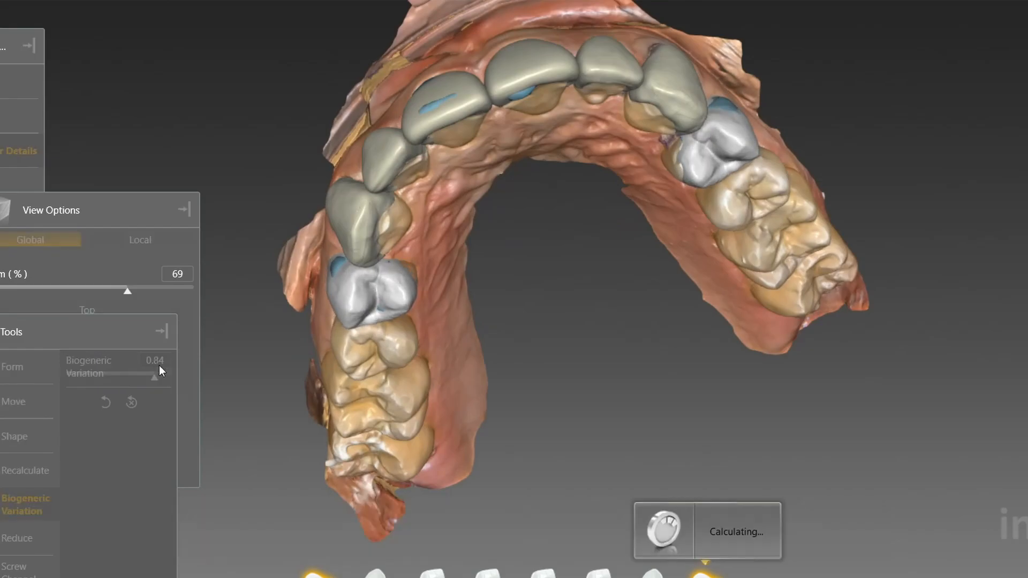
pyautogui.click(188, 360)
# Reposition the upper left first premolar with Move and Rotate, aligning it with the arch from the front
pyautogui.rightClick(397, 399)
pyautogui.click(664, 425)
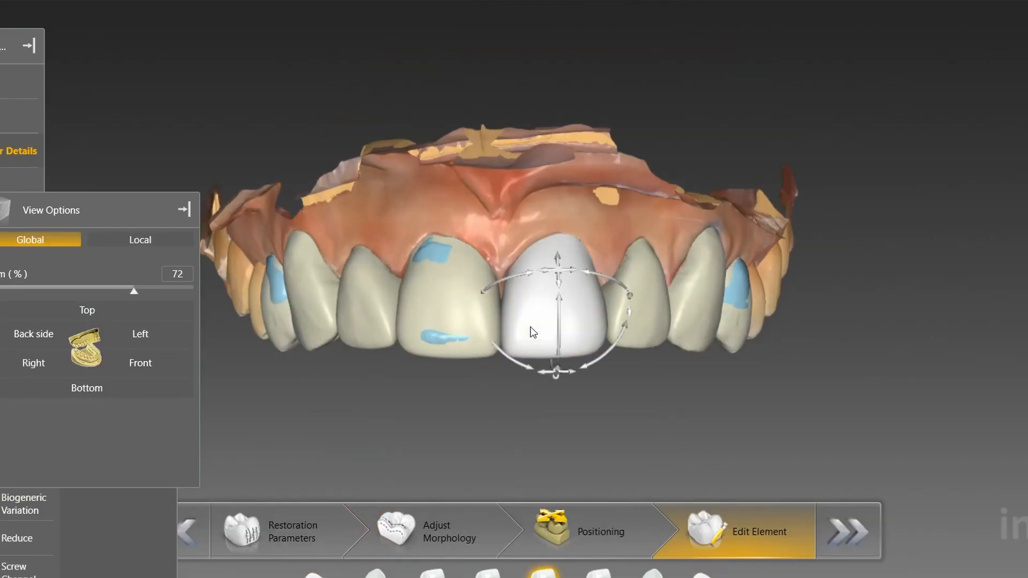
pyautogui.scroll(2, 769, 351)
pyautogui.click(769, 349)
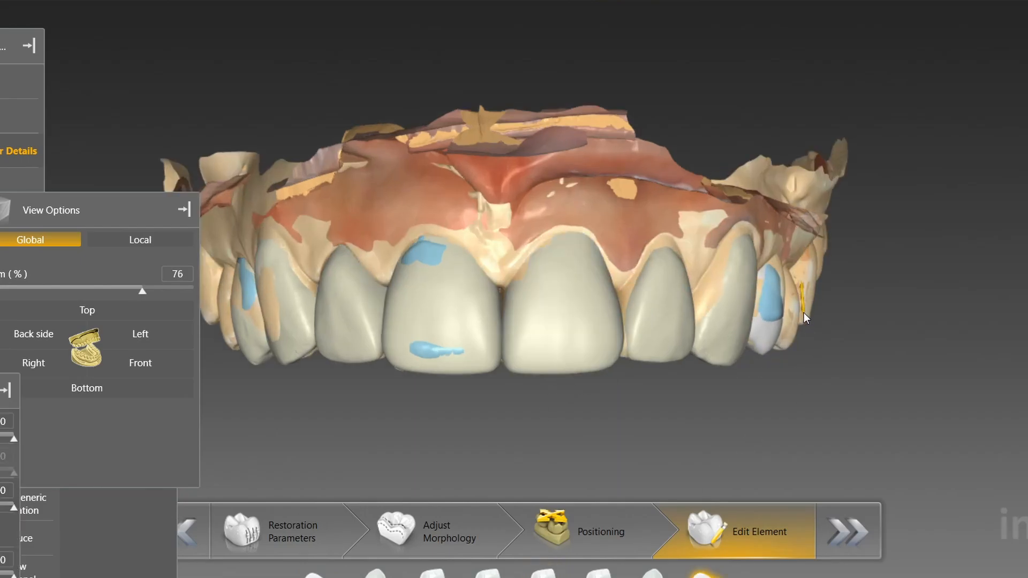
pyautogui.moveTo(804, 313); pyautogui.dragTo(771, 348)
pyautogui.scroll(1, 757, 381)
pyautogui.moveTo(750, 406); pyautogui.dragTo(804, 337)
# Fine-tune the upper left first premolar's position and rotation against its neighbours from the side and biting surface
pyautogui.moveTo(804, 336); pyautogui.dragTo(710, 304, button='right')
pyautogui.moveTo(767, 321); pyautogui.dragTo(763, 320)
pyautogui.moveTo(764, 320); pyautogui.dragTo(784, 314, button='right')
pyautogui.moveTo(784, 315); pyautogui.dragTo(786, 316)
pyautogui.moveTo(821, 258); pyautogui.dragTo(817, 258)
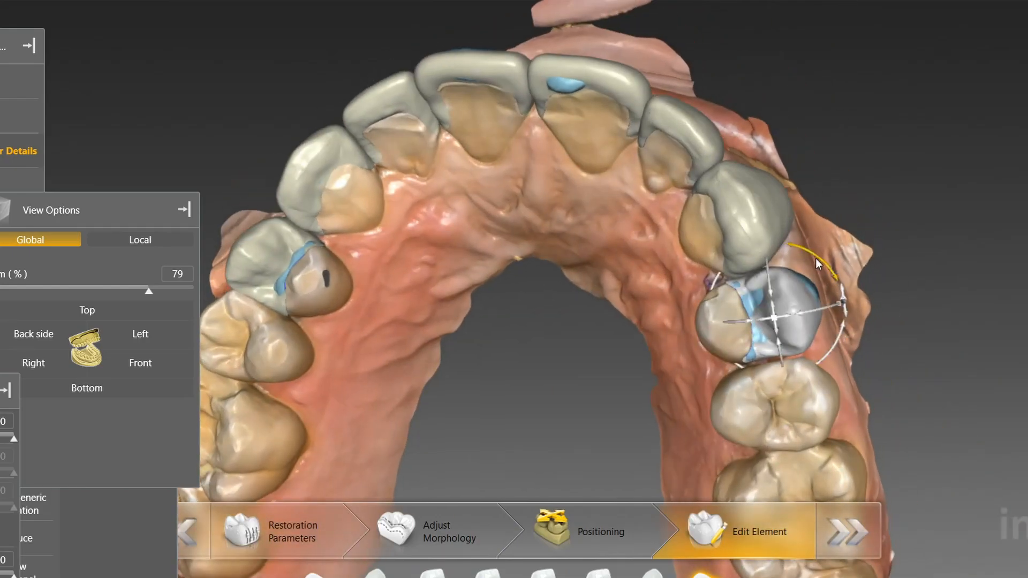
pyautogui.moveTo(786, 314); pyautogui.dragTo(784, 313)
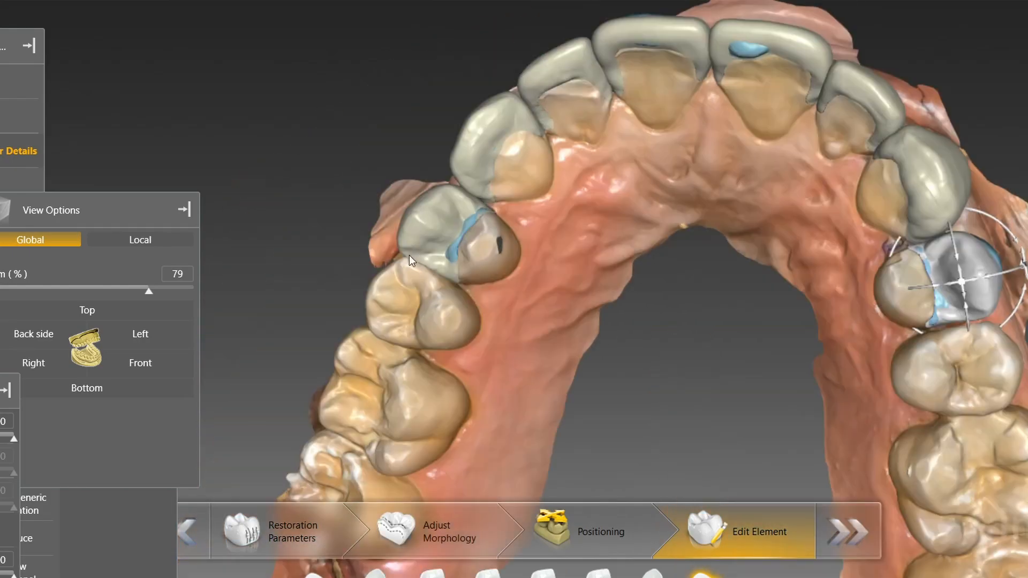
# Move and rotate the upper right first premolar, matching it to the opposite side in the occlusal and front views
pyautogui.click(409, 254)
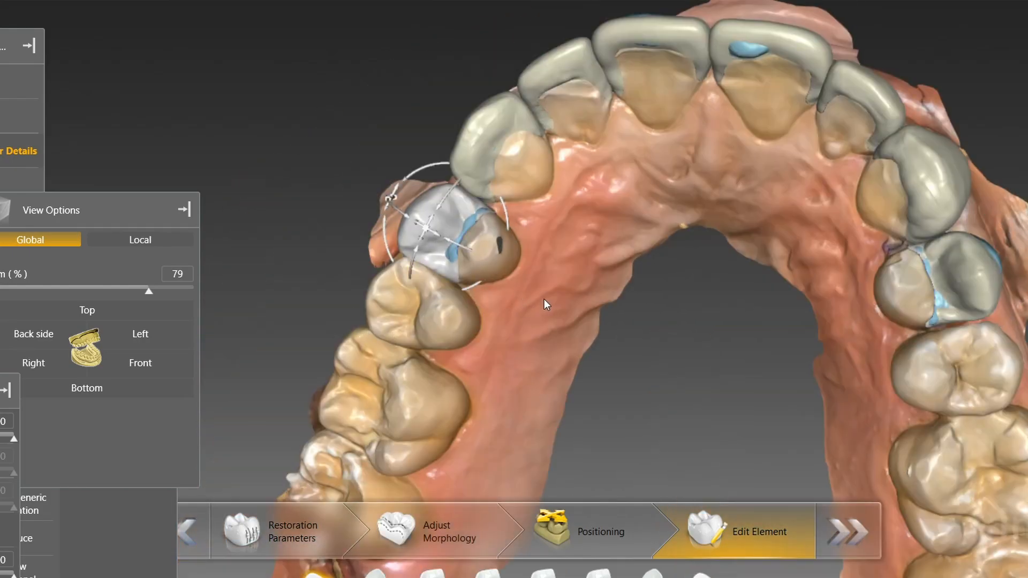
pyautogui.scroll(3, 539, 301)
pyautogui.moveTo(435, 217); pyautogui.dragTo(582, 263, button='right')
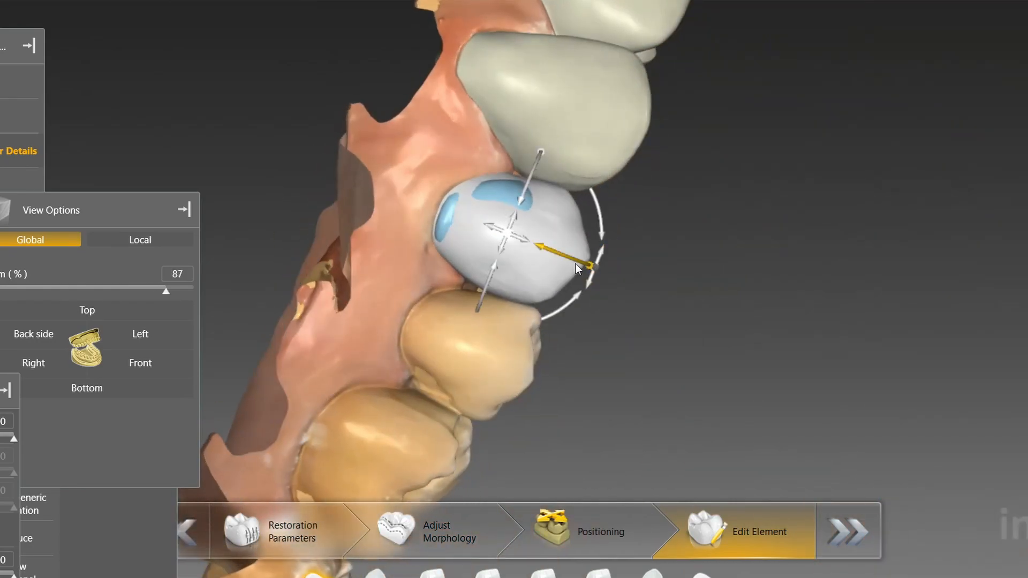
pyautogui.moveTo(602, 235); pyautogui.dragTo(599, 235)
pyautogui.click(140, 363)
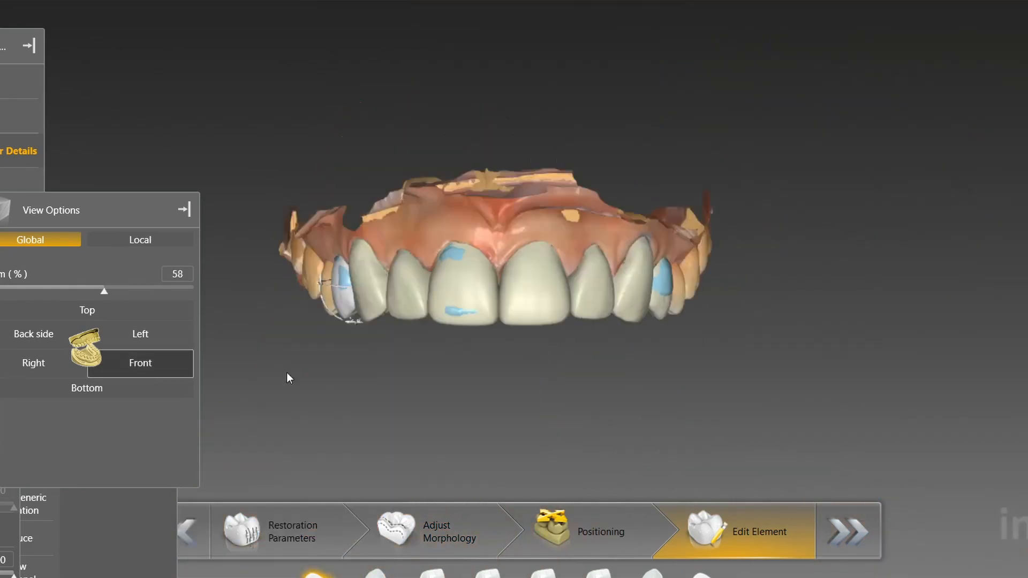
pyautogui.scroll(6, 317, 366)
pyautogui.moveTo(355, 350); pyautogui.dragTo(341, 351)
pyautogui.moveTo(299, 325)
pyautogui.mouseDown()
pyautogui.moveTo(297, 307)
pyautogui.moveTo(317, 332)
pyautogui.mouseUp()
pyautogui.click(156, 373)
# Build up the blue thin area on the upper left first premolar with individual 2-Directional shaping at sizes 2.73 and 2.10
pyautogui.scroll(5, 769, 395)
pyautogui.rightClick(769, 395)
pyautogui.click(948, 431)
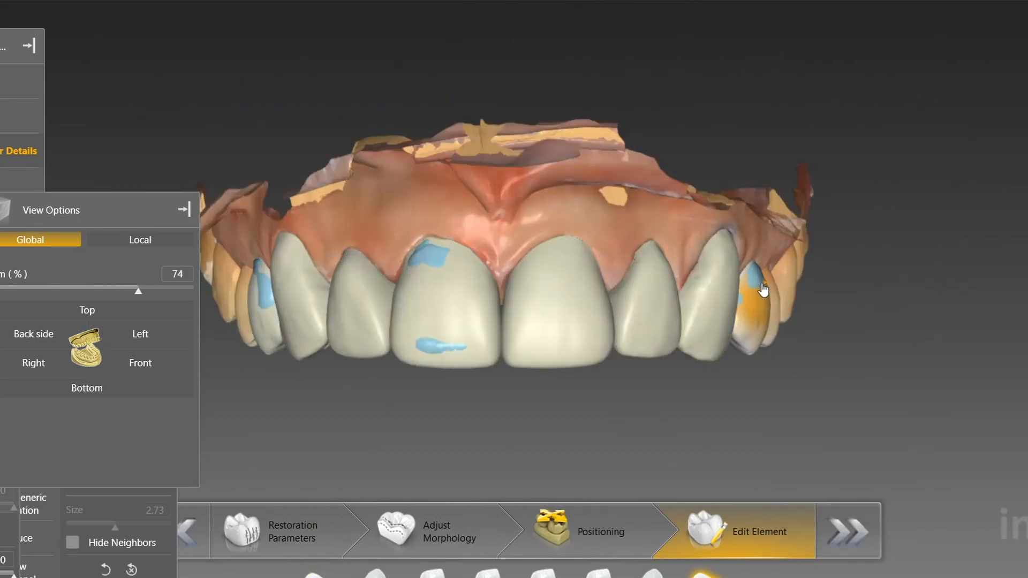
pyautogui.scroll(4, 787, 380)
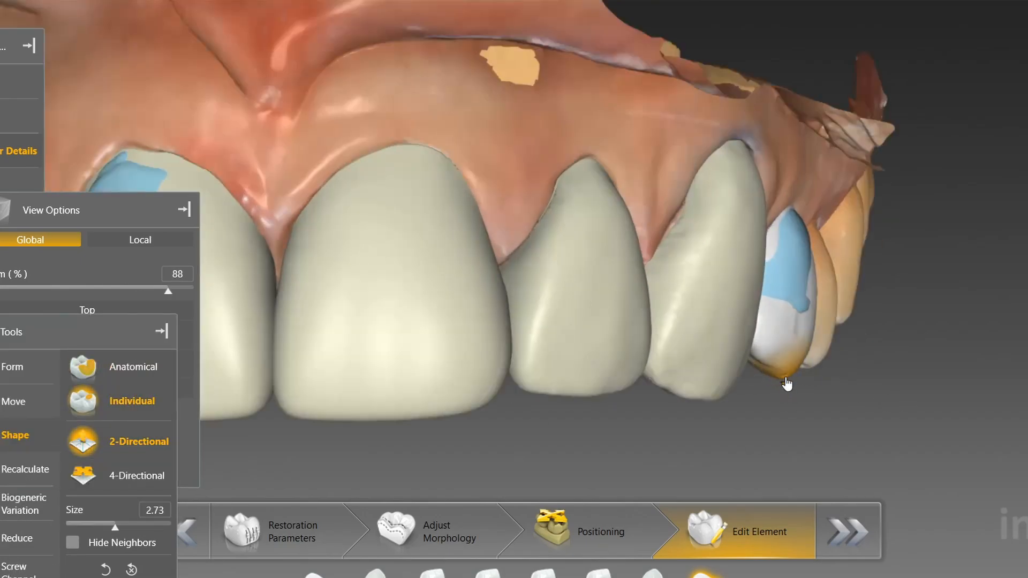
pyautogui.moveTo(808, 220); pyautogui.dragTo(663, 309, button='right')
pyautogui.moveTo(803, 321); pyautogui.dragTo(669, 309, button='right')
pyautogui.scroll(-4, 720, 202)
pyautogui.scroll(-3, 718, 209)
pyautogui.scroll(1, 683, 264)
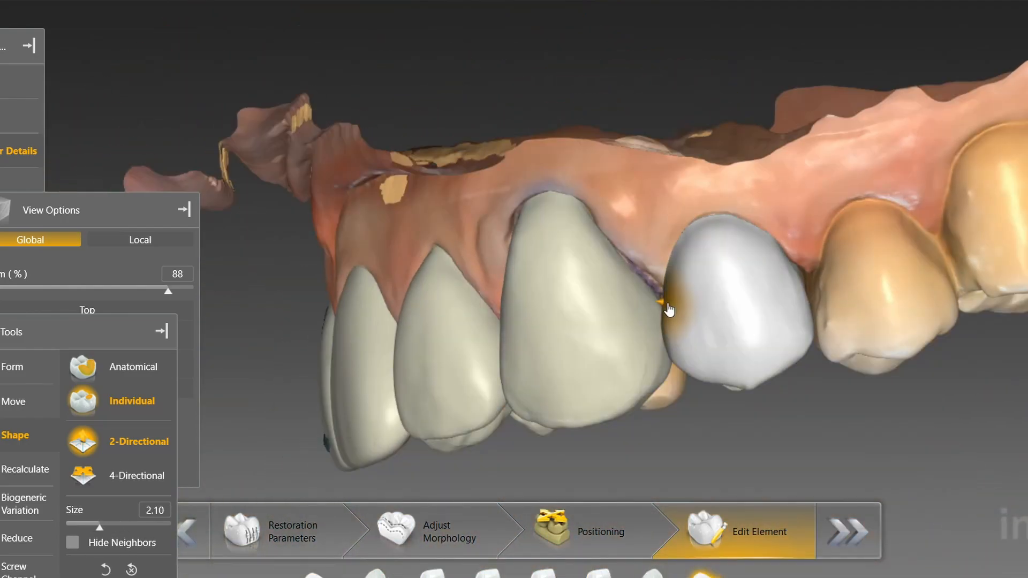
# Contour the upper left first premolar's mesial and cusp area with 2-Directional shaping at size 3.13
pyautogui.scroll(4, 807, 338)
pyautogui.moveTo(807, 337); pyautogui.dragTo(766, 357, button='right')
pyautogui.scroll(3, 724, 377)
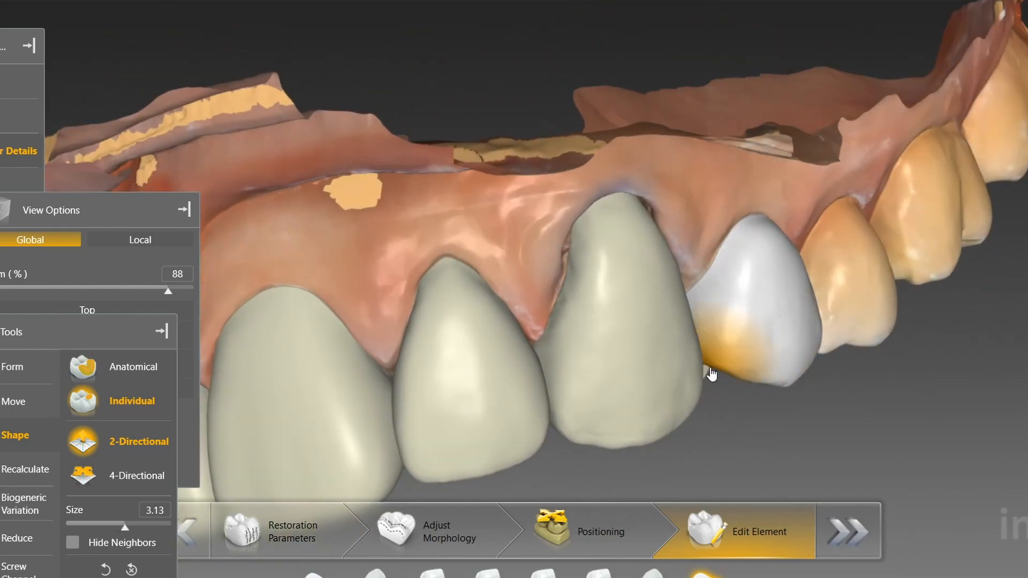
pyautogui.moveTo(713, 380); pyautogui.dragTo(817, 355, button='right')
pyautogui.moveTo(809, 293)
pyautogui.mouseDown(button='right')
pyautogui.moveTo(751, 268)
pyautogui.moveTo(803, 280)
pyautogui.moveTo(799, 287)
pyautogui.mouseUp(button='right')
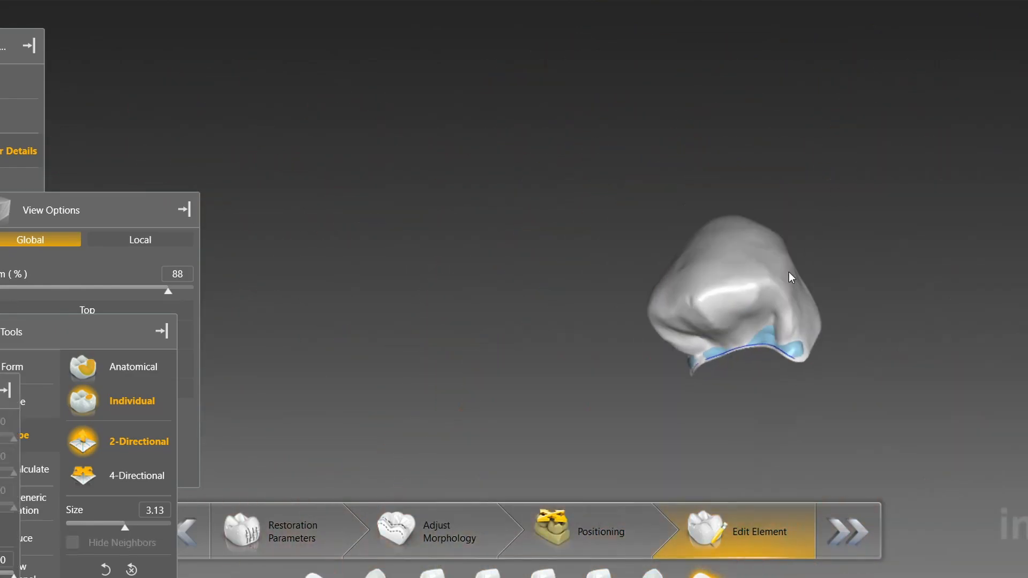
# Shape the isolated upper left first premolar's proximal side and margin with 2-Directional shaping at size 1.85
pyautogui.moveTo(789, 273)
pyautogui.mouseDown(button='right')
pyautogui.moveTo(840, 327)
pyautogui.moveTo(824, 338)
pyautogui.mouseUp(button='right')
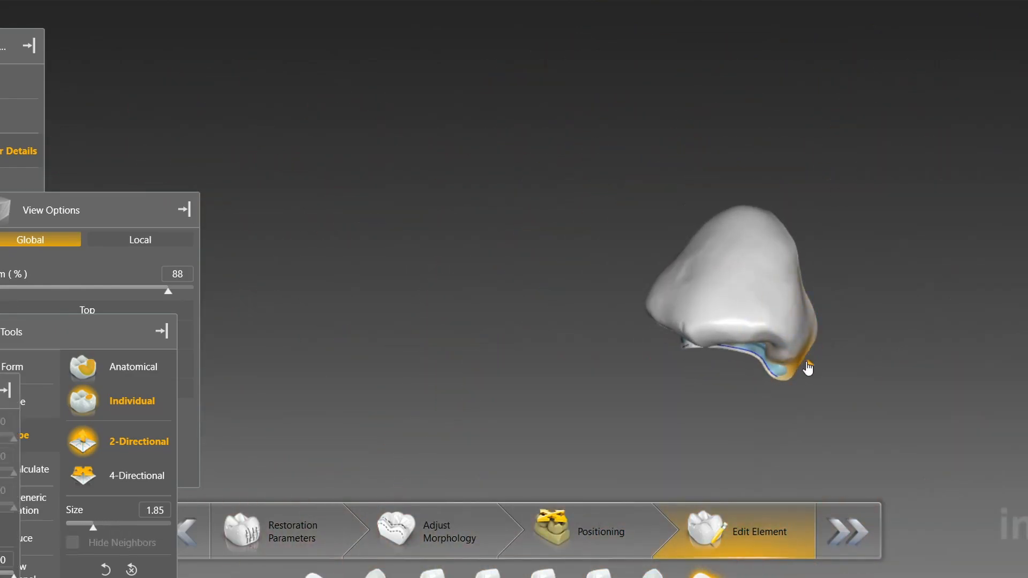
pyautogui.press('XF86AudioNext')
pyautogui.scroll(1, 816, 323)
pyautogui.moveTo(826, 351); pyautogui.dragTo(844, 299)
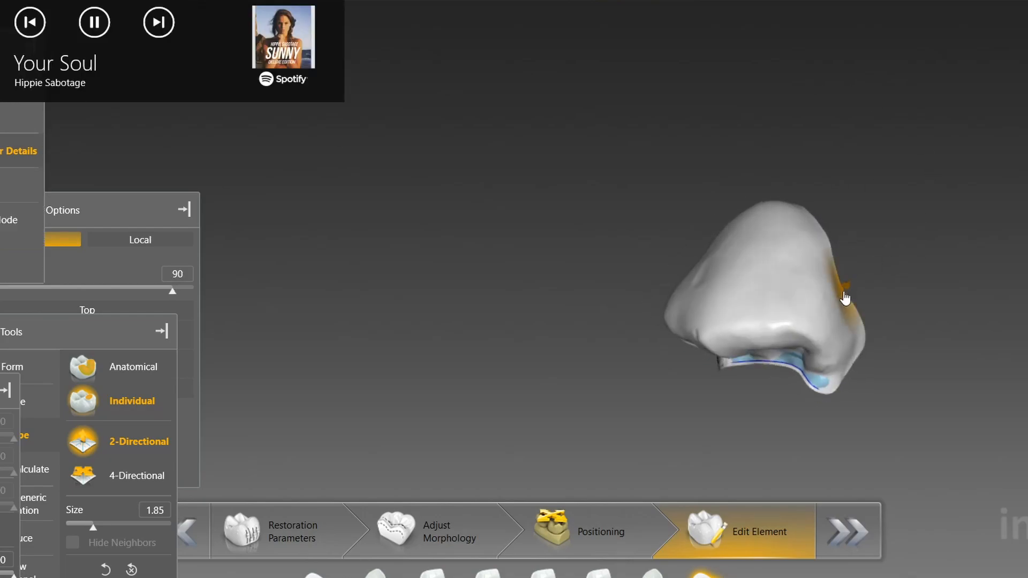
pyautogui.moveTo(849, 297); pyautogui.dragTo(851, 310, button='right')
pyautogui.scroll(-3, 851, 309)
pyautogui.moveTo(856, 364); pyautogui.dragTo(718, 424, button='right')
pyautogui.scroll(3, 840, 276)
# Refine the upper left first premolar's remaining contours with 2-Directional shaping at size 2.05
pyautogui.moveTo(874, 245)
pyautogui.mouseDown(button='right')
pyautogui.moveTo(818, 280)
pyautogui.moveTo(822, 268)
pyautogui.mouseUp(button='right')
pyautogui.scroll(-5, 836, 239)
pyautogui.moveTo(839, 233)
pyautogui.mouseDown(button='right')
pyautogui.moveTo(852, 207)
pyautogui.moveTo(827, 325)
pyautogui.moveTo(727, 250)
pyautogui.mouseUp(button='right')
pyautogui.scroll(7, 851, 207)
pyautogui.scroll(2, 828, 325)
pyautogui.moveTo(830, 294)
pyautogui.mouseDown(button='right')
pyautogui.moveTo(814, 306)
pyautogui.moveTo(807, 367)
pyautogui.moveTo(825, 371)
pyautogui.moveTo(821, 427)
pyautogui.moveTo(796, 387)
pyautogui.moveTo(869, 306)
pyautogui.mouseUp(button='right')
pyautogui.scroll(-6, 849, 369)
pyautogui.moveTo(866, 253); pyautogui.dragTo(741, 415, button='right')
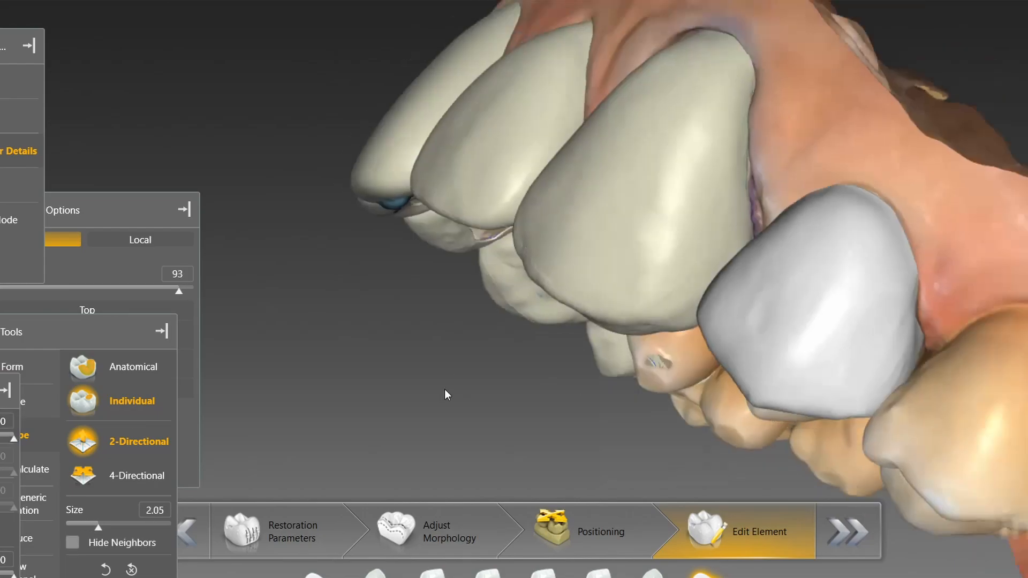
# Refine the upper left canine with 2-Directional shaping at size 1.10 and check the arch from the front
pyautogui.moveTo(443, 392); pyautogui.dragTo(632, 412, button='right')
pyautogui.scroll(2, 630, 408)
pyautogui.click(650, 329)
pyautogui.scroll(3, 658, 336)
pyautogui.moveTo(656, 401); pyautogui.dragTo(699, 408)
pyautogui.scroll(-6, 679, 296)
pyautogui.moveTo(669, 336)
pyautogui.mouseDown(button='right')
pyautogui.moveTo(630, 168)
pyautogui.moveTo(592, 109)
pyautogui.mouseUp(button='right')
pyautogui.scroll(-1, 593, 109)
pyautogui.moveTo(672, 164); pyautogui.dragTo(509, 403, button='right')
pyautogui.click(140, 363)
pyautogui.scroll(3, 824, 367)
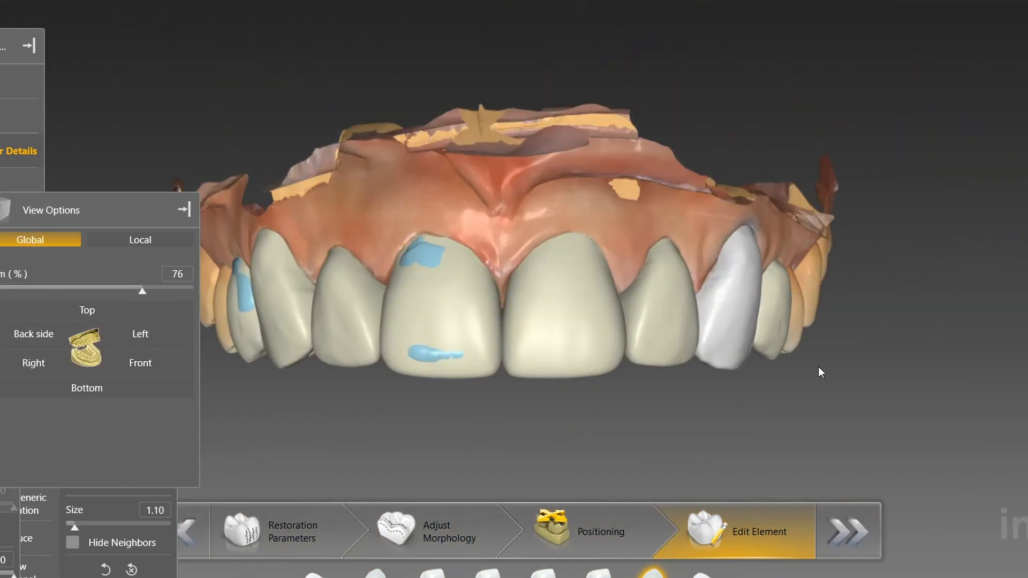
pyautogui.scroll(1, 809, 321)
pyautogui.scroll(-4, 552, 369)
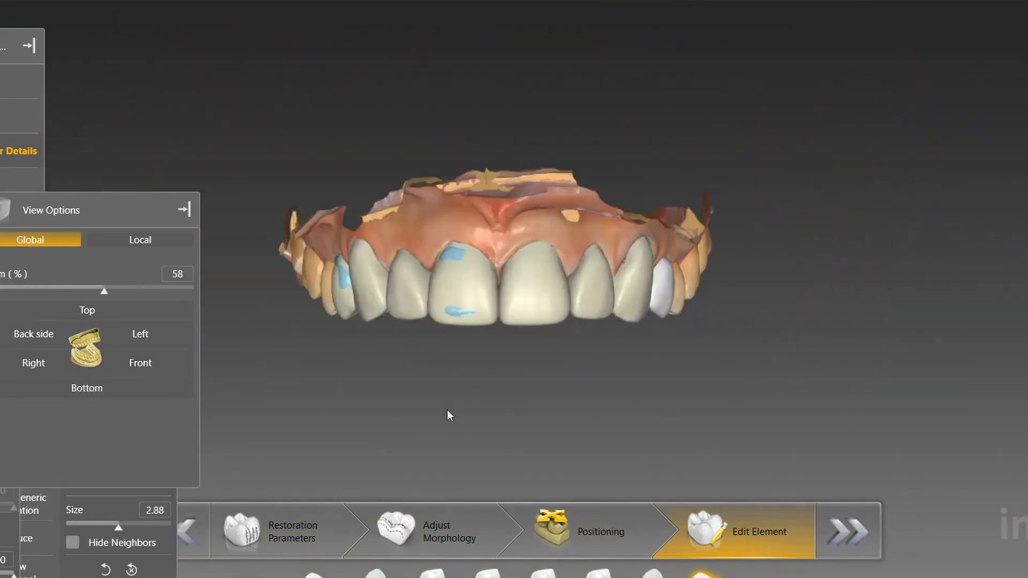
# Build up the upper right first premolar along the gum line with 2-Directional shaping at size 1.93
pyautogui.scroll(3, 429, 230)
pyautogui.scroll(3, 556, 175)
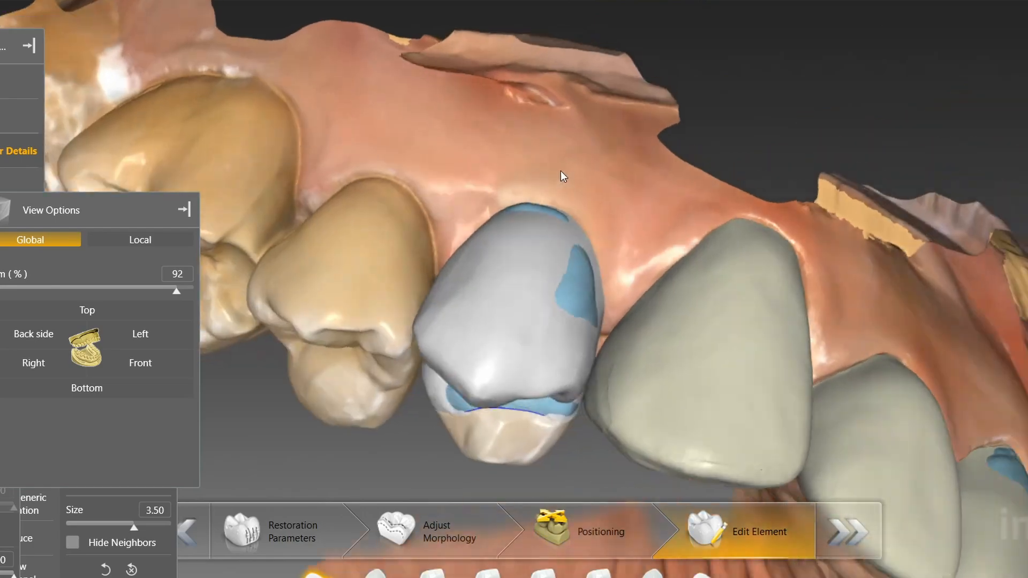
pyautogui.scroll(-3, 555, 177)
pyautogui.moveTo(555, 179); pyautogui.dragTo(555, 165)
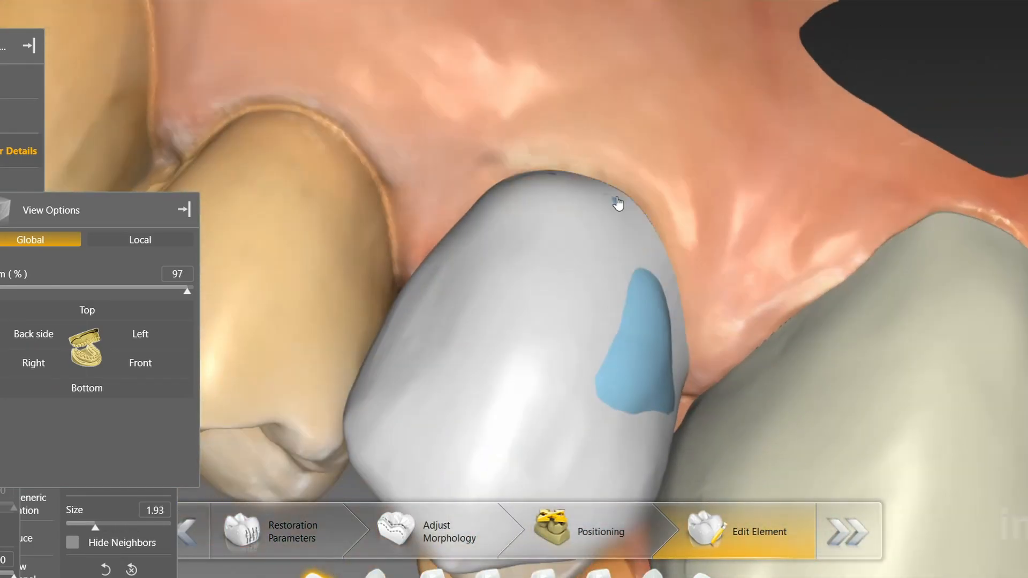
pyautogui.moveTo(618, 200); pyautogui.dragTo(544, 195)
pyautogui.moveTo(545, 195); pyautogui.dragTo(521, 203, button='right')
# Build up the blue thin area on the upper right first premolar's mesial outer surface with the Shape tool
pyautogui.keyDown('shift'); pyautogui.scroll(-2, 521, 203); pyautogui.keyUp('shift')
pyautogui.moveTo(457, 275); pyautogui.dragTo(573, 161, button='right')
pyautogui.keyDown('shift'); pyautogui.scroll(1, 718, 305); pyautogui.keyUp('shift')
pyautogui.moveTo(718, 305)
pyautogui.mouseDown(button='right')
pyautogui.moveTo(682, 337)
pyautogui.moveTo(351, 343)
pyautogui.moveTo(394, 411)
pyautogui.mouseUp(button='right')
pyautogui.scroll(-4, 394, 411)
pyautogui.scroll(3, 450, 260)
pyautogui.keyDown('shift'); pyautogui.scroll(1, 499, 343); pyautogui.keyUp('shift')
# Shape the upper right first premolar's inner margin, filling its blue thin areas on the biting surface
pyautogui.moveTo(510, 348)
pyautogui.mouseDown(button='right')
pyautogui.moveTo(543, 242)
pyautogui.moveTo(563, 242)
pyautogui.moveTo(683, 380)
pyautogui.moveTo(676, 360)
pyautogui.mouseUp(button='right')
pyautogui.click(604, 278)
pyautogui.moveTo(604, 280)
pyautogui.mouseDown(button='right')
pyautogui.moveTo(580, 333)
pyautogui.moveTo(583, 262)
pyautogui.moveTo(512, 311)
pyautogui.moveTo(513, 248)
pyautogui.moveTo(513, 262)
pyautogui.mouseUp(button='right')
pyautogui.keyDown('shift'); pyautogui.scroll(-2, 514, 262); pyautogui.keyUp('shift')
pyautogui.moveTo(513, 261); pyautogui.dragTo(516, 258)
pyautogui.moveTo(519, 258); pyautogui.dragTo(522, 355, button='right')
# Shape the upper right first premolar's central groove with 4-Directional at size 1.55 and smooth it at 2.79 mm, 10% strength
pyautogui.moveTo(568, 404)
pyautogui.click(703, 424)
pyautogui.scroll(8, 493, 291)
pyautogui.scroll(-11, 493, 291)
pyautogui.scroll(4, 498, 281)
pyautogui.scroll(-4, 504, 279)
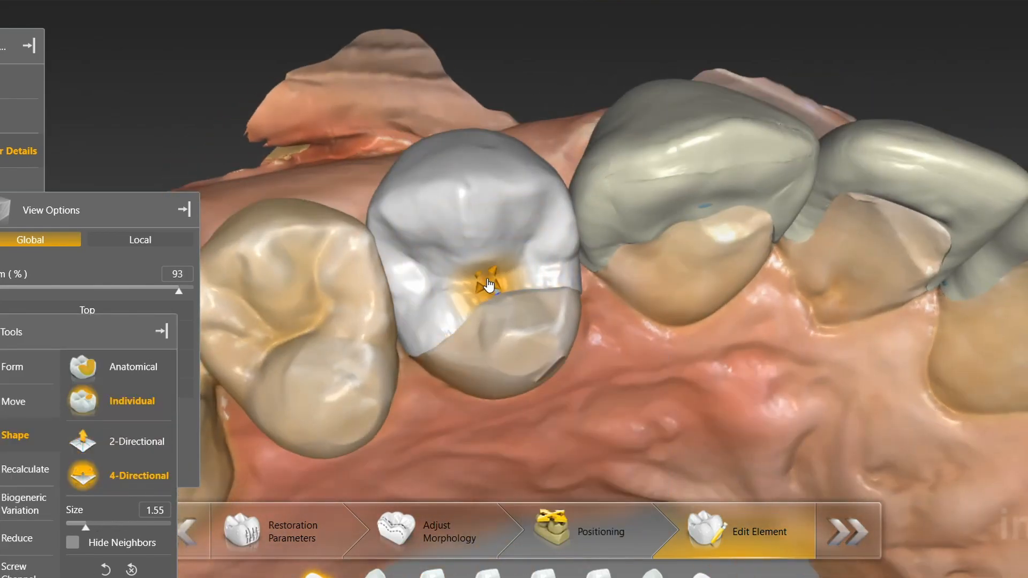
pyautogui.moveTo(482, 267); pyautogui.dragTo(538, 352, button='right')
pyautogui.moveTo(589, 368)
pyautogui.click(752, 396)
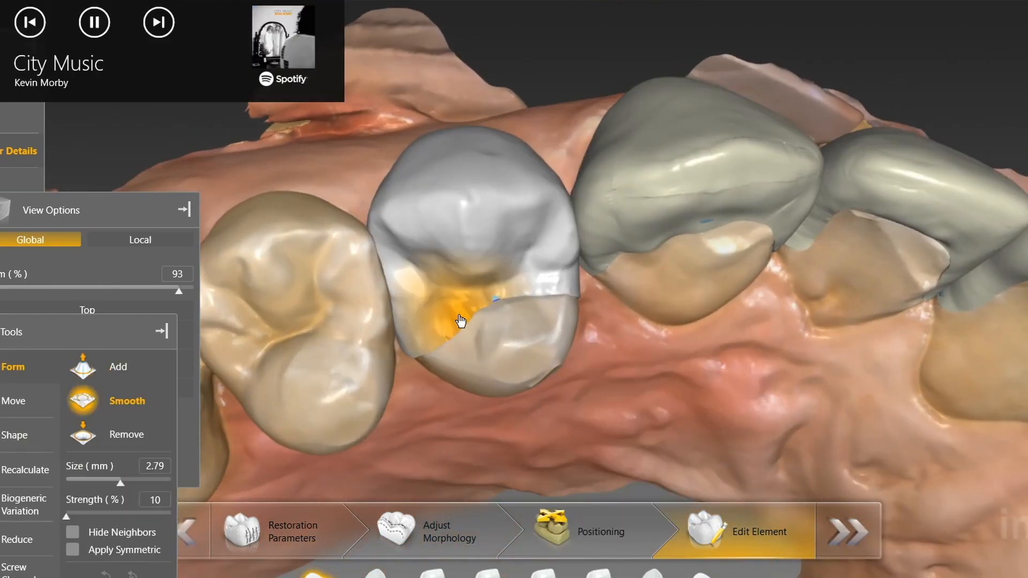
# Adjust the upper right first premolar's biting surface with Anatomical shaping in 2-Directional and 4-Directional modes
pyautogui.rightClick(237, 128)
pyautogui.click(300, 177)
pyautogui.moveTo(443, 335); pyautogui.dragTo(181, 446)
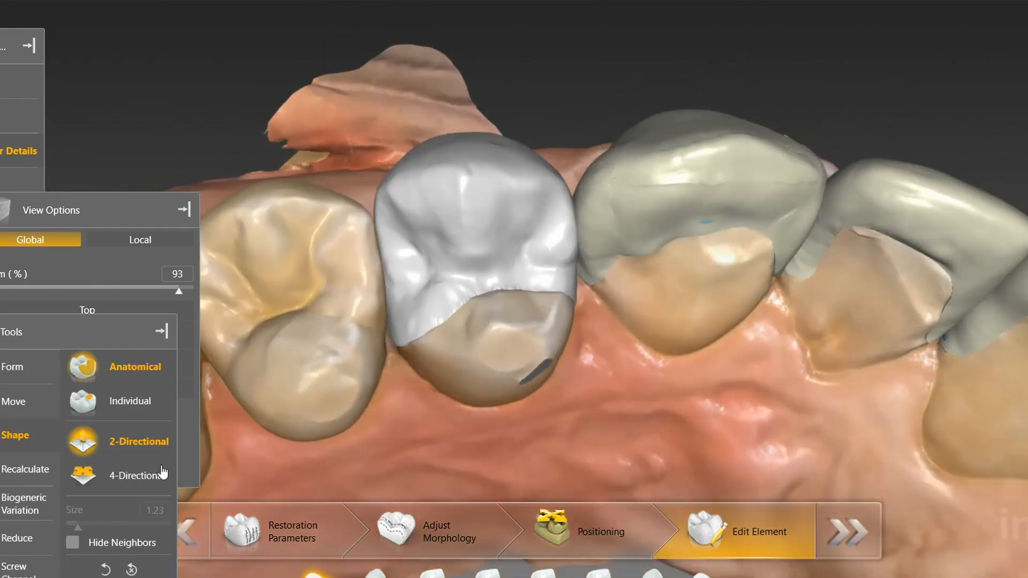
pyautogui.click(137, 476)
pyautogui.moveTo(364, 257)
pyautogui.mouseDown()
pyautogui.moveTo(326, 177)
pyautogui.moveTo(390, 147)
pyautogui.moveTo(426, 359)
pyautogui.mouseUp()
# Contour the upper right first premolar with Individual shaping at size 3.98 and check the arch from the front
pyautogui.click(144, 402)
pyautogui.scroll(4, 398, 122)
pyautogui.scroll(2, 405, 328)
pyautogui.moveTo(422, 405); pyautogui.dragTo(365, 393)
pyautogui.click(186, 375)
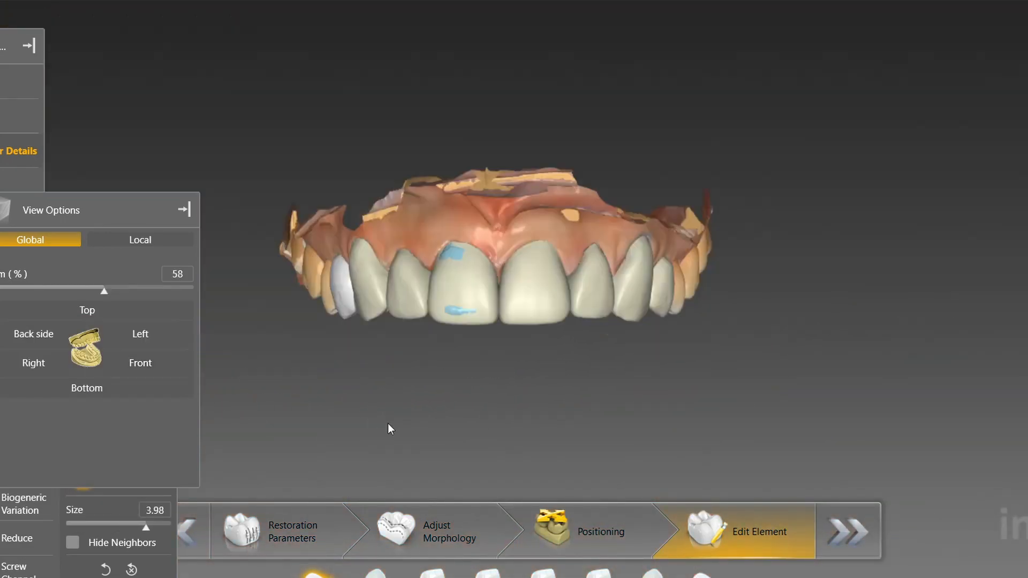
pyautogui.scroll(3, 360, 436)
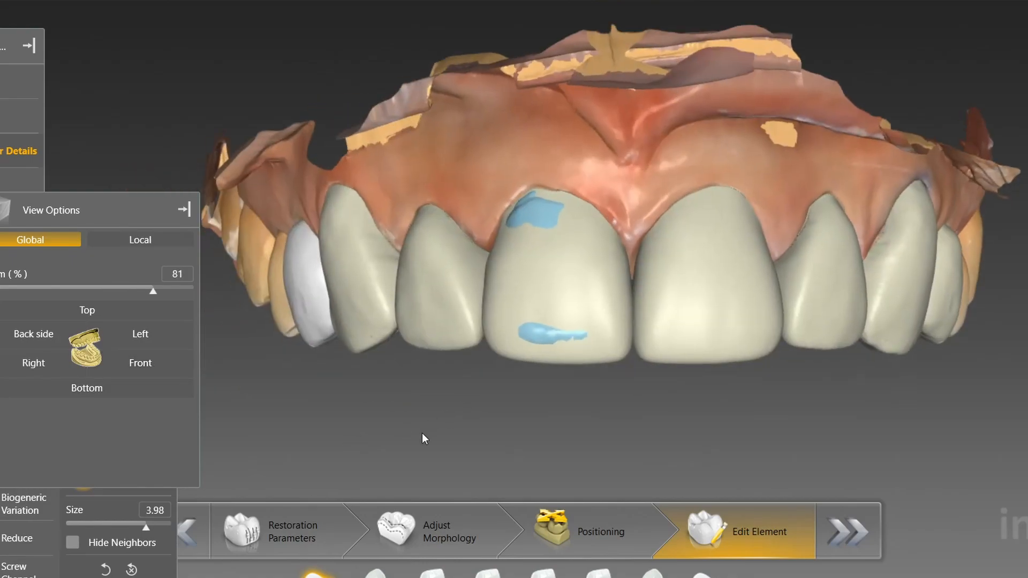
# Apply a Biogeneric Variation of 0.53 to both upper central incisors and activate Move and Rotate
pyautogui.click(691, 334)
pyautogui.click(28, 511)
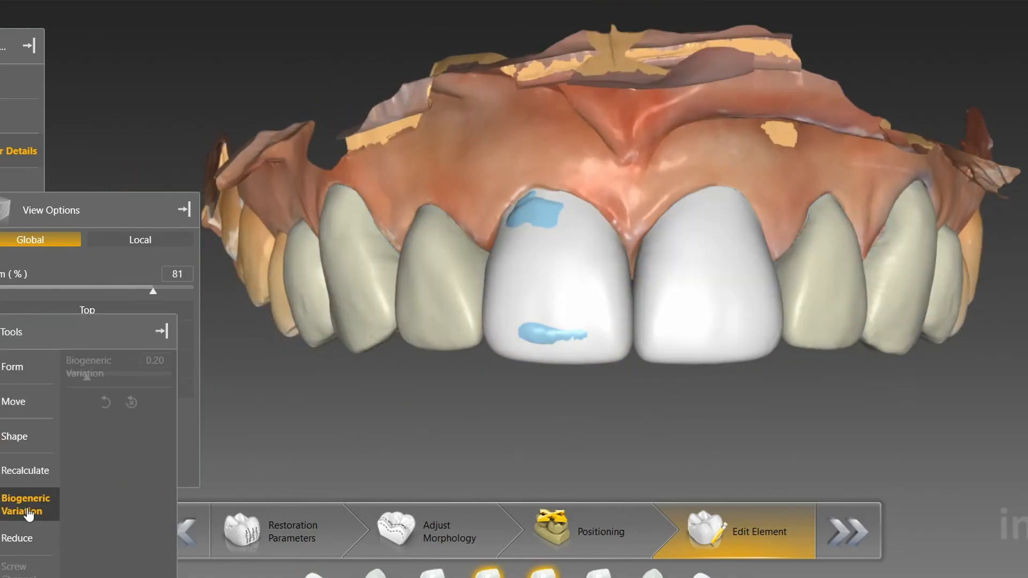
pyautogui.moveTo(88, 375); pyautogui.dragTo(124, 394)
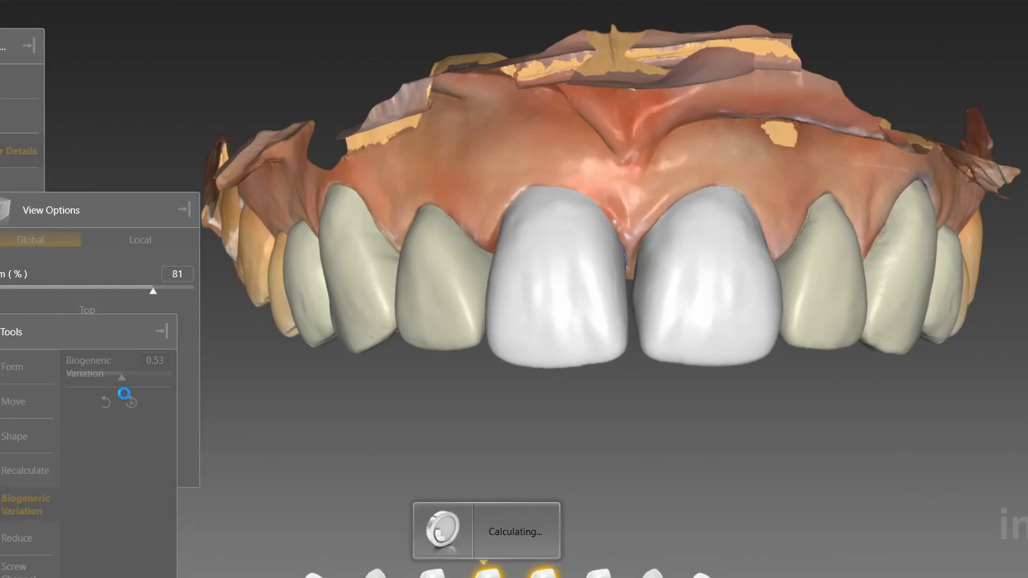
pyautogui.rightClick(465, 324)
pyautogui.moveTo(540, 355)
pyautogui.click(670, 355)
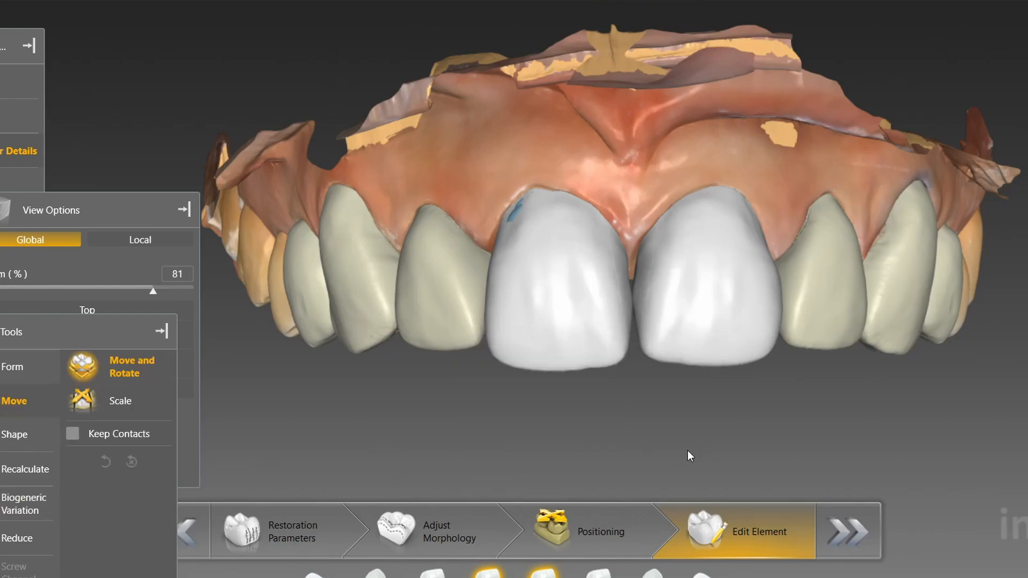
# Move the upper central incisors so their incisal edges line up in the front view
pyautogui.click(439, 294)
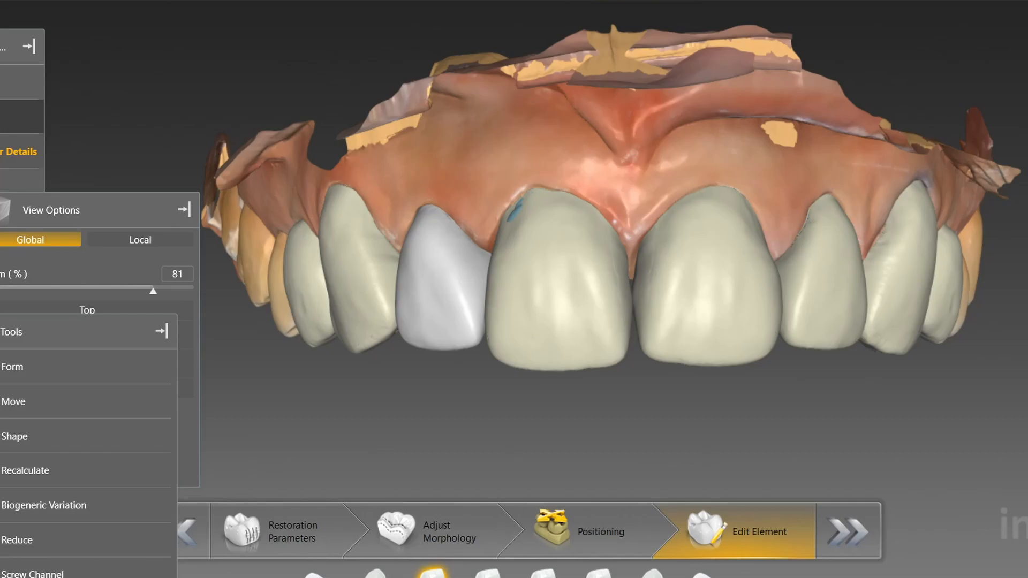
pyautogui.rightClick(556, 346)
pyautogui.click(653, 381)
pyautogui.scroll(2, 615, 485)
pyautogui.moveTo(615, 485); pyautogui.dragTo(622, 358)
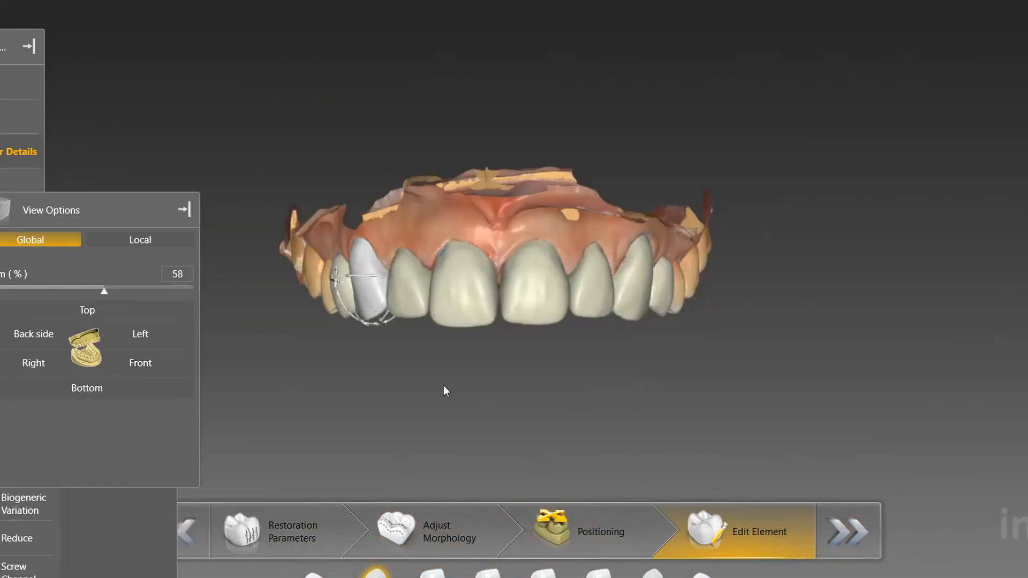
pyautogui.scroll(3, 443, 390)
pyautogui.click(413, 315)
pyautogui.moveTo(460, 439); pyautogui.dragTo(432, 312)
pyautogui.click(140, 363)
pyautogui.scroll(3, 422, 396)
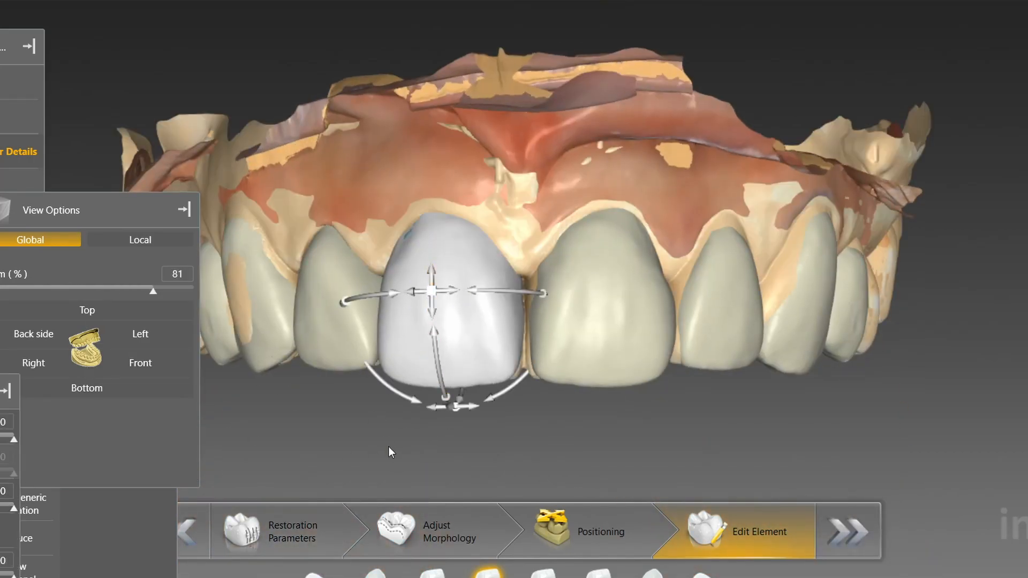
# Extend the upper right central incisor toward the midline with Anatomical shaping to narrow the gap between the central incisors
pyautogui.click(337, 305)
pyautogui.rightClick(439, 242)
pyautogui.moveTo(507, 292)
pyautogui.click(616, 297)
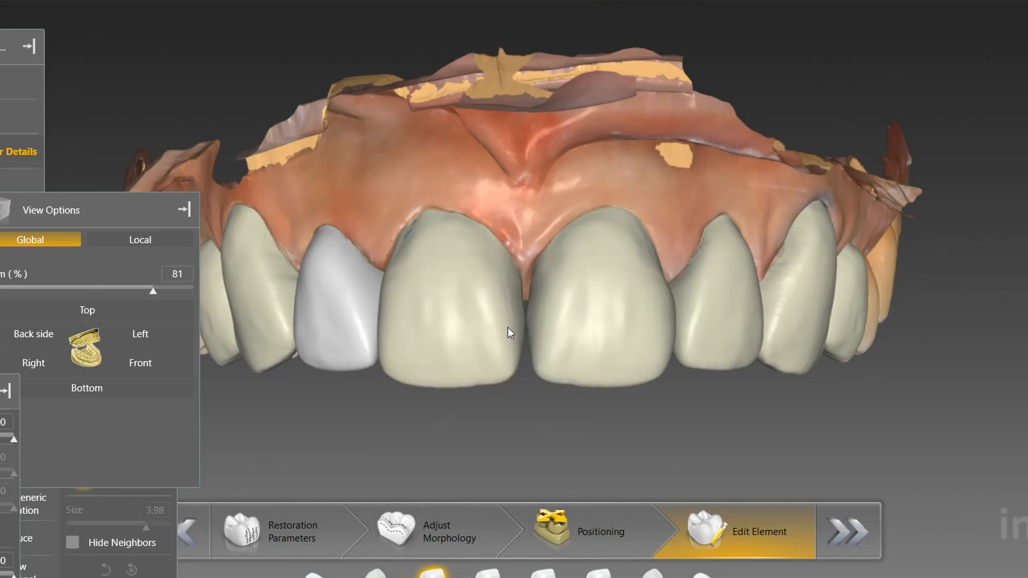
pyautogui.click(501, 321)
pyautogui.rightClick(391, 407)
pyautogui.moveTo(428, 436)
pyautogui.click(576, 436)
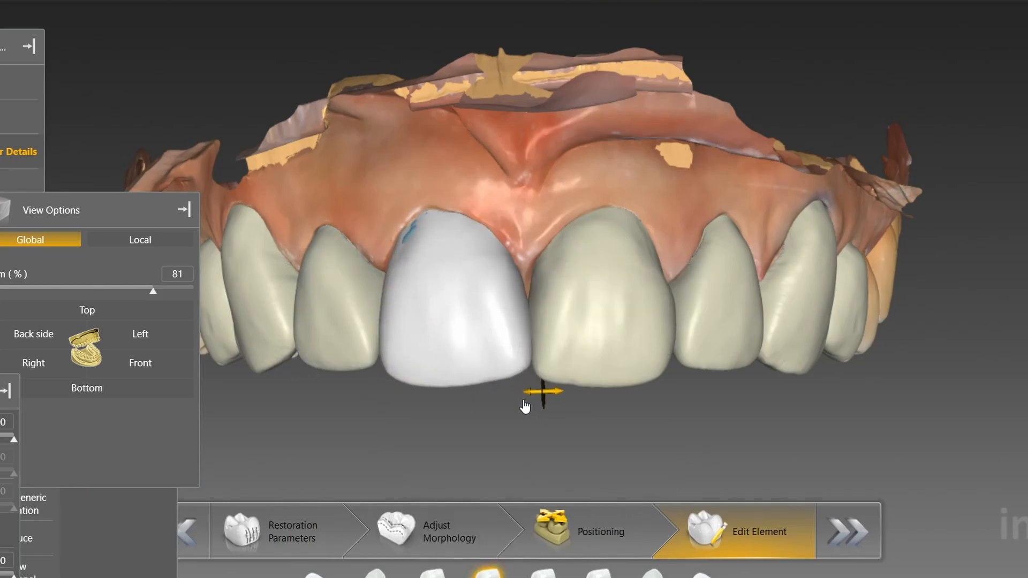
pyautogui.rightClick(516, 406)
pyautogui.click(559, 311)
pyautogui.scroll(1, 512, 428)
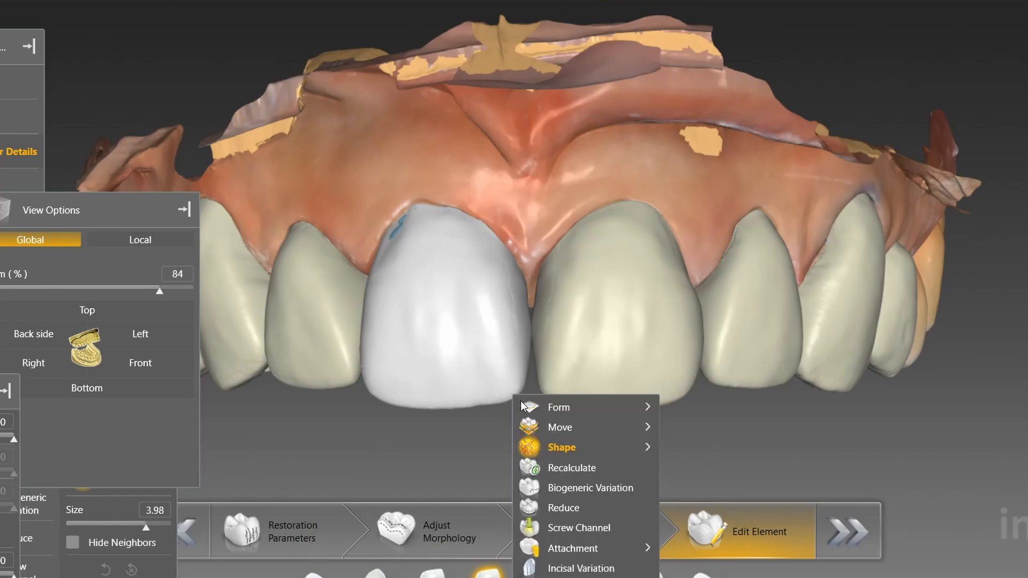
# Contour the upper right central incisor's front surface and incisal edge with Individual 2-Directional shaping at sizes 2.13 and 4.33
pyautogui.rightClick(512, 396)
pyautogui.click(691, 474)
pyautogui.click(590, 350)
pyautogui.click(416, 383)
pyautogui.click(14, 540)
pyautogui.click(15, 436)
pyautogui.click(83, 441)
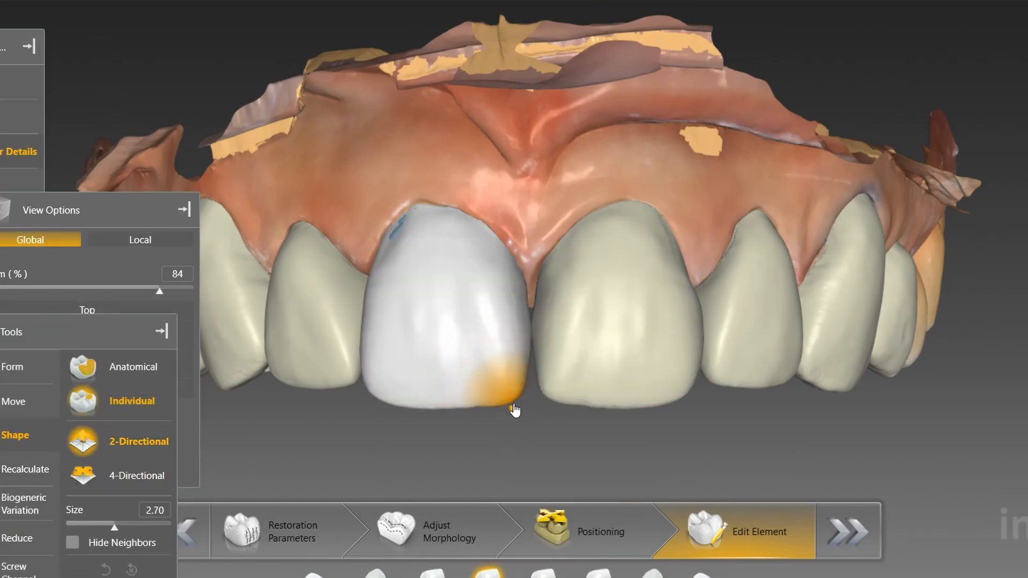
pyautogui.scroll(-3, 390, 239)
pyautogui.moveTo(434, 336); pyautogui.dragTo(448, 377)
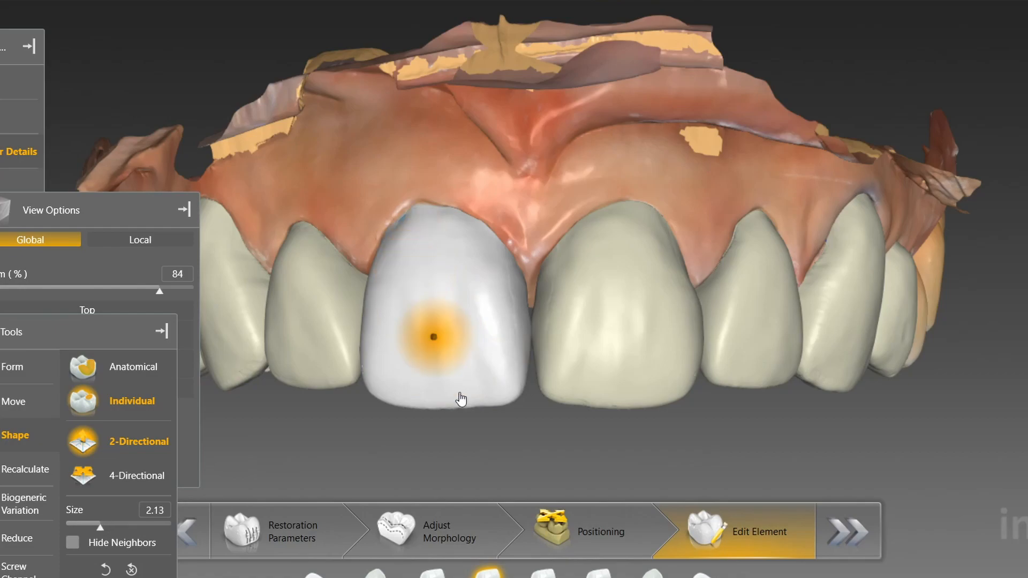
pyautogui.scroll(6, 464, 408)
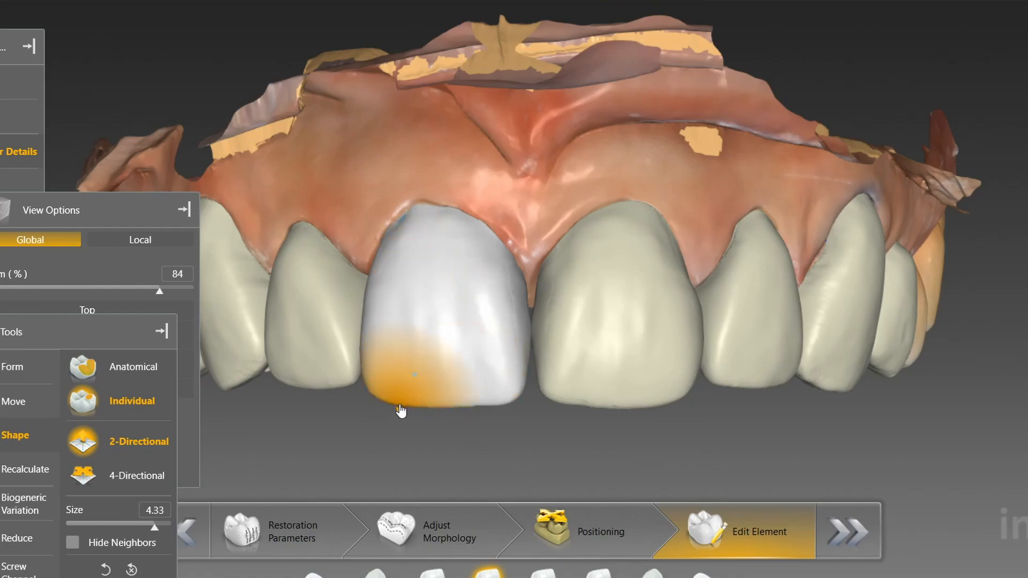
pyautogui.moveTo(399, 408); pyautogui.dragTo(399, 405)
pyautogui.scroll(-3, 489, 408)
pyautogui.moveTo(489, 408)
pyautogui.mouseDown()
pyautogui.moveTo(571, 349)
pyautogui.moveTo(632, 355)
pyautogui.mouseUp()
# Contour the upper right central incisor's mesial side near the gum with 2-Directional shaping at size 2.83
pyautogui.click(127, 475)
pyautogui.scroll(-1, 489, 355)
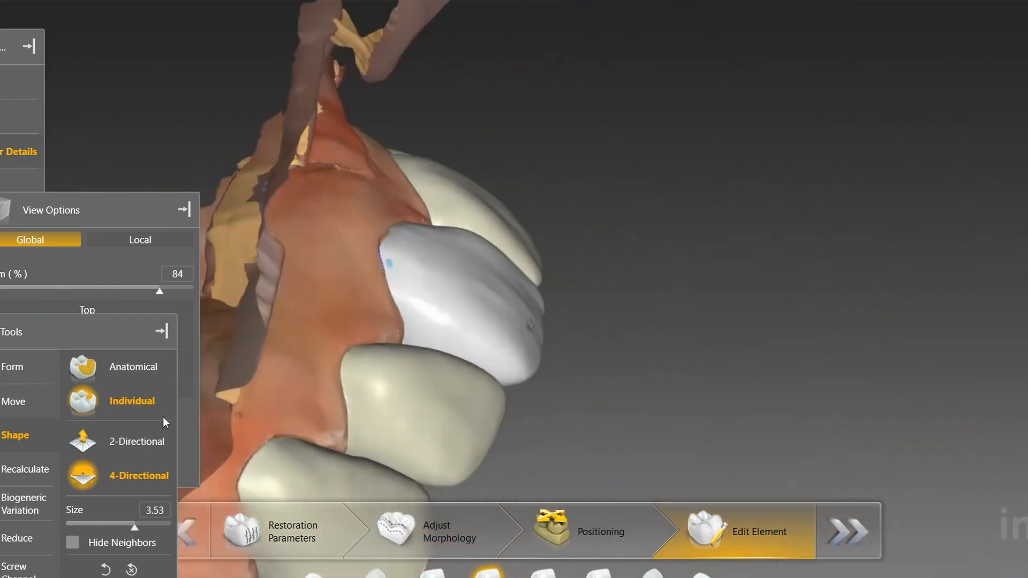
pyautogui.click(137, 441)
pyautogui.scroll(-5, 438, 226)
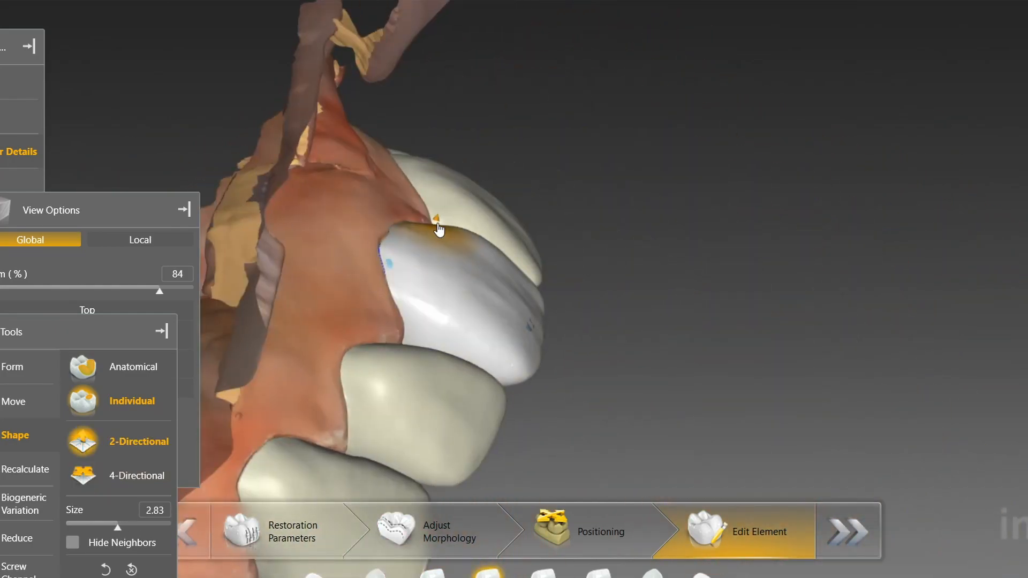
pyautogui.click(473, 233)
pyautogui.moveTo(474, 236); pyautogui.dragTo(474, 268)
pyautogui.moveTo(552, 343)
pyautogui.mouseDown()
pyautogui.moveTo(586, 378)
pyautogui.moveTo(557, 343)
pyautogui.mouseUp()
# Contour the upper right central incisor's distal side beside the lateral incisor with Individual shaping at size 2.70
pyautogui.scroll(3, 506, 284)
pyautogui.moveTo(502, 292)
pyautogui.mouseDown()
pyautogui.moveTo(359, 290)
pyautogui.moveTo(422, 451)
pyautogui.moveTo(550, 381)
pyautogui.moveTo(404, 400)
pyautogui.mouseUp()
pyautogui.scroll(-2, 549, 382)
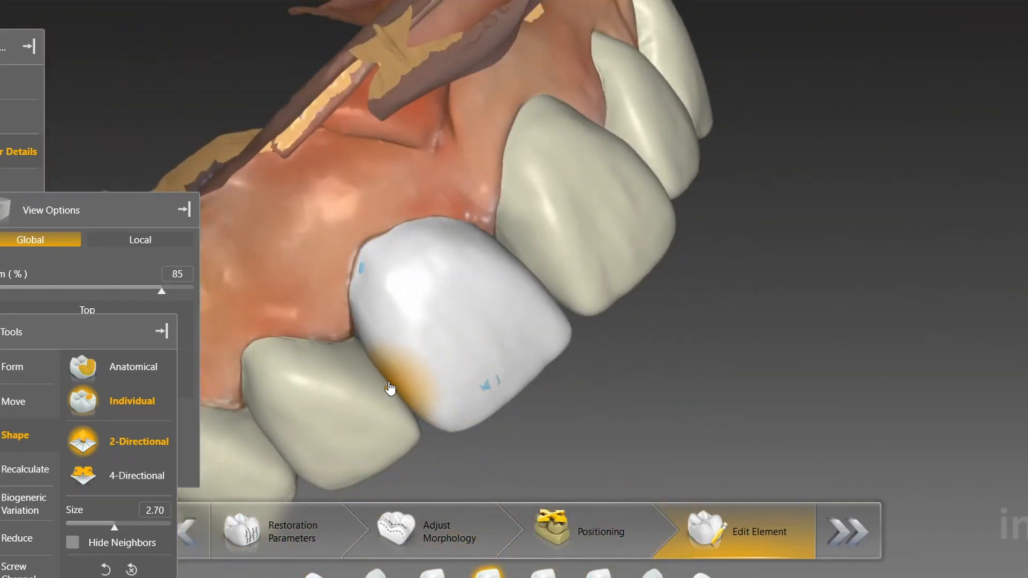
pyautogui.moveTo(431, 432); pyautogui.dragTo(339, 419, button='right')
pyautogui.scroll(-5, 382, 388)
pyautogui.scroll(5, 505, 213)
# Shape the upper right central incisor's mesial edge near the gum on the palatal side, using size 1.95
pyautogui.moveTo(428, 358)
pyautogui.mouseDown()
pyautogui.moveTo(504, 213)
pyautogui.moveTo(548, 163)
pyautogui.moveTo(581, 186)
pyautogui.mouseUp()
pyautogui.scroll(-3, 548, 163)
pyautogui.scroll(4, 551, 164)
pyautogui.scroll(3, 563, 169)
pyautogui.scroll(-4, 537, 256)
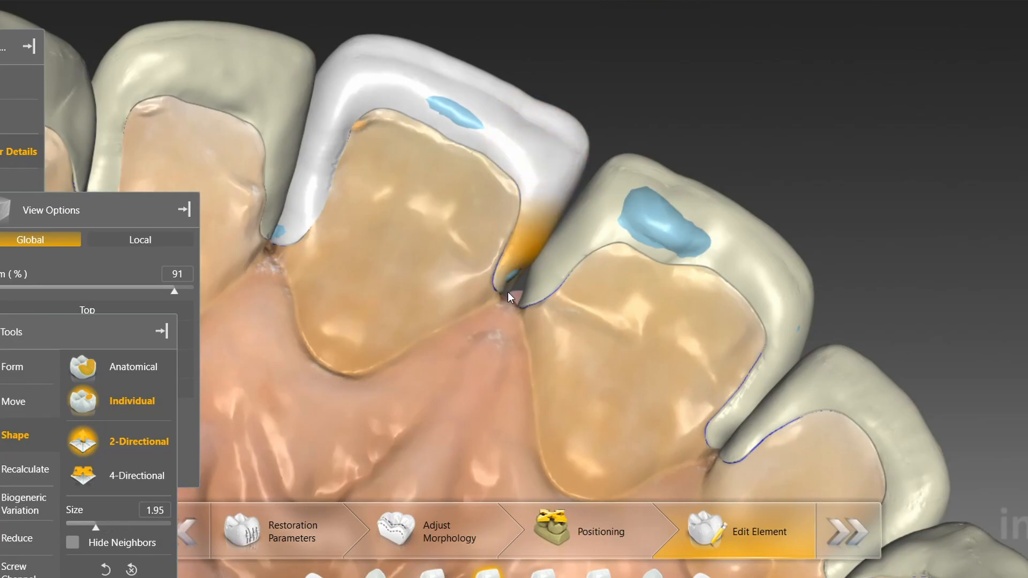
pyautogui.scroll(-3, 508, 279)
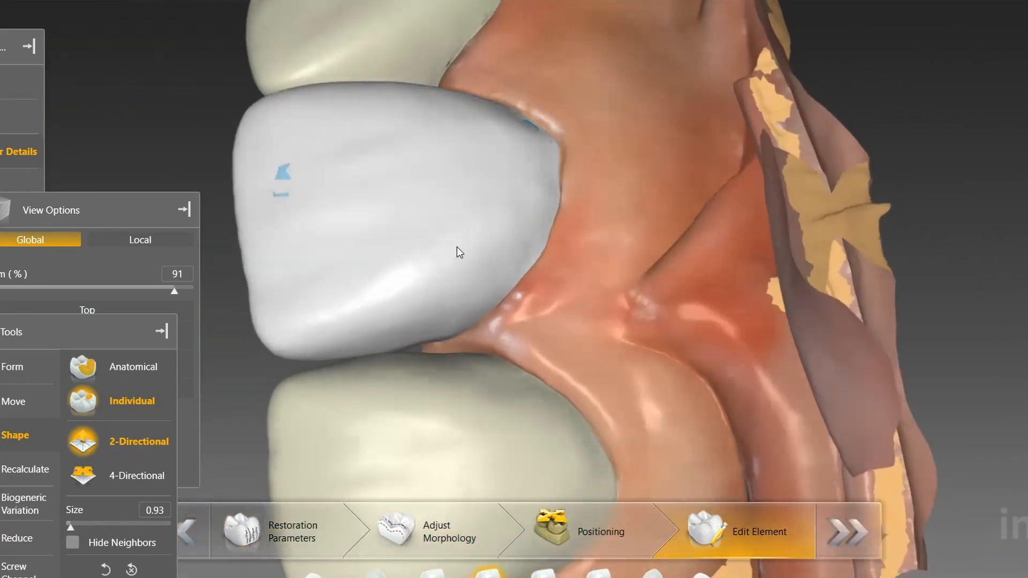
# Refine the upper right central incisor's mesial contour at the papilla with Individual shaping and check the arch from the front
pyautogui.moveTo(442, 347); pyautogui.dragTo(537, 267)
pyautogui.scroll(-1, 537, 267)
pyautogui.moveTo(582, 209)
pyautogui.mouseDown()
pyautogui.moveTo(303, 324)
pyautogui.moveTo(234, 388)
pyautogui.mouseUp()
pyautogui.scroll(1, 303, 324)
pyautogui.scroll(-3, 266, 342)
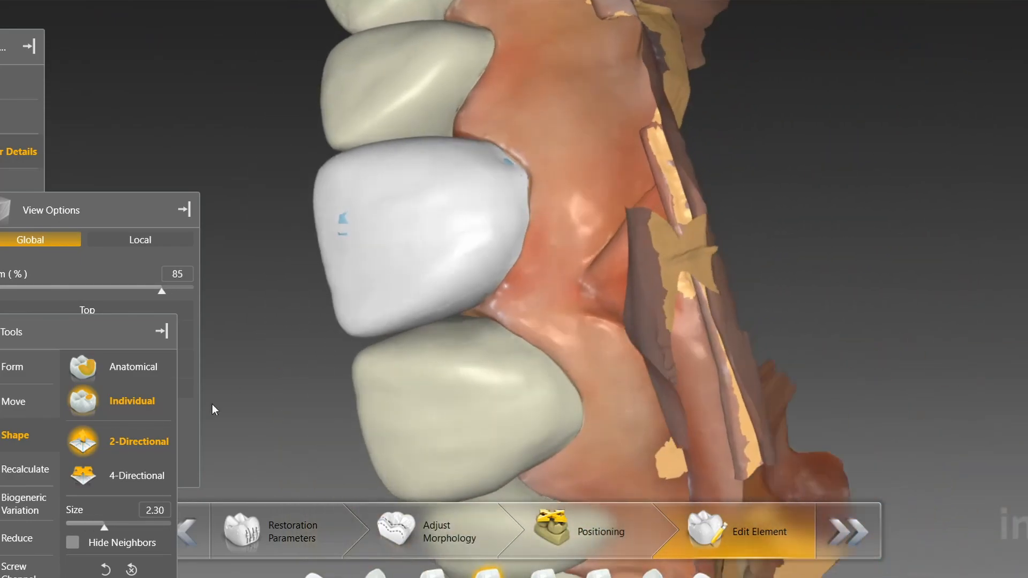
pyautogui.click(140, 363)
pyautogui.scroll(8, 517, 400)
pyautogui.scroll(-3, 509, 396)
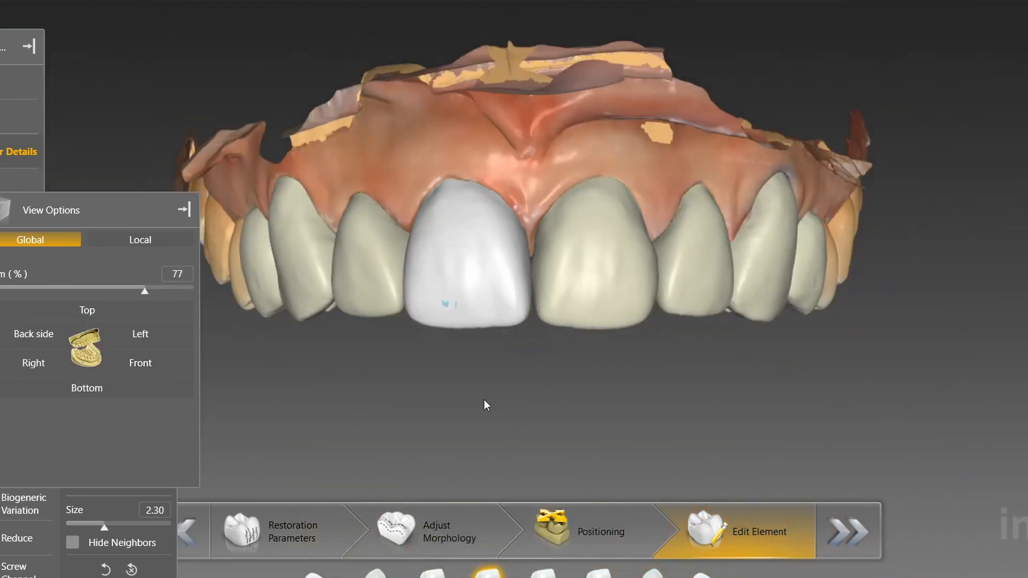
# Isolate the upper right central incisor and refine its mesial contact area with Individual shaping at sizes 1.75 and 1.05
pyautogui.scroll(4, 399, 485)
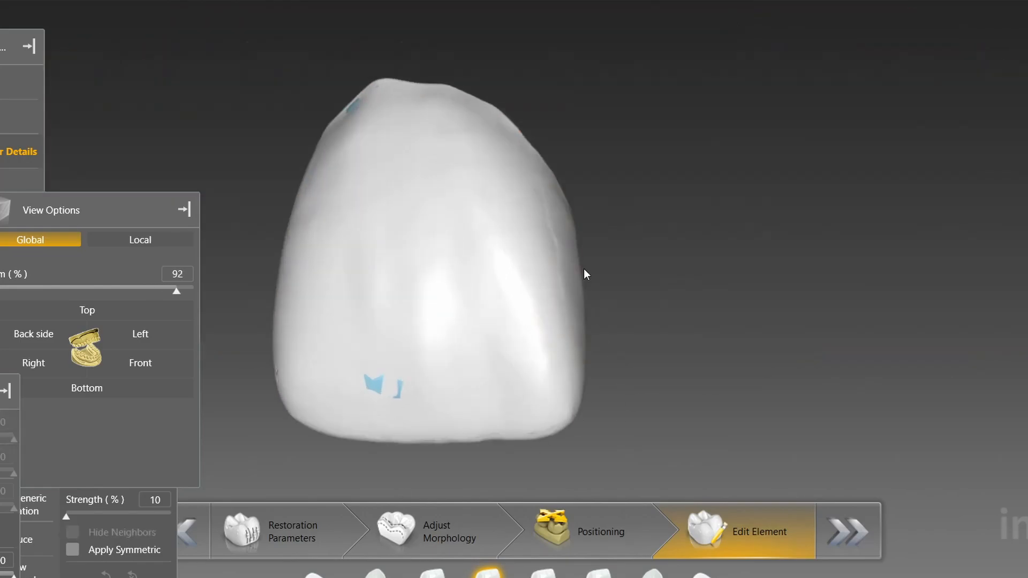
pyautogui.rightClick(605, 234)
pyautogui.moveTo(680, 285)
pyautogui.click(793, 306)
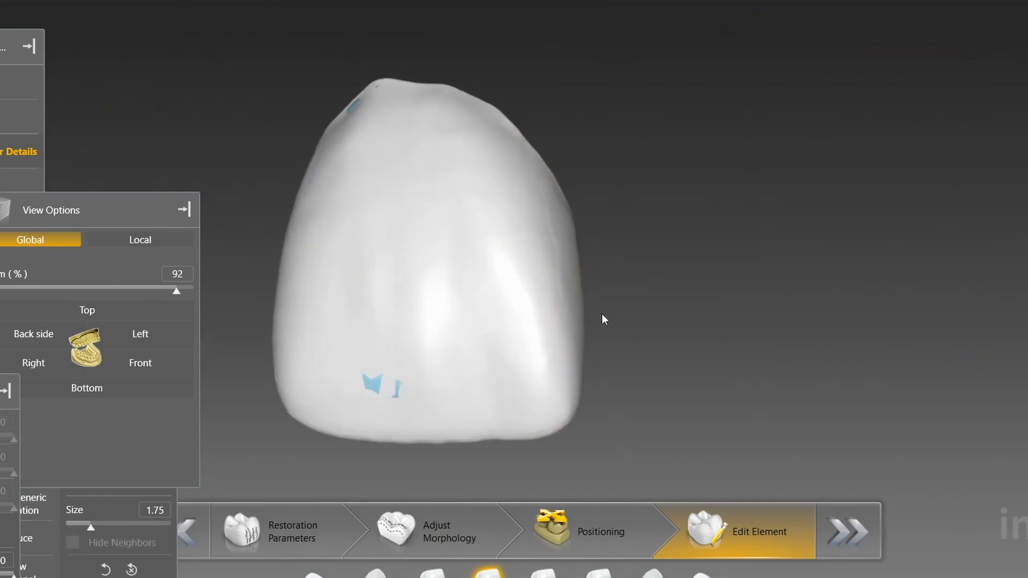
pyautogui.moveTo(608, 312); pyautogui.dragTo(563, 297)
pyautogui.moveTo(552, 385)
pyautogui.mouseDown(button='right')
pyautogui.moveTo(542, 383)
pyautogui.moveTo(543, 333)
pyautogui.mouseUp(button='right')
pyautogui.keyDown('shift'); pyautogui.scroll(-5, 542, 333); pyautogui.keyUp('shift')
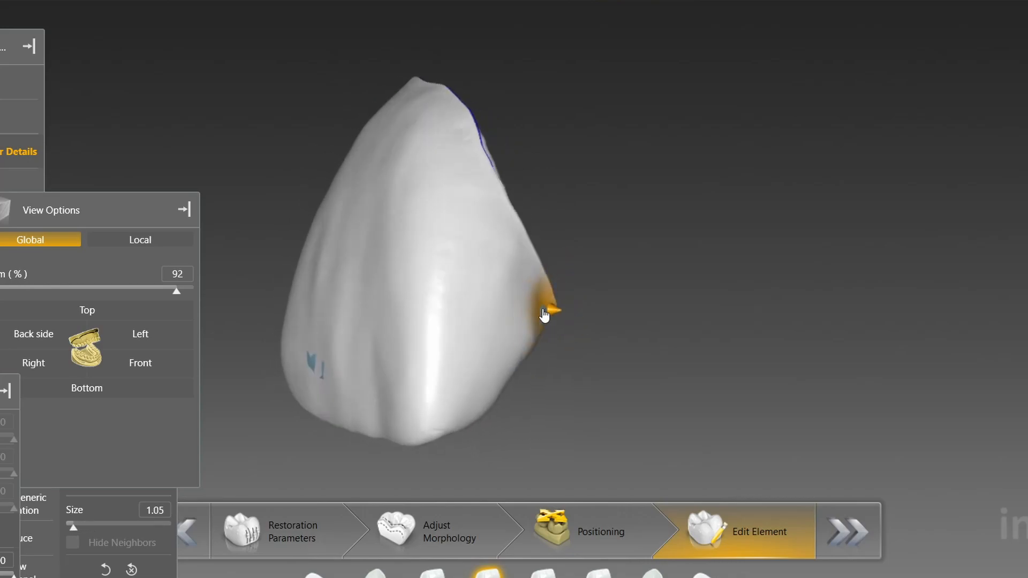
# Smooth the upper right central incisor's mesial surface with the Smooth tool at about 2 mm size and 10% strength
pyautogui.rightClick(561, 347)
pyautogui.moveTo(654, 362)
pyautogui.click(756, 381)
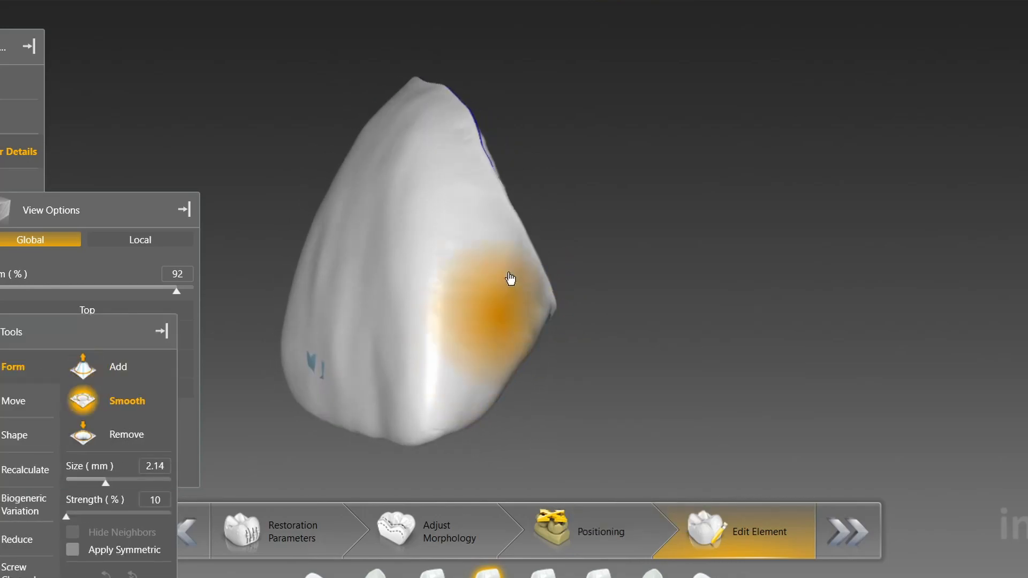
pyautogui.moveTo(506, 360)
pyautogui.mouseDown(button='right')
pyautogui.moveTo(409, 393)
pyautogui.moveTo(278, 161)
pyautogui.moveTo(468, 355)
pyautogui.mouseUp(button='right')
pyautogui.scroll(4, 278, 161)
pyautogui.keyDown('shift'); pyautogui.scroll(-5, 473, 413); pyautogui.keyUp('shift')
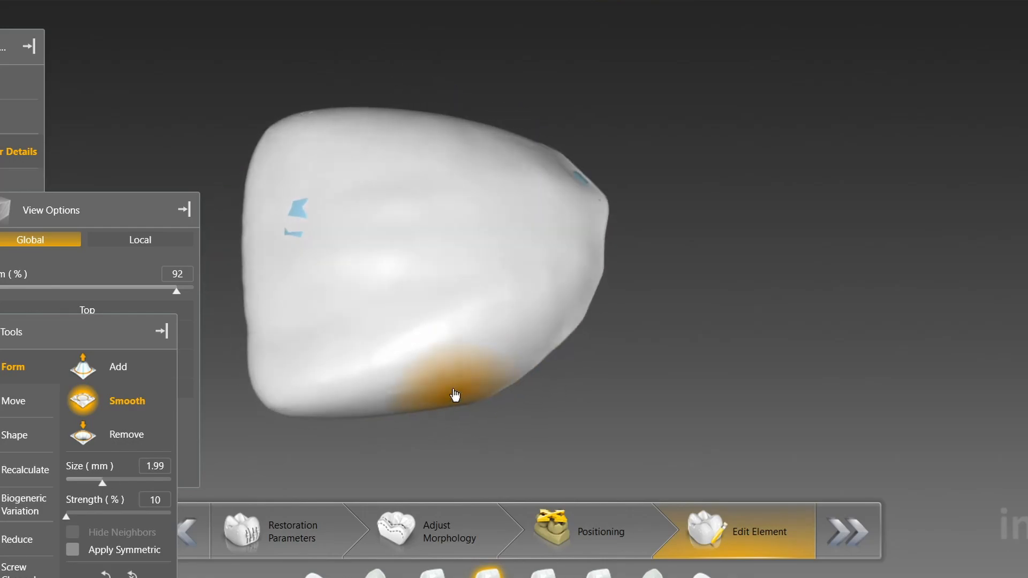
pyautogui.moveTo(461, 427); pyautogui.dragTo(705, 415, button='right')
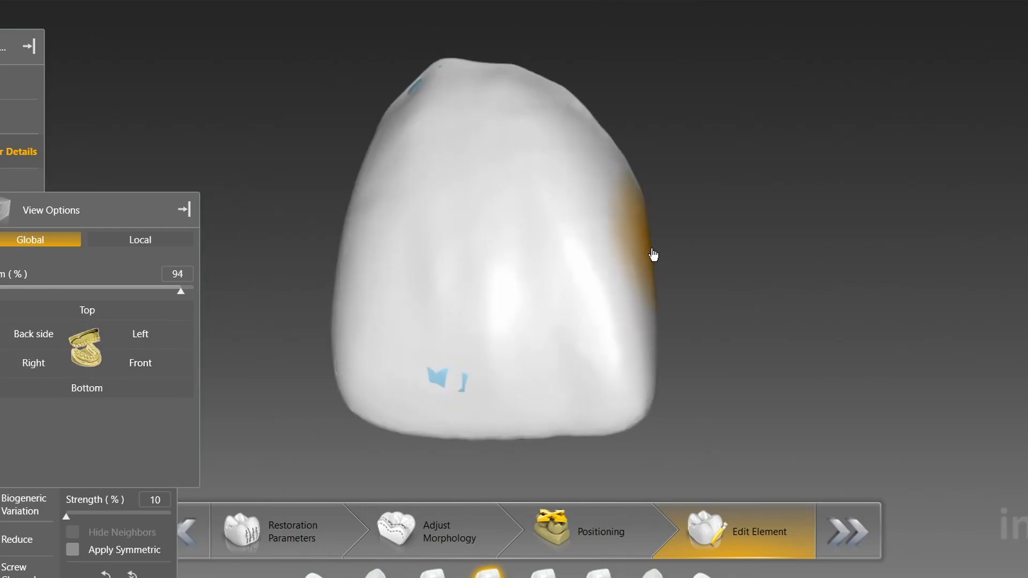
# Contour the upper right central incisor's mesial incisal corner with Individual 2-Directional shaping at size 2.08
pyautogui.click(145, 361)
pyautogui.scroll(-3, 463, 460)
pyautogui.rightClick(535, 351)
pyautogui.click(594, 332)
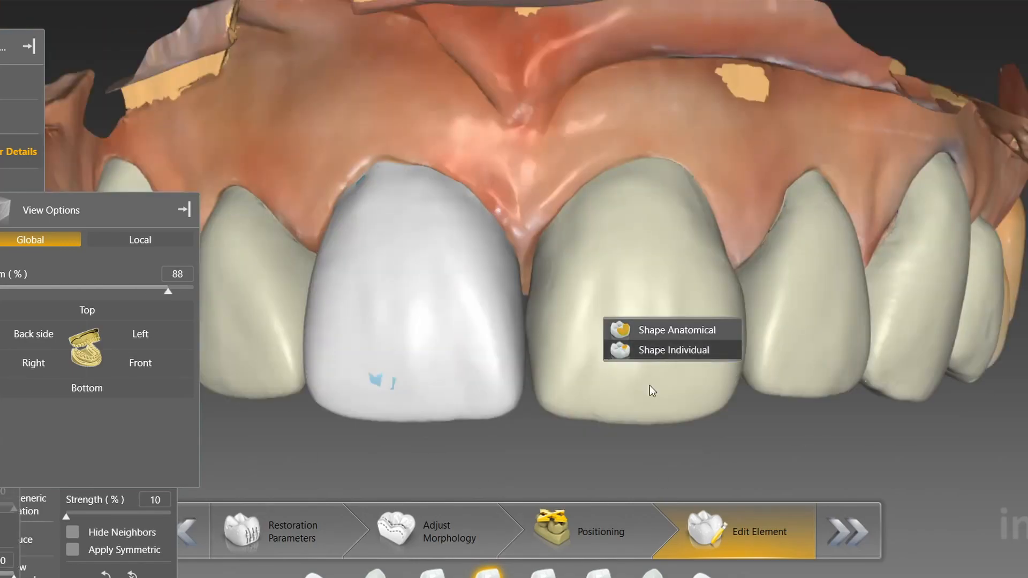
pyautogui.click(656, 355)
pyautogui.keyDown('shift'); pyautogui.scroll(12, 472, 450); pyautogui.keyUp('shift')
pyautogui.moveTo(505, 416); pyautogui.dragTo(510, 409)
pyautogui.click(138, 440)
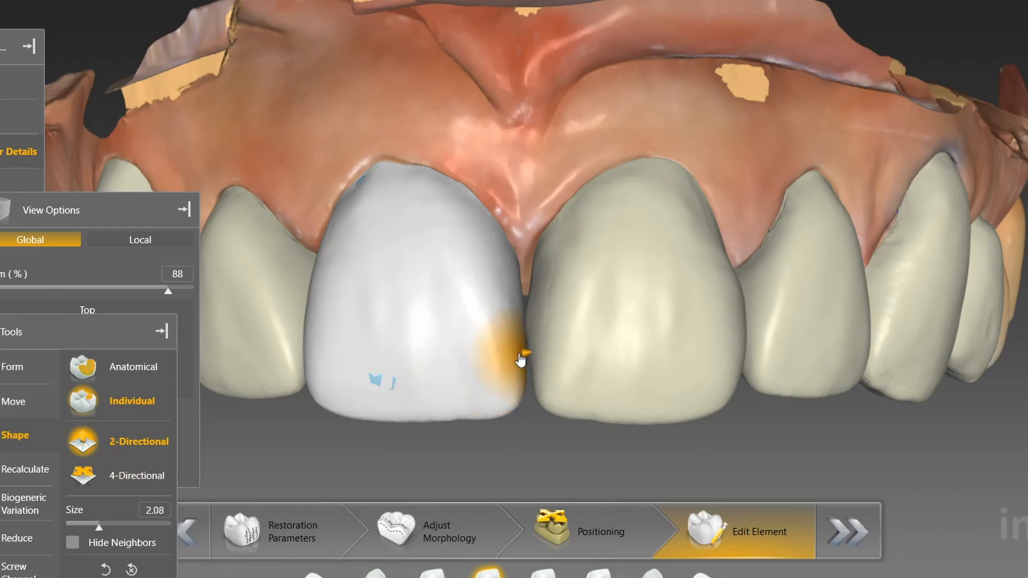
pyautogui.scroll(3, 521, 284)
# Adjust the upper right central incisor's mesial contact with Anatomical shaping, and with Individual shaping at size 2.40
pyautogui.click(9, 427)
pyautogui.click(133, 367)
pyautogui.moveTo(524, 348); pyautogui.dragTo(520, 350)
pyautogui.click(129, 397)
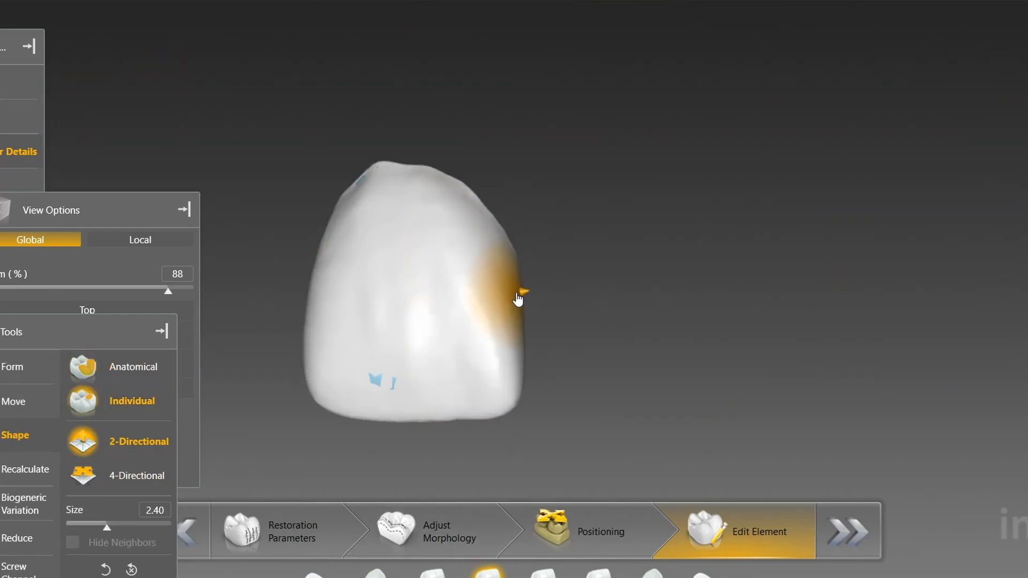
pyautogui.scroll(-2, 584, 431)
pyautogui.click(10, 435)
pyautogui.scroll(-3, 542, 451)
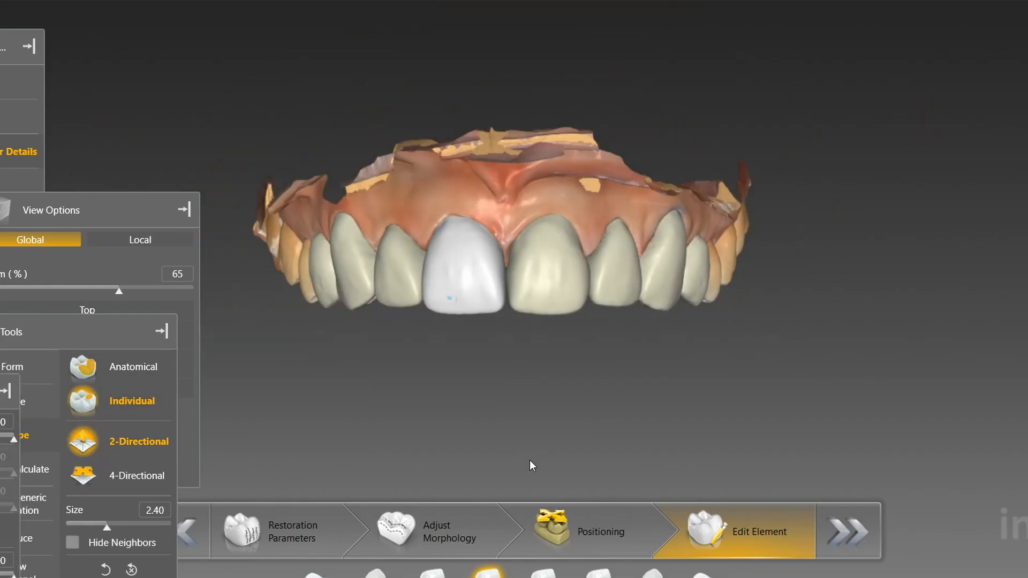
# Reposition the upper left central incisor with Move and Rotate to match the upper right central incisor in the front view
pyautogui.scroll(2, 531, 454)
pyautogui.rightClick(532, 456)
pyautogui.click(708, 303)
pyautogui.click(545, 316)
pyautogui.moveTo(602, 301); pyautogui.dragTo(573, 268)
pyautogui.moveTo(563, 249); pyautogui.dragTo(561, 248)
pyautogui.moveTo(599, 323); pyautogui.dragTo(599, 321)
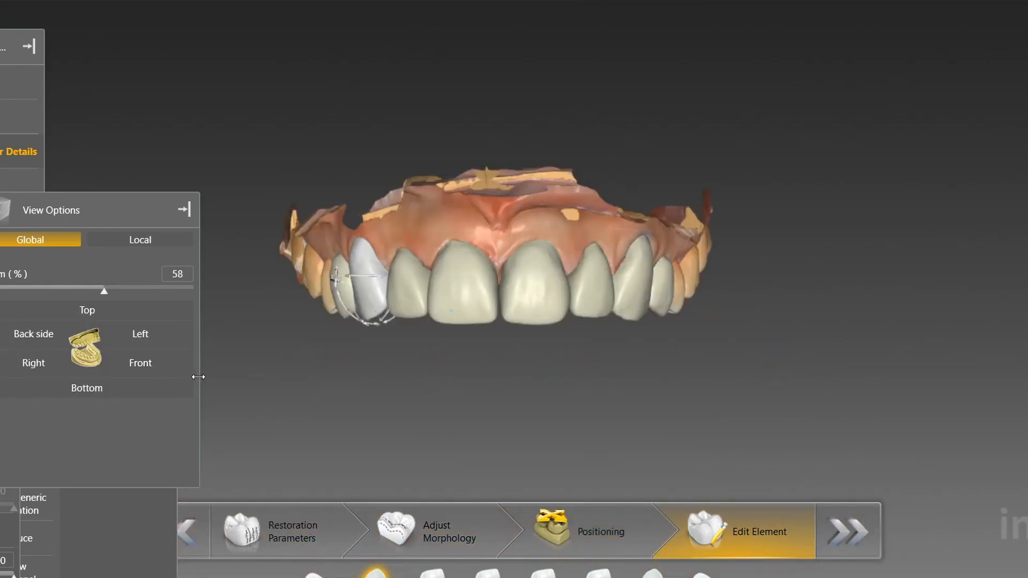
pyautogui.scroll(4, 465, 464)
pyautogui.click(533, 375)
pyautogui.scroll(1, 532, 410)
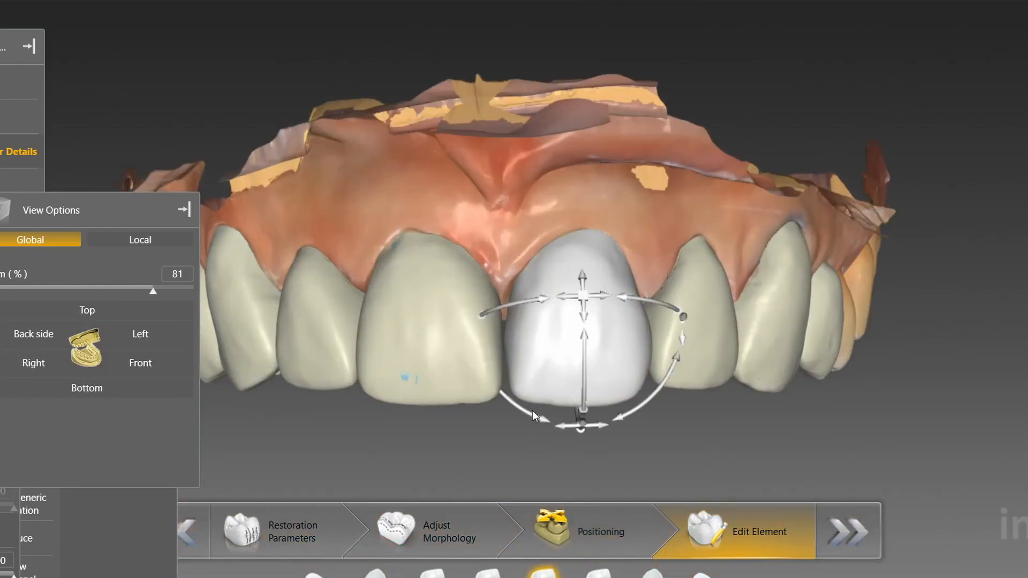
pyautogui.moveTo(532, 414); pyautogui.dragTo(538, 416)
pyautogui.moveTo(585, 319); pyautogui.dragTo(585, 321)
# Fill out the upper left central incisor's mesial incisal corner with Anatomical shaping and Individual 4-Directional shaping at size 3.78
pyautogui.rightClick(586, 398)
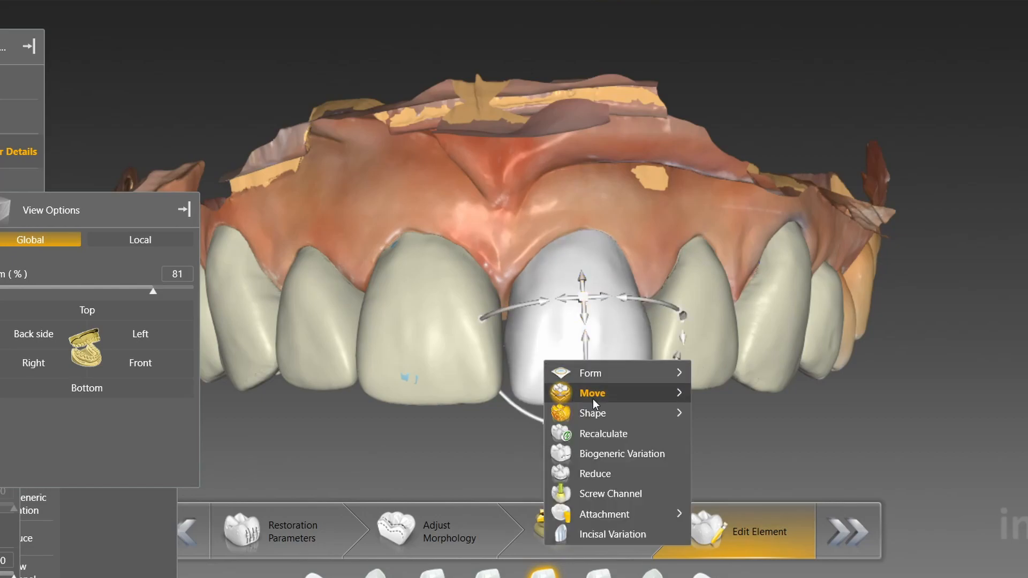
pyautogui.click(728, 408)
pyautogui.moveTo(513, 419); pyautogui.dragTo(519, 424)
pyautogui.rightClick(518, 450)
pyautogui.moveTo(597, 322)
pyautogui.click(717, 319)
pyautogui.scroll(2, 554, 461)
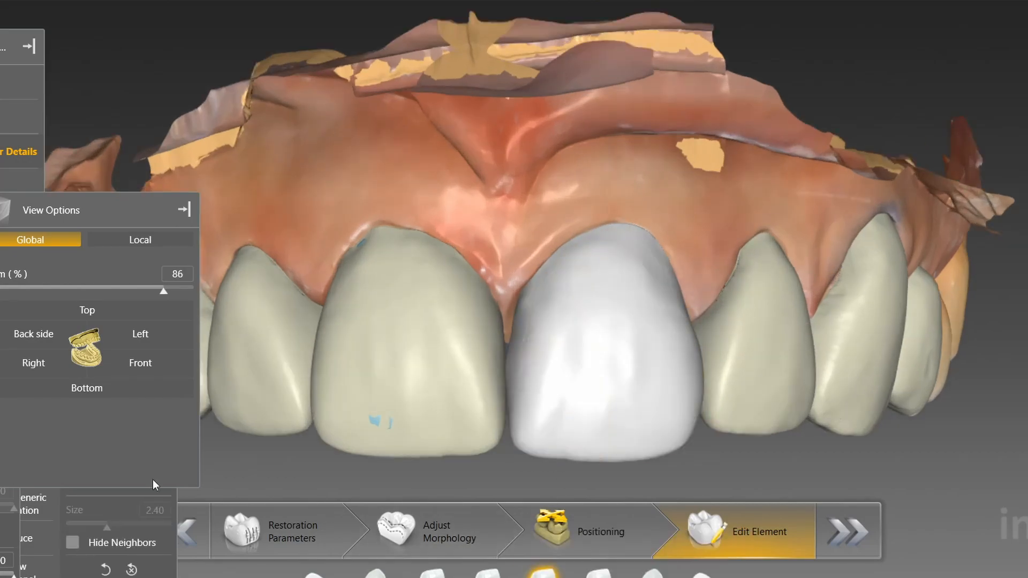
pyautogui.click(117, 475)
pyautogui.click(110, 402)
pyautogui.scroll(2, 557, 343)
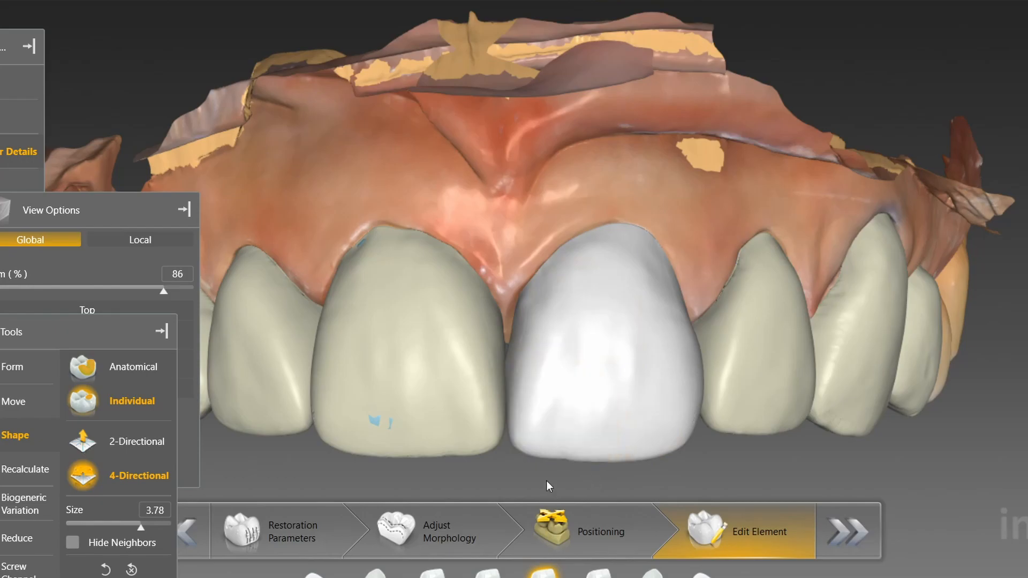
# Contour the upper left central incisor's mesial side and incisal edge with 2-Directional shaping at sizes 2.40 and 1.90
pyautogui.scroll(-2, 514, 362)
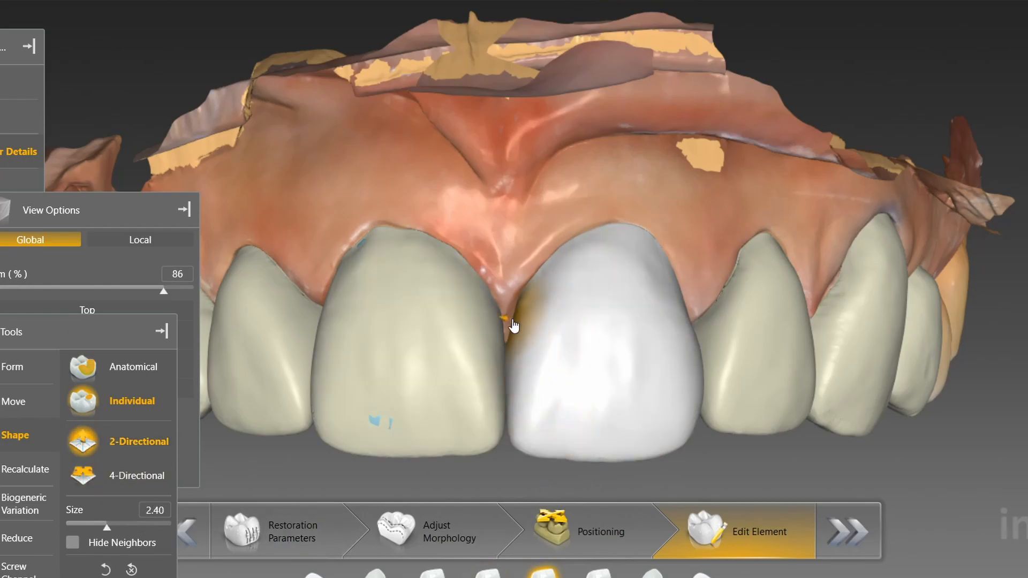
pyautogui.moveTo(544, 459); pyautogui.dragTo(520, 450, button='middle')
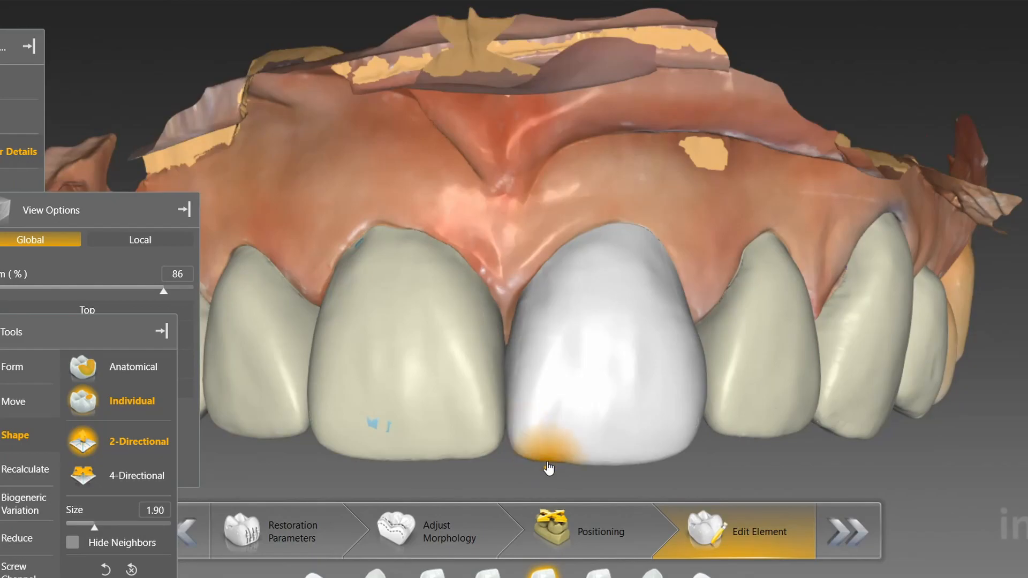
pyautogui.moveTo(623, 466)
pyautogui.mouseDown(button='middle')
pyautogui.moveTo(553, 480)
pyautogui.moveTo(522, 450)
pyautogui.mouseUp(button='middle')
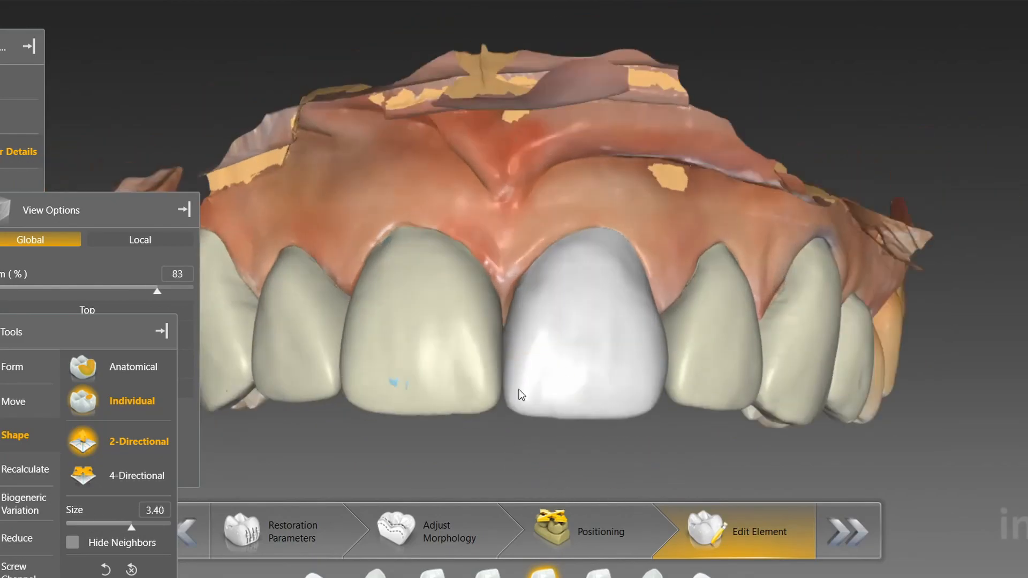
# Shape the upper left central incisor's mesial corner from the palatal side with Individual shaping at size 4.65
pyautogui.moveTo(519, 418); pyautogui.dragTo(566, 286)
pyautogui.moveTo(565, 287); pyautogui.dragTo(562, 299, button='middle')
pyautogui.scroll(2, 562, 299)
pyautogui.moveTo(560, 257); pyautogui.dragTo(542, 187)
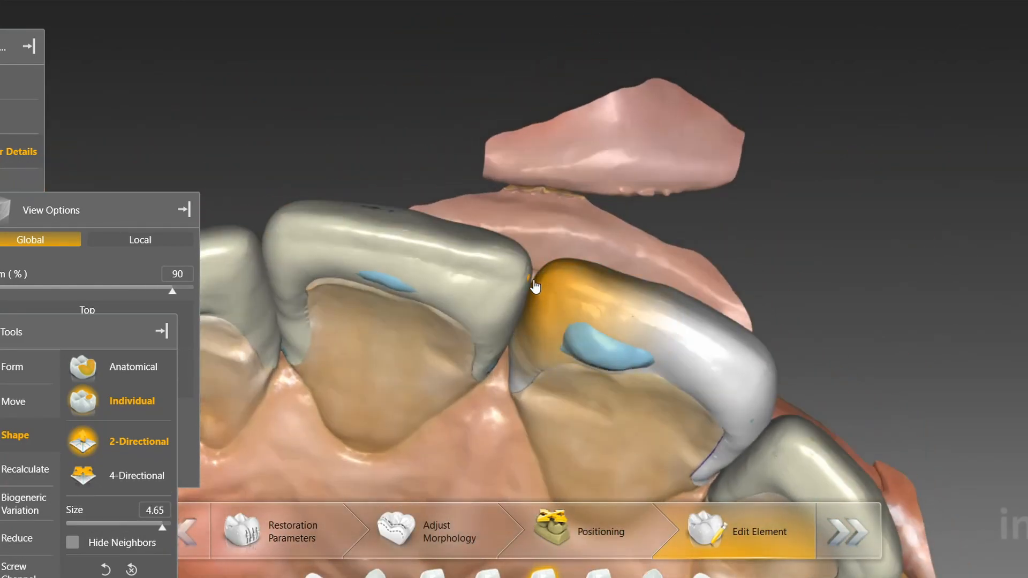
pyautogui.moveTo(537, 270); pyautogui.dragTo(530, 386)
pyautogui.moveTo(530, 386); pyautogui.dragTo(183, 396, button='middle')
# Compare both central incisors from the front and contour the upper left one's distal incisal corner at size 2.88
pyautogui.click(140, 363)
pyautogui.moveTo(566, 443); pyautogui.dragTo(529, 410, button='middle')
pyautogui.scroll(-5, 509, 405)
pyautogui.click(488, 399)
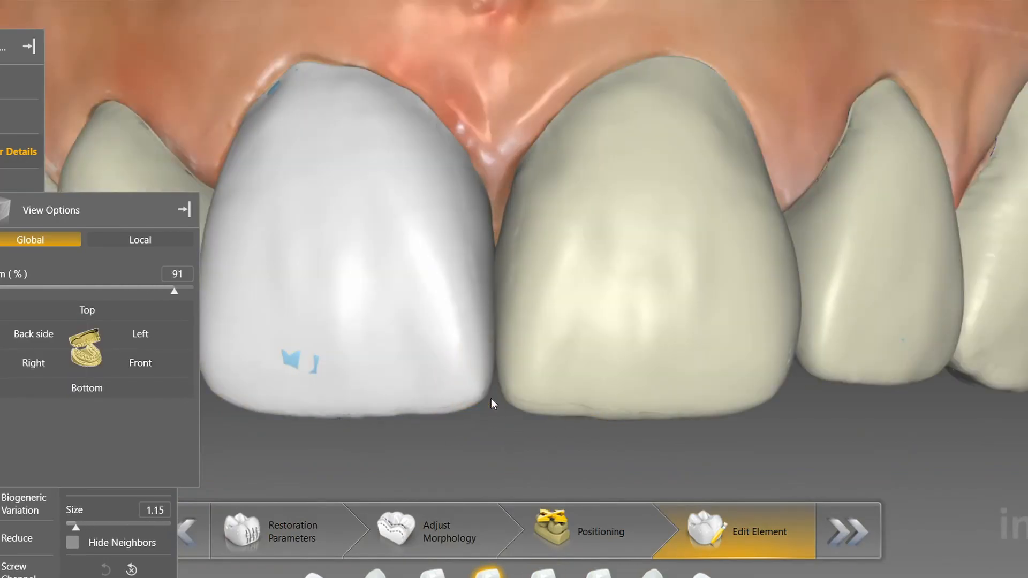
pyautogui.click(501, 292)
pyautogui.moveTo(589, 277)
pyautogui.mouseDown(button='middle')
pyautogui.moveTo(576, 378)
pyautogui.moveTo(691, 364)
pyautogui.mouseUp(button='middle')
pyautogui.scroll(3, 737, 354)
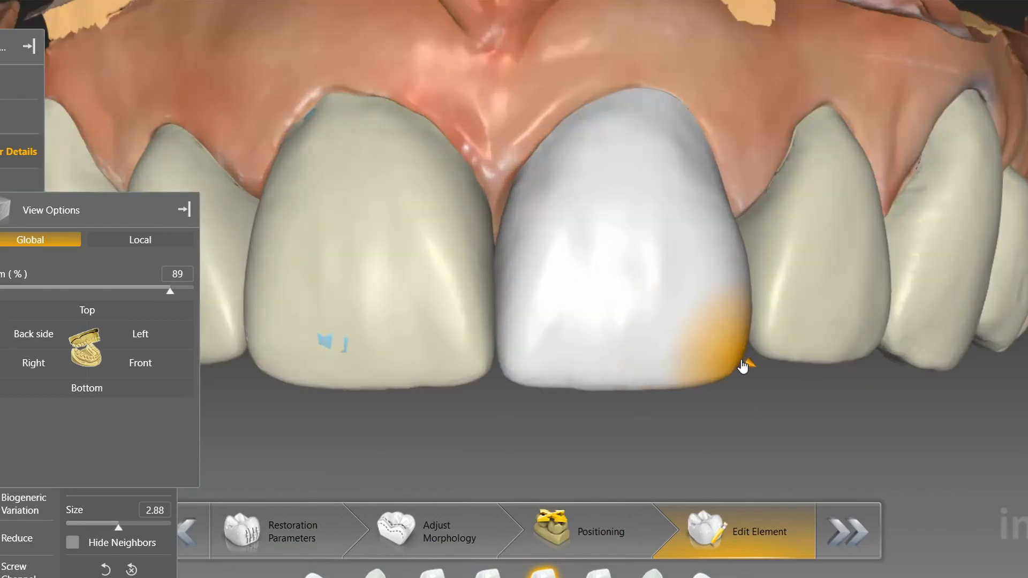
pyautogui.scroll(-3, 670, 391)
# Select the upper right central incisor and shape its mesial incisal corner with Individual 2-Directional shaping at size 2.88
pyautogui.rightClick(557, 415)
pyautogui.click(715, 467)
pyautogui.scroll(3, 616, 396)
pyautogui.moveTo(501, 240); pyautogui.dragTo(494, 259)
pyautogui.click(487, 258)
pyautogui.click(544, 573)
pyautogui.click(120, 412)
pyautogui.click(473, 378)
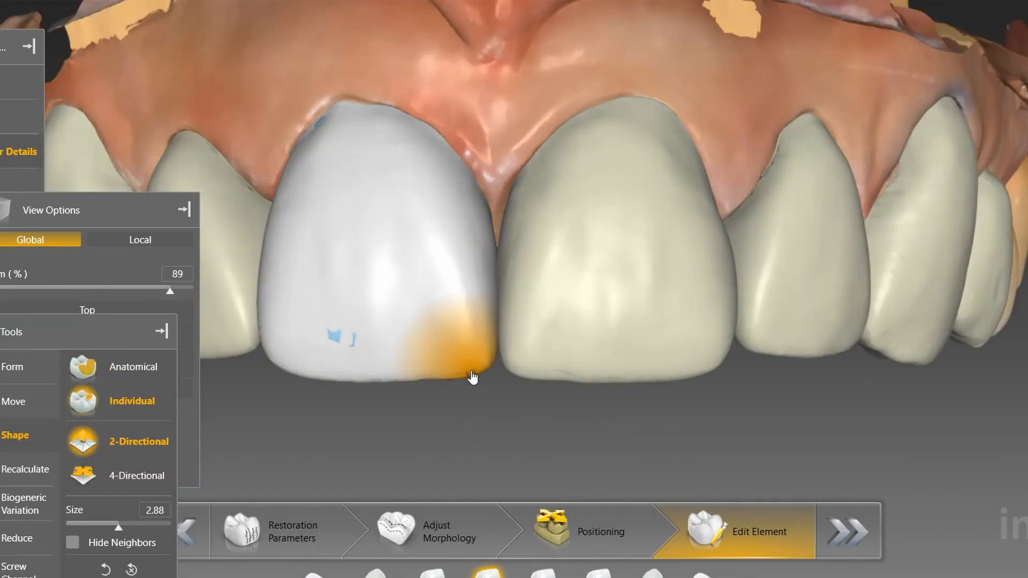
# Contour the upper left central incisor's mesial incisal corner at size 1.18 and its mesial cervical side at size 2.03
pyautogui.click(516, 378)
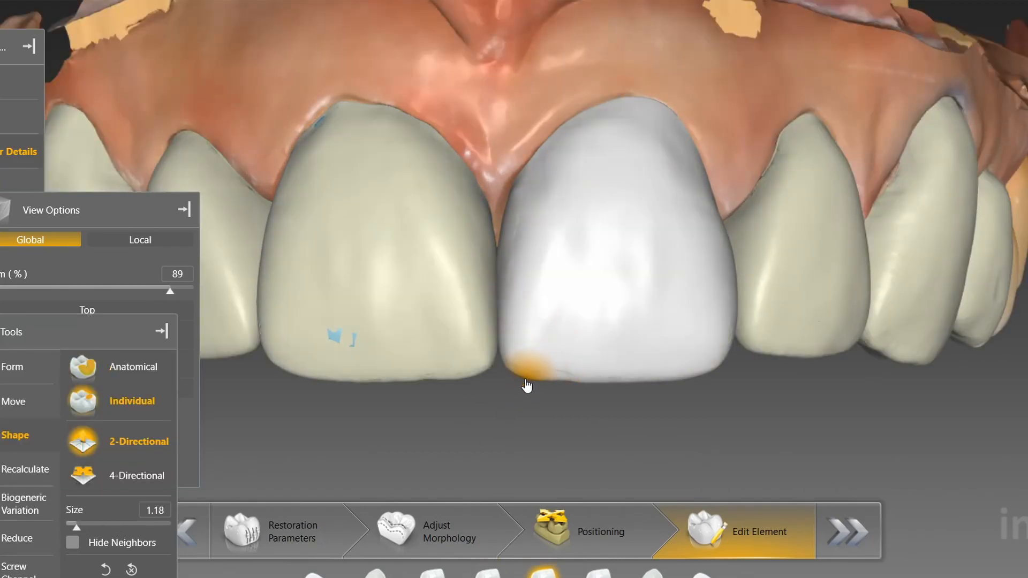
pyautogui.scroll(-3, 539, 383)
pyautogui.moveTo(535, 384); pyautogui.dragTo(588, 244)
pyautogui.scroll(3, 588, 245)
pyautogui.scroll(3, 588, 244)
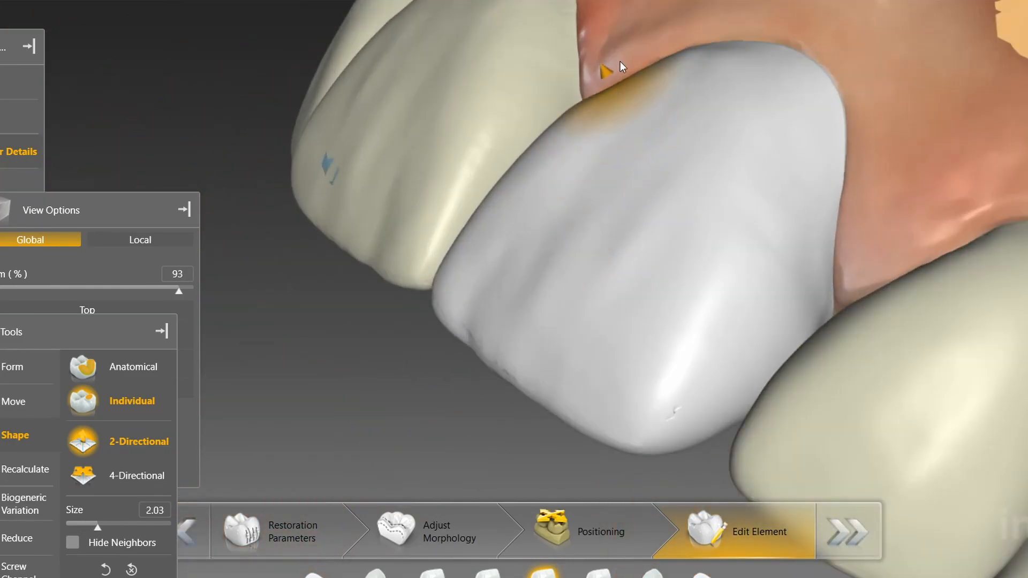
# Examine the upper left central incisor's labial, incisal and palatal contours against the neighbouring teeth
pyautogui.scroll(-3, 616, 74)
pyautogui.moveTo(616, 73)
pyautogui.mouseDown()
pyautogui.moveTo(615, 83)
pyautogui.moveTo(862, 96)
pyautogui.moveTo(840, 230)
pyautogui.mouseUp()
pyautogui.scroll(3, 709, 335)
pyautogui.scroll(-2, 709, 336)
pyautogui.moveTo(709, 335)
pyautogui.mouseDown()
pyautogui.moveTo(706, 325)
pyautogui.moveTo(719, 333)
pyautogui.mouseUp()
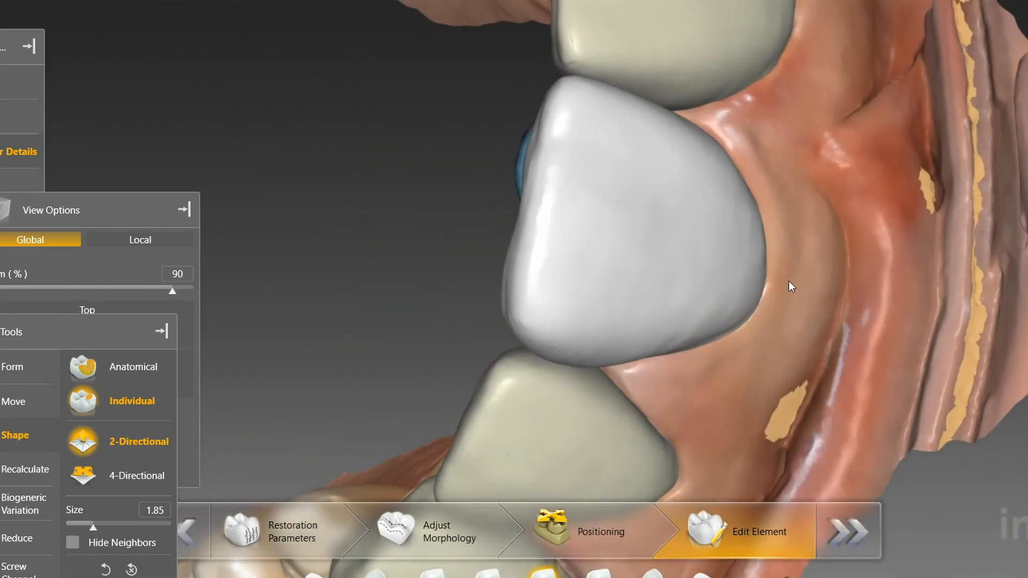
pyautogui.scroll(-3, 792, 240)
pyautogui.scroll(4, 791, 240)
pyautogui.moveTo(792, 240)
pyautogui.mouseDown()
pyautogui.moveTo(692, 239)
pyautogui.moveTo(623, 289)
pyautogui.moveTo(641, 293)
pyautogui.moveTo(448, 285)
pyautogui.mouseUp()
pyautogui.scroll(-3, 638, 239)
pyautogui.scroll(-5, 374, 221)
pyautogui.scroll(1, 374, 221)
pyautogui.moveTo(374, 221); pyautogui.dragTo(481, 241)
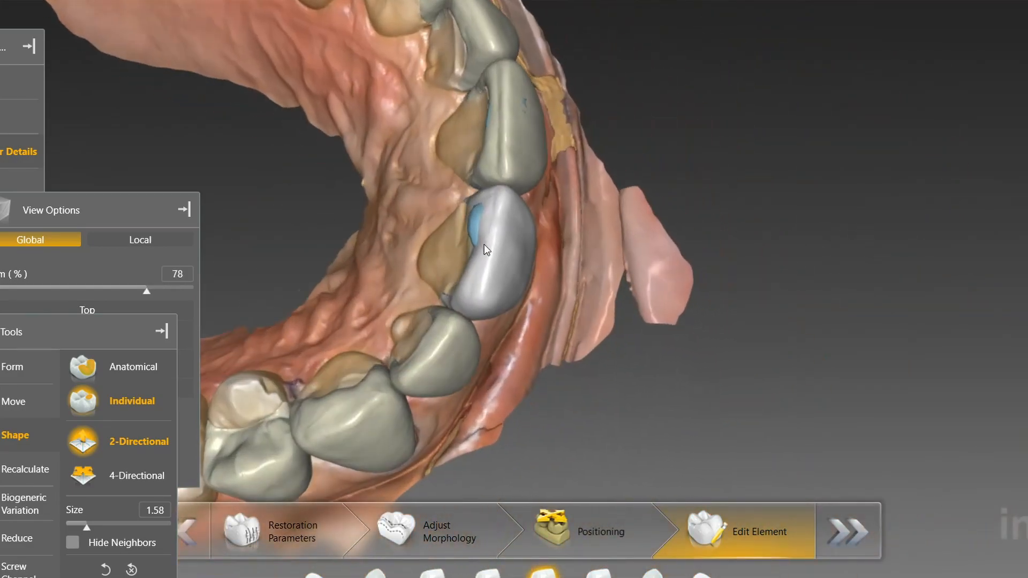
pyautogui.scroll(3, 481, 246)
pyautogui.moveTo(448, 181); pyautogui.dragTo(432, 360, button='right')
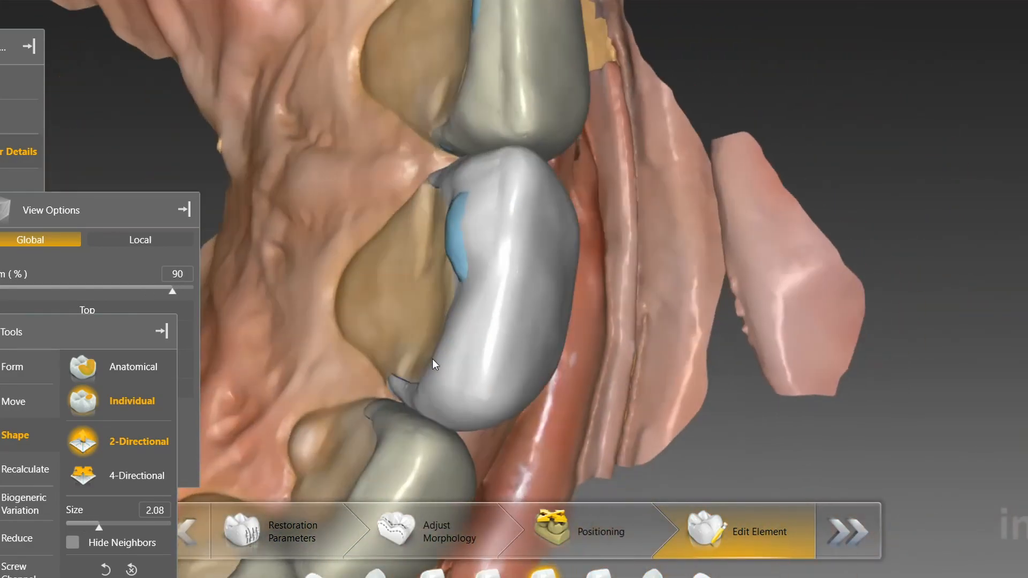
# Compare the central incisor restorations with the scanned teeth from the front against the grid
pyautogui.scroll(-8, 457, 407)
pyautogui.moveTo(485, 359); pyautogui.dragTo(448, 454)
pyautogui.scroll(5, 447, 454)
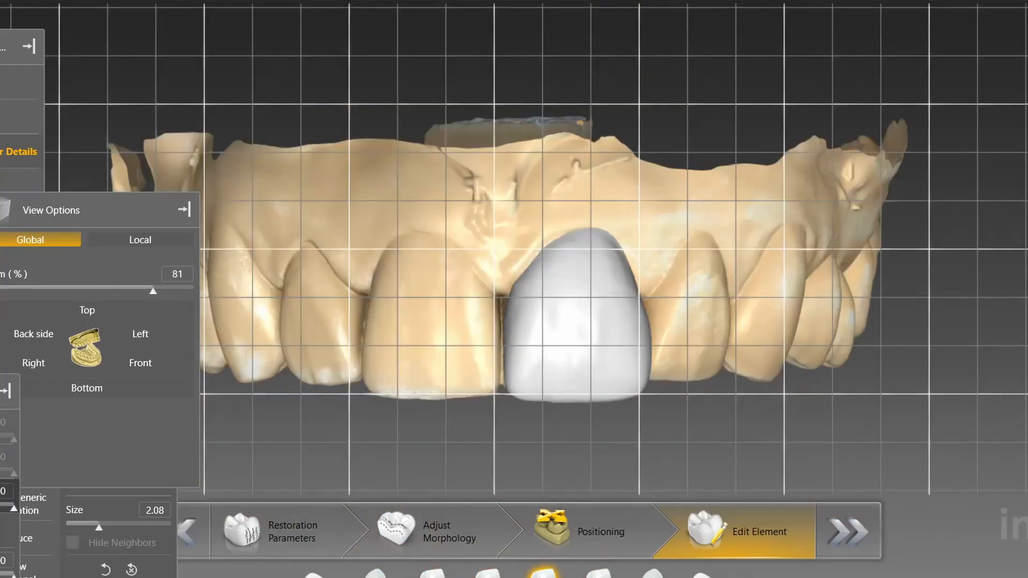
pyautogui.moveTo(432, 450); pyautogui.dragTo(415, 431)
pyautogui.click(5, 427)
pyautogui.scroll(2, 469, 461)
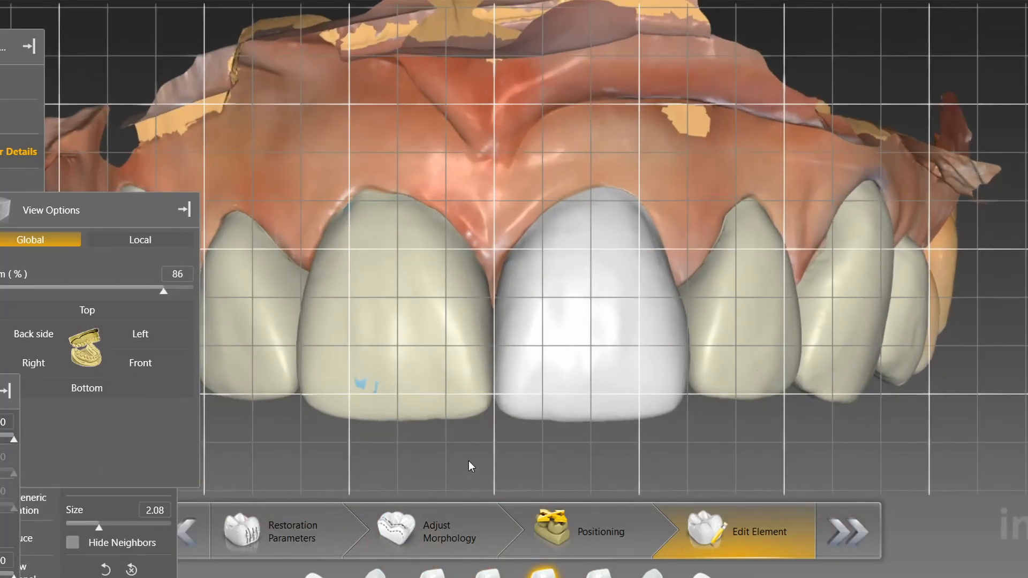
# Contour the upper left central incisor's incisal edge and distal side and the lateral incisor's mesial corner at sizes 2.08 and 2.85
pyautogui.rightClick(529, 469)
pyautogui.click(565, 333)
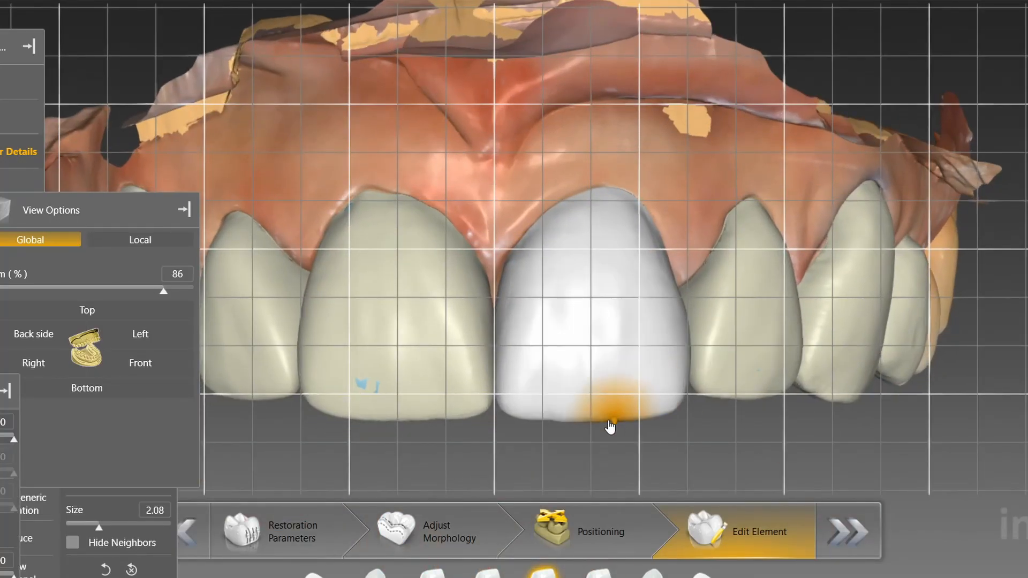
pyautogui.click(708, 399)
pyautogui.click(664, 268)
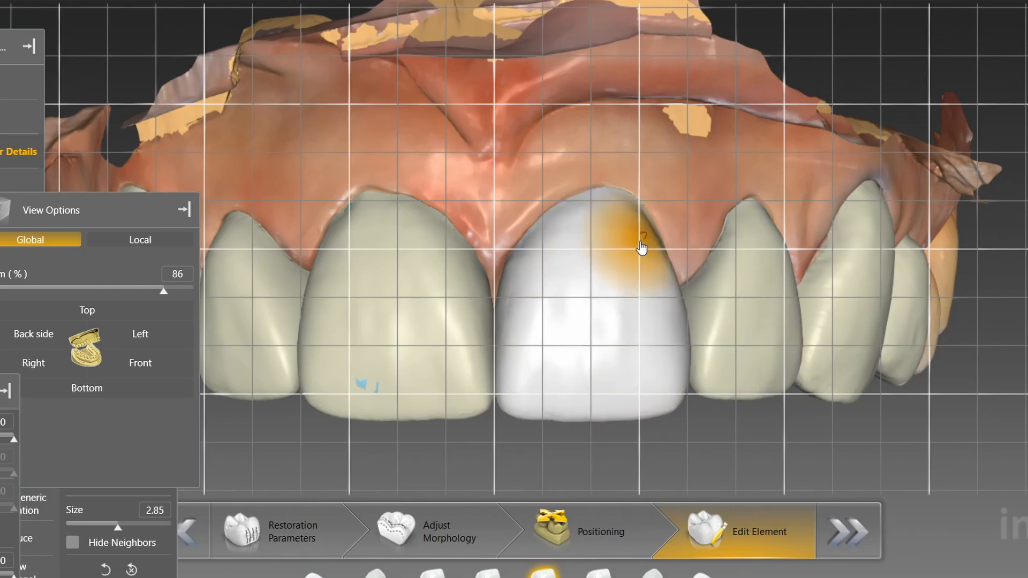
pyautogui.moveTo(657, 454); pyautogui.dragTo(680, 447, button='middle')
pyautogui.click(715, 405)
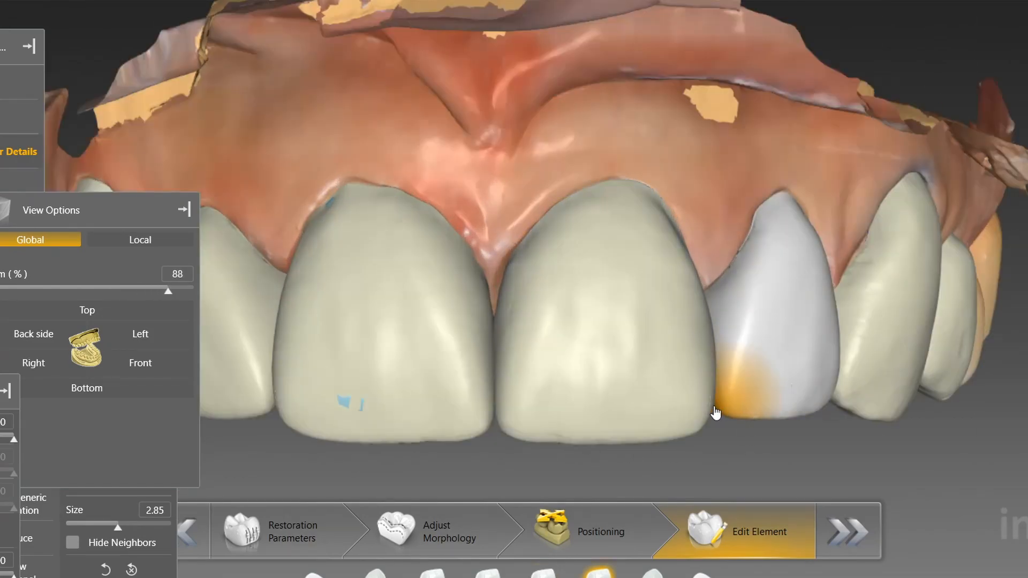
# Refine the upper right lateral incisor's mesial incisal corner with the Form tool at 10% strength
pyautogui.scroll(-3, 712, 452)
pyautogui.moveTo(703, 453); pyautogui.dragTo(415, 449)
pyautogui.moveTo(415, 449); pyautogui.dragTo(519, 399, button='right')
pyautogui.scroll(3, 518, 396)
pyautogui.rightClick(519, 394)
pyautogui.click(587, 401)
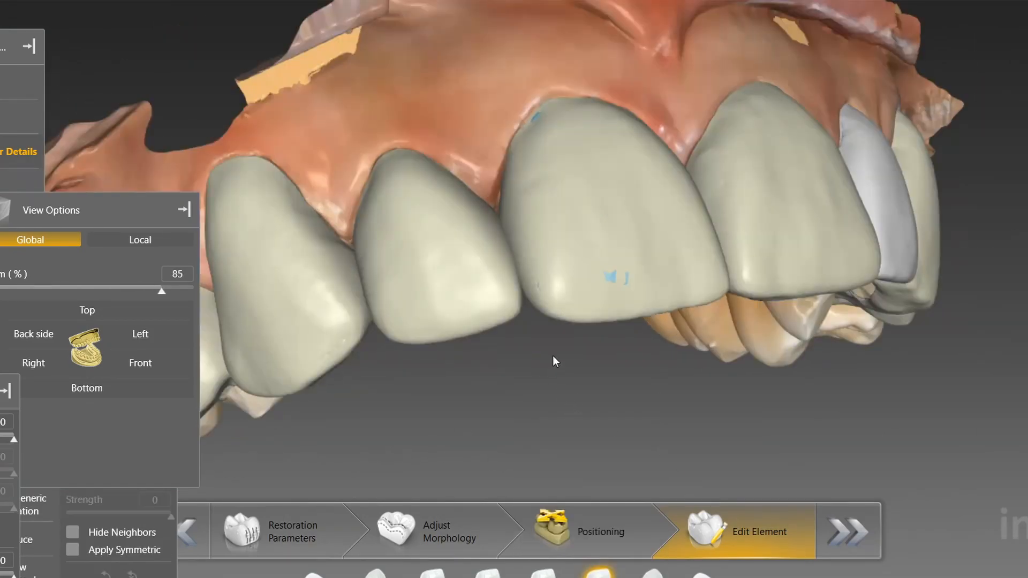
pyautogui.moveTo(552, 363); pyautogui.dragTo(615, 385)
pyautogui.click(434, 574)
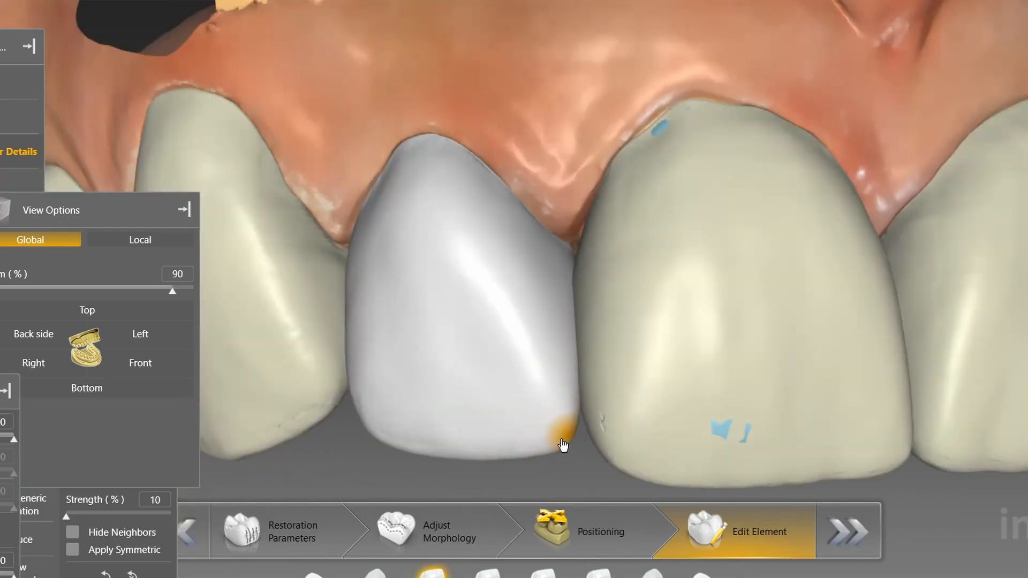
# Refine both central incisors' mesial incisal corners and the upper left lateral incisor's mesial corner with the Form tool at 10% strength
pyautogui.scroll(-3, 402, 399)
pyautogui.moveTo(402, 399)
pyautogui.mouseDown(button='right')
pyautogui.moveTo(551, 352)
pyautogui.moveTo(401, 401)
pyautogui.mouseUp(button='right')
pyautogui.scroll(-4, 401, 401)
pyautogui.scroll(5, 407, 413)
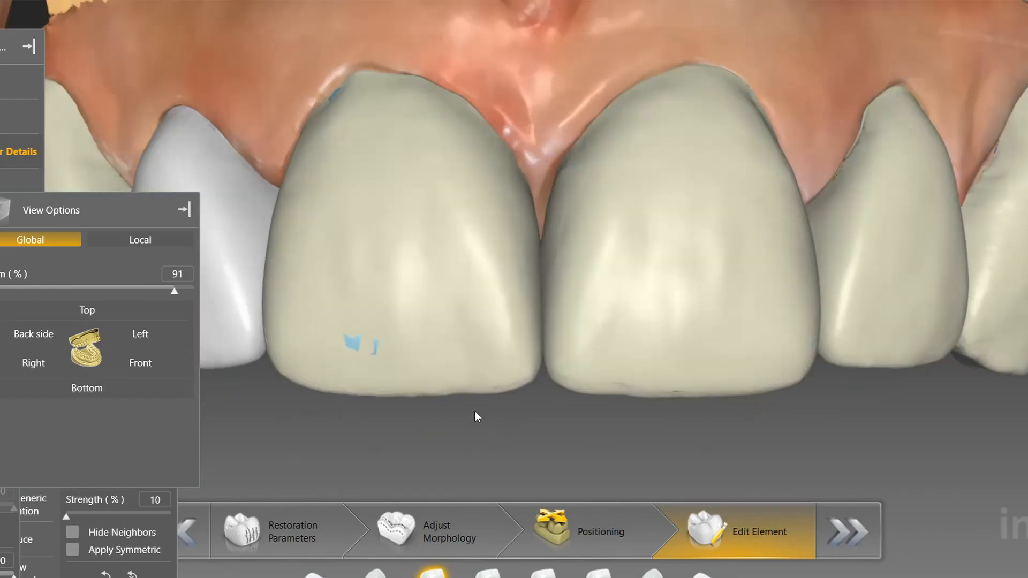
pyautogui.click(536, 370)
pyautogui.click(548, 367)
pyautogui.click(824, 353)
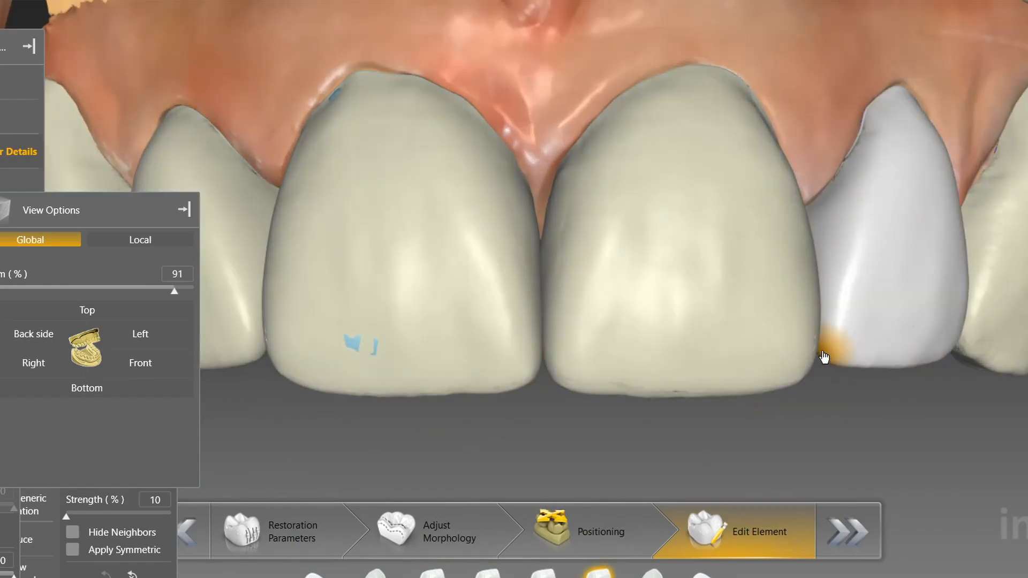
# Contour the upper left central incisor's labial surface with the Shape tool at size 2.85 and its distal side at size 2.08
pyautogui.click(140, 362)
pyautogui.scroll(5, 413, 416)
pyautogui.click(642, 356)
pyautogui.scroll(-2, 643, 355)
pyautogui.moveTo(642, 355)
pyautogui.mouseDown(button='right')
pyautogui.moveTo(691, 387)
pyautogui.moveTo(429, 383)
pyautogui.moveTo(685, 370)
pyautogui.mouseUp(button='right')
pyautogui.rightClick(691, 387)
pyautogui.click(908, 458)
pyautogui.scroll(3, 685, 369)
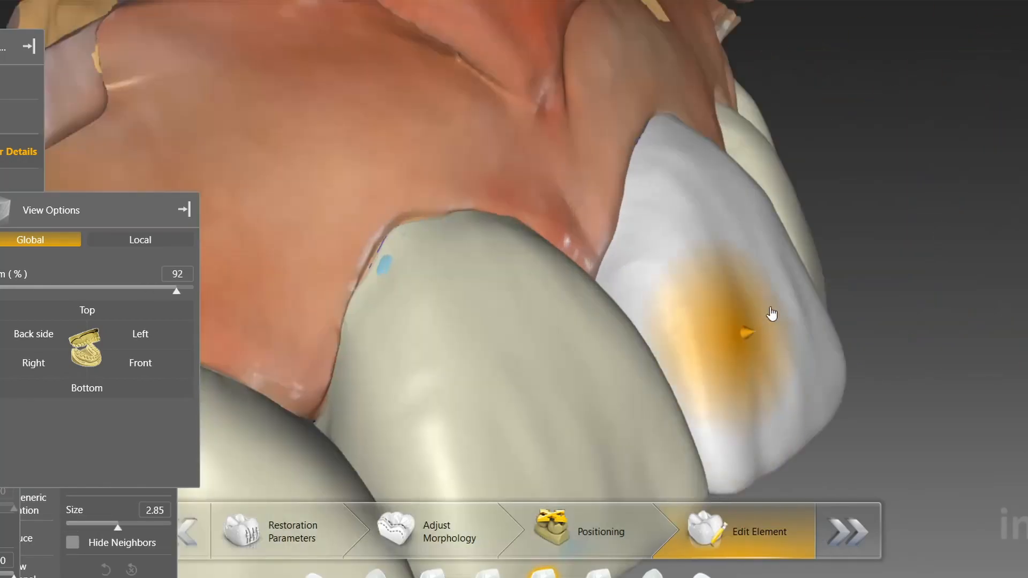
pyautogui.click(817, 291)
pyautogui.scroll(-5, 755, 188)
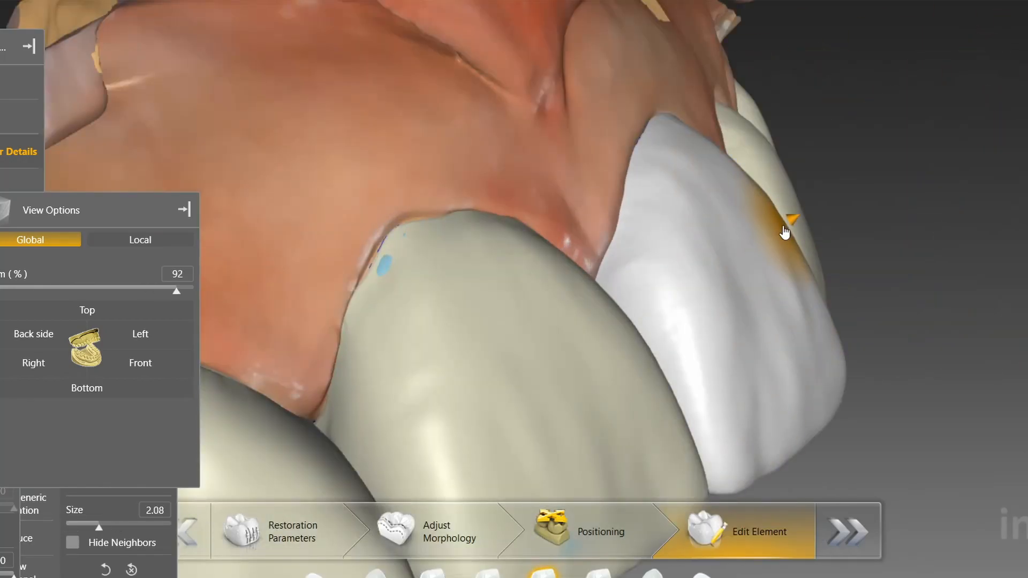
# Shape the upper left central incisor's labial surface near the incisal edge at sizes 3.15 and 3.48
pyautogui.scroll(-4, 864, 365)
pyautogui.moveTo(864, 364)
pyautogui.mouseDown()
pyautogui.moveTo(554, 362)
pyautogui.moveTo(569, 384)
pyautogui.mouseUp()
pyautogui.scroll(8, 554, 362)
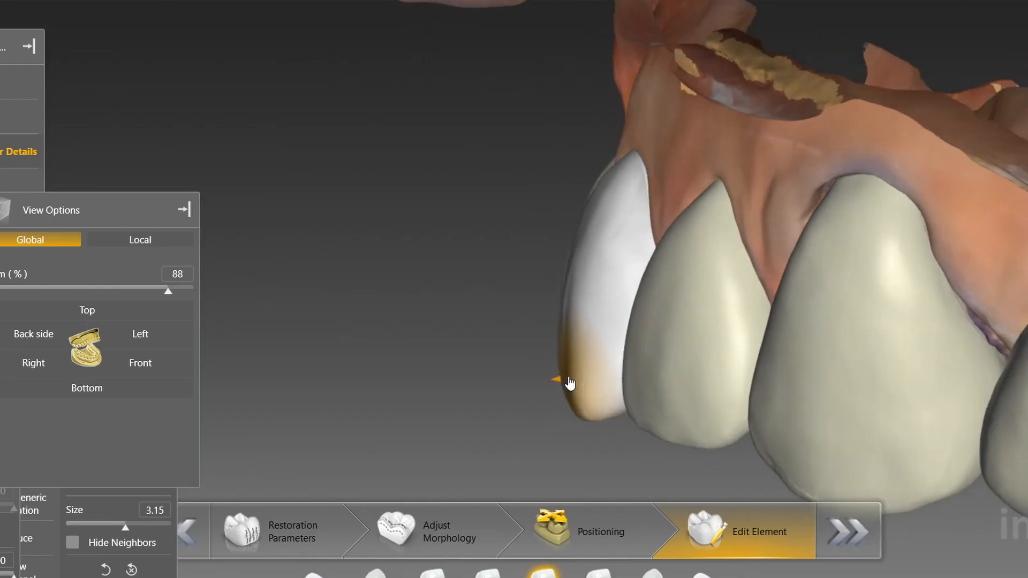
pyautogui.scroll(-2, 592, 486)
pyautogui.moveTo(582, 423); pyautogui.dragTo(777, 370)
pyautogui.scroll(3, 600, 475)
pyautogui.scroll(-2, 777, 371)
pyautogui.moveTo(777, 371); pyautogui.dragTo(678, 412, button='right')
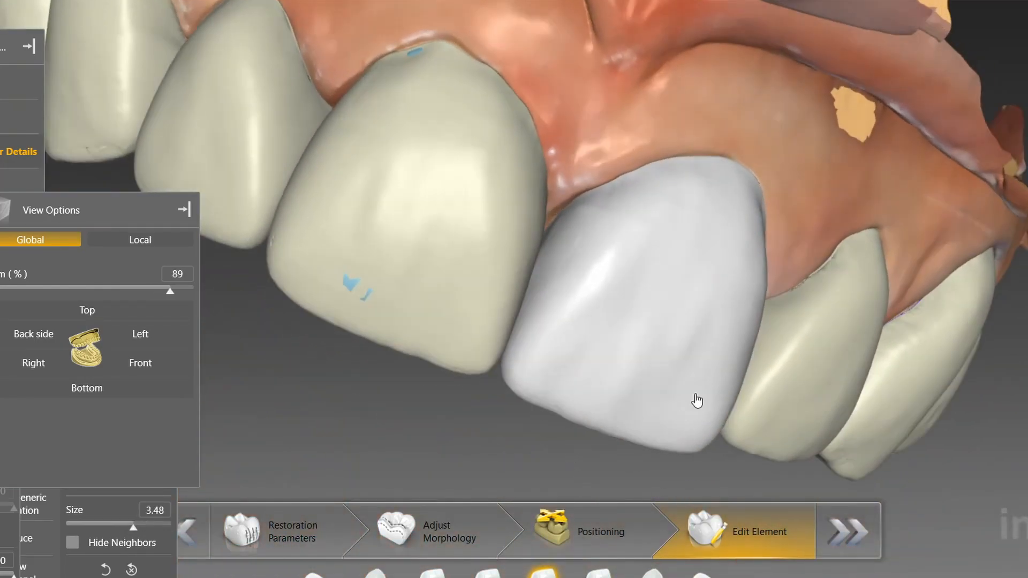
# Examine the upper left central incisor from several angles and compare the whole front arch for symmetry
pyautogui.scroll(-2, 397, 255)
pyautogui.moveTo(746, 377); pyautogui.dragTo(718, 338)
pyautogui.scroll(3, 592, 92)
pyautogui.scroll(-6, 690, 137)
pyautogui.scroll(4, 535, 316)
pyautogui.moveTo(535, 317); pyautogui.dragTo(647, 323)
pyautogui.moveTo(632, 341)
pyautogui.mouseDown(button='right')
pyautogui.moveTo(711, 316)
pyautogui.moveTo(612, 217)
pyautogui.moveTo(278, 377)
pyautogui.mouseUp(button='right')
pyautogui.keyDown('shift'); pyautogui.scroll(-2, 707, 313); pyautogui.keyUp('shift')
pyautogui.keyDown('shift'); pyautogui.scroll(-1, 702, 322); pyautogui.keyUp('shift')
pyautogui.scroll(-5, 612, 216)
pyautogui.scroll(6, 278, 377)
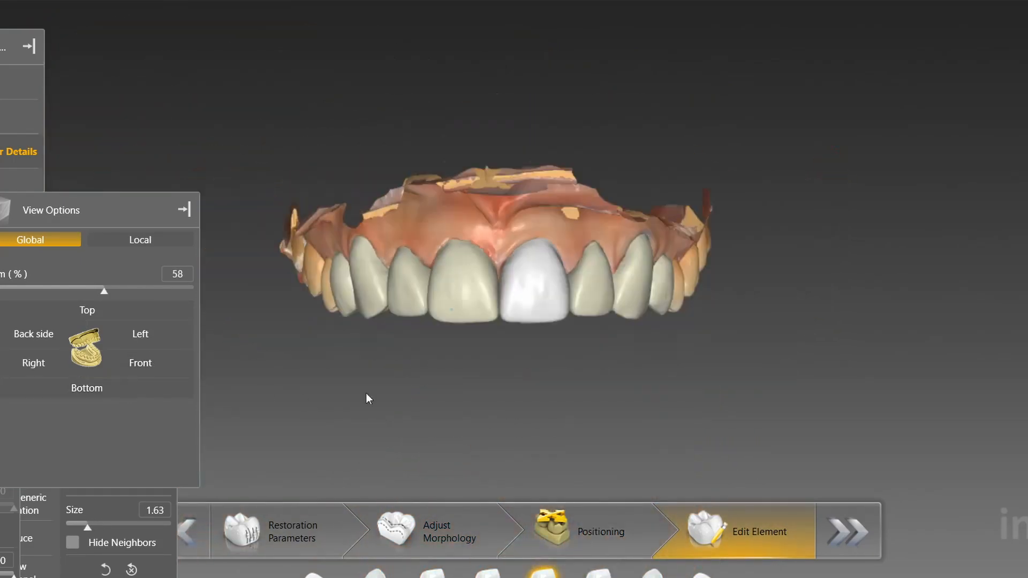
# Contour the upper left central incisor's distal side at size 2.65 and its labial surface at size 2.98
pyautogui.keyDown('shift'); pyautogui.scroll(3, 659, 398); pyautogui.keyUp('shift')
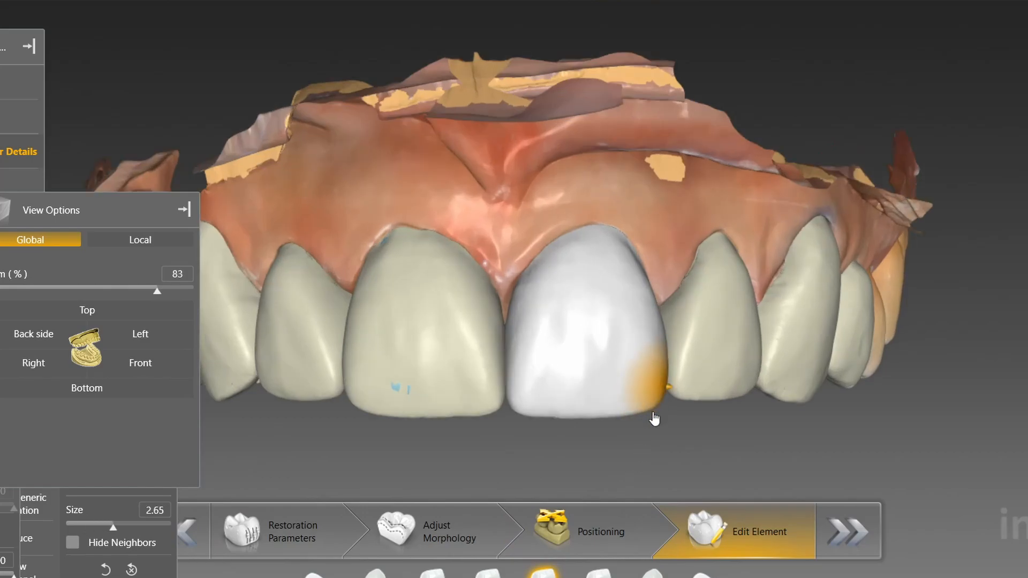
pyautogui.scroll(-4, 646, 439)
pyautogui.scroll(5, 654, 450)
pyautogui.scroll(-6, 655, 450)
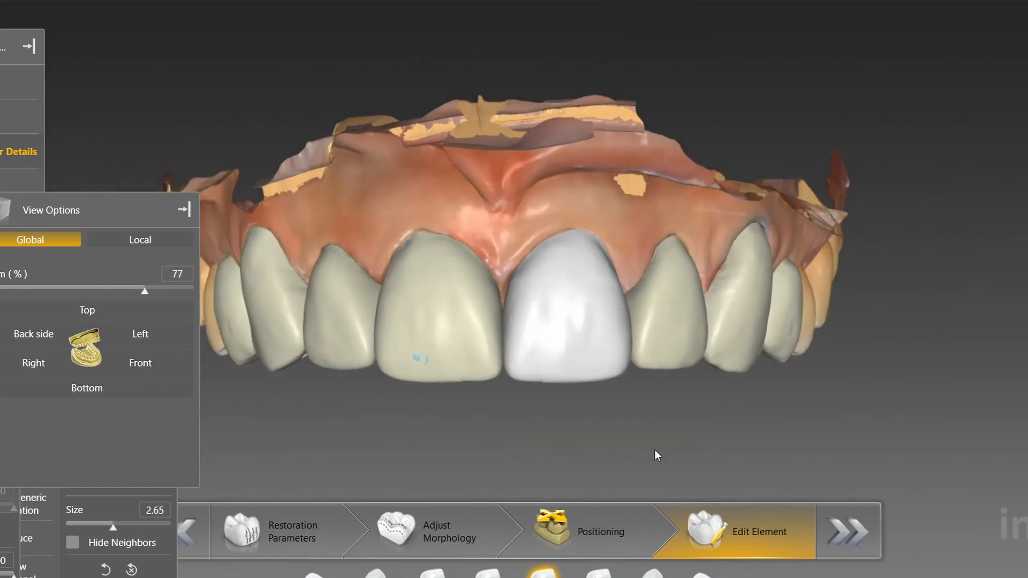
pyautogui.moveTo(655, 450); pyautogui.dragTo(447, 372, button='right')
pyautogui.scroll(6, 449, 397)
pyautogui.moveTo(546, 385); pyautogui.dragTo(558, 309, button='right')
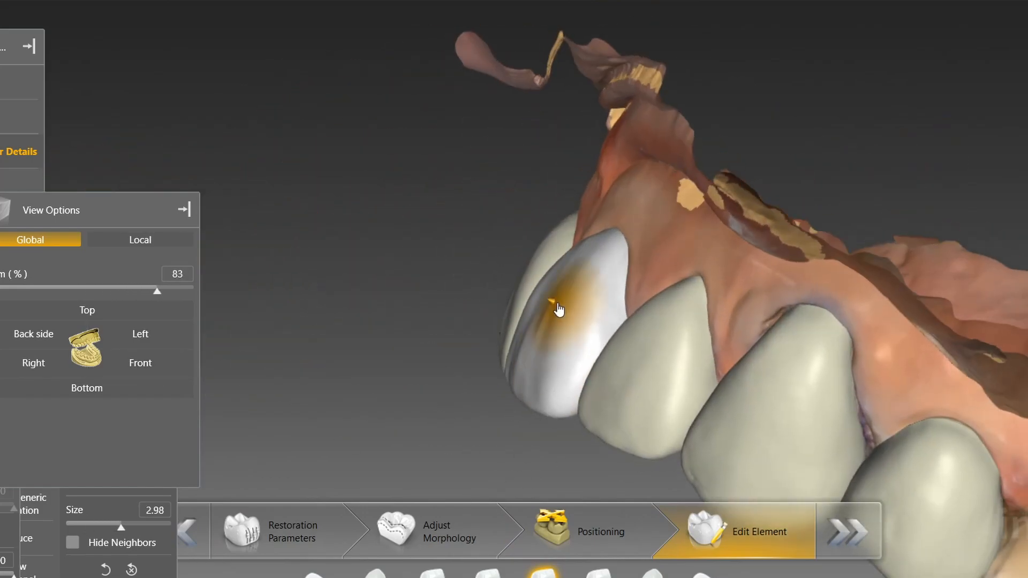
# Select the upper right central incisor and contour its incisal edge at size 1.02
pyautogui.scroll(-2, 572, 429)
pyautogui.moveTo(536, 382)
pyautogui.mouseDown(button='right')
pyautogui.moveTo(572, 429)
pyautogui.moveTo(711, 321)
pyautogui.moveTo(610, 431)
pyautogui.moveTo(573, 284)
pyautogui.moveTo(596, 365)
pyautogui.moveTo(581, 355)
pyautogui.moveTo(718, 352)
pyautogui.moveTo(544, 395)
pyautogui.moveTo(521, 348)
pyautogui.moveTo(427, 430)
pyautogui.moveTo(464, 480)
pyautogui.moveTo(419, 451)
pyautogui.mouseUp(button='right')
pyautogui.scroll(4, 677, 344)
pyautogui.scroll(-1, 665, 343)
pyautogui.scroll(3, 646, 283)
pyautogui.scroll(-3, 529, 381)
pyautogui.scroll(3, 427, 430)
pyautogui.click(429, 431)
# Compare the restorations with the scanned teeth from the front and from the occlusal side
pyautogui.scroll(-5, 450, 461)
pyautogui.scroll(3, 413, 460)
pyautogui.click(4, 422)
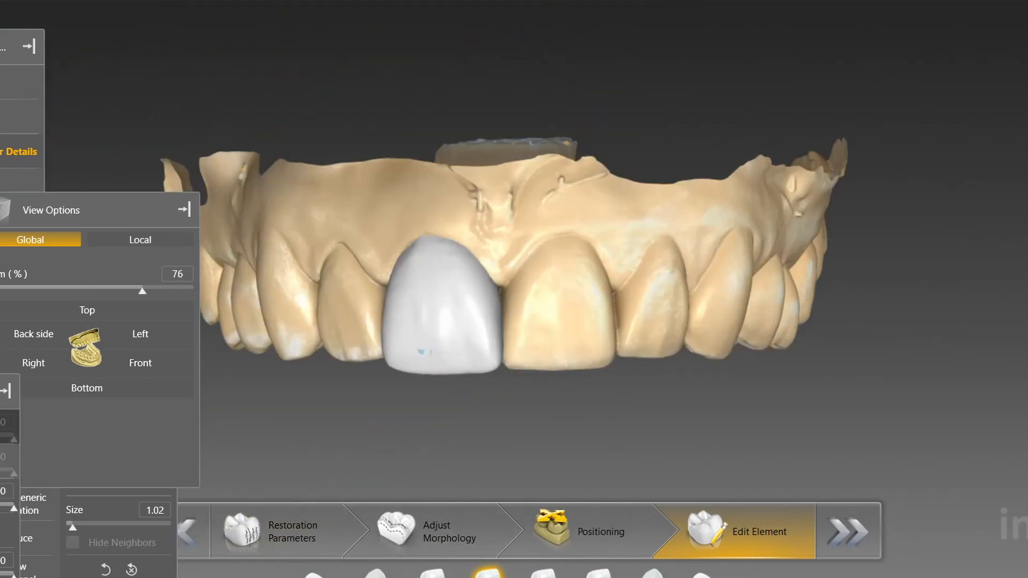
pyautogui.scroll(-2, 550, 477)
pyautogui.scroll(-3, 481, 383)
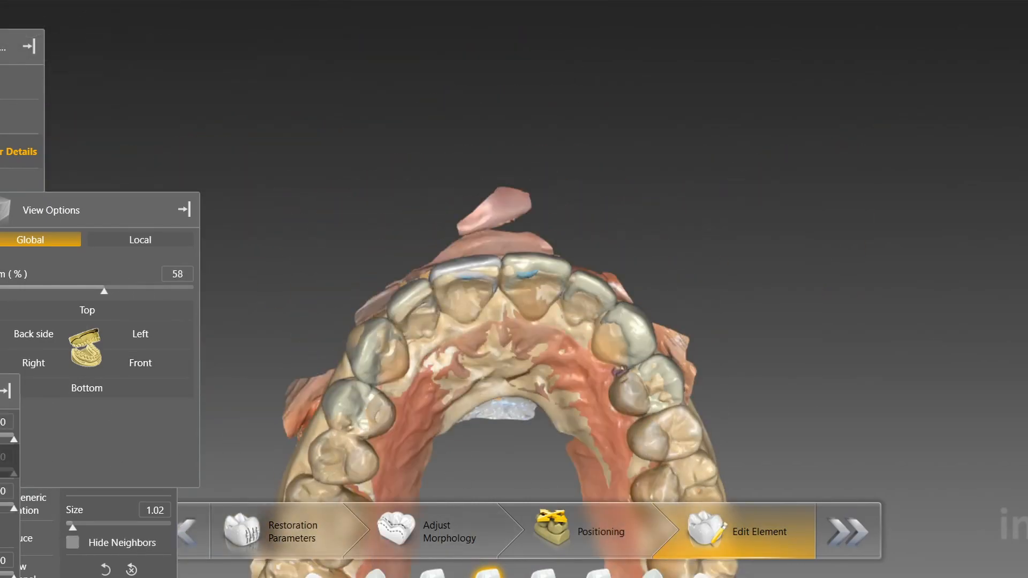
# Display the contact colours and shape the upper right first premolar's mesial contact area at size 2.30
pyautogui.click(4, 491)
pyautogui.scroll(3, 514, 289)
pyautogui.click(2, 234)
pyautogui.moveTo(382, 338); pyautogui.dragTo(482, 300, button='right')
pyautogui.scroll(3, 580, 282)
pyautogui.click(4, 491)
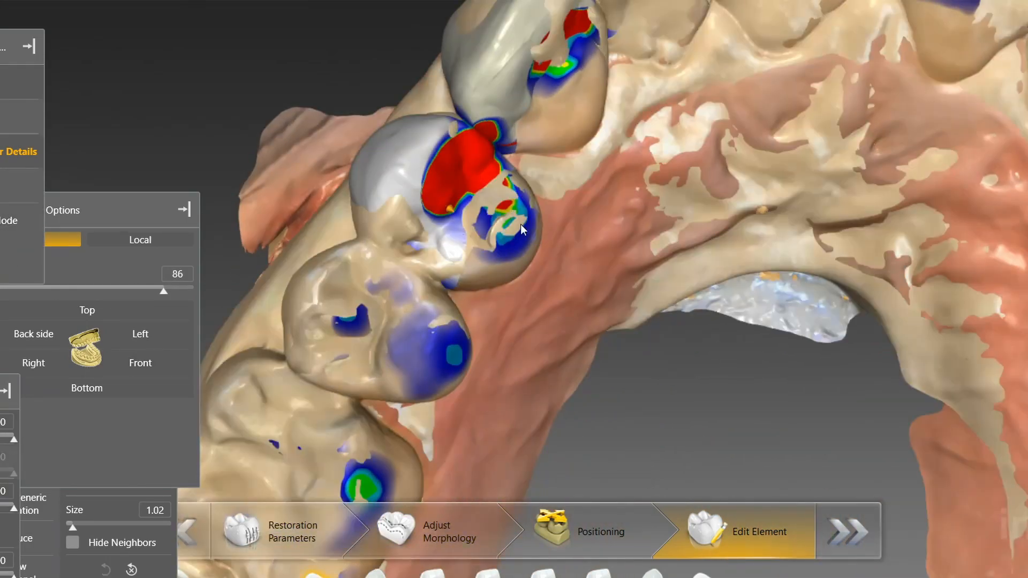
pyautogui.scroll(2, 509, 229)
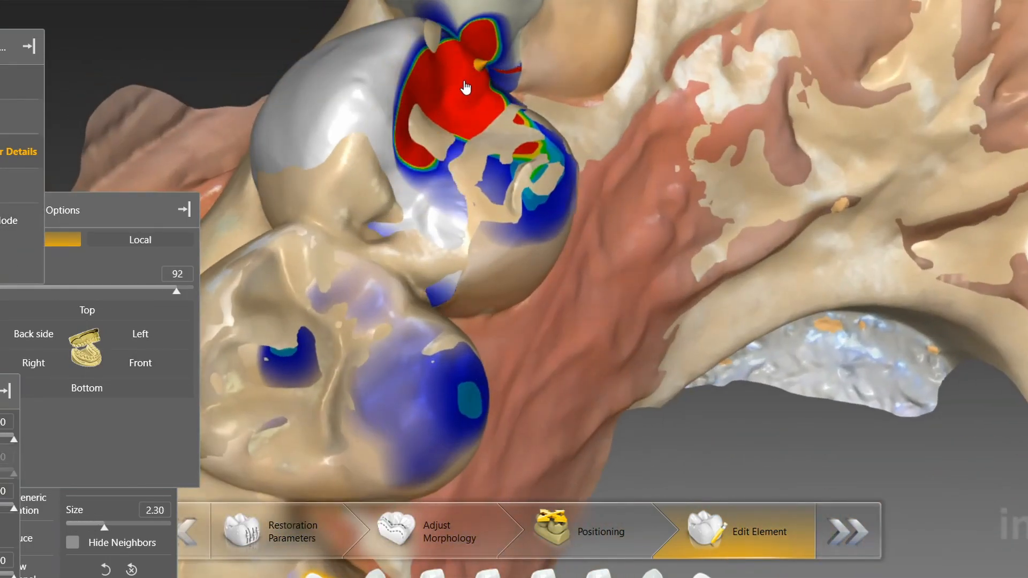
pyautogui.click(484, 49)
pyautogui.scroll(-2, 484, 49)
# Select the upper left canine and shape its mesial palatal contact area at size 2.30
pyautogui.moveTo(482, 43)
pyautogui.mouseDown(button='right')
pyautogui.moveTo(581, 321)
pyautogui.moveTo(653, 208)
pyautogui.moveTo(535, 131)
pyautogui.moveTo(673, 151)
pyautogui.moveTo(505, 360)
pyautogui.moveTo(542, 305)
pyautogui.moveTo(557, 332)
pyautogui.mouseUp(button='right')
pyautogui.scroll(-2, 652, 208)
pyautogui.click(789, 214)
pyautogui.moveTo(695, 271); pyautogui.dragTo(669, 257, button='right')
pyautogui.click(620, 150)
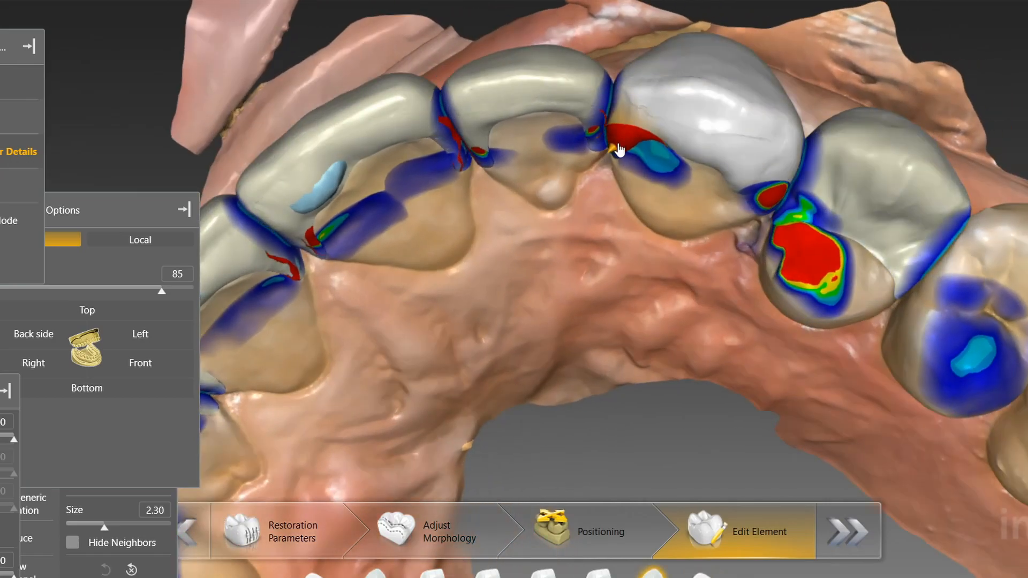
pyautogui.scroll(-3, 613, 107)
pyautogui.moveTo(613, 107); pyautogui.dragTo(616, 180, button='right')
pyautogui.scroll(-2, 616, 179)
# Examine the restorations around the arch from the occlusal and palatal sides
pyautogui.click(17, 95)
pyautogui.scroll(5, 404, 187)
pyautogui.moveTo(420, 88)
pyautogui.mouseDown(button='right')
pyautogui.moveTo(428, 91)
pyautogui.moveTo(380, 119)
pyautogui.moveTo(436, 122)
pyautogui.mouseUp(button='right')
pyautogui.scroll(2, 428, 91)
pyautogui.moveTo(418, 161)
pyautogui.mouseDown(button='right')
pyautogui.moveTo(619, 111)
pyautogui.moveTo(564, 192)
pyautogui.mouseUp(button='right')
pyautogui.scroll(-2, 564, 192)
pyautogui.moveTo(522, 280); pyautogui.dragTo(469, 164, button='right')
pyautogui.scroll(-5, 469, 163)
pyautogui.scroll(-4, 297, 150)
pyautogui.moveTo(297, 149); pyautogui.dragTo(407, 383, button='right')
# Contour the upper right central incisor at size 0.98 and the upper left one's distal incisal corner at size 1.88 against the grid
pyautogui.click(140, 363)
pyautogui.scroll(8, 471, 439)
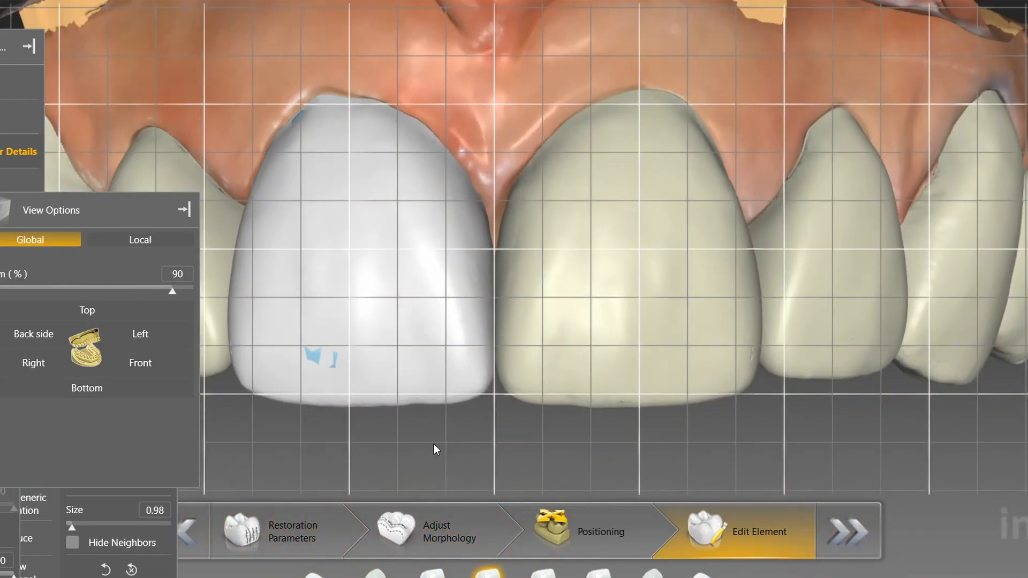
pyautogui.scroll(-1, 433, 444)
pyautogui.scroll(2, 434, 444)
pyautogui.scroll(-1, 557, 475)
pyautogui.click(751, 409)
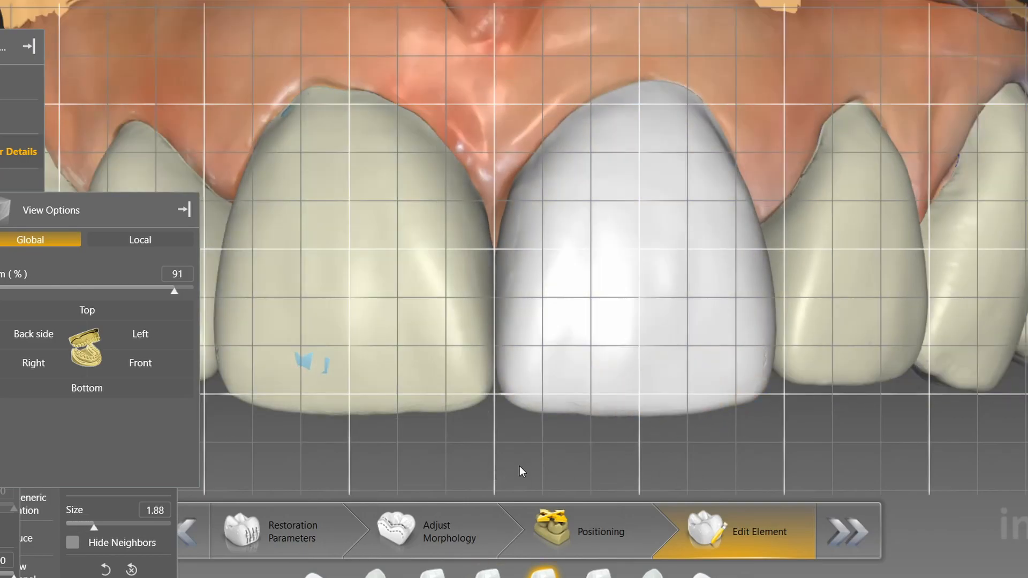
# Check the midline contact and shape the upper right central incisor's mesial side at size 2.28 and the upper left one's corner at 0.93
pyautogui.moveTo(519, 469); pyautogui.dragTo(495, 446, button='right')
pyautogui.keyDown('ctrl'); pyautogui.scroll(3, 495, 446); pyautogui.keyUp('ctrl')
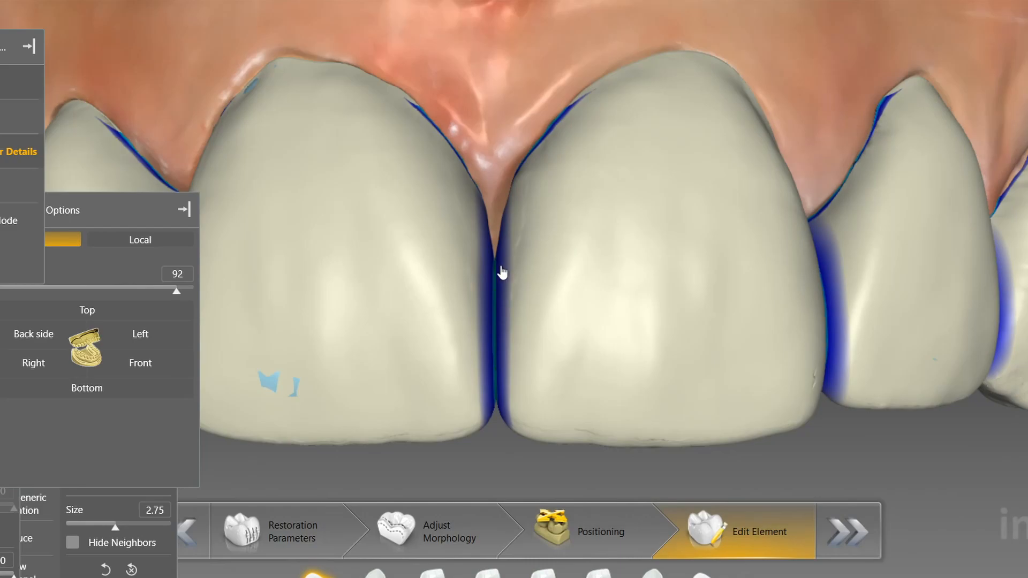
pyautogui.keyDown('ctrl'); pyautogui.scroll(-2, 491, 299); pyautogui.keyUp('ctrl')
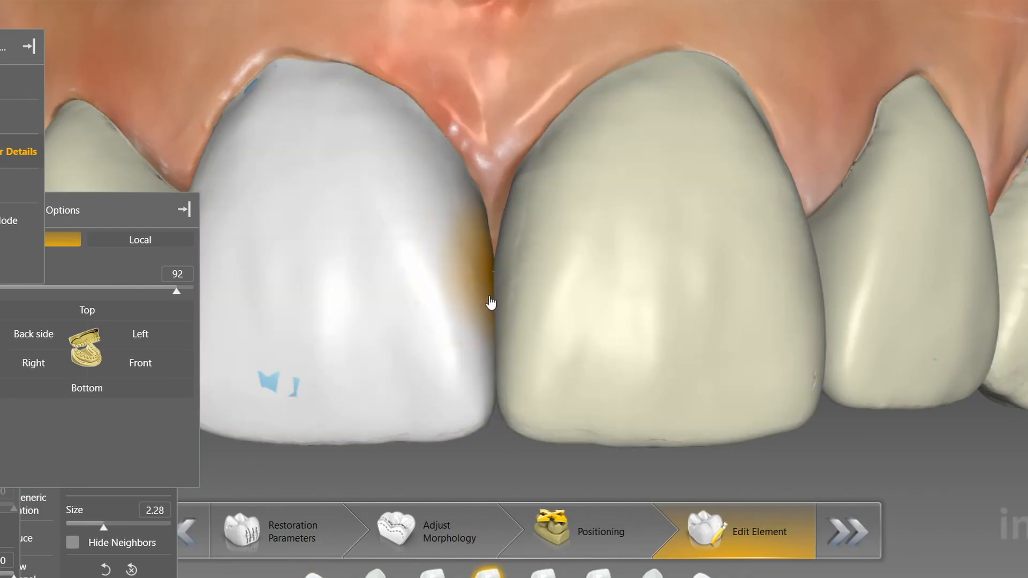
pyautogui.moveTo(494, 283); pyautogui.dragTo(477, 135, button='middle')
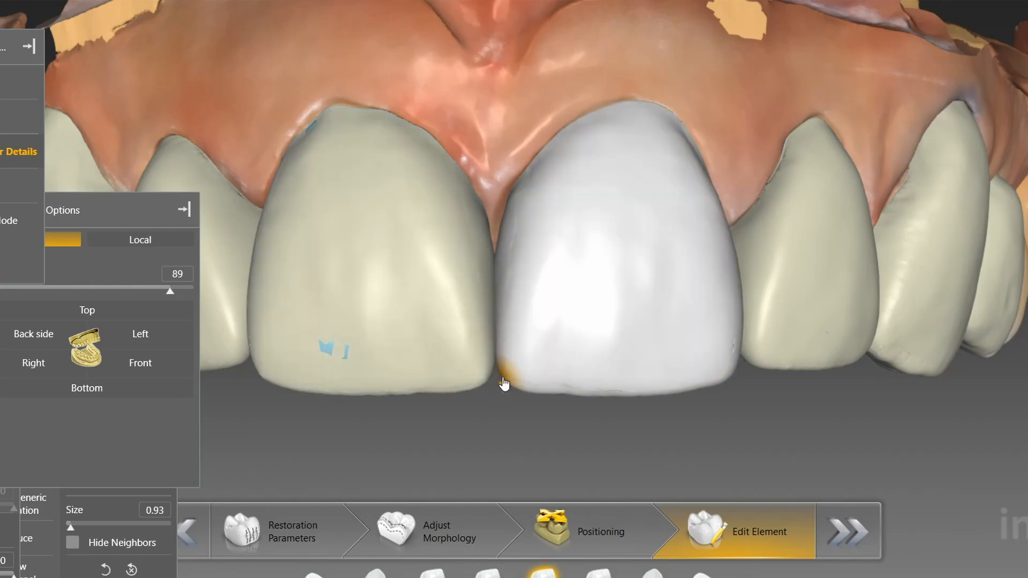
# Isolate the upper left central incisor and smooth its labial and mesial surfaces at 10% strength
pyautogui.scroll(-3, 493, 430)
pyautogui.moveTo(516, 427)
pyautogui.mouseDown(button='right')
pyautogui.moveTo(497, 345)
pyautogui.moveTo(521, 432)
pyautogui.mouseUp(button='right')
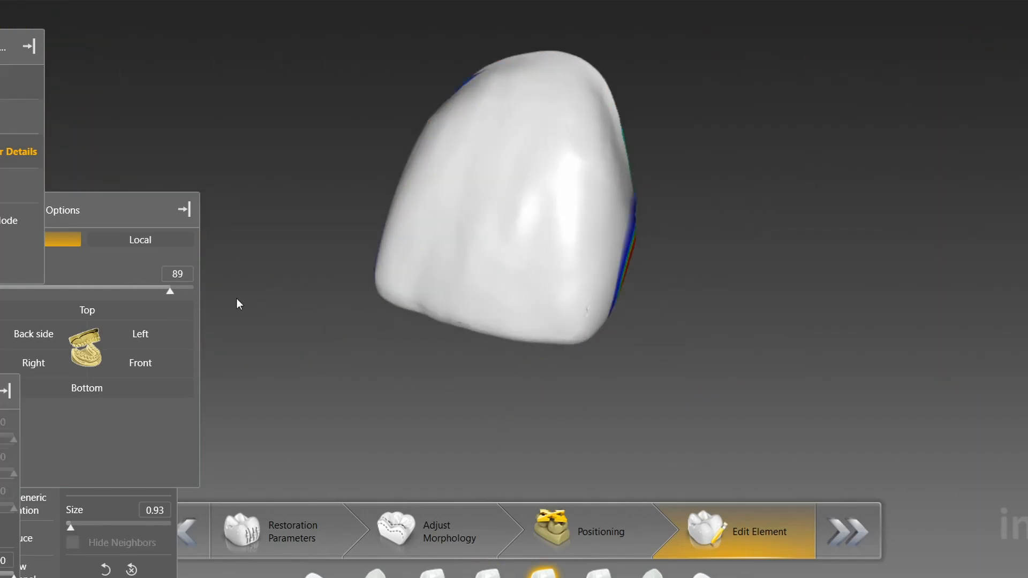
pyautogui.scroll(4, 753, 267)
pyautogui.rightClick(753, 268)
pyautogui.moveTo(801, 276)
pyautogui.click(927, 277)
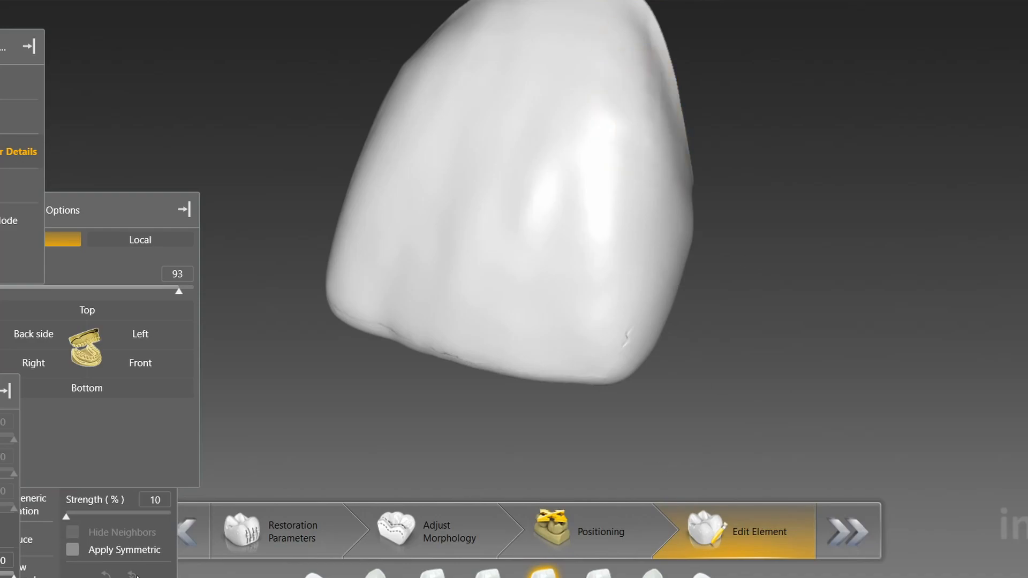
pyautogui.moveTo(685, 256)
pyautogui.mouseDown(button='right')
pyautogui.moveTo(682, 235)
pyautogui.moveTo(696, 268)
pyautogui.mouseUp(button='right')
pyautogui.moveTo(644, 352)
pyautogui.mouseDown(button='right')
pyautogui.moveTo(609, 342)
pyautogui.moveTo(595, 322)
pyautogui.moveTo(604, 326)
pyautogui.moveTo(502, 350)
pyautogui.mouseUp(button='right')
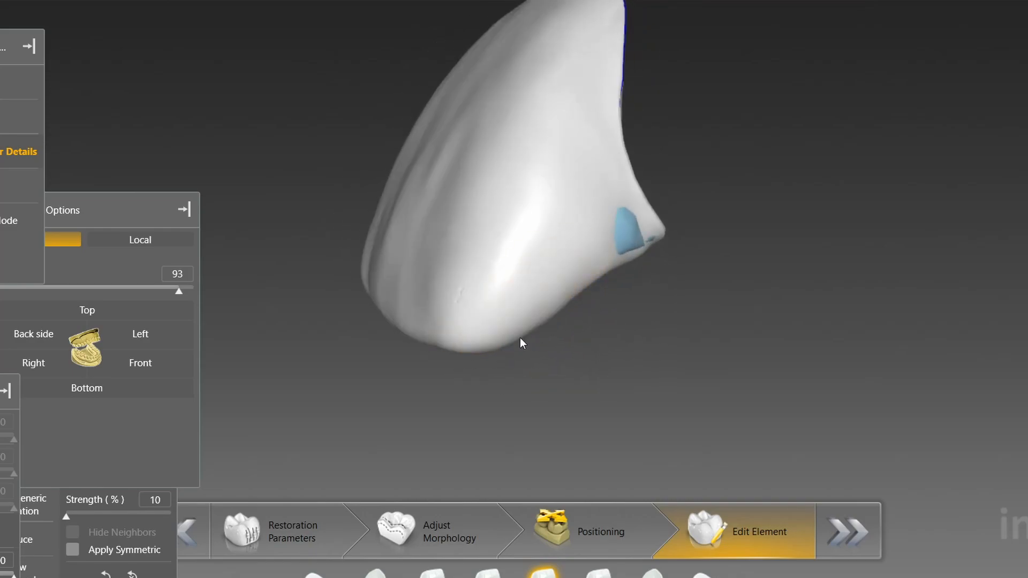
pyautogui.moveTo(699, 214); pyautogui.dragTo(388, 211, button='right')
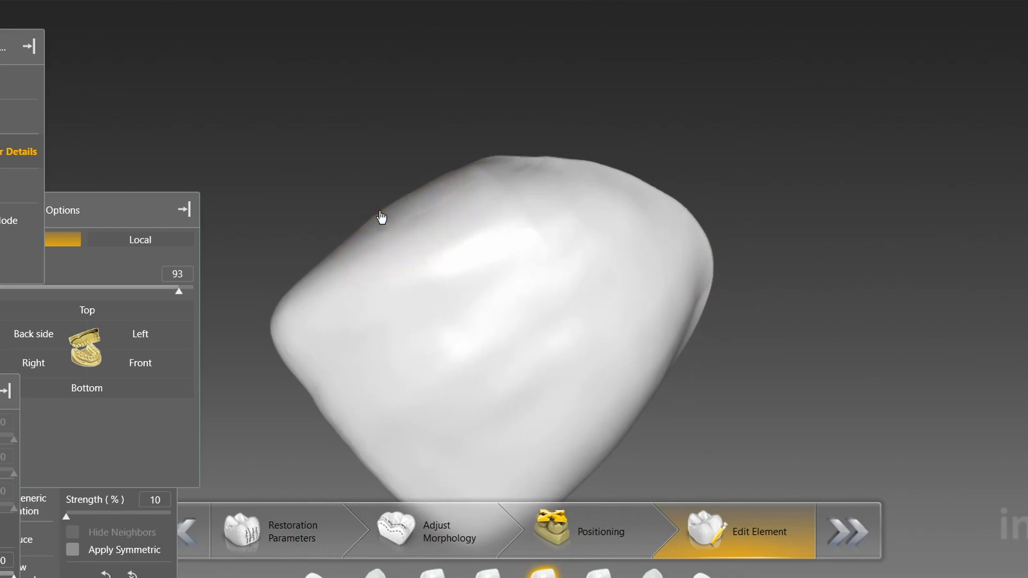
pyautogui.moveTo(488, 169)
pyautogui.mouseDown(button='right')
pyautogui.moveTo(466, 201)
pyautogui.moveTo(372, 229)
pyautogui.moveTo(450, 238)
pyautogui.moveTo(306, 413)
pyautogui.moveTo(459, 188)
pyautogui.moveTo(342, 304)
pyautogui.moveTo(396, 216)
pyautogui.mouseUp(button='right')
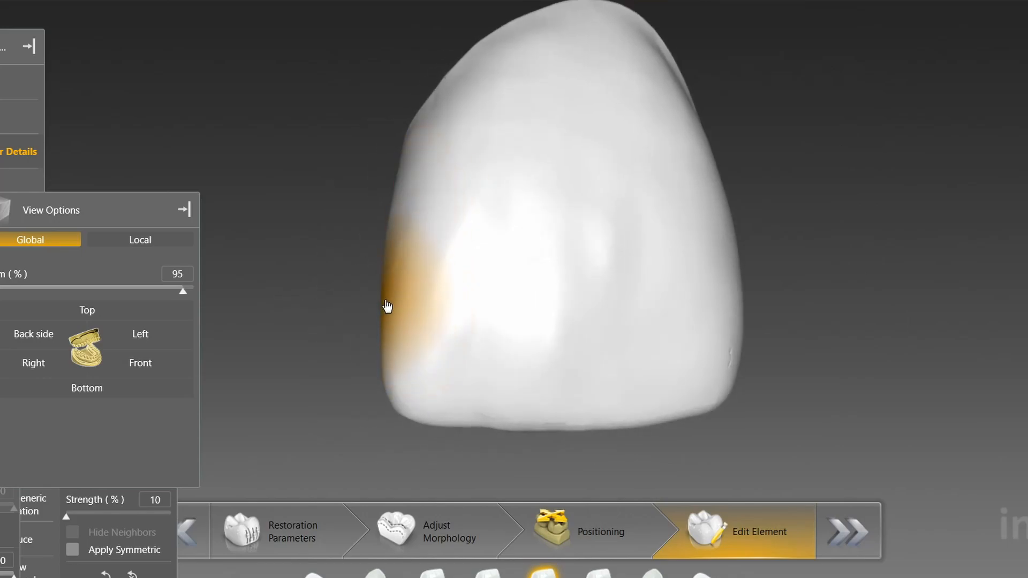
# Shape the upper left central incisor's mesial cervical contour at size 1.98 and its mesial palatal wing at 1.15
pyautogui.rightClick(353, 209)
pyautogui.moveTo(418, 261)
pyautogui.click(519, 282)
pyautogui.moveTo(397, 177); pyautogui.dragTo(404, 179, button='right')
pyautogui.scroll(3, 405, 177)
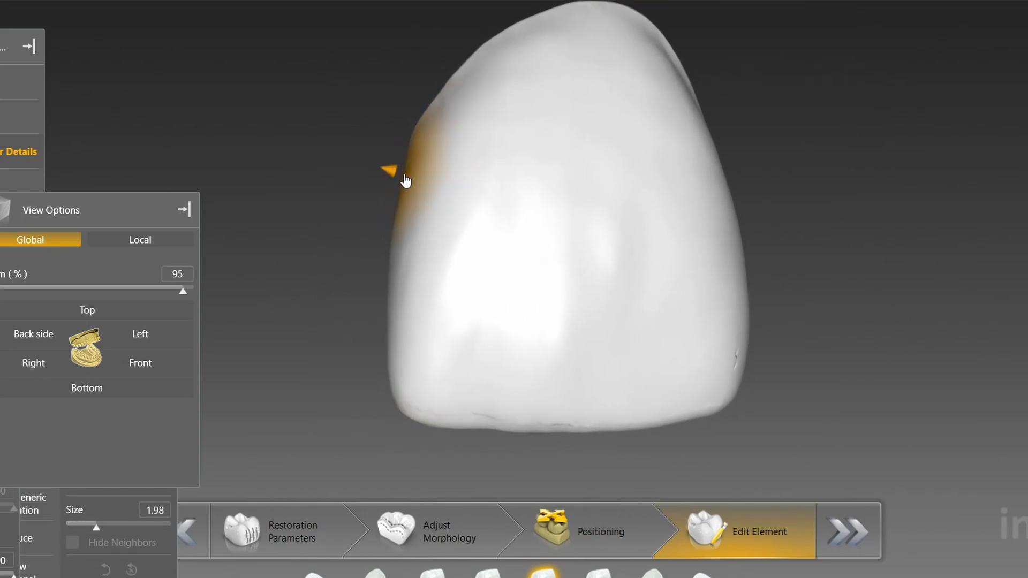
pyautogui.moveTo(771, 112)
pyautogui.mouseDown(button='right')
pyautogui.moveTo(734, 309)
pyautogui.moveTo(753, 251)
pyautogui.moveTo(698, 214)
pyautogui.moveTo(659, 97)
pyautogui.moveTo(628, 142)
pyautogui.moveTo(558, 165)
pyautogui.moveTo(801, 232)
pyautogui.moveTo(686, 350)
pyautogui.mouseUp(button='right')
pyautogui.scroll(-2, 738, 292)
pyautogui.scroll(-2, 705, 211)
pyautogui.scroll(-1, 659, 97)
pyautogui.scroll(3, 686, 351)
pyautogui.moveTo(714, 317); pyautogui.dragTo(710, 292, button='right')
pyautogui.scroll(-1, 710, 291)
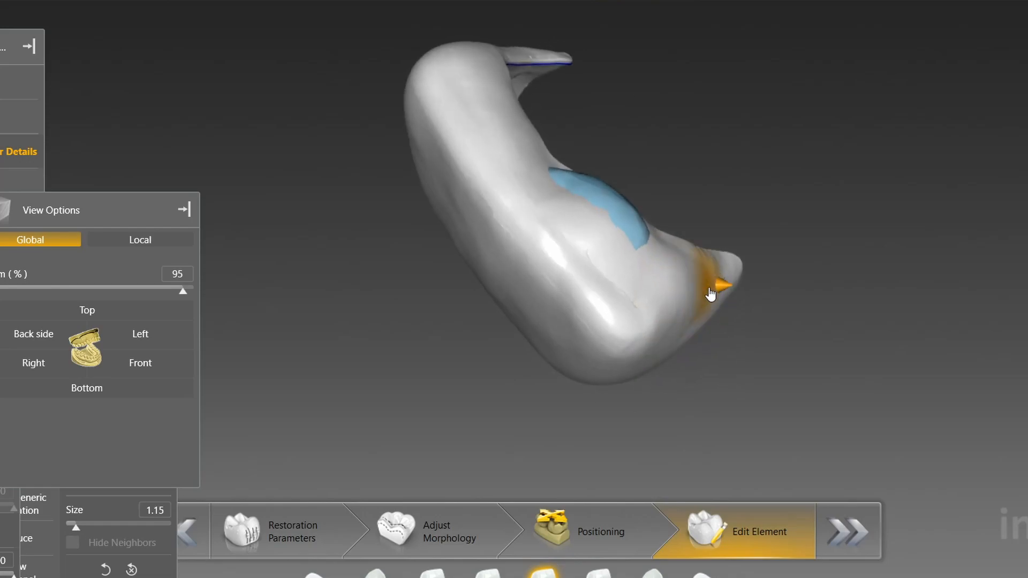
# Smooth the upper left central incisor's reshaped edges and proximal surfaces at 10% strength
pyautogui.scroll(-1, 759, 225)
pyautogui.moveTo(759, 225); pyautogui.dragTo(733, 304, button='right')
pyautogui.scroll(-3, 732, 304)
pyautogui.rightClick(732, 304)
pyautogui.moveTo(780, 317)
pyautogui.click(923, 337)
pyautogui.moveTo(611, 342); pyautogui.dragTo(595, 322, button='right')
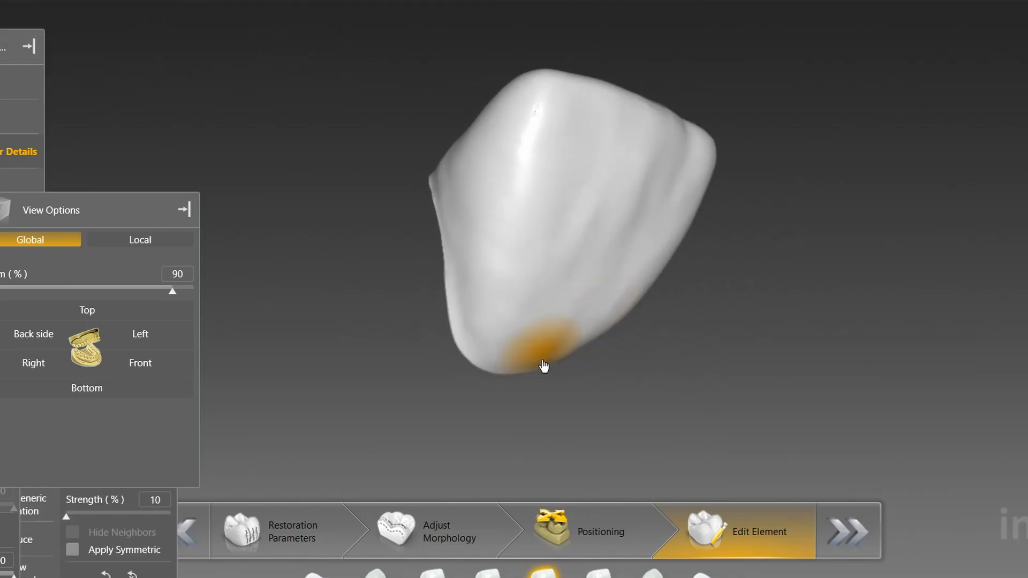
pyautogui.moveTo(545, 354); pyautogui.dragTo(565, 340, button='right')
pyautogui.moveTo(623, 313)
pyautogui.mouseDown(button='right')
pyautogui.moveTo(635, 312)
pyautogui.moveTo(593, 360)
pyautogui.moveTo(471, 340)
pyautogui.moveTo(546, 346)
pyautogui.moveTo(450, 213)
pyautogui.moveTo(462, 167)
pyautogui.moveTo(646, 277)
pyautogui.mouseUp(button='right')
# Add material to the upper left central incisor's palatal surface at 1.06 mm and 22% strength, and smooth the area
pyautogui.press('space')
pyautogui.press('space')
pyautogui.scroll(2, 646, 276)
pyautogui.scroll(-3, 483, 211)
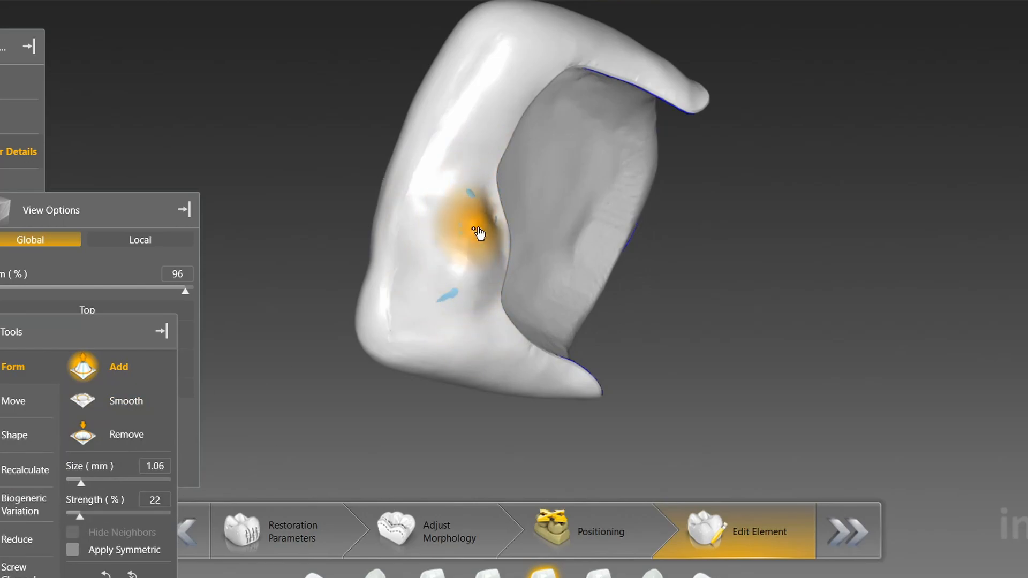
pyautogui.moveTo(479, 237); pyautogui.dragTo(702, 239)
pyautogui.click(118, 400)
pyautogui.scroll(-2, 703, 238)
pyautogui.scroll(3, 702, 239)
pyautogui.moveTo(71, 483); pyautogui.dragTo(74, 516)
pyautogui.moveTo(536, 243)
pyautogui.mouseDown()
pyautogui.moveTo(567, 325)
pyautogui.moveTo(458, 304)
pyautogui.moveTo(446, 246)
pyautogui.moveTo(449, 289)
pyautogui.mouseUp()
pyautogui.moveTo(670, 286)
pyautogui.mouseDown()
pyautogui.moveTo(801, 283)
pyautogui.moveTo(704, 170)
pyautogui.mouseUp()
# Shape the upper left central incisor's palatal margin individually in two directions at sizes 0.82 and 1.08
pyautogui.rightClick(705, 170)
pyautogui.moveTo(750, 220)
pyautogui.click(910, 241)
pyautogui.moveTo(583, 194)
pyautogui.mouseDown()
pyautogui.moveTo(633, 234)
pyautogui.moveTo(498, 300)
pyautogui.mouseUp()
pyautogui.scroll(-3, 498, 300)
pyautogui.moveTo(675, 236)
pyautogui.mouseDown()
pyautogui.moveTo(783, 177)
pyautogui.moveTo(565, 153)
pyautogui.mouseUp()
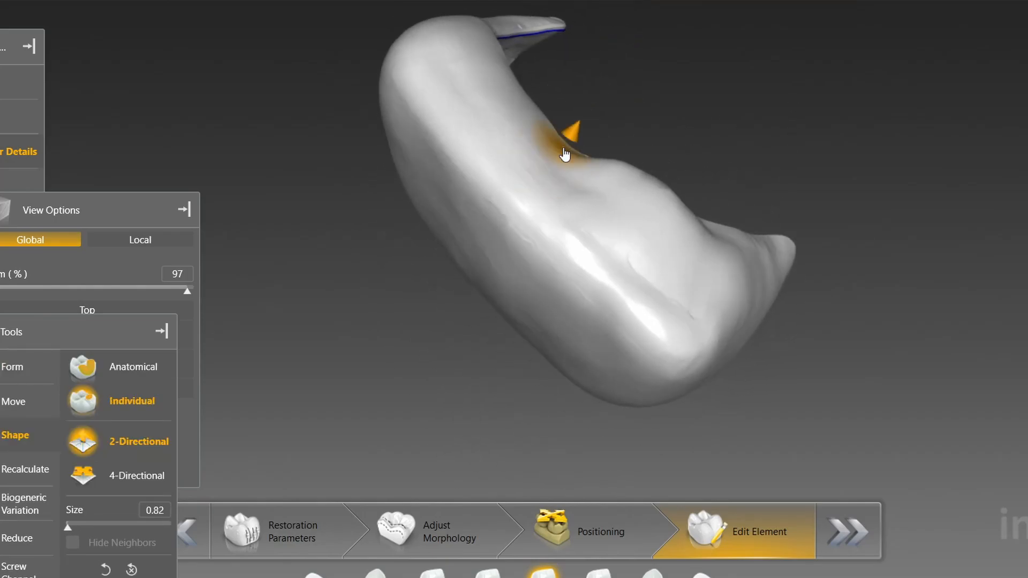
pyautogui.moveTo(681, 171); pyautogui.dragTo(375, 214, button='right')
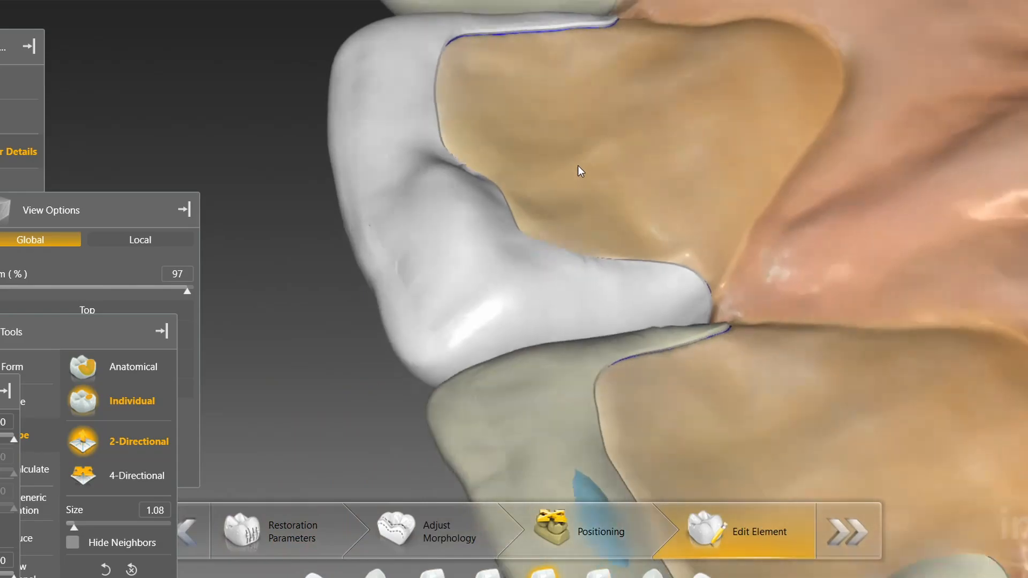
# Select the upper left lateral incisor and smooth its contact and palatal areas at 1.49 mm and 23% strength
pyautogui.scroll(-1, 579, 166)
pyautogui.moveTo(579, 166); pyautogui.dragTo(693, 42)
pyautogui.scroll(-3, 806, 125)
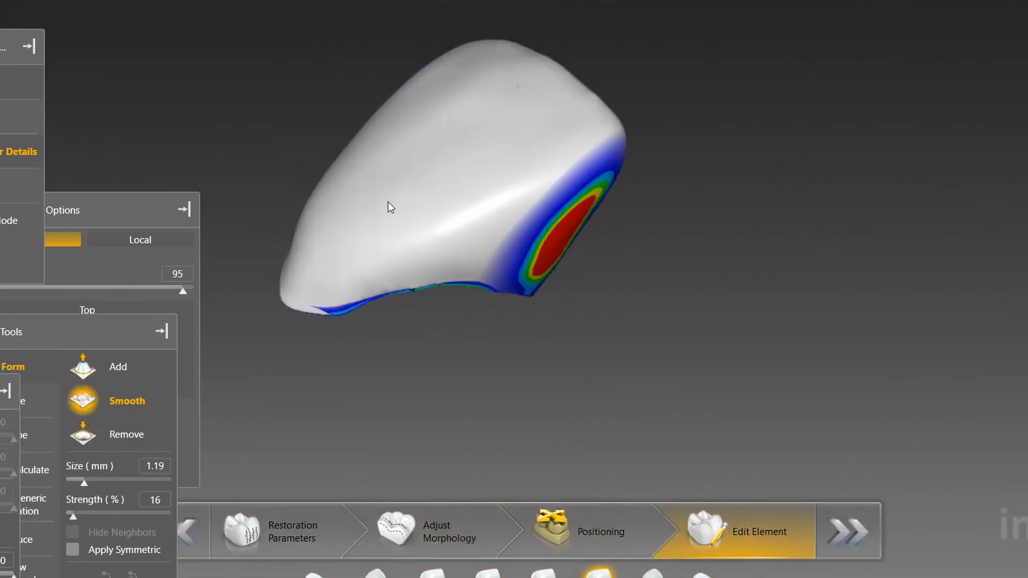
pyautogui.moveTo(388, 207); pyautogui.dragTo(393, 161)
pyautogui.scroll(3, 418, 119)
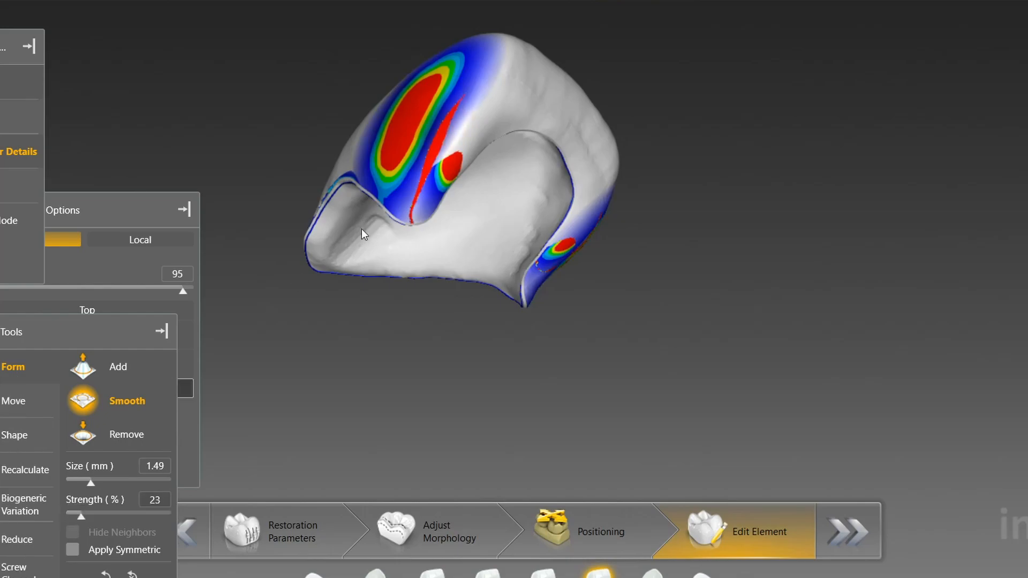
pyautogui.moveTo(415, 114)
pyautogui.mouseDown()
pyautogui.moveTo(489, 267)
pyautogui.moveTo(492, 328)
pyautogui.mouseUp()
pyautogui.moveTo(552, 366); pyautogui.dragTo(508, 330)
# Smooth the upper left central incisor's distal contact at 1.61 mm, and reshape it individually in two directions at size 1.45
pyautogui.moveTo(620, 234); pyautogui.dragTo(454, 286)
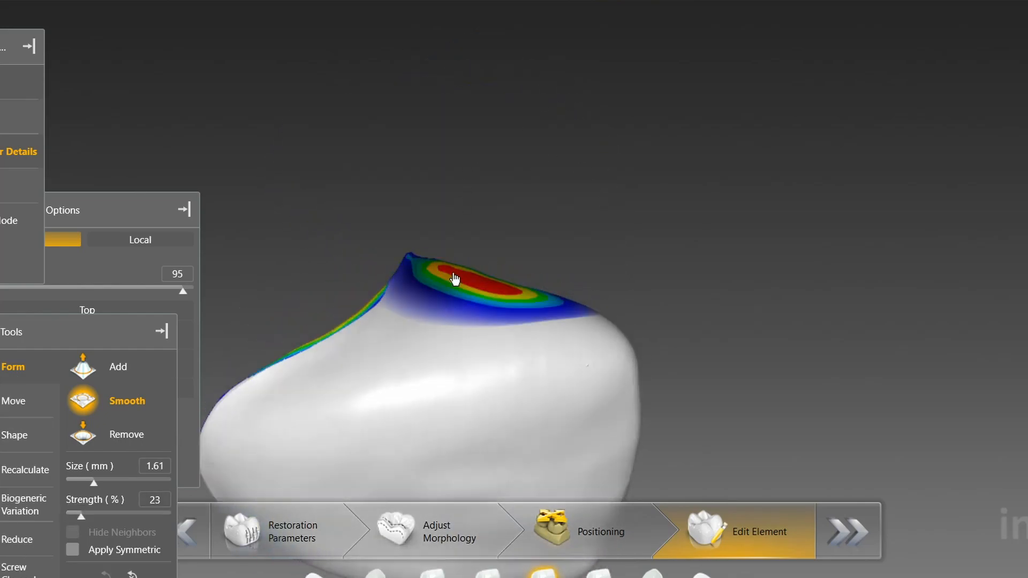
pyautogui.moveTo(526, 271); pyautogui.dragTo(507, 227)
pyautogui.scroll(1, 507, 227)
pyautogui.rightClick(516, 202)
pyautogui.moveTo(561, 255)
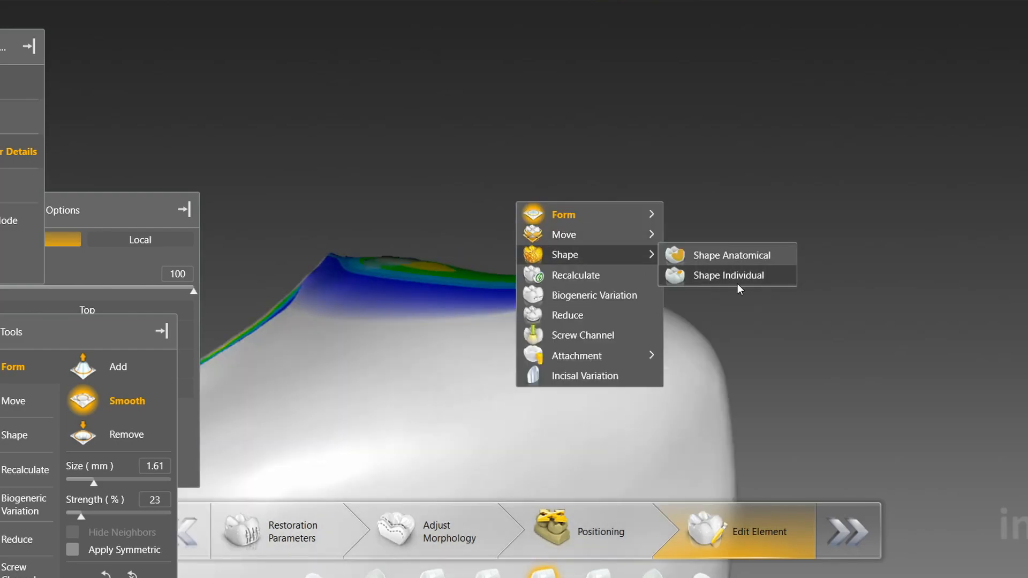
pyautogui.click(738, 277)
pyautogui.moveTo(391, 268)
pyautogui.mouseDown()
pyautogui.moveTo(364, 263)
pyautogui.moveTo(407, 263)
pyautogui.mouseUp()
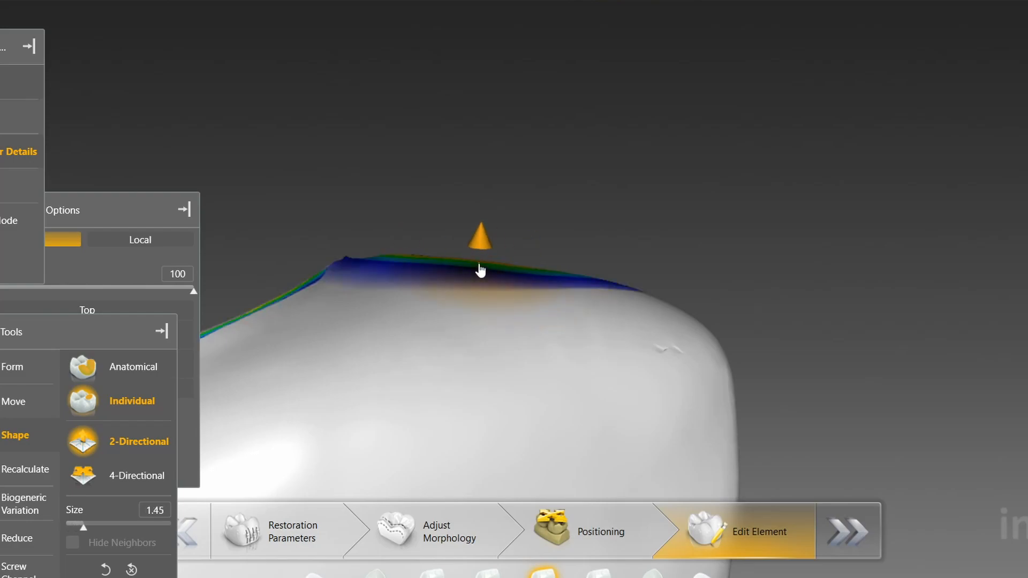
pyautogui.moveTo(472, 153); pyautogui.dragTo(289, 196)
# Smooth the mesial contact area of the upper left lateral incisor at 23% strength
pyautogui.scroll(-1, 377, 149)
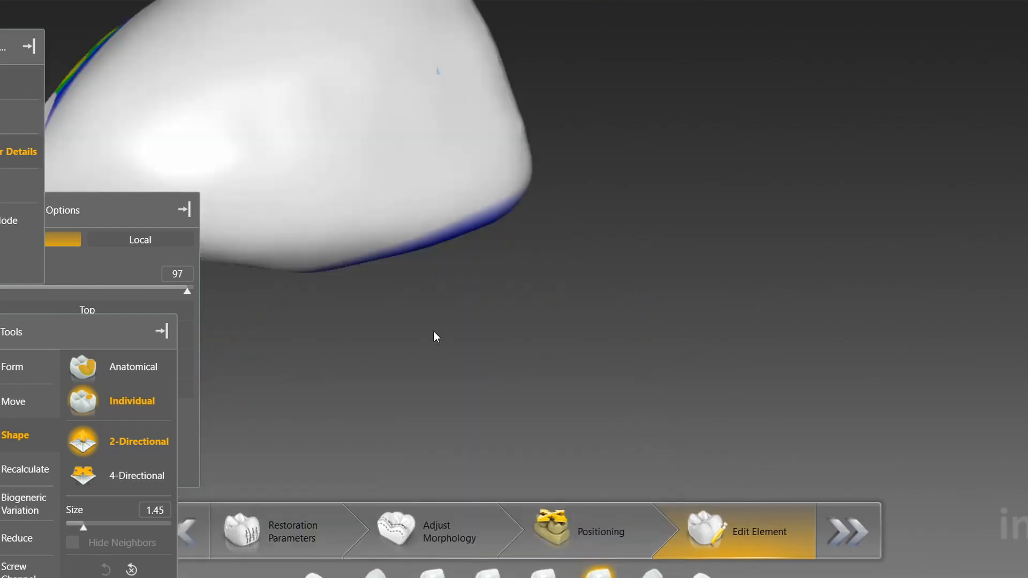
pyautogui.moveTo(434, 335); pyautogui.dragTo(503, 335)
pyautogui.rightClick(503, 335)
pyautogui.moveTo(551, 347)
pyautogui.click(705, 370)
pyautogui.moveTo(541, 370)
pyautogui.mouseDown()
pyautogui.moveTo(480, 285)
pyautogui.moveTo(581, 211)
pyautogui.moveTo(321, 427)
pyautogui.moveTo(614, 289)
pyautogui.moveTo(220, 346)
pyautogui.moveTo(298, 357)
pyautogui.moveTo(346, 461)
pyautogui.mouseUp()
pyautogui.scroll(1, 488, 281)
pyautogui.scroll(-7, 220, 346)
# Smooth the upper left canine's palatal side at 2.96 mm and add material there at 1.36 mm, both at 23% strength
pyautogui.click(303, 219)
pyautogui.scroll(10, 291, 218)
pyautogui.moveTo(279, 219)
pyautogui.mouseDown()
pyautogui.moveTo(280, 269)
pyautogui.moveTo(334, 243)
pyautogui.moveTo(251, 215)
pyautogui.moveTo(247, 230)
pyautogui.mouseUp()
pyautogui.moveTo(370, 81); pyautogui.dragTo(392, 98)
pyautogui.moveTo(280, 280); pyautogui.dragTo(294, 188)
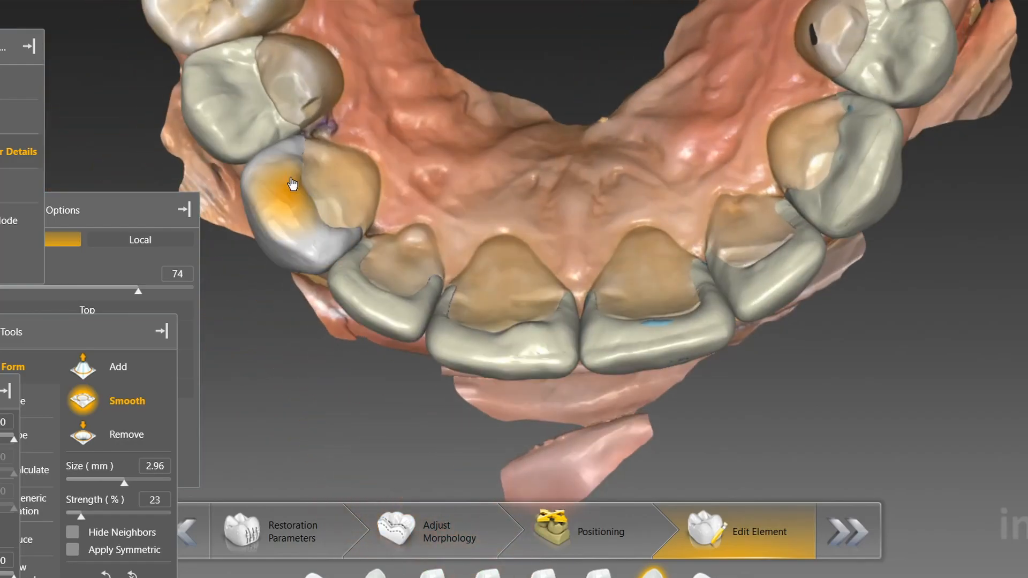
pyautogui.scroll(-3, 300, 171)
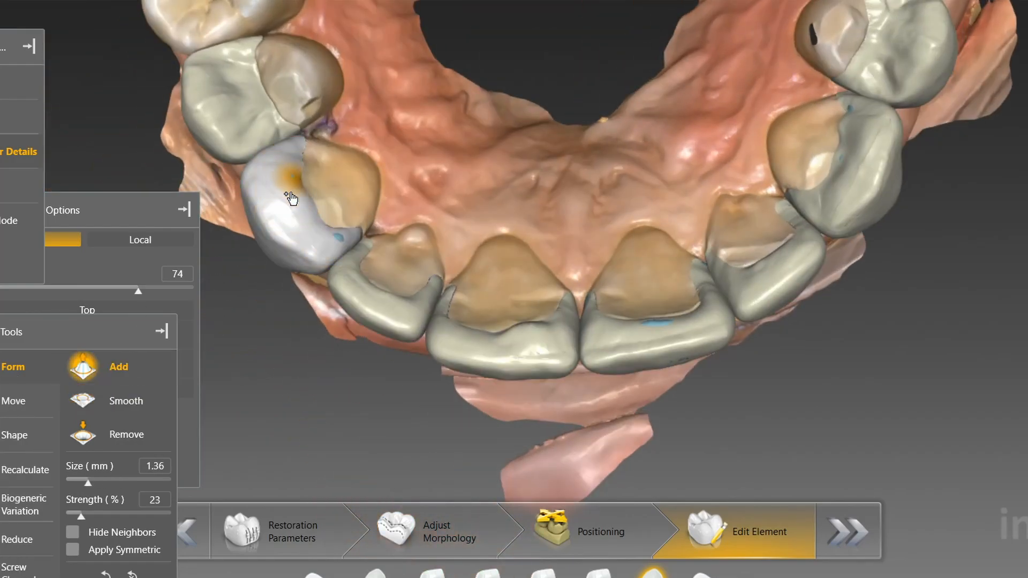
pyautogui.scroll(3, 377, 221)
pyautogui.scroll(-3, 273, 235)
pyautogui.moveTo(321, 181)
pyautogui.mouseDown()
pyautogui.moveTo(365, 110)
pyautogui.moveTo(509, 46)
pyautogui.mouseUp()
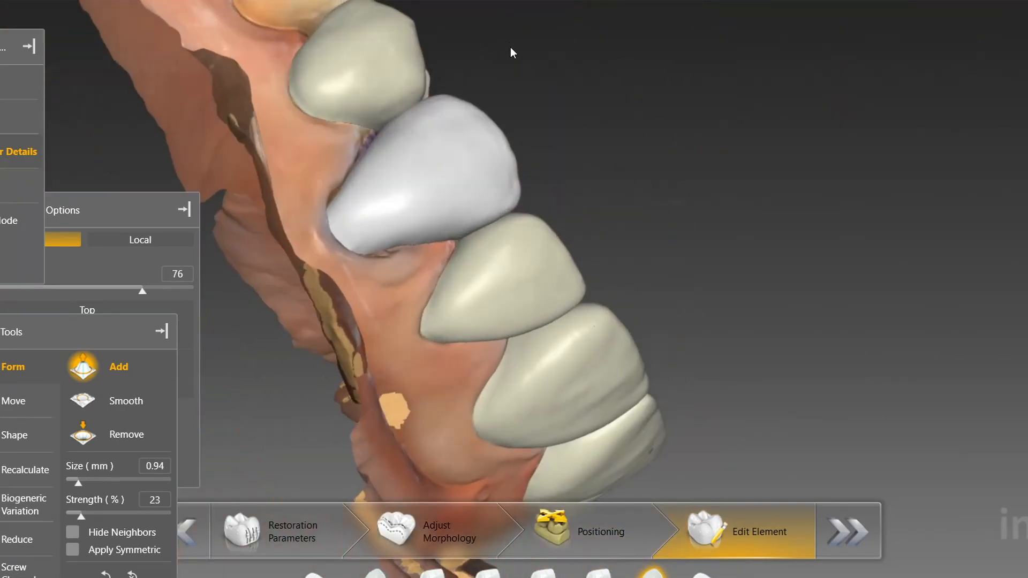
# Isolate the upper left canine and smooth its mesial contact at 2.24 mm and 23% strength
pyautogui.click(14, 85)
pyautogui.moveTo(300, 230); pyautogui.dragTo(546, 369, button='middle')
pyautogui.moveTo(546, 370); pyautogui.dragTo(482, 343)
pyautogui.click(125, 401)
pyautogui.scroll(5, 558, 266)
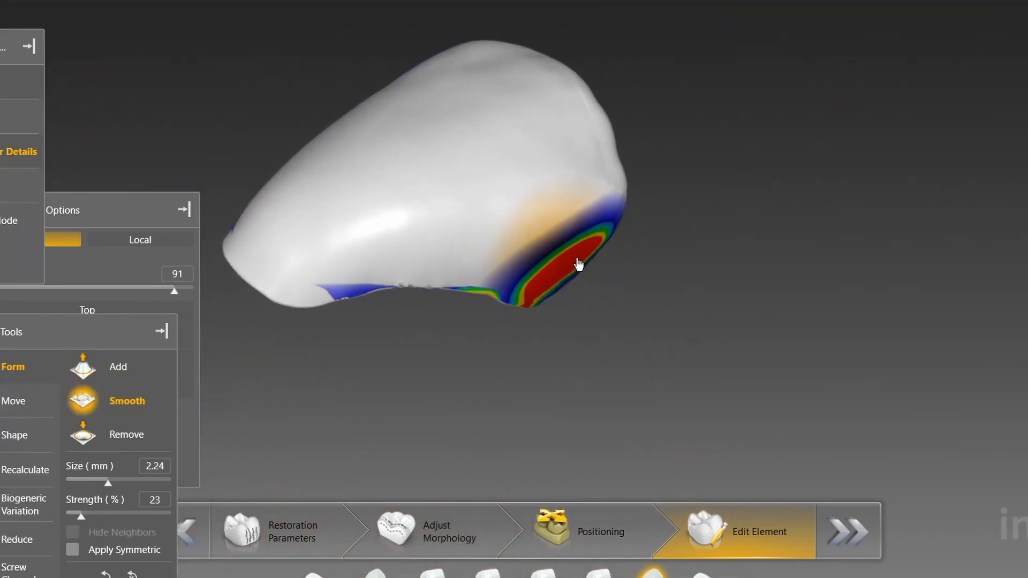
pyautogui.moveTo(565, 250); pyautogui.dragTo(541, 381)
# Select the upper left lateral incisor and shape its distal contact individually in two directions at size 1.45
pyautogui.click(598, 572)
pyautogui.moveTo(412, 250); pyautogui.dragTo(436, 284)
pyautogui.moveTo(551, 318); pyautogui.dragTo(591, 304)
pyautogui.rightClick(551, 264)
pyautogui.click(758, 335)
pyautogui.scroll(2, 544, 354)
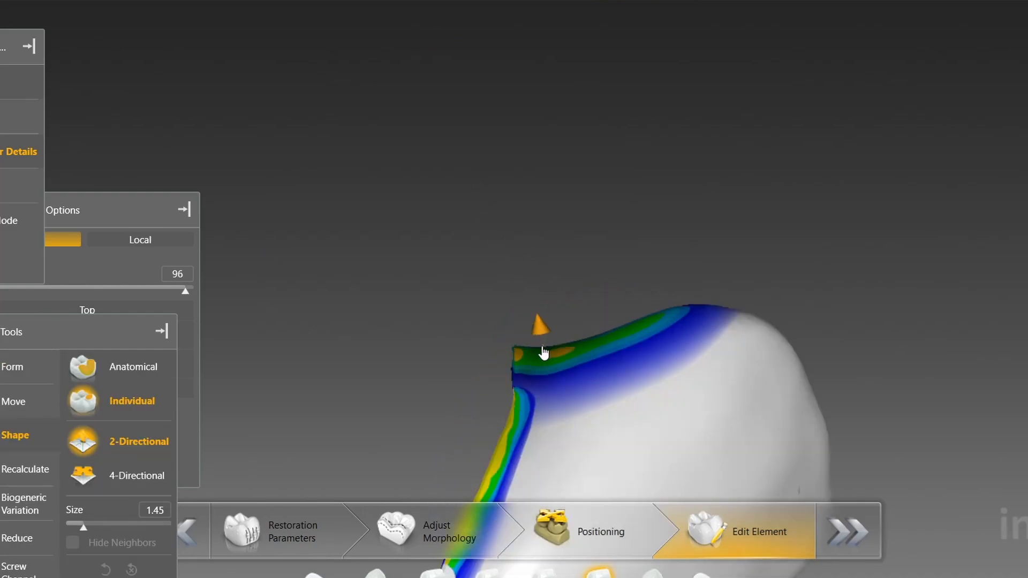
pyautogui.moveTo(558, 359); pyautogui.dragTo(557, 355)
pyautogui.moveTo(510, 280); pyautogui.dragTo(46, 363)
pyautogui.scroll(-2, 579, 332)
pyautogui.scroll(-3, 280, 351)
# Select the upper left canine and reduce its mesial contact with two-directional shaping at size 1.77
pyautogui.click(8, 427)
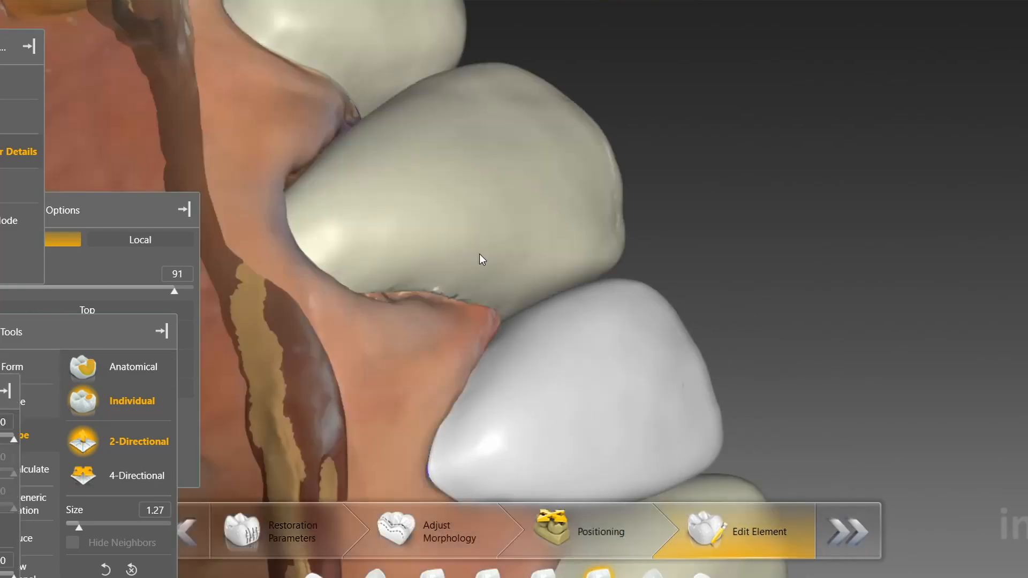
pyautogui.doubleClick(484, 262)
pyautogui.click(8, 427)
pyautogui.moveTo(250, 271); pyautogui.dragTo(300, 271)
pyautogui.scroll(2, 623, 254)
pyautogui.scroll(3, 623, 254)
pyautogui.moveTo(622, 254); pyautogui.dragTo(616, 263)
pyautogui.moveTo(570, 335); pyautogui.dragTo(565, 329, button='right')
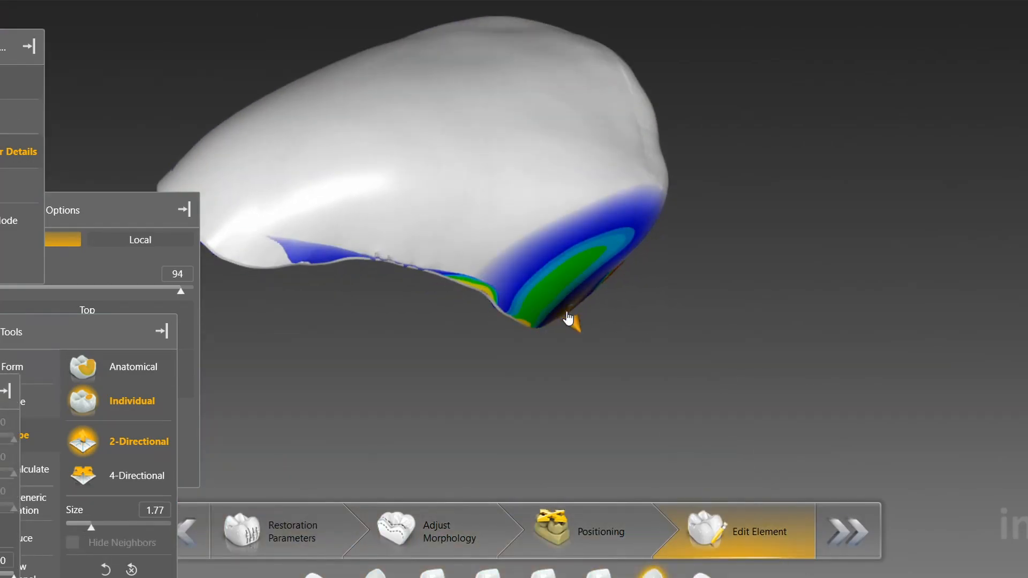
# Refine the contact between the upper left lateral incisor and canine at size 1.13, and check the neighboring contacts
pyautogui.click(599, 574)
pyautogui.moveTo(447, 352); pyautogui.dragTo(461, 370)
pyautogui.moveTo(502, 314); pyautogui.dragTo(609, 348, button='right')
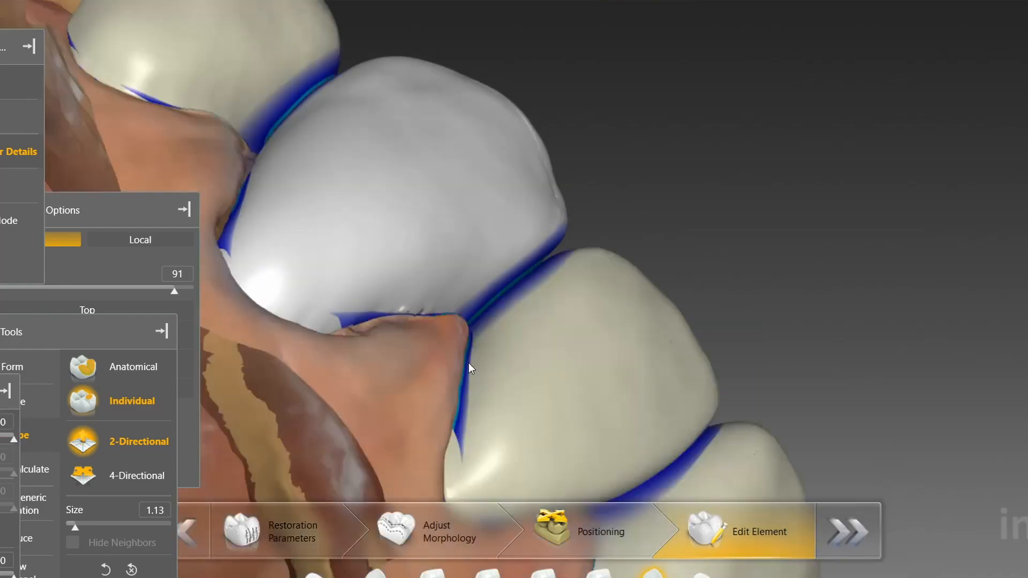
pyautogui.scroll(-2, 471, 342)
pyautogui.doubleClick(503, 343)
# Shape the upper left canine's mesial incisal corner with four-directional individual shaping at size 1.90
pyautogui.click(160, 369)
pyautogui.moveTo(878, 246); pyautogui.dragTo(771, 263, button='right')
pyautogui.doubleClick(766, 286)
pyautogui.scroll(5, 675, 377)
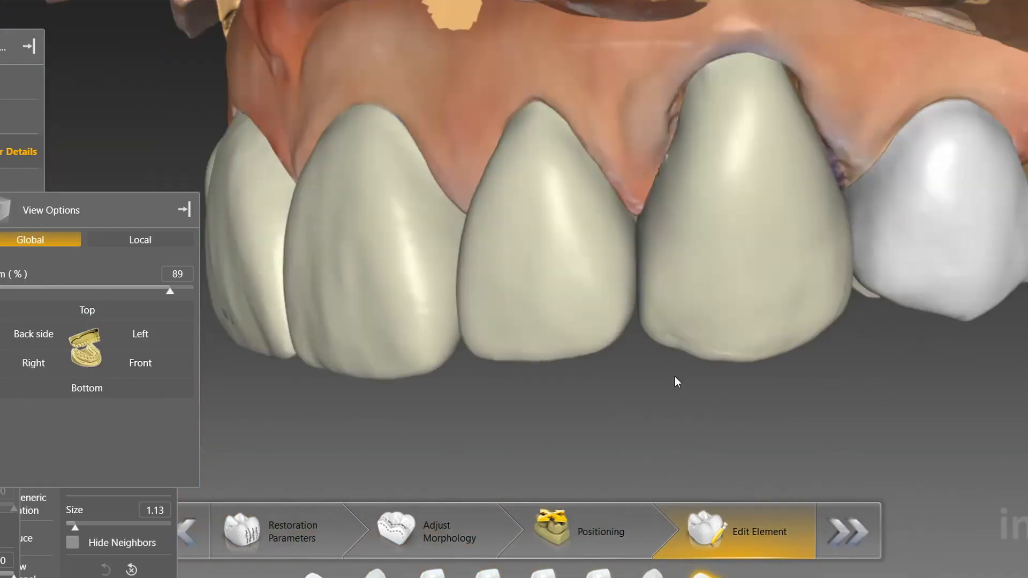
pyautogui.rightClick(379, 244)
pyautogui.click(425, 296)
pyautogui.scroll(2, 710, 373)
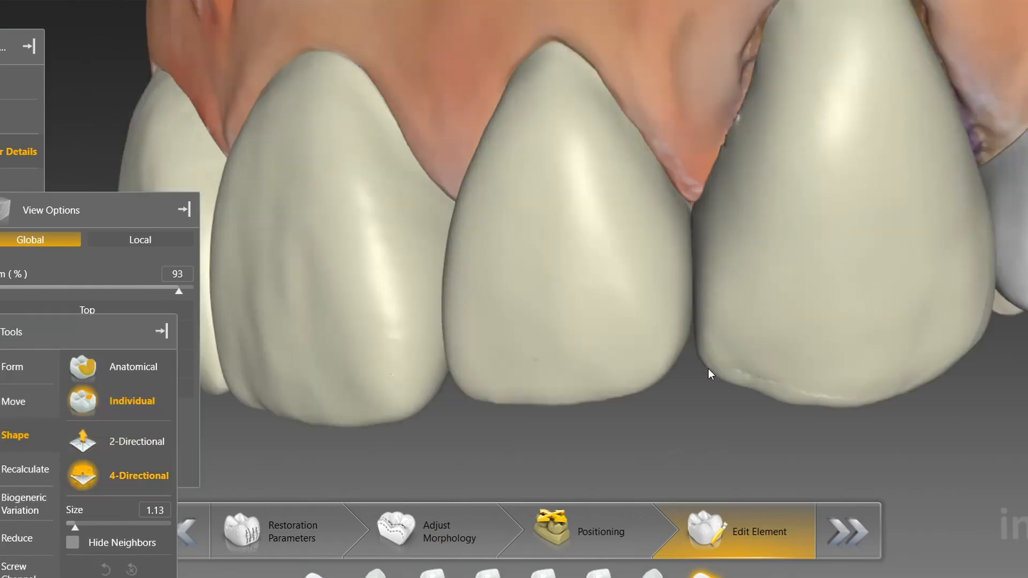
pyautogui.doubleClick(711, 370)
# Smooth the upper left canine's incisal edge at 1.16 mm and 23% strength
pyautogui.rightClick(348, 489)
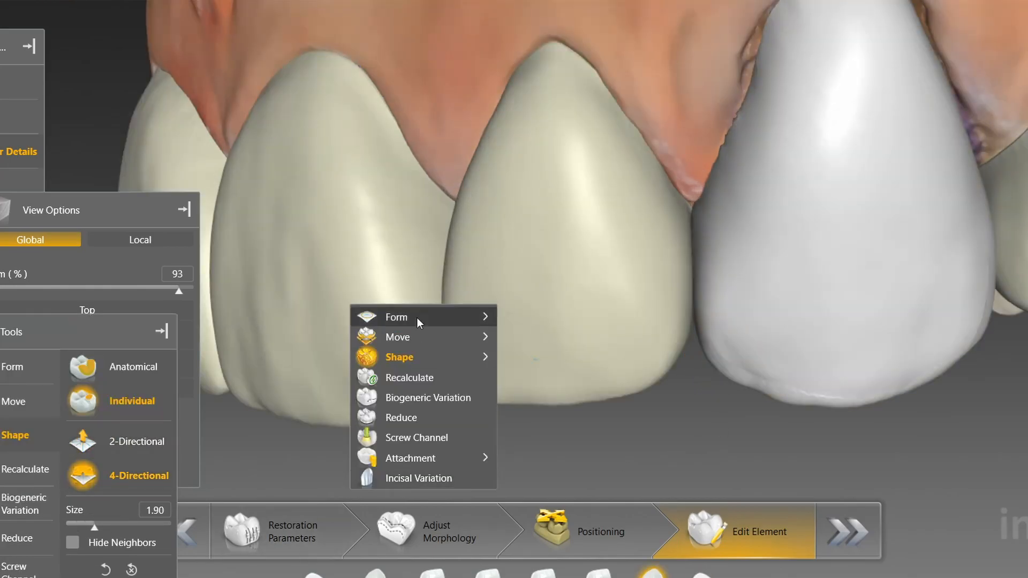
pyautogui.click(418, 322)
pyautogui.scroll(-4, 718, 326)
pyautogui.moveTo(758, 369); pyautogui.dragTo(803, 155, button='right')
pyautogui.moveTo(904, 158); pyautogui.dragTo(621, 353, button='right')
pyautogui.scroll(-2, 622, 354)
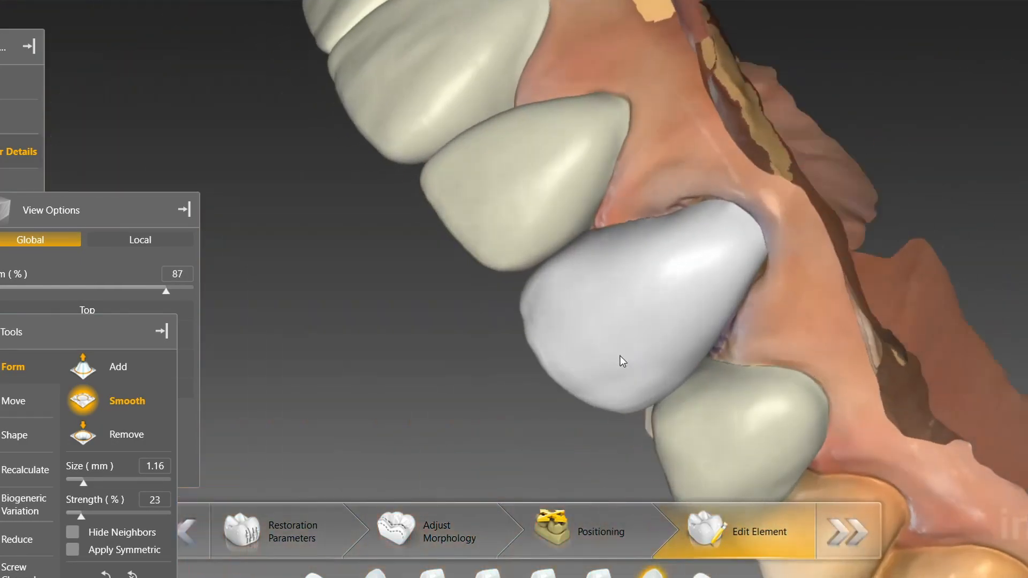
# Add material to the upper left lateral incisor's labial surface at 1.66 mm and 10% strength, and check the front view
pyautogui.click(190, 366)
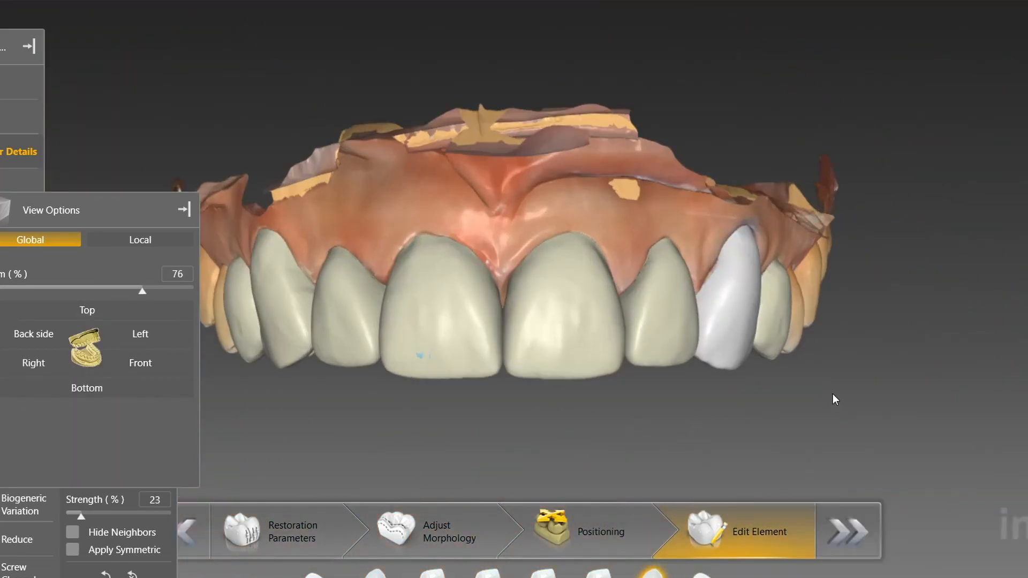
pyautogui.scroll(2, 836, 399)
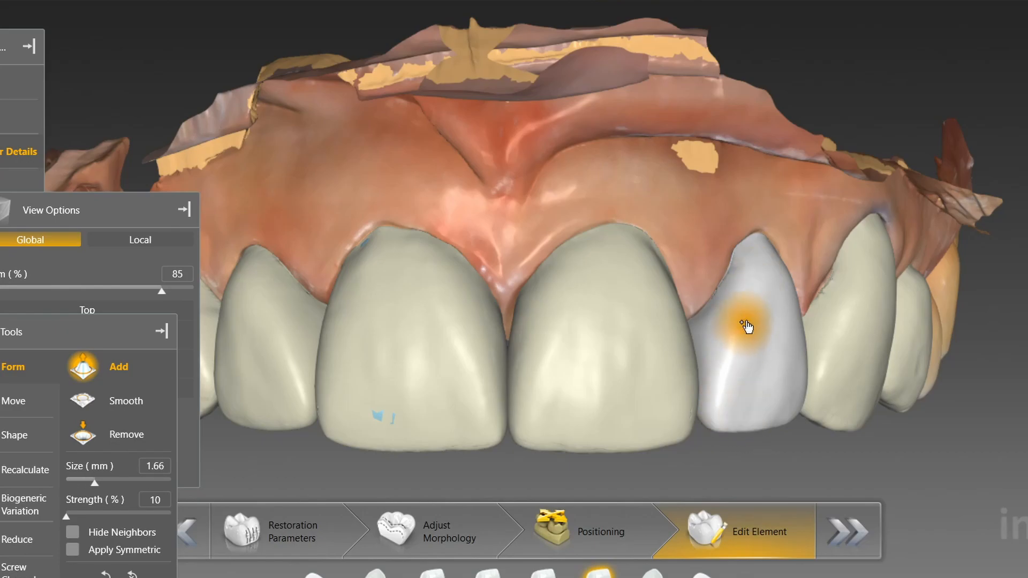
pyautogui.moveTo(748, 168); pyautogui.dragTo(682, 218)
pyautogui.click(140, 363)
pyautogui.scroll(3, 643, 440)
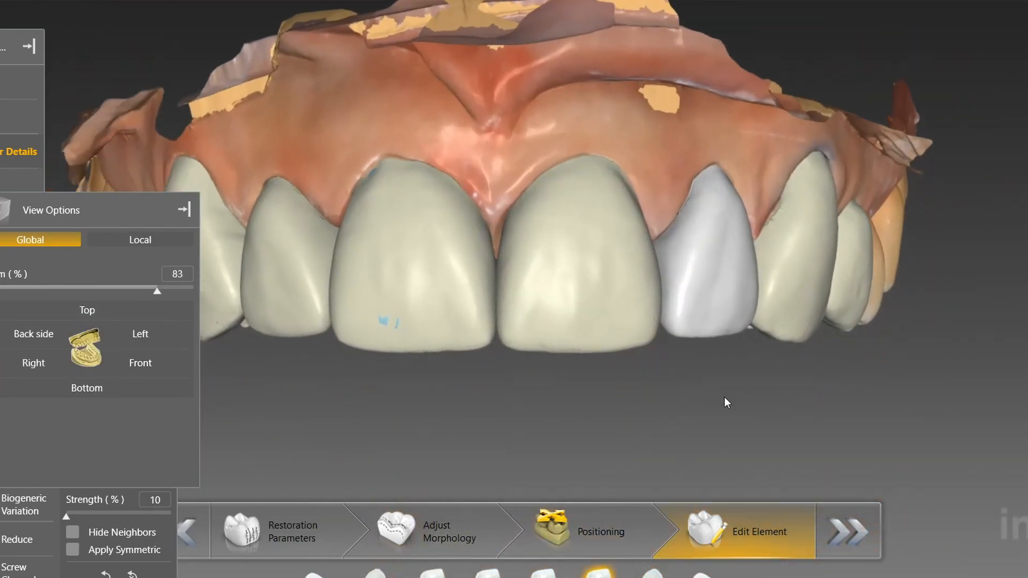
# Shape the upper left lateral incisor's mesial incisal corner in four directions at size 1.77, and smooth its mesial side at 10% strength
pyautogui.rightClick(355, 342)
pyautogui.click(426, 308)
pyautogui.click(482, 316)
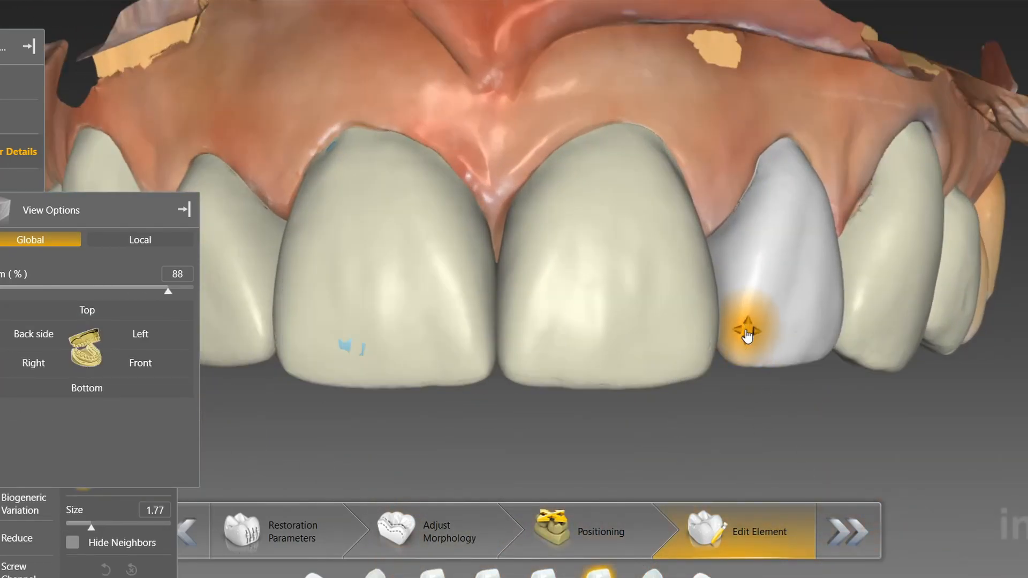
pyautogui.rightClick(757, 420)
pyautogui.click(943, 451)
pyautogui.moveTo(737, 276); pyautogui.dragTo(744, 259)
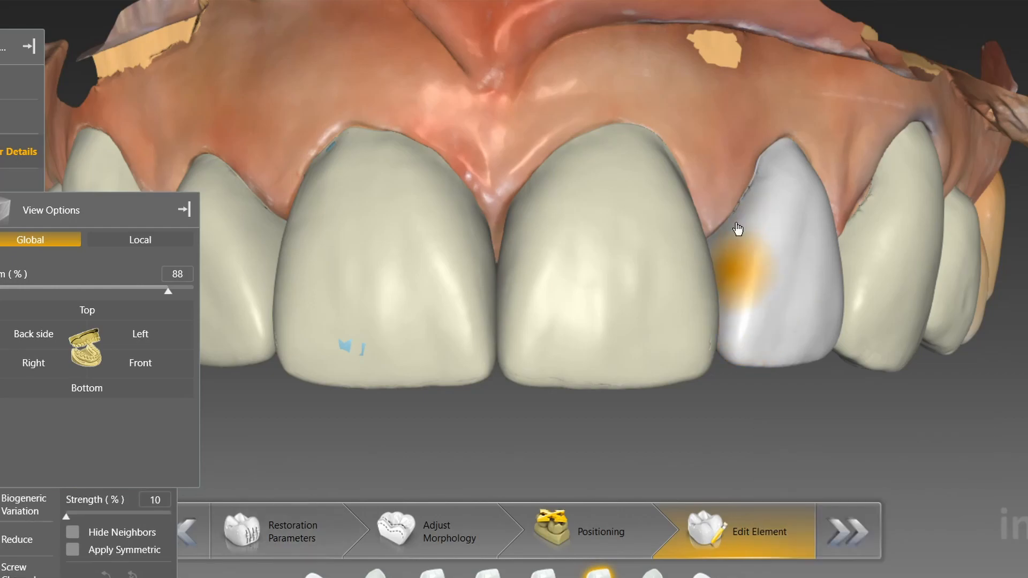
pyautogui.moveTo(763, 194); pyautogui.dragTo(787, 267)
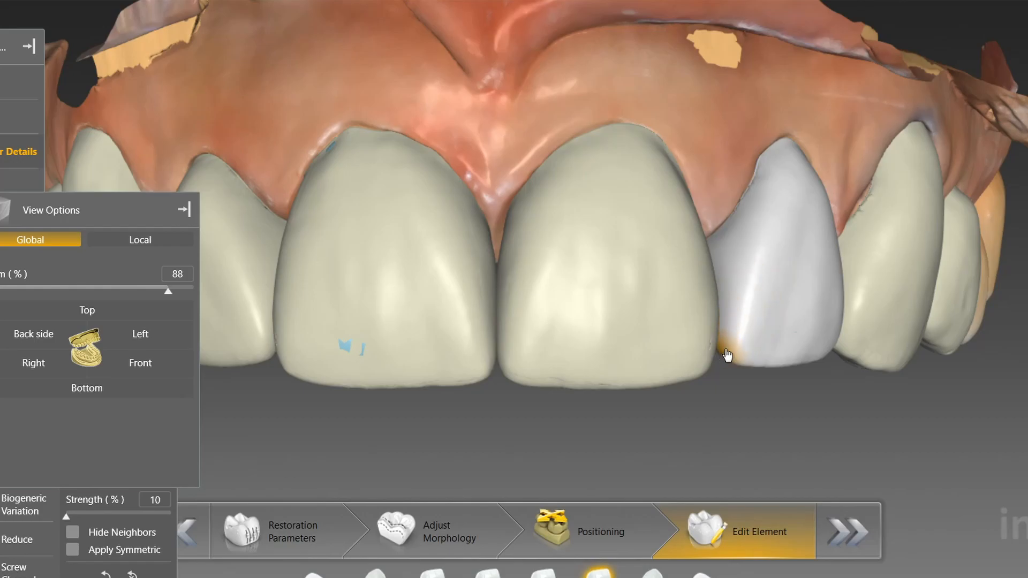
# Shape the upper left lateral incisor's incisal edge in four directions with individual shaping at sizes 1.77 and 3.70, and check the front view
pyautogui.moveTo(812, 204); pyautogui.dragTo(819, 346, button='right')
pyautogui.click(140, 363)
pyautogui.rightClick(615, 442)
pyautogui.click(803, 325)
pyautogui.moveTo(693, 451); pyautogui.dragTo(693, 397, button='middle')
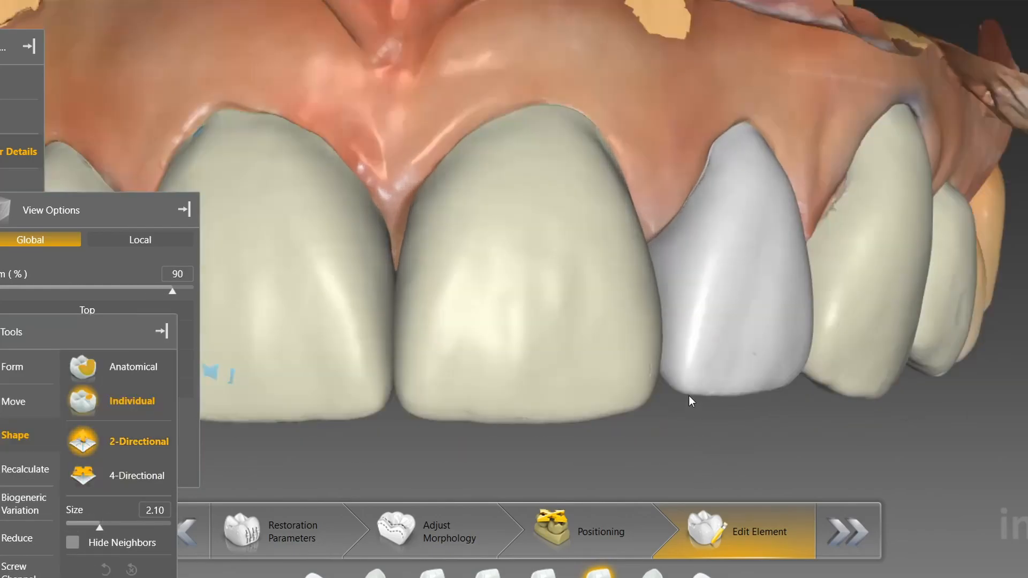
pyautogui.click(137, 476)
pyautogui.scroll(3, 695, 386)
pyautogui.scroll(-3, 692, 402)
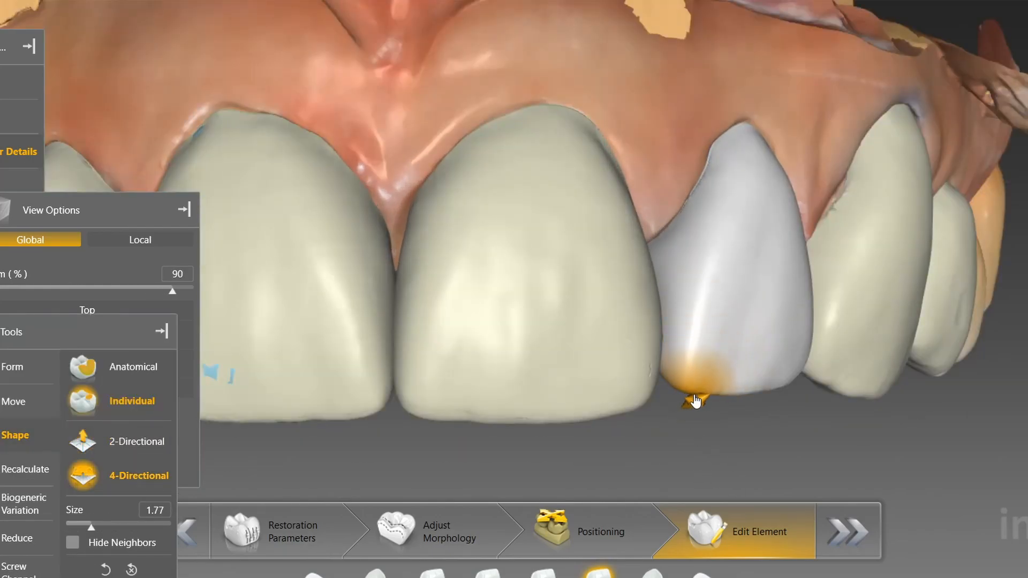
pyautogui.scroll(3, 709, 348)
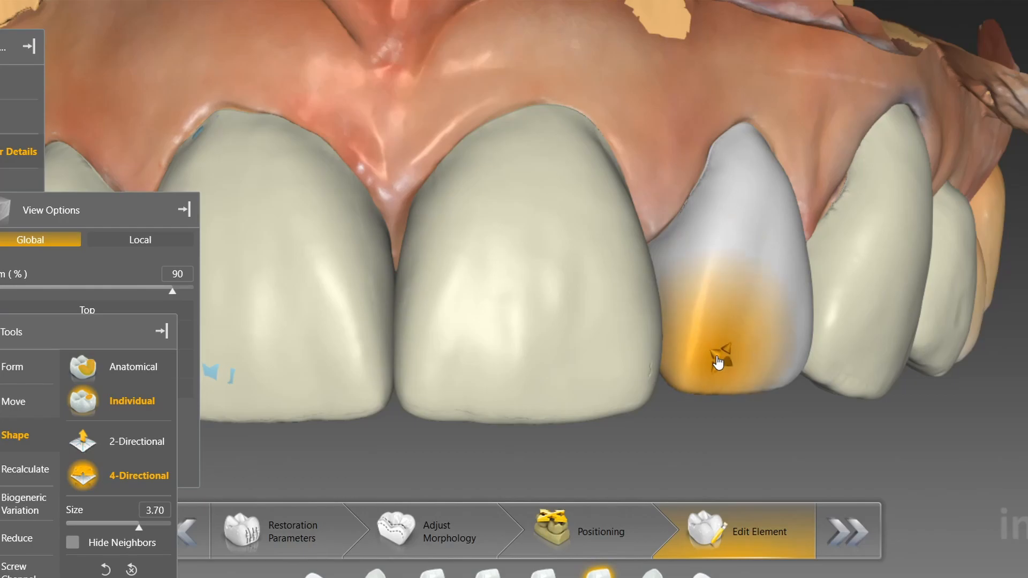
pyautogui.moveTo(735, 440); pyautogui.dragTo(749, 509, button='middle')
pyautogui.moveTo(600, 359); pyautogui.dragTo(583, 413)
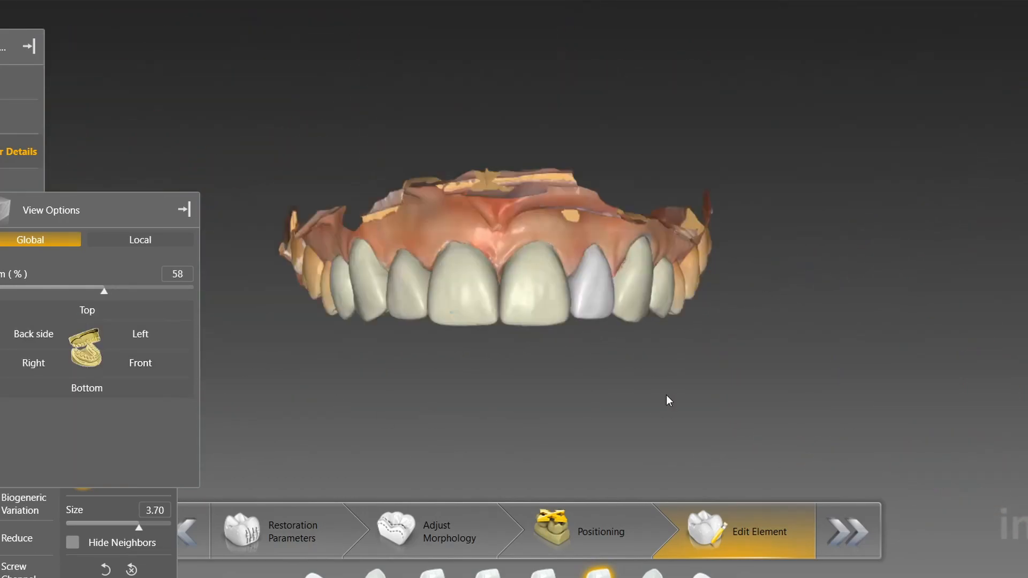
pyautogui.moveTo(666, 394); pyautogui.dragTo(730, 398, button='middle')
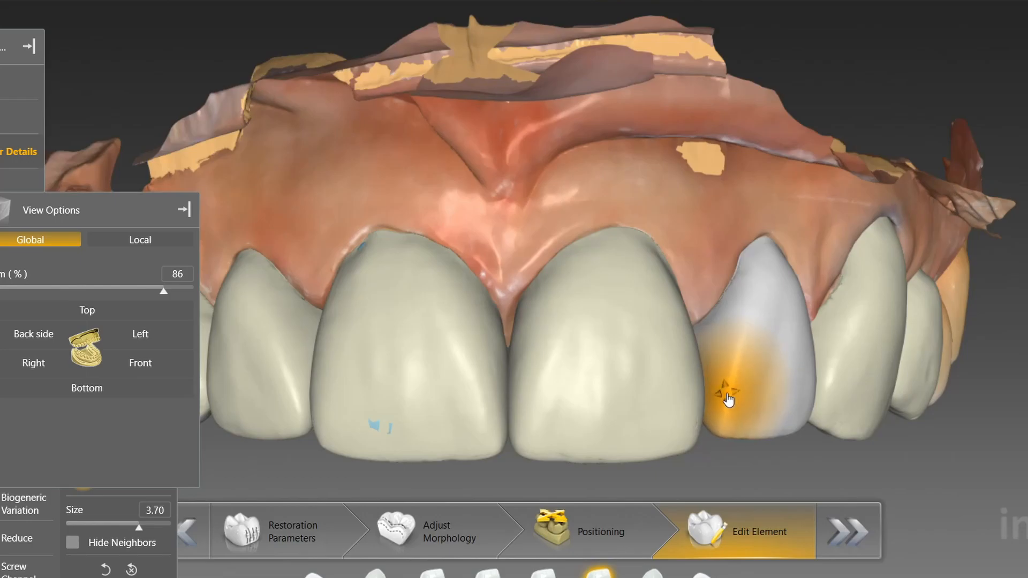
# Adjust the upper left lateral incisor's mesial incisal corner with individual shaping at size 2.78
pyautogui.moveTo(722, 454); pyautogui.dragTo(725, 470, button='middle')
pyautogui.moveTo(725, 470); pyautogui.dragTo(583, 459)
pyautogui.moveTo(668, 464); pyautogui.dragTo(691, 434, button='middle')
pyautogui.click(696, 437)
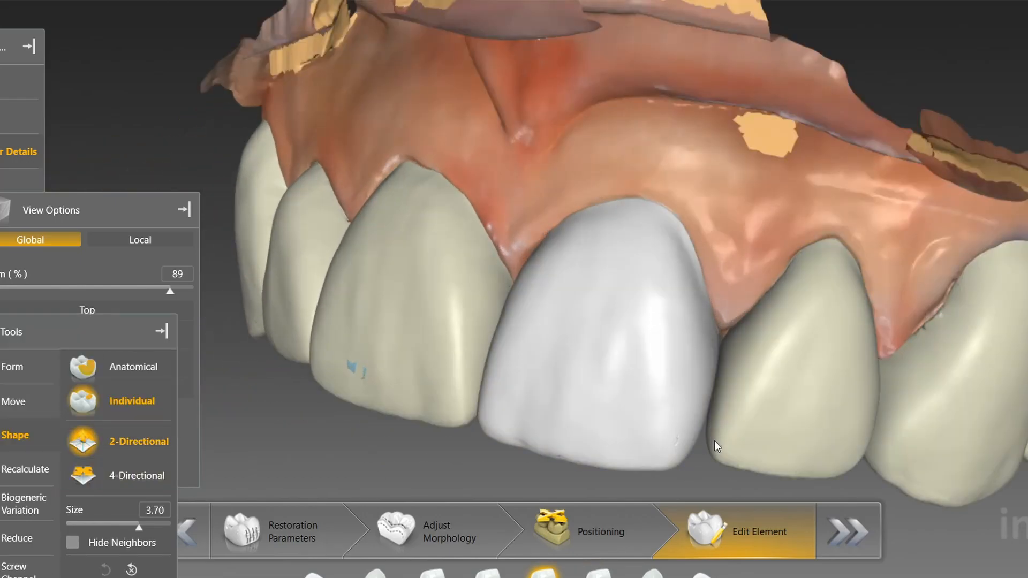
pyautogui.click(714, 442)
pyautogui.scroll(-4, 712, 417)
pyautogui.moveTo(711, 414); pyautogui.dragTo(706, 418)
pyautogui.moveTo(682, 432); pyautogui.dragTo(686, 461, button='middle')
pyautogui.moveTo(686, 460)
pyautogui.mouseDown()
pyautogui.moveTo(599, 422)
pyautogui.moveTo(586, 432)
pyautogui.moveTo(464, 322)
pyautogui.moveTo(412, 299)
pyautogui.moveTo(429, 287)
pyautogui.mouseUp()
pyautogui.moveTo(429, 286); pyautogui.dragTo(438, 241, button='middle')
pyautogui.moveTo(413, 198); pyautogui.dragTo(423, 199)
pyautogui.click(190, 363)
pyautogui.moveTo(604, 444); pyautogui.dragTo(606, 413, button='middle')
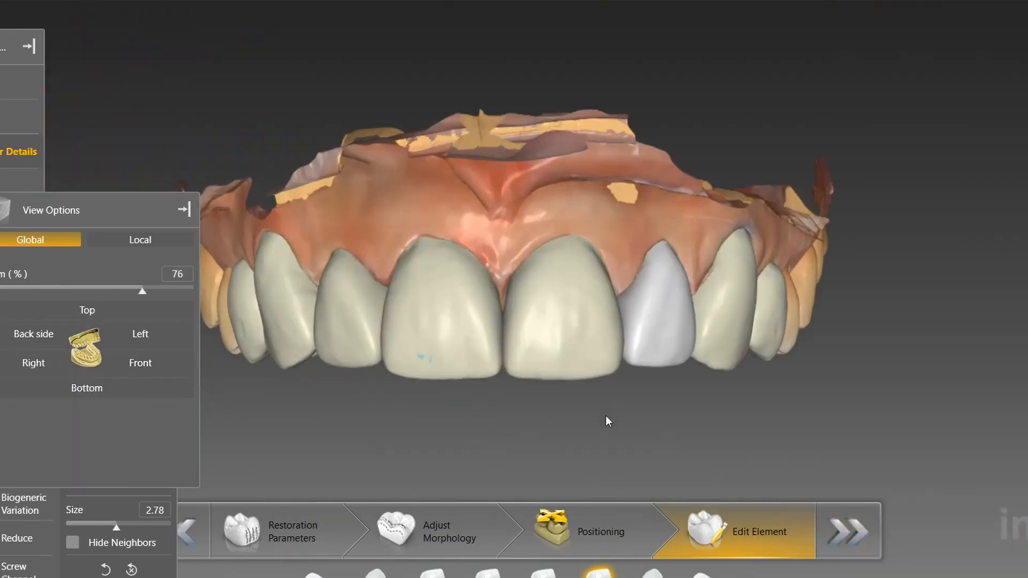
# Smooth the upper right lateral incisor's labial surface at 10% strength with brush sizes from 1.21 to 1.94 mm
pyautogui.scroll(1, 506, 435)
pyautogui.click(301, 354)
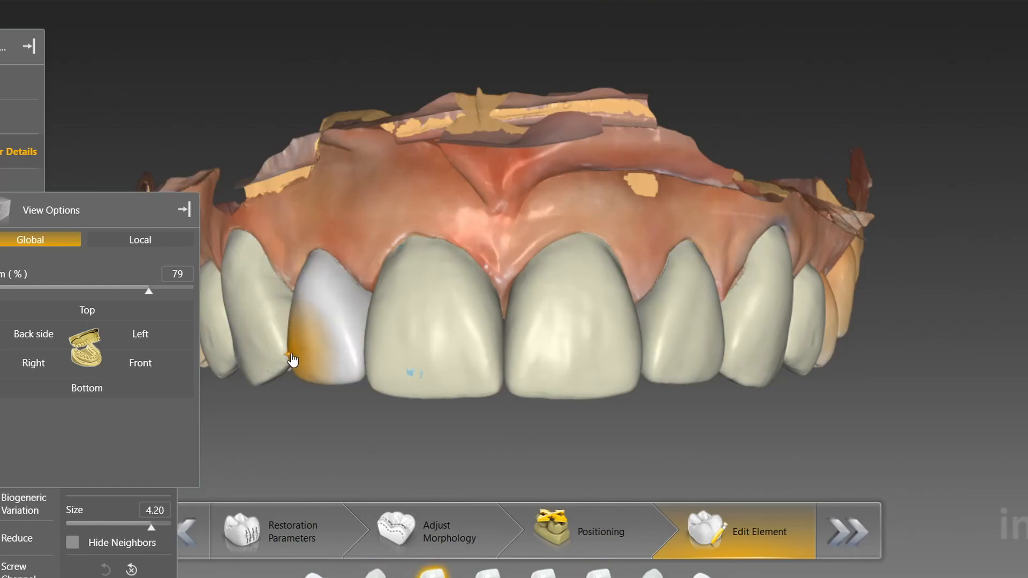
pyautogui.rightClick(455, 488)
pyautogui.click(536, 439)
pyautogui.scroll(2, 535, 439)
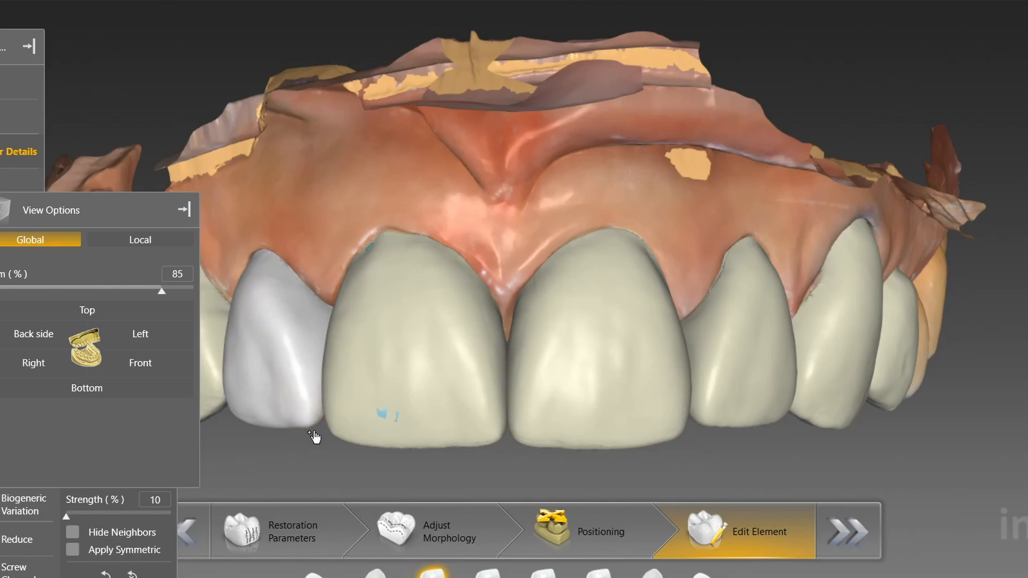
pyautogui.scroll(-2, 298, 448)
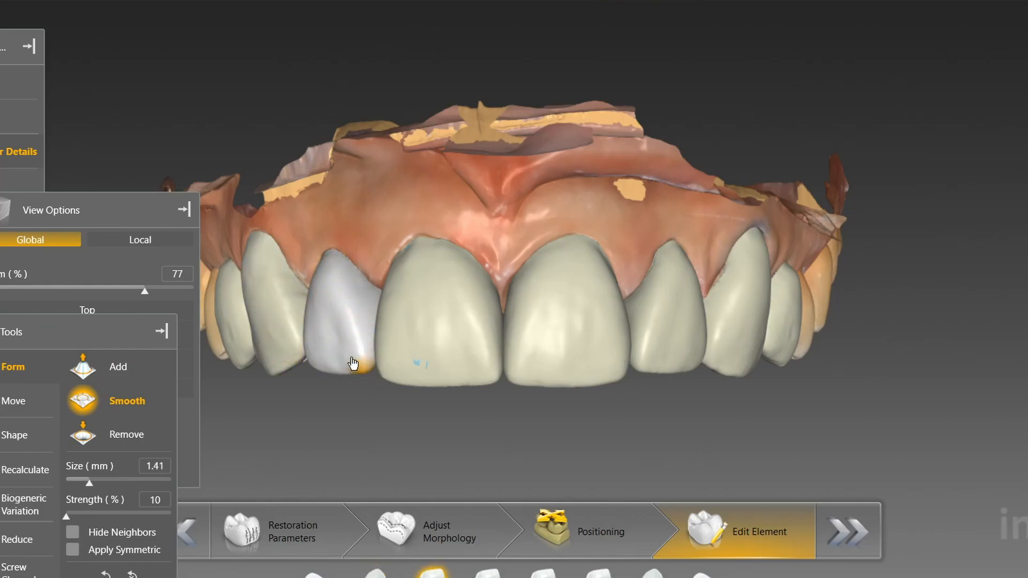
pyautogui.scroll(3, 357, 368)
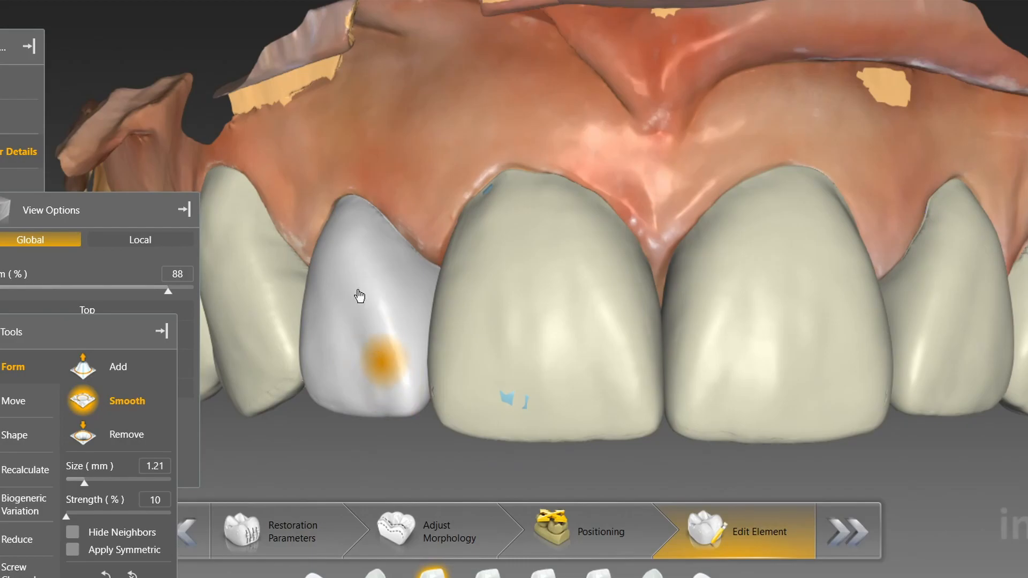
pyautogui.scroll(-3, 368, 471)
pyautogui.scroll(5, 372, 454)
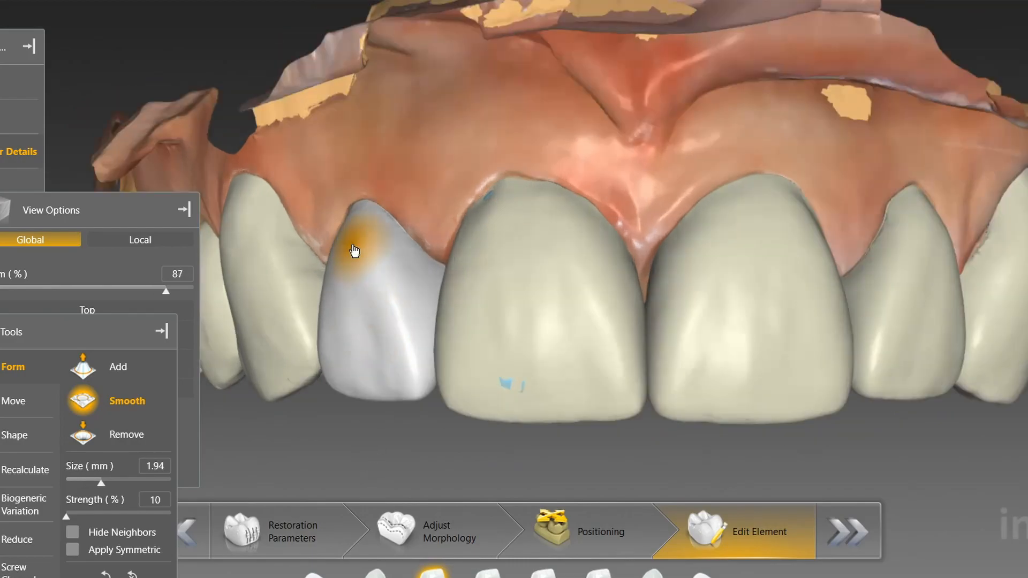
# Shape the upper right lateral incisor's mesial incisal corner individually, in two directions at size 0.75 and in four directions at size 2.63
pyautogui.rightClick(385, 418)
pyautogui.moveTo(459, 286)
pyautogui.click(585, 314)
pyautogui.scroll(-5, 372, 364)
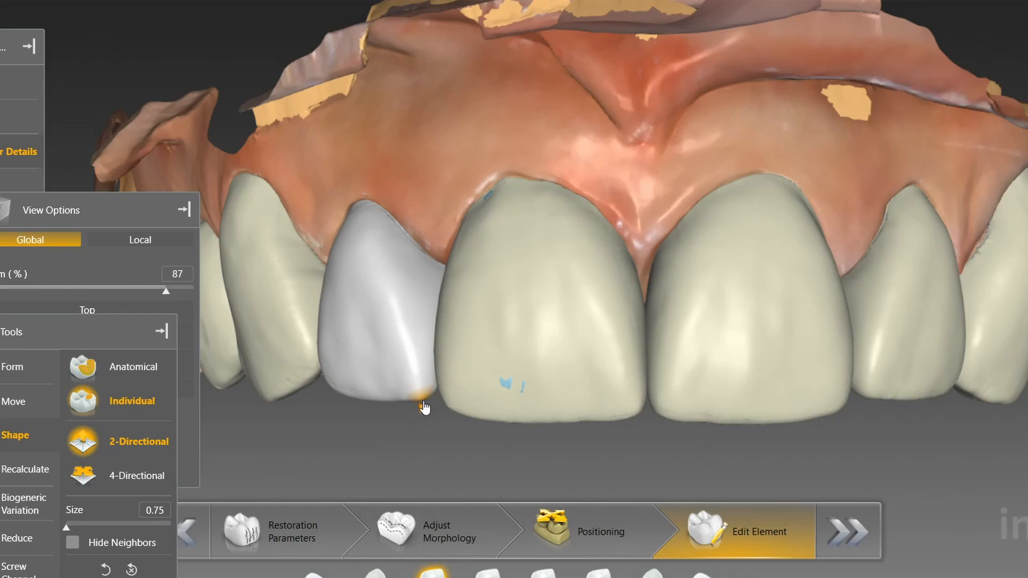
pyautogui.rightClick(391, 423)
pyautogui.moveTo(464, 293)
pyautogui.click(575, 312)
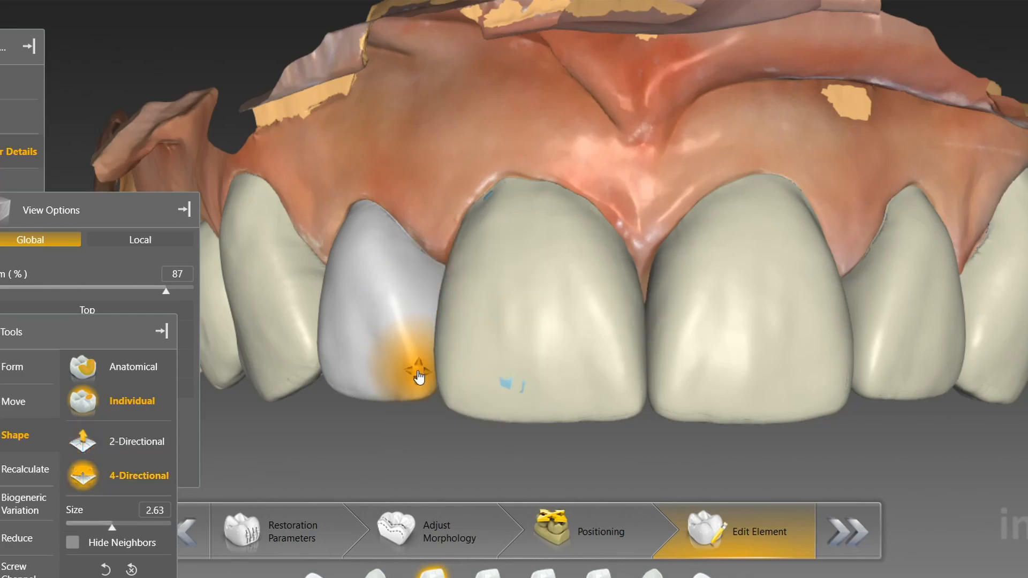
# Smooth the upper right lateral incisor's mesial incisal area at 1.56 mm and 10% strength
pyautogui.moveTo(397, 444); pyautogui.dragTo(405, 428, button='middle')
pyautogui.moveTo(405, 429); pyautogui.dragTo(547, 387)
pyautogui.moveTo(548, 387); pyautogui.dragTo(530, 417, button='middle')
pyautogui.rightClick(529, 419)
pyautogui.moveTo(599, 246)
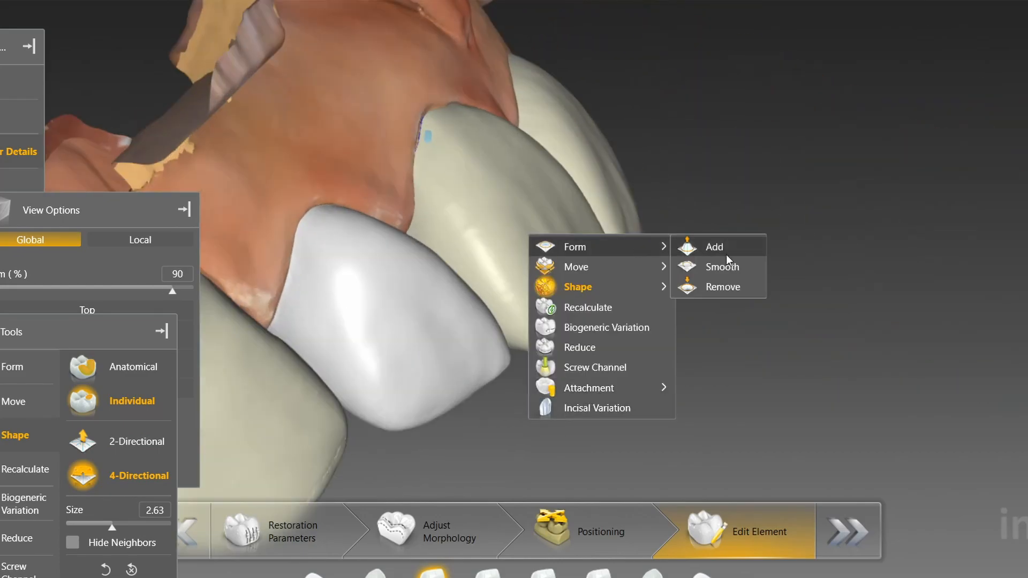
pyautogui.click(715, 266)
pyautogui.moveTo(420, 470); pyautogui.dragTo(481, 380)
pyautogui.moveTo(481, 380); pyautogui.dragTo(481, 395, button='middle')
pyautogui.scroll(-2, 519, 403)
pyautogui.moveTo(481, 395)
pyautogui.mouseDown()
pyautogui.moveTo(520, 402)
pyautogui.moveTo(538, 244)
pyautogui.mouseUp()
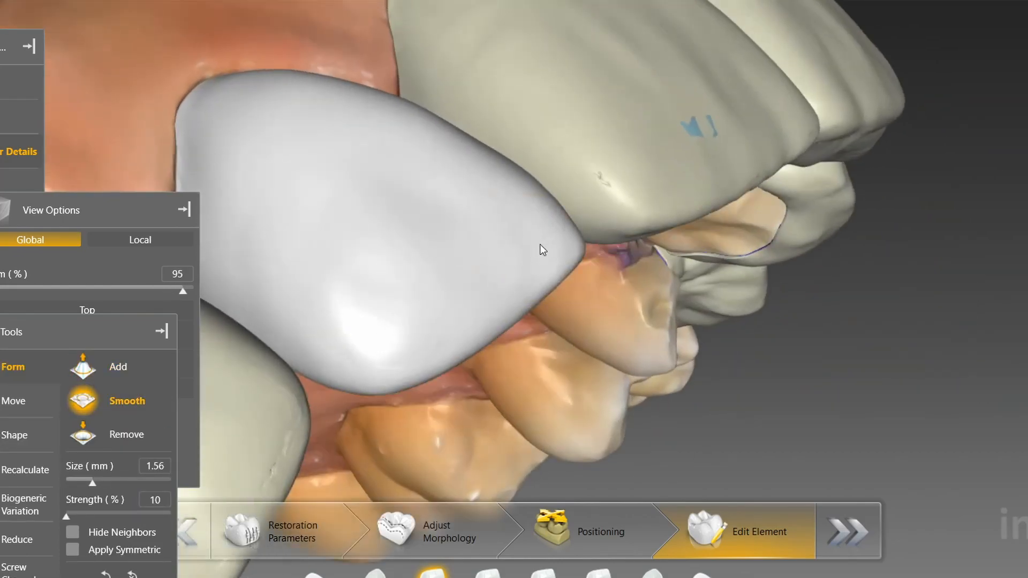
# Refine the upper right lateral incisor's mesial incisal corner by smoothing at 0.64 mm and 10% strength
pyautogui.moveTo(538, 244); pyautogui.dragTo(483, 390, button='middle')
pyautogui.moveTo(483, 390); pyautogui.dragTo(589, 352)
pyautogui.moveTo(589, 352); pyautogui.dragTo(596, 260, button='middle')
pyautogui.moveTo(595, 259); pyautogui.dragTo(642, 245)
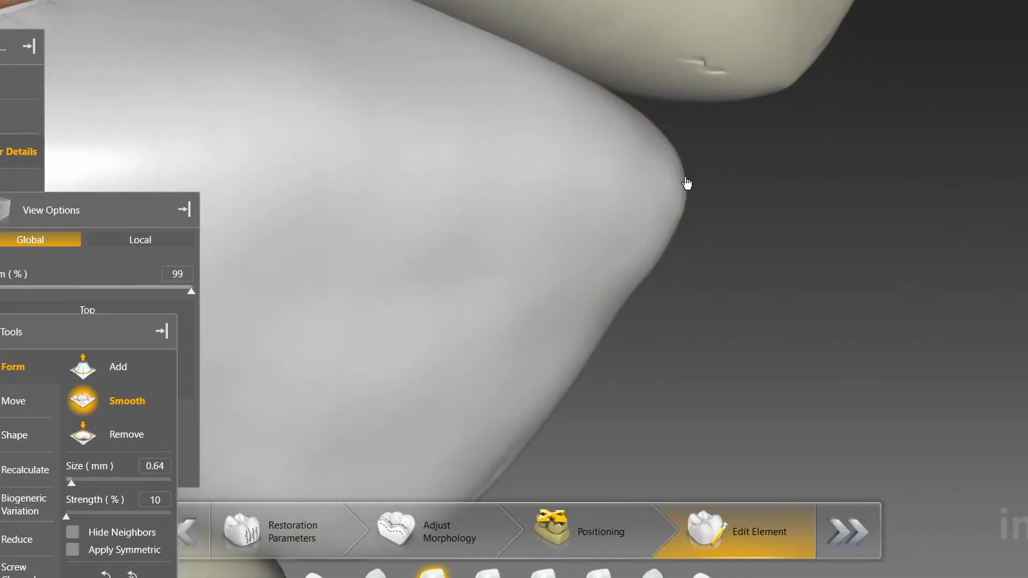
pyautogui.moveTo(673, 170); pyautogui.dragTo(667, 187)
pyautogui.moveTo(668, 187); pyautogui.dragTo(672, 267, button='middle')
pyautogui.moveTo(671, 266); pyautogui.dragTo(631, 294)
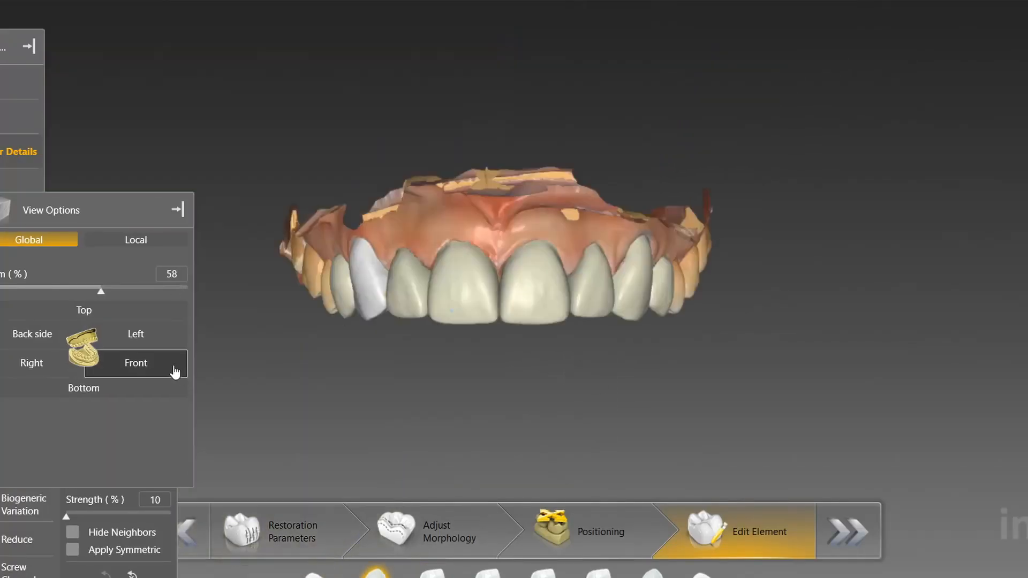
# Shape the upper right lateral incisor's labial contour with two-directional individual shaping at sizes 3.23 and 2.05
pyautogui.click(175, 372)
pyautogui.moveTo(351, 413); pyautogui.dragTo(346, 358)
pyautogui.moveTo(346, 358); pyautogui.dragTo(262, 381, button='middle')
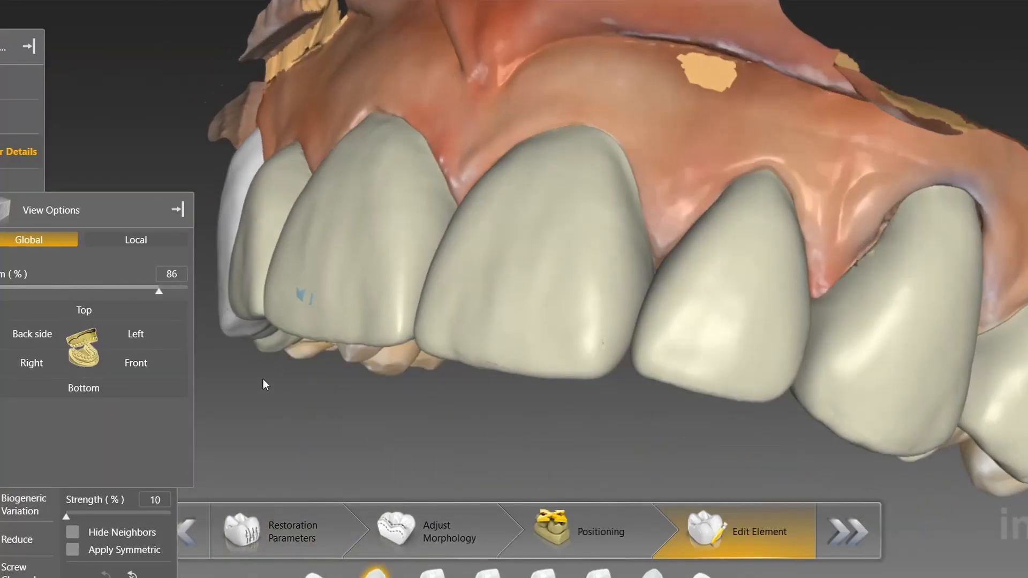
pyautogui.moveTo(263, 382); pyautogui.dragTo(226, 411)
pyautogui.rightClick(226, 410)
pyautogui.moveTo(361, 470)
pyautogui.click(436, 484)
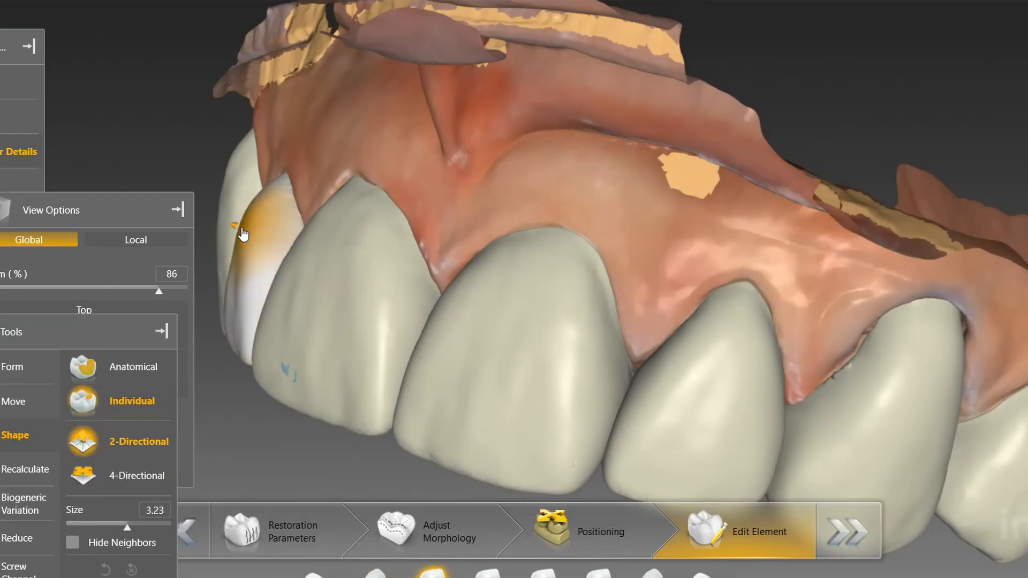
pyautogui.scroll(-3, 240, 273)
pyautogui.moveTo(249, 233); pyautogui.dragTo(245, 284, button='middle')
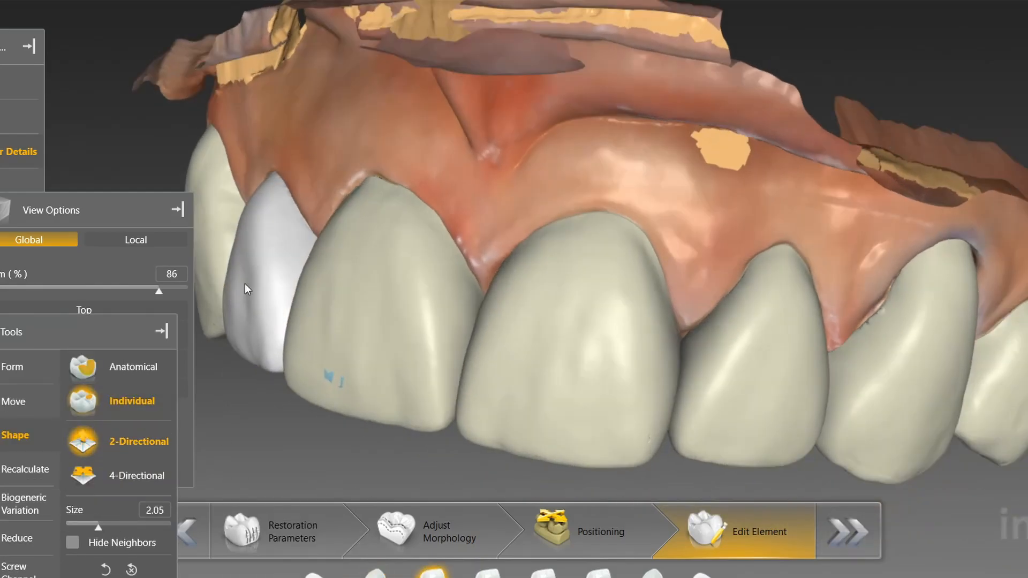
pyautogui.moveTo(257, 396); pyautogui.dragTo(256, 388)
# Shape the upper left canine's labial contour with two-directional individual shaping at size 1.98, and check the front view
pyautogui.moveTo(264, 386); pyautogui.dragTo(458, 256, button='middle')
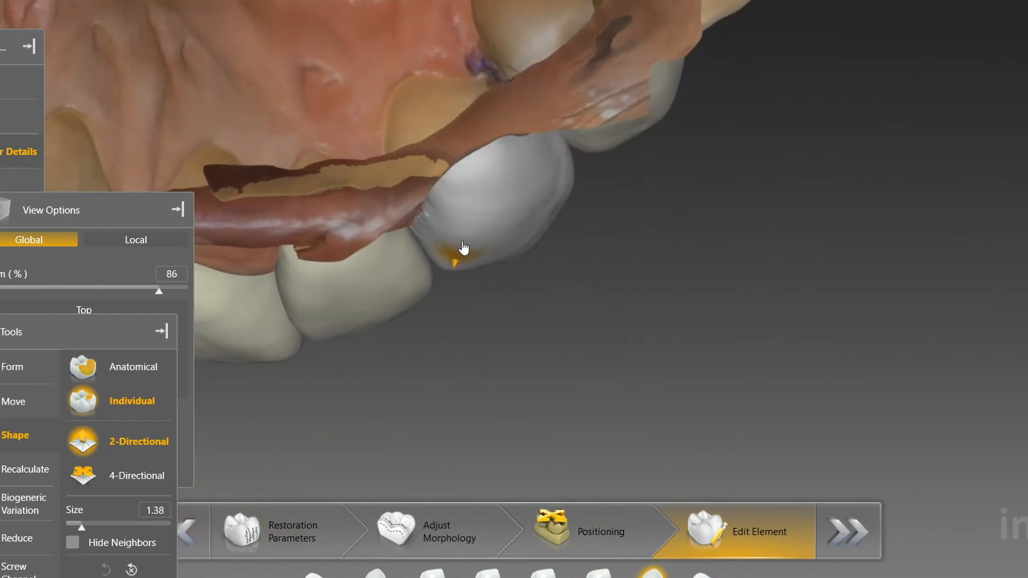
pyautogui.moveTo(530, 314); pyautogui.dragTo(479, 355, button='middle')
pyautogui.click(136, 363)
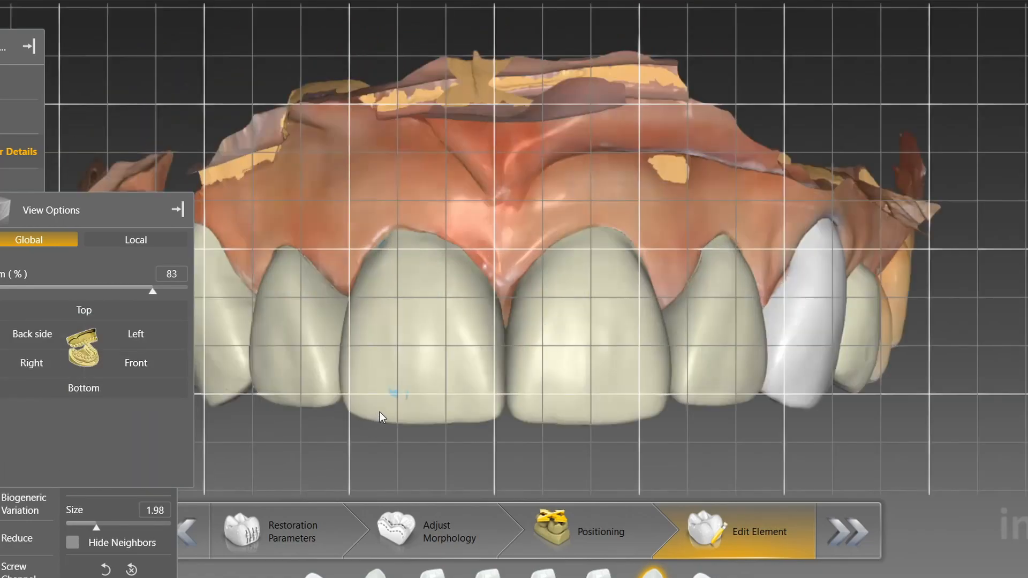
pyautogui.click(381, 411)
# Shape the upper right lateral incisor's incisal edge and distal incisal corner with individual shaping at sizes 2.83 and 1.50
pyautogui.click(315, 404)
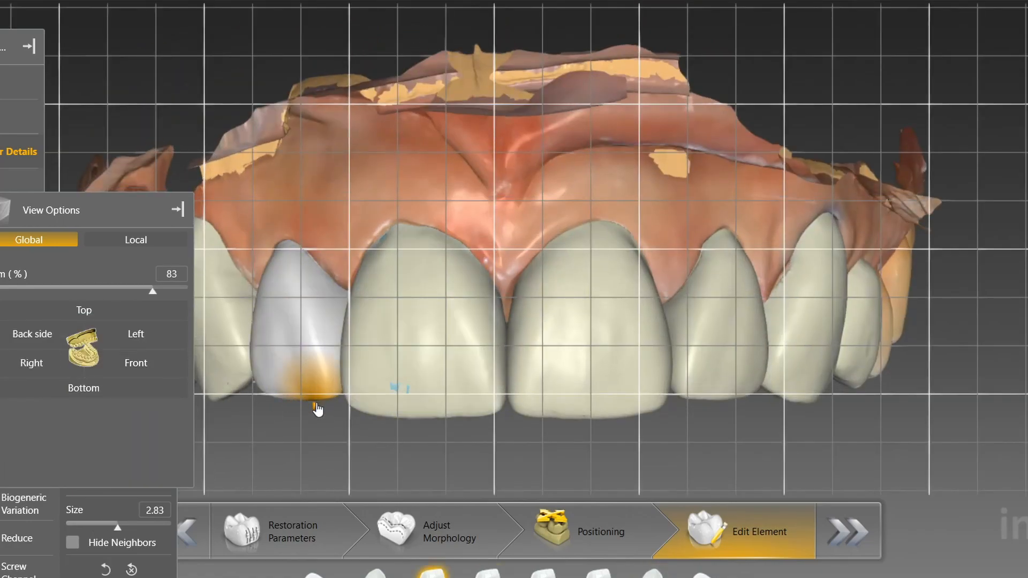
pyautogui.scroll(-3, 314, 452)
pyautogui.press('XF86AudioPlay')
pyautogui.scroll(1, 356, 404)
pyautogui.scroll(3, 356, 410)
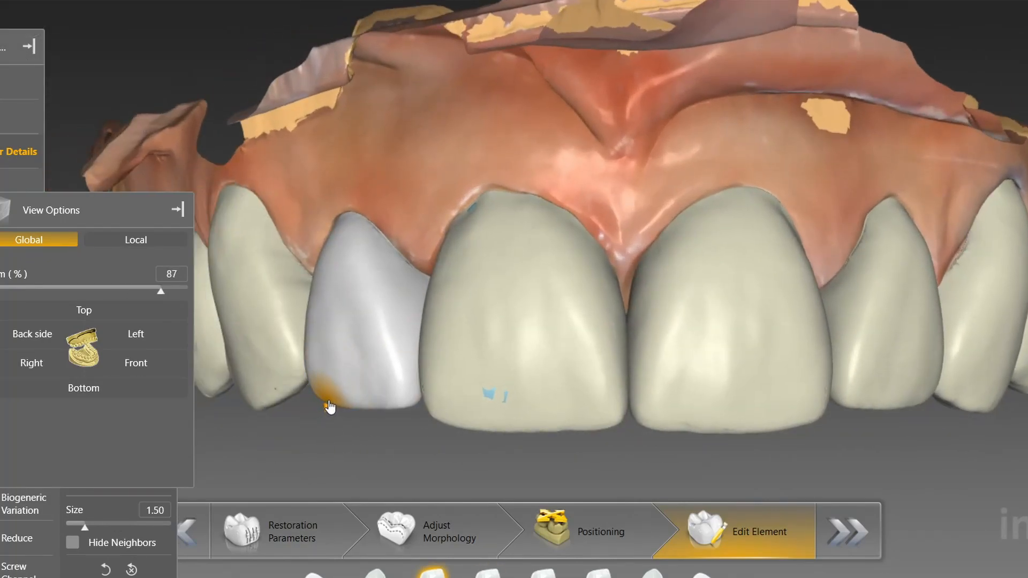
pyautogui.scroll(-3, 372, 439)
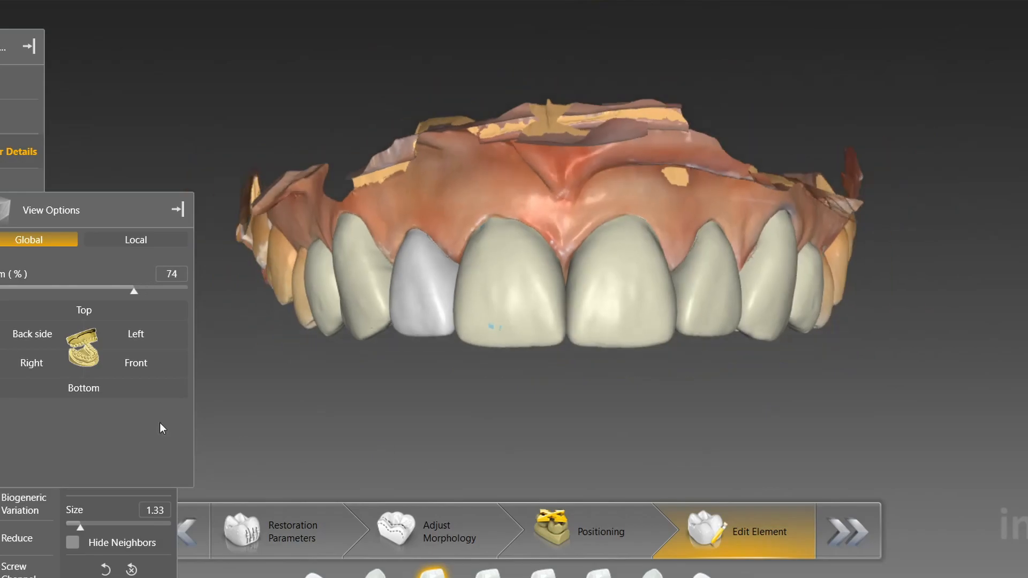
# Reshape the upper left central incisor's distal side with individual shaping at size 3.60 and with two-directional anatomical shaping
pyautogui.scroll(4, 486, 464)
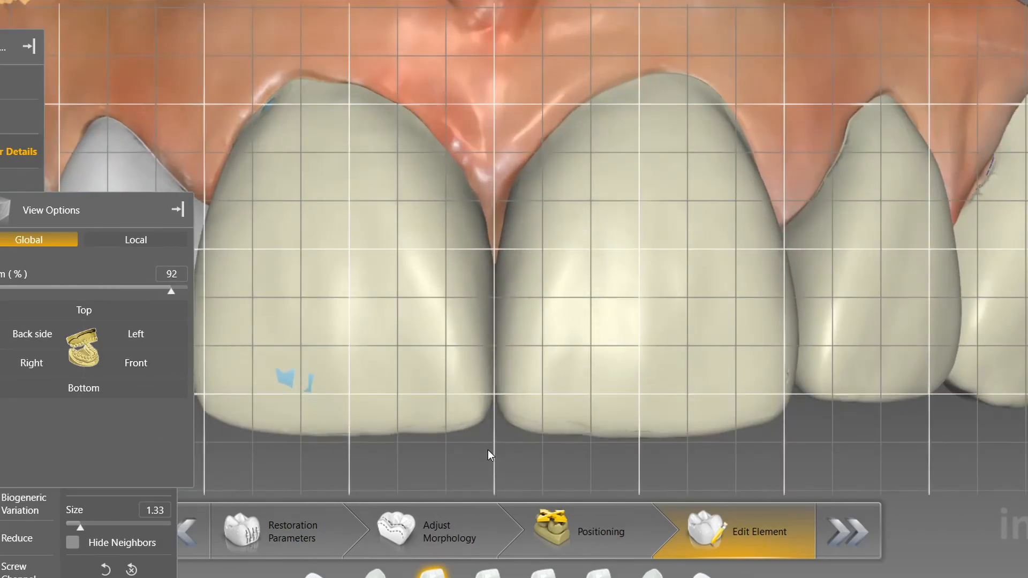
pyautogui.scroll(-1, 488, 450)
pyautogui.click(729, 380)
pyautogui.scroll(4, 718, 219)
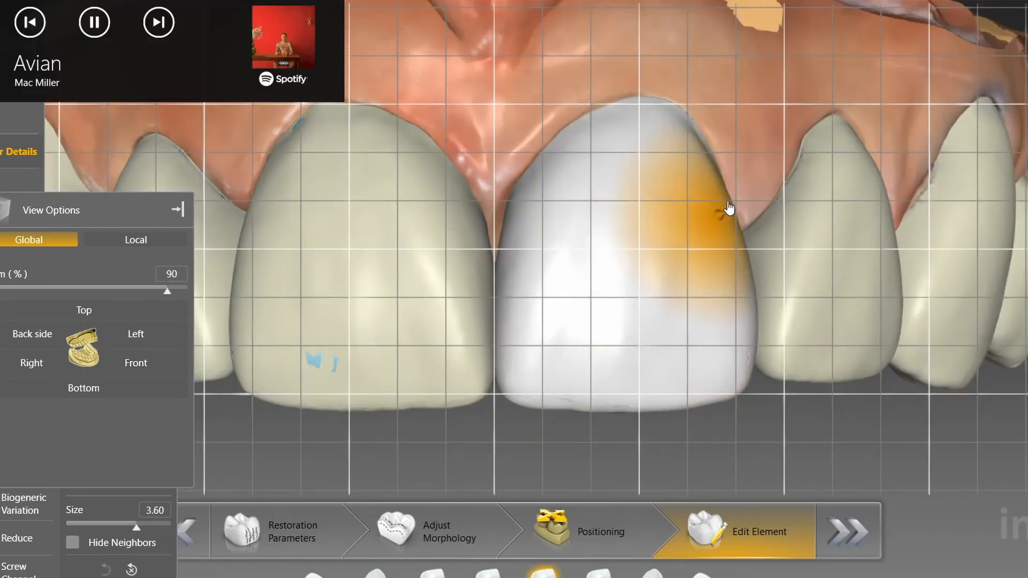
pyautogui.moveTo(742, 238); pyautogui.dragTo(736, 243)
pyautogui.click(135, 367)
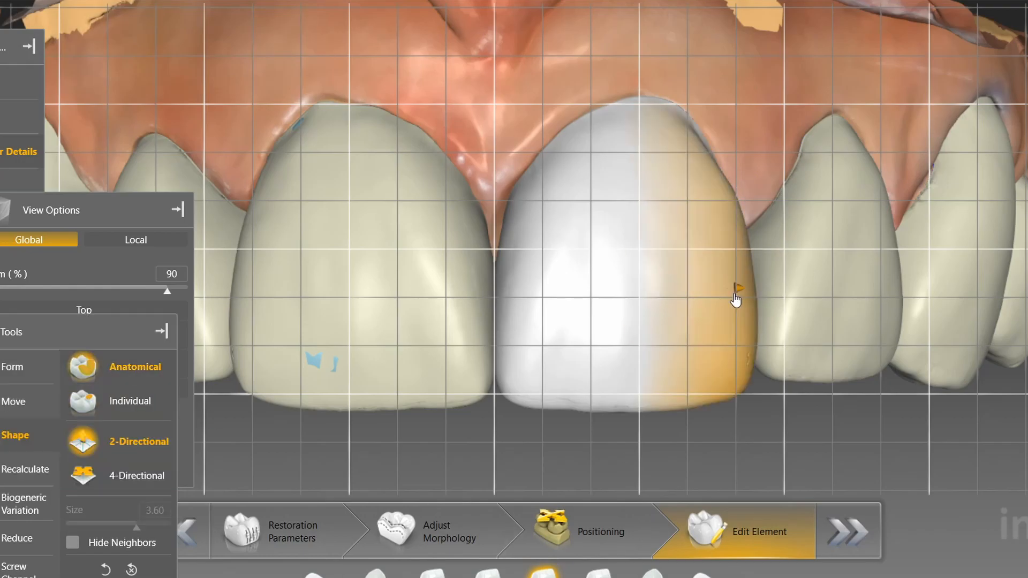
pyautogui.scroll(1, 736, 298)
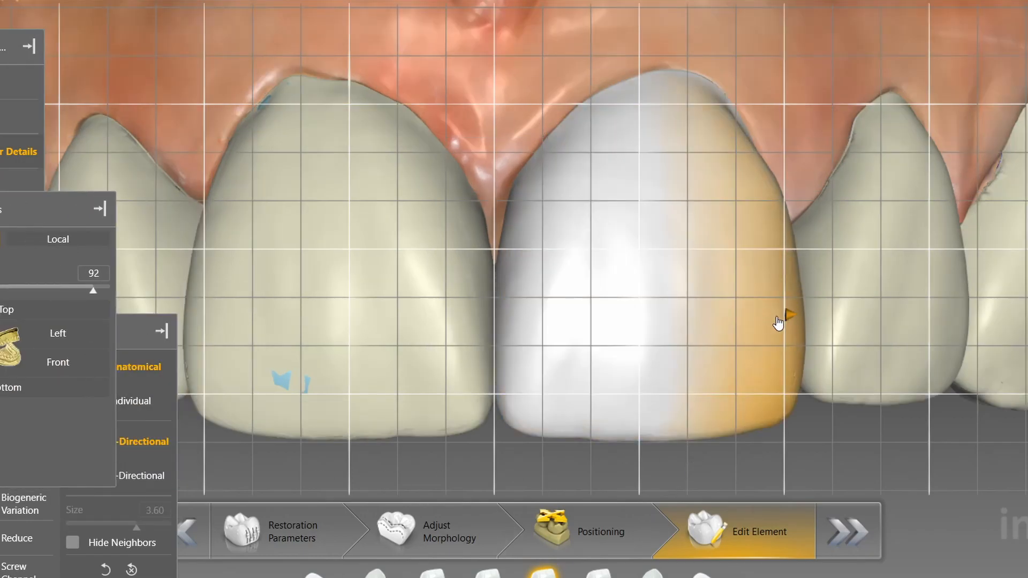
pyautogui.scroll(-10, 779, 327)
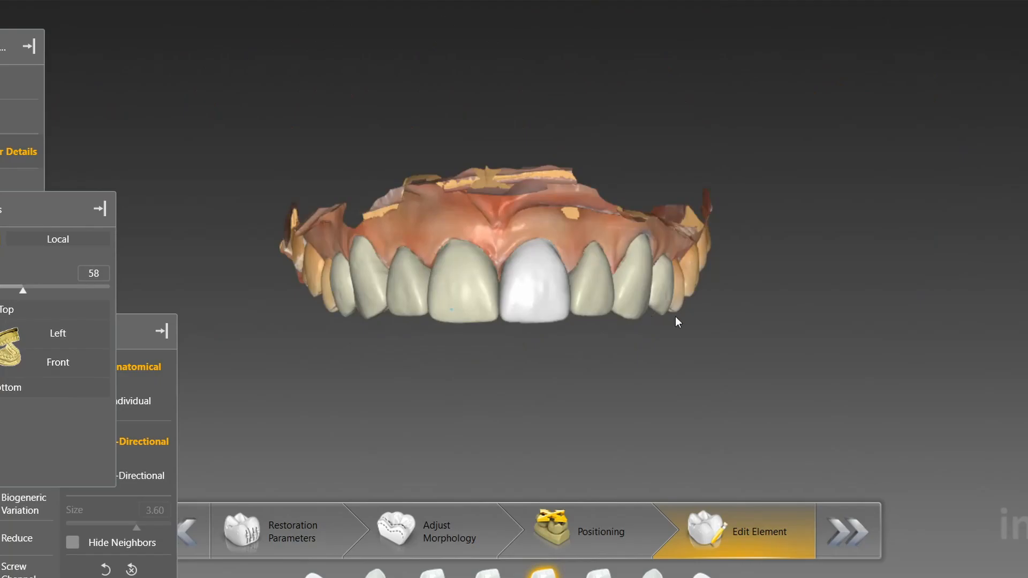
# Smooth the upper left central incisor's distal cervical area beside the papilla at 1.66 mm and 10% strength
pyautogui.moveTo(525, 435); pyautogui.dragTo(797, 256)
pyautogui.scroll(-3, 657, 333)
pyautogui.scroll(4, 797, 256)
pyautogui.click(137, 416)
pyautogui.scroll(6, 507, 78)
pyautogui.moveTo(507, 78); pyautogui.dragTo(497, 96)
pyautogui.click(493, 86)
pyautogui.scroll(-3, 499, 105)
pyautogui.press('s')
pyautogui.moveTo(587, 63)
pyautogui.mouseDown()
pyautogui.moveTo(637, 283)
pyautogui.moveTo(612, 310)
pyautogui.mouseUp()
pyautogui.scroll(2, 612, 310)
pyautogui.scroll(3, 574, 289)
pyautogui.scroll(4, 667, 315)
pyautogui.scroll(4, 667, 320)
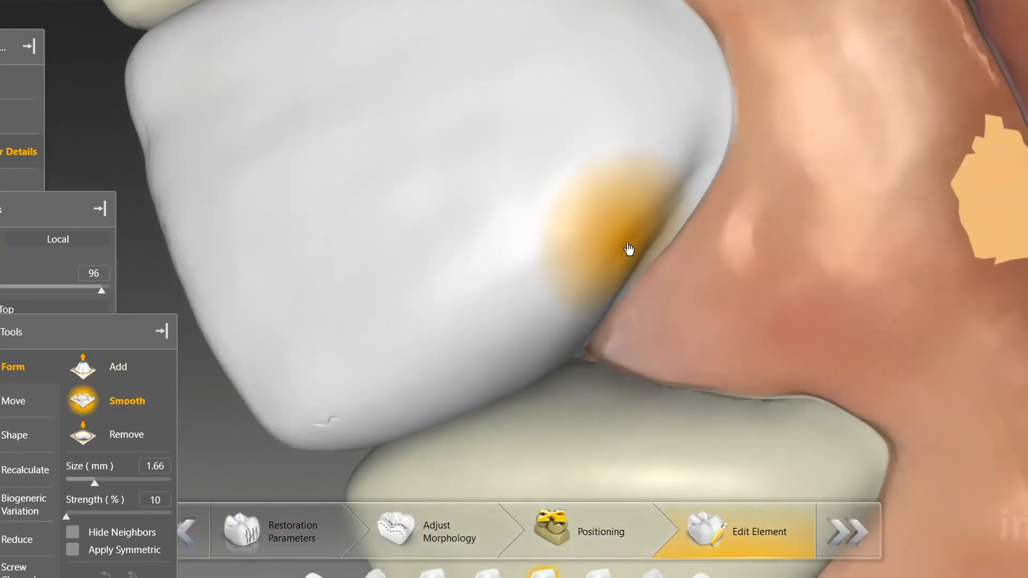
pyautogui.moveTo(704, 153); pyautogui.dragTo(598, 240, button='right')
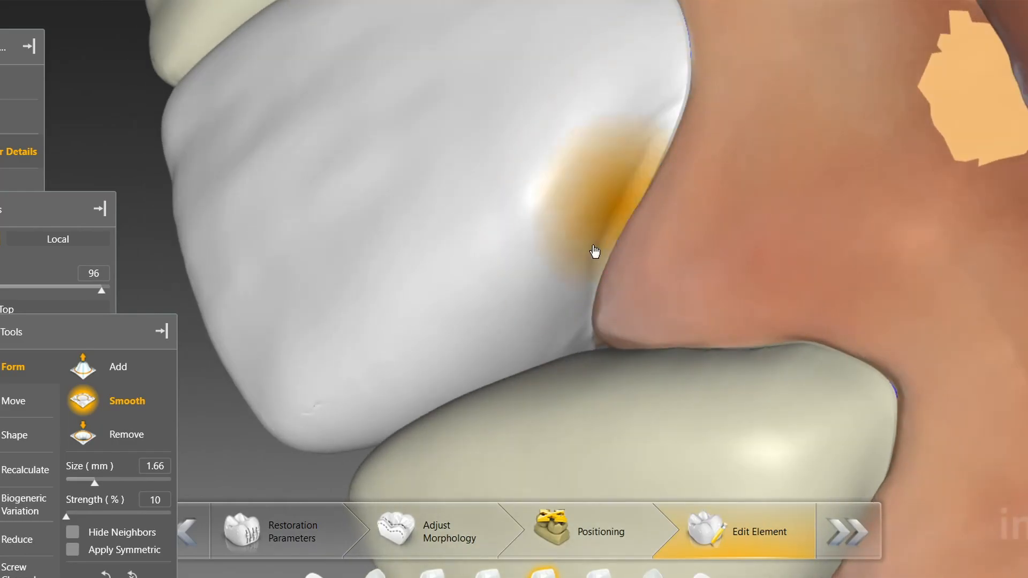
pyautogui.moveTo(654, 123); pyautogui.dragTo(592, 279, button='right')
pyautogui.scroll(-3, 591, 279)
pyautogui.scroll(-6, 429, 220)
# Smooth the upper left central incisor's distal labial surface at 10% strength, and check the front view
pyautogui.moveTo(455, 295); pyautogui.dragTo(321, 268, button='right')
pyautogui.click(58, 362)
pyautogui.moveTo(525, 448); pyautogui.dragTo(524, 238, button='right')
pyautogui.scroll(8, 524, 239)
pyautogui.scroll(5, 524, 239)
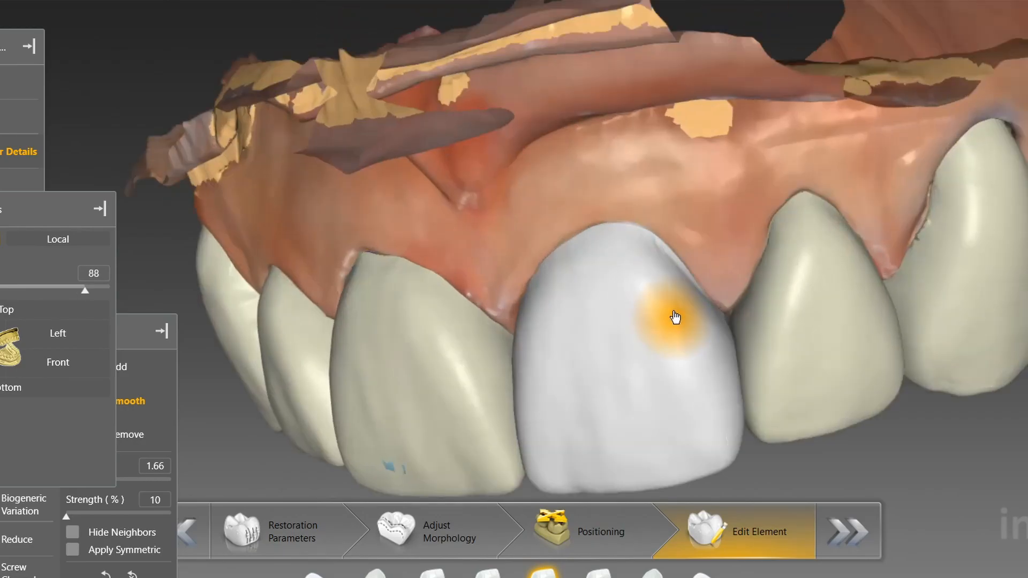
pyautogui.moveTo(710, 326); pyautogui.dragTo(555, 466, button='right')
pyautogui.scroll(-8, 555, 466)
pyautogui.scroll(5, 584, 460)
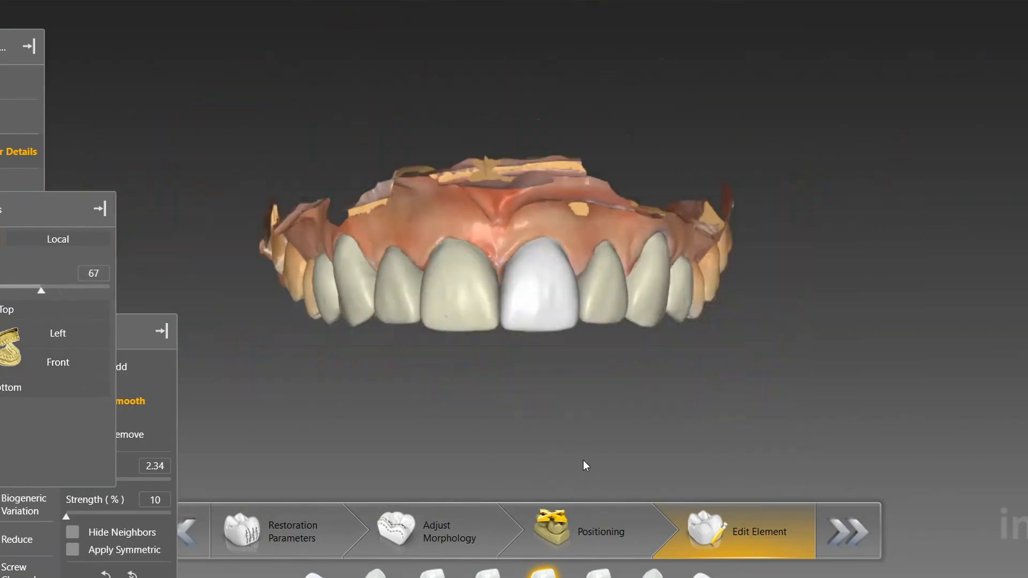
# Adjust the upper left central incisor's distal incisal corner with individual two-directional shaping at size 2.25
pyautogui.rightClick(670, 346)
pyautogui.moveTo(725, 332)
pyautogui.click(772, 340)
pyautogui.scroll(5, 665, 423)
pyautogui.scroll(3, 687, 407)
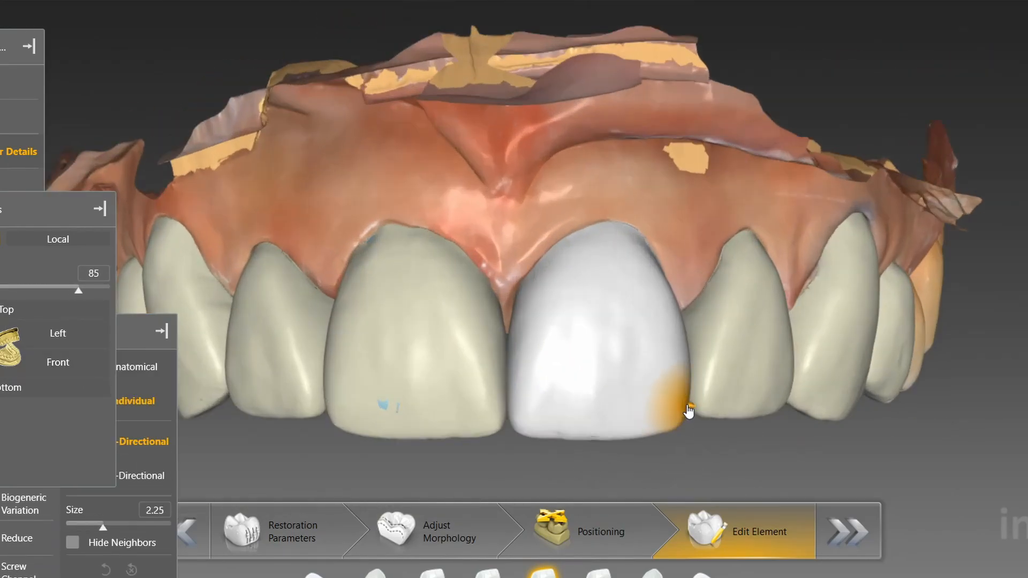
pyautogui.moveTo(690, 407); pyautogui.dragTo(688, 409)
pyautogui.scroll(-2, 686, 452)
# Compare the outlines of both upper central incisors against the grid overlay and in a close front view
pyautogui.press('g')
pyautogui.scroll(2, 654, 445)
pyautogui.moveTo(636, 461); pyautogui.dragTo(623, 426, button='right')
pyautogui.scroll(-2, 621, 436)
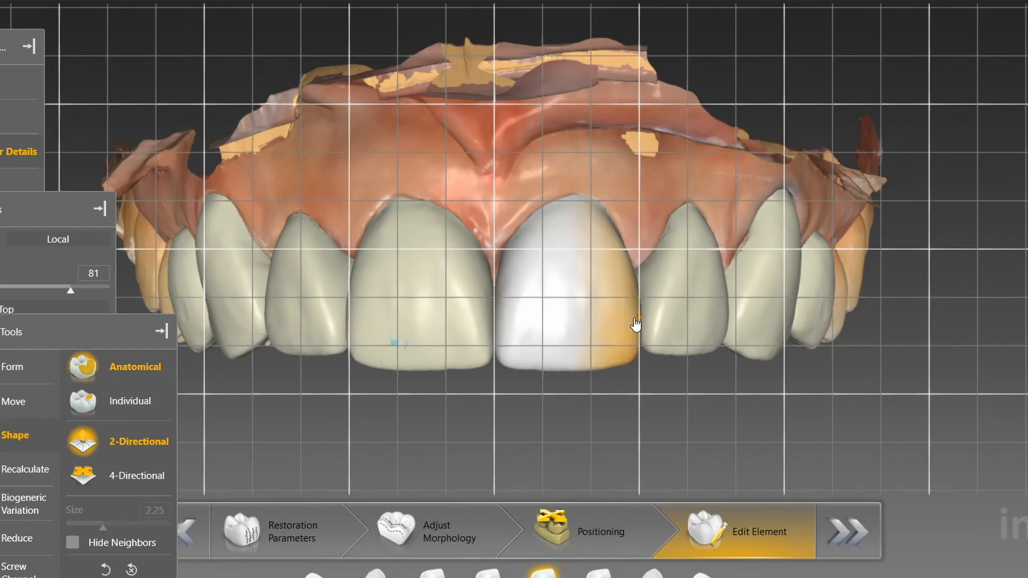
pyautogui.press('g')
pyautogui.scroll(-4, 589, 431)
pyautogui.scroll(7, 553, 412)
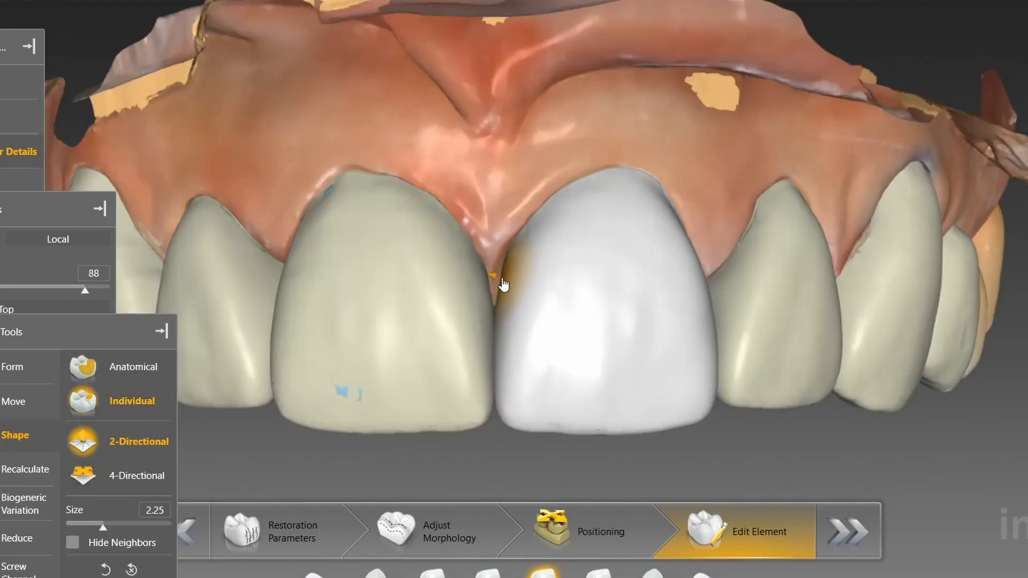
pyautogui.scroll(-3, 491, 461)
# Isolate the upper right first premolar and smooth its proximal contact area at 1.76 mm and 31% strength
pyautogui.moveTo(492, 461); pyautogui.dragTo(373, 391)
pyautogui.scroll(-4, 374, 391)
pyautogui.scroll(-6, 374, 391)
pyautogui.moveTo(452, 170); pyautogui.dragTo(358, 362)
pyautogui.scroll(8, 509, 122)
pyautogui.moveTo(477, 90); pyautogui.dragTo(470, 379)
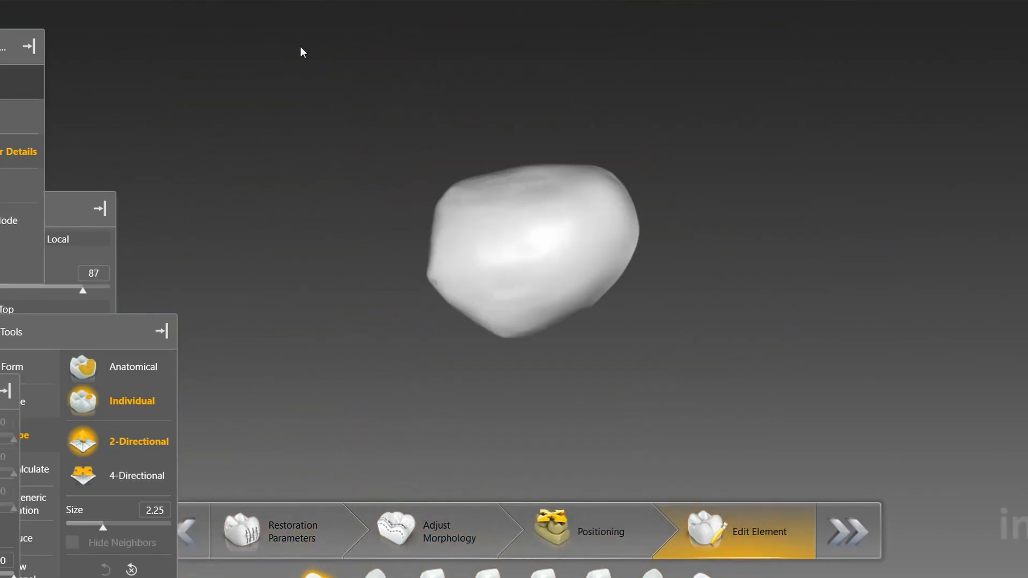
pyautogui.moveTo(300, 52)
pyautogui.mouseDown()
pyautogui.moveTo(643, 266)
pyautogui.moveTo(597, 330)
pyautogui.moveTo(546, 239)
pyautogui.moveTo(621, 150)
pyautogui.moveTo(528, 101)
pyautogui.moveTo(545, 243)
pyautogui.moveTo(482, 206)
pyautogui.moveTo(439, 208)
pyautogui.moveTo(728, 356)
pyautogui.mouseUp()
pyautogui.scroll(5, 643, 267)
pyautogui.scroll(1, 544, 243)
pyautogui.scroll(-5, 383, 236)
pyautogui.moveTo(729, 356); pyautogui.dragTo(695, 220, button='right')
pyautogui.rightClick(695, 220)
pyautogui.moveTo(728, 234)
pyautogui.click(862, 253)
pyautogui.moveTo(519, 353); pyautogui.dragTo(500, 284)
pyautogui.scroll(-2, 500, 284)
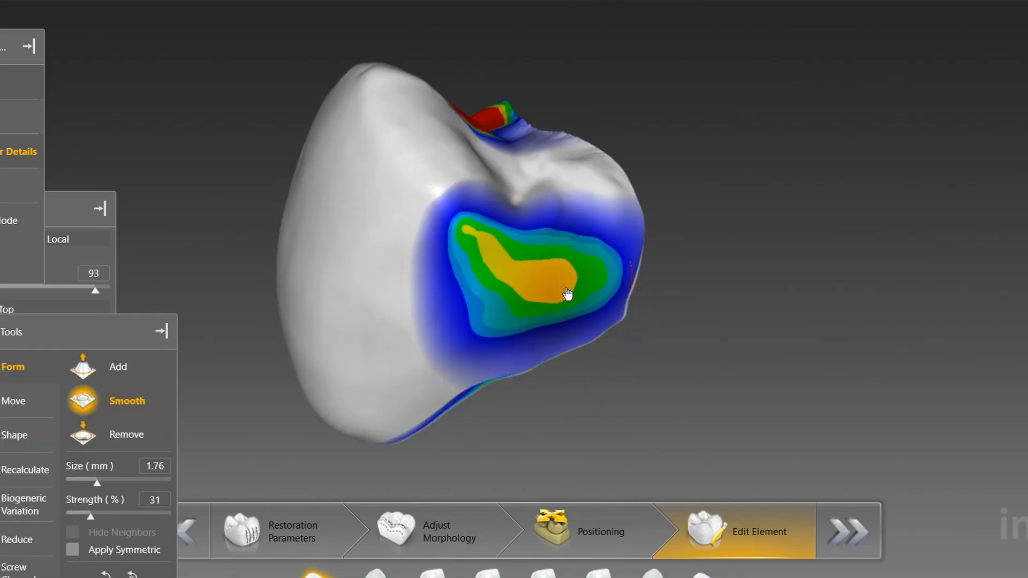
# Smooth the upper right first premolar's proximal surfaces at 2.04 mm with the strength reduced to 21%
pyautogui.moveTo(733, 188); pyautogui.dragTo(418, 358)
pyautogui.scroll(3, 350, 297)
pyautogui.moveTo(91, 515); pyautogui.dragTo(79, 515)
pyautogui.moveTo(696, 257); pyautogui.dragTo(540, 262)
pyautogui.click(540, 263)
pyautogui.moveTo(616, 294)
pyautogui.mouseDown()
pyautogui.moveTo(674, 308)
pyautogui.moveTo(649, 372)
pyautogui.mouseUp()
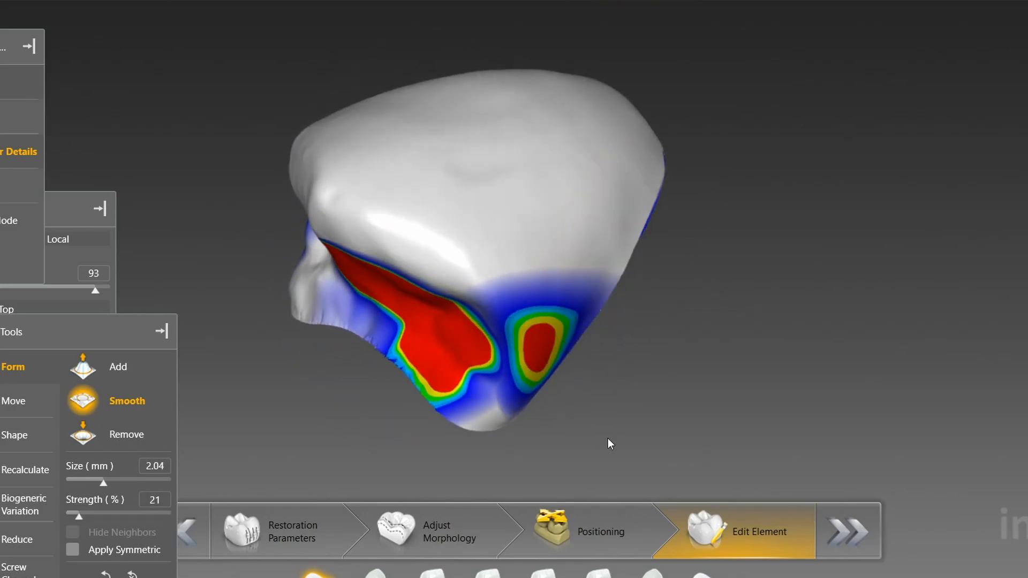
# Check the adjoining upper right canine, and reduce the first premolar's contact by smoothing at 1.44 mm and 21% strength
pyautogui.click(377, 573)
pyautogui.moveTo(370, 289)
pyautogui.mouseDown()
pyautogui.moveTo(620, 413)
pyautogui.moveTo(605, 407)
pyautogui.mouseUp()
pyautogui.moveTo(563, 289)
pyautogui.mouseDown()
pyautogui.moveTo(491, 275)
pyautogui.moveTo(702, 250)
pyautogui.mouseUp()
pyautogui.moveTo(703, 250); pyautogui.dragTo(509, 209, button='middle')
pyautogui.rightClick(423, 199)
pyautogui.moveTo(482, 251)
pyautogui.moveTo(589, 315); pyautogui.dragTo(396, 270)
pyautogui.rightClick(391, 269)
pyautogui.click(584, 342)
pyautogui.moveTo(450, 241)
pyautogui.mouseDown()
pyautogui.moveTo(407, 206)
pyautogui.moveTo(529, 268)
pyautogui.moveTo(525, 250)
pyautogui.moveTo(538, 259)
pyautogui.mouseUp()
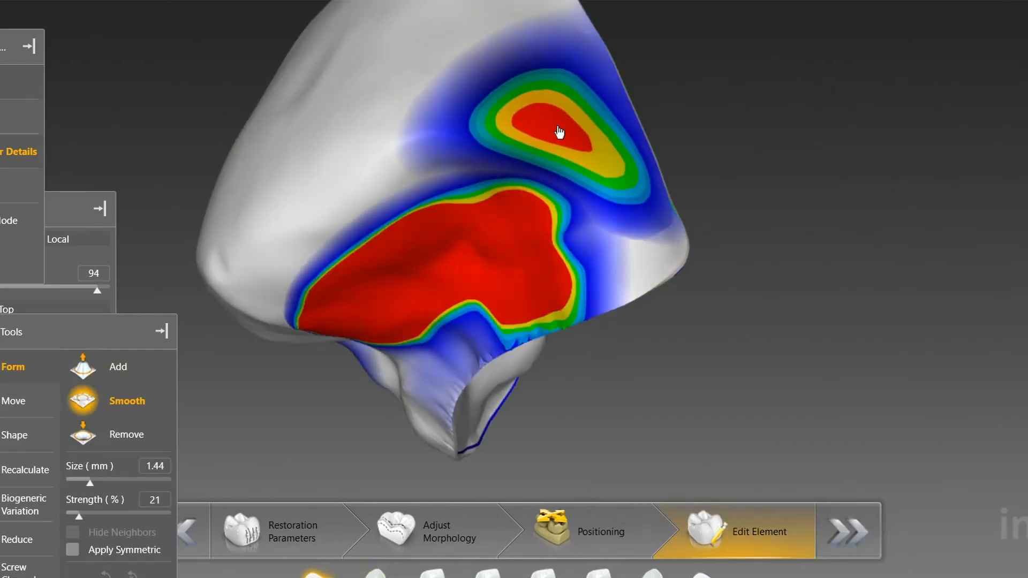
pyautogui.moveTo(559, 132)
pyautogui.mouseDown()
pyautogui.moveTo(593, 154)
pyautogui.moveTo(569, 139)
pyautogui.moveTo(698, 133)
pyautogui.mouseUp()
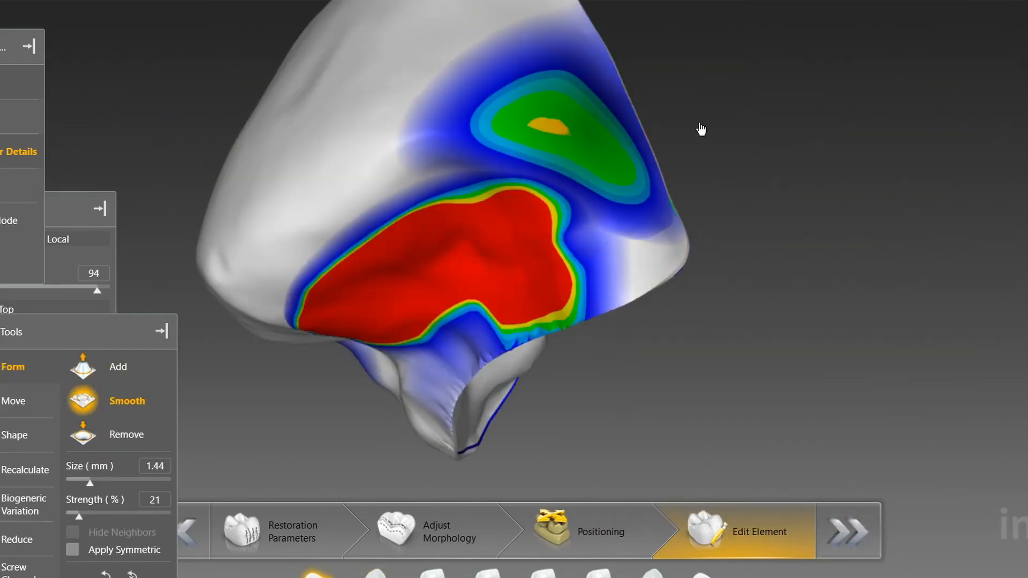
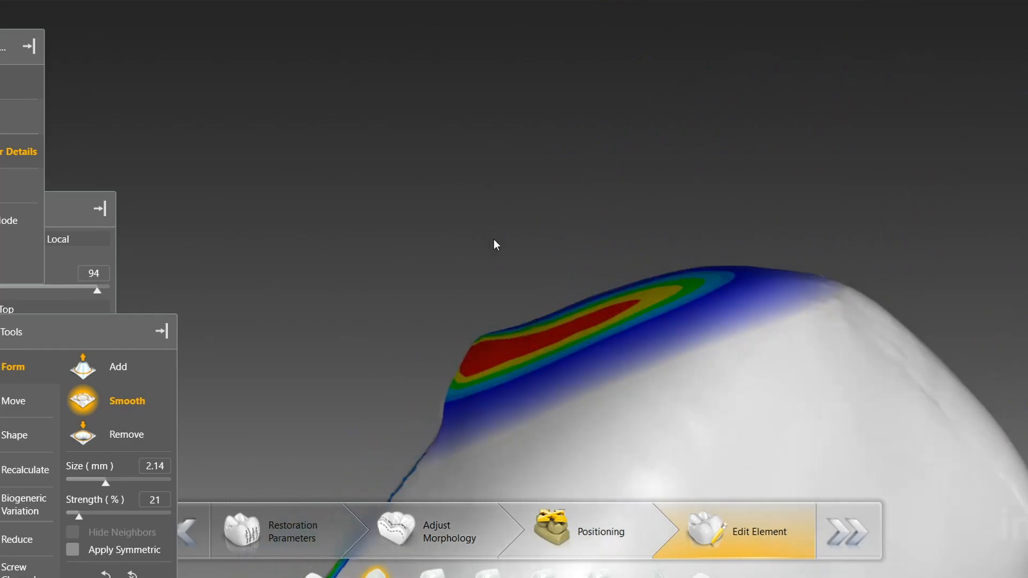
# Refine the upper right canine's mesial contact with individual shaping at size 0.75 and smoothing at 1.89 mm and 21% strength
pyautogui.rightClick(404, 279)
pyautogui.click(468, 333)
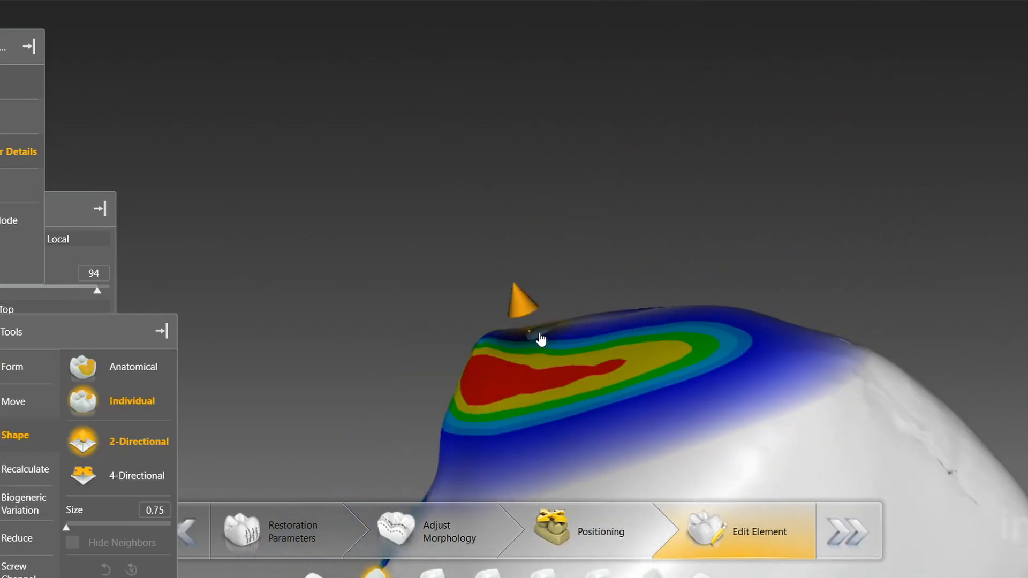
pyautogui.rightClick(647, 377)
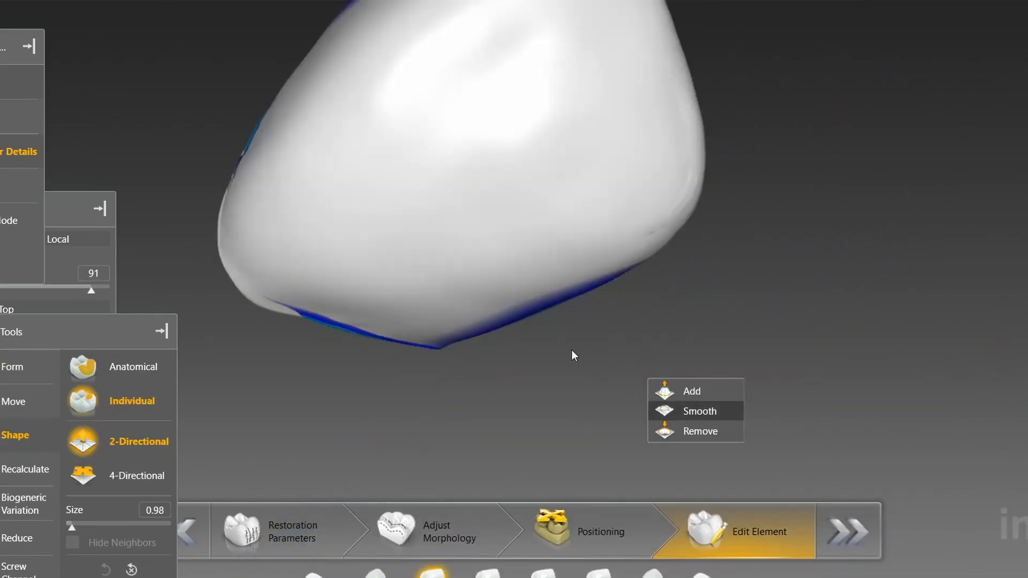
pyautogui.click(670, 409)
pyautogui.scroll(2, 533, 325)
pyautogui.moveTo(533, 324)
pyautogui.mouseDown()
pyautogui.moveTo(509, 429)
pyautogui.moveTo(573, 318)
pyautogui.moveTo(522, 359)
pyautogui.mouseUp()
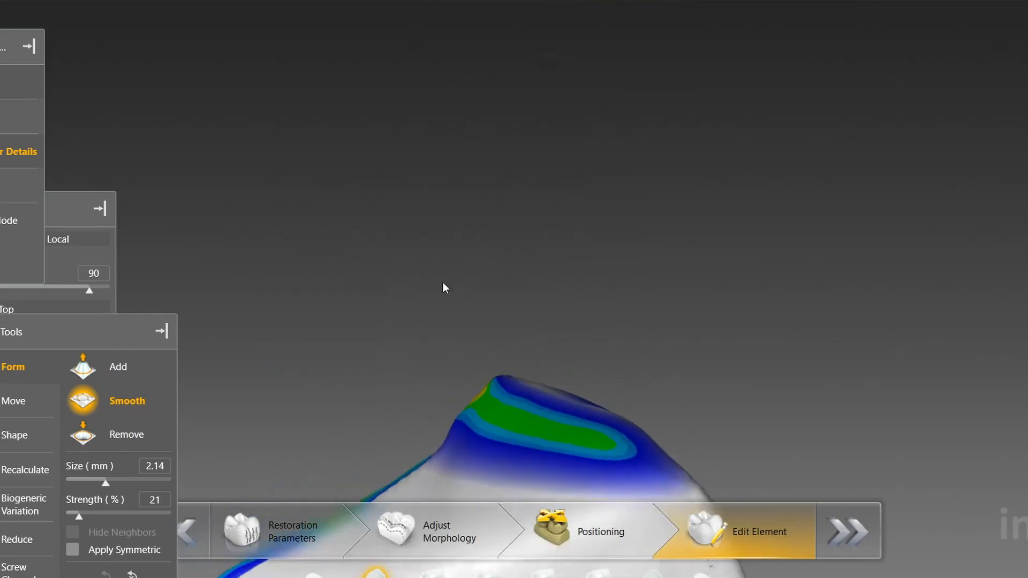
pyautogui.moveTo(443, 287); pyautogui.dragTo(494, 367)
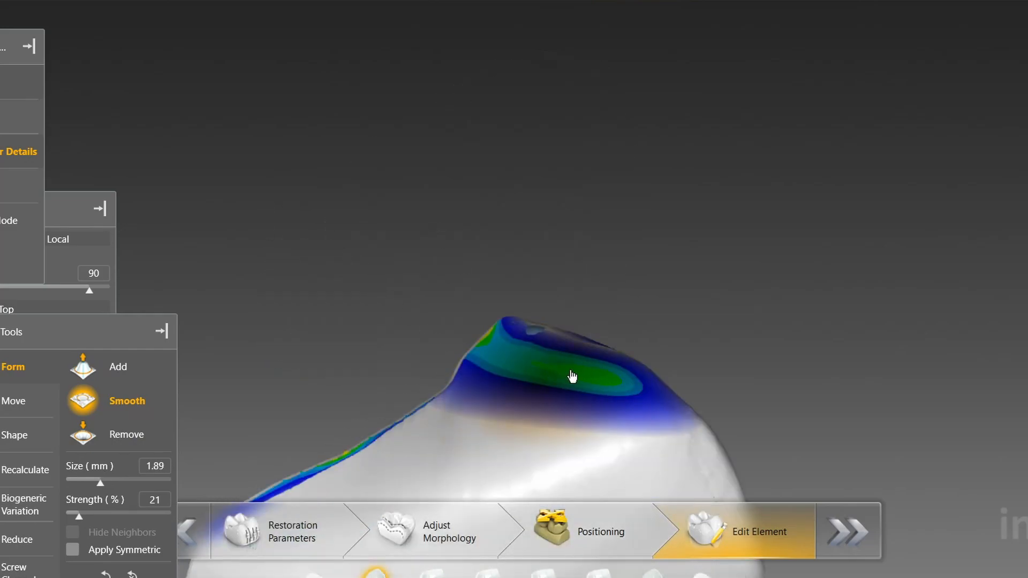
pyautogui.moveTo(567, 379); pyautogui.dragTo(565, 239)
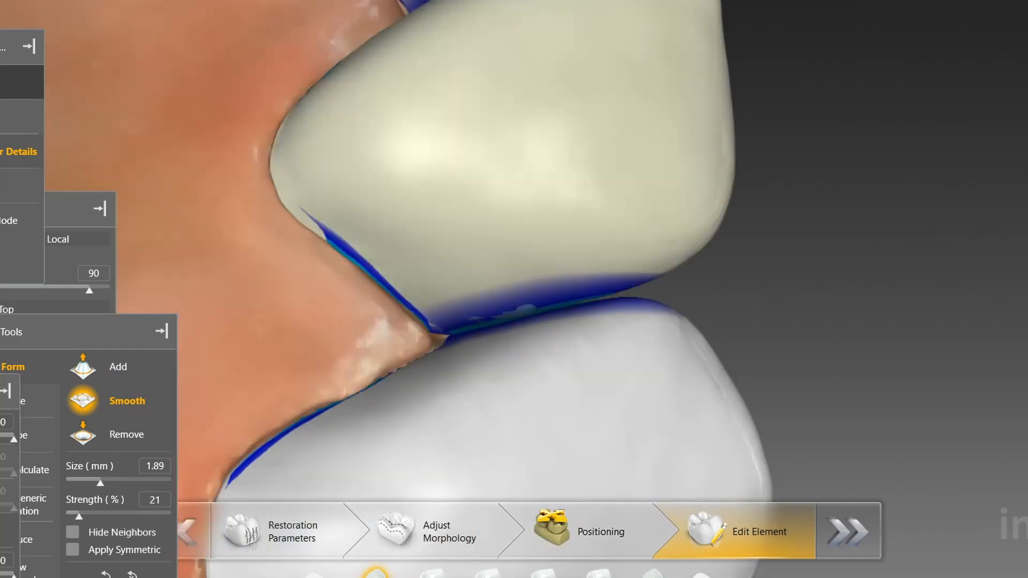
# Smooth the upper right lateral incisor's mesial side at 1.31 mm and 1.01 mm with 21% strength
pyautogui.scroll(-5, 319, 214)
pyautogui.moveTo(319, 214)
pyautogui.mouseDown()
pyautogui.moveTo(307, 175)
pyautogui.moveTo(457, 207)
pyautogui.mouseUp()
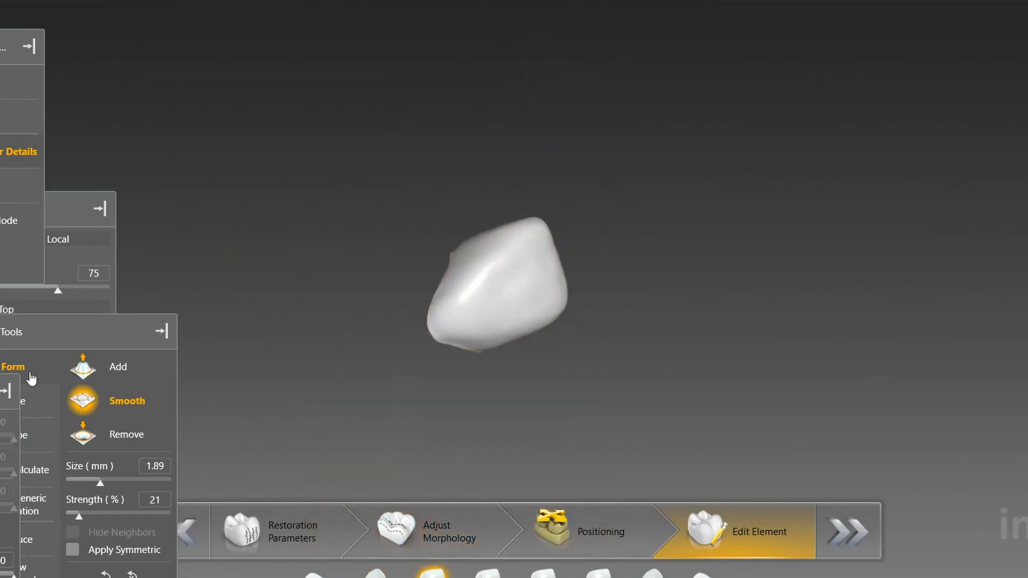
pyautogui.scroll(4, 420, 232)
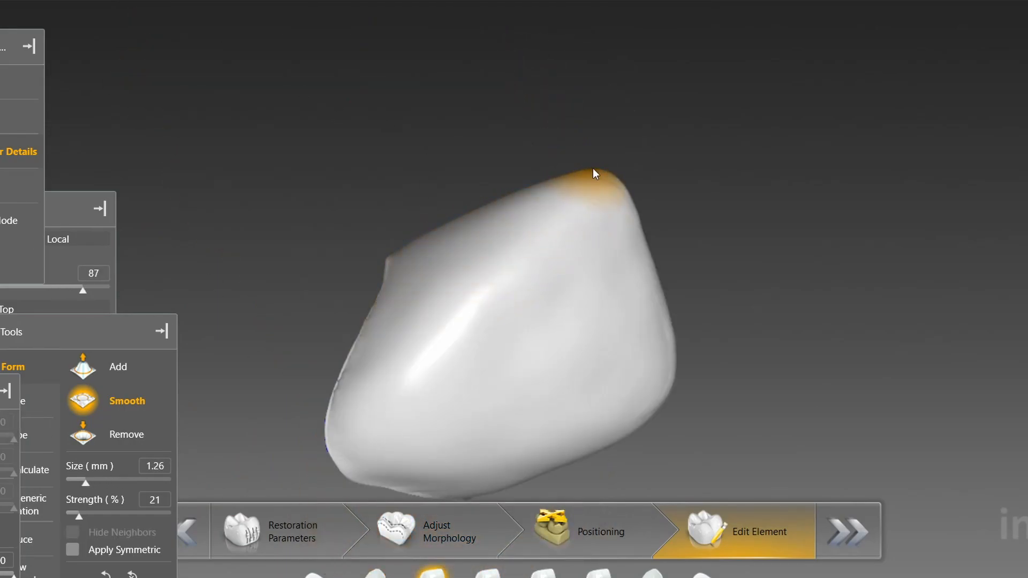
pyautogui.moveTo(415, 204); pyautogui.dragTo(424, 244)
pyautogui.scroll(3, 424, 244)
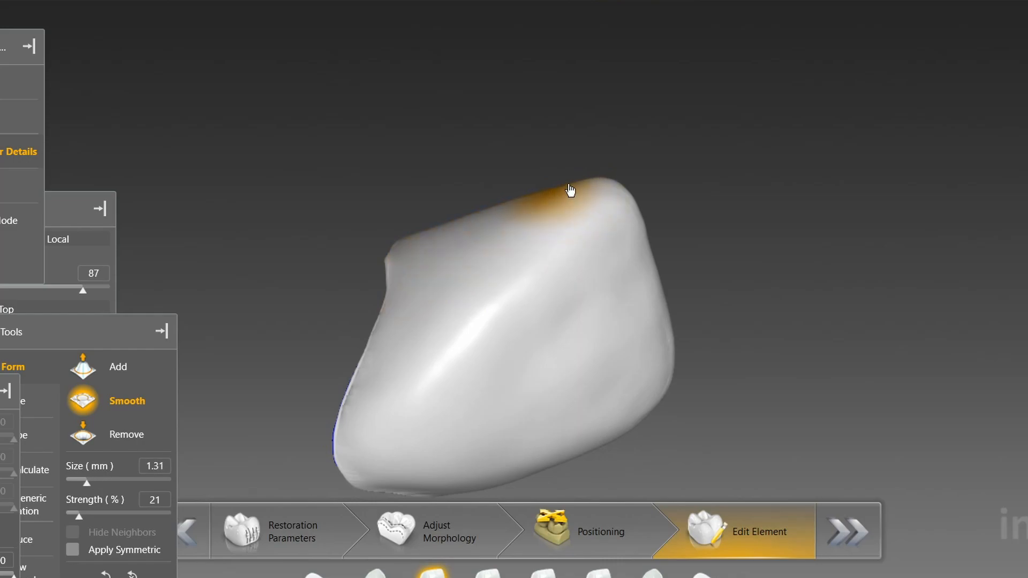
pyautogui.moveTo(446, 165); pyautogui.dragTo(468, 229)
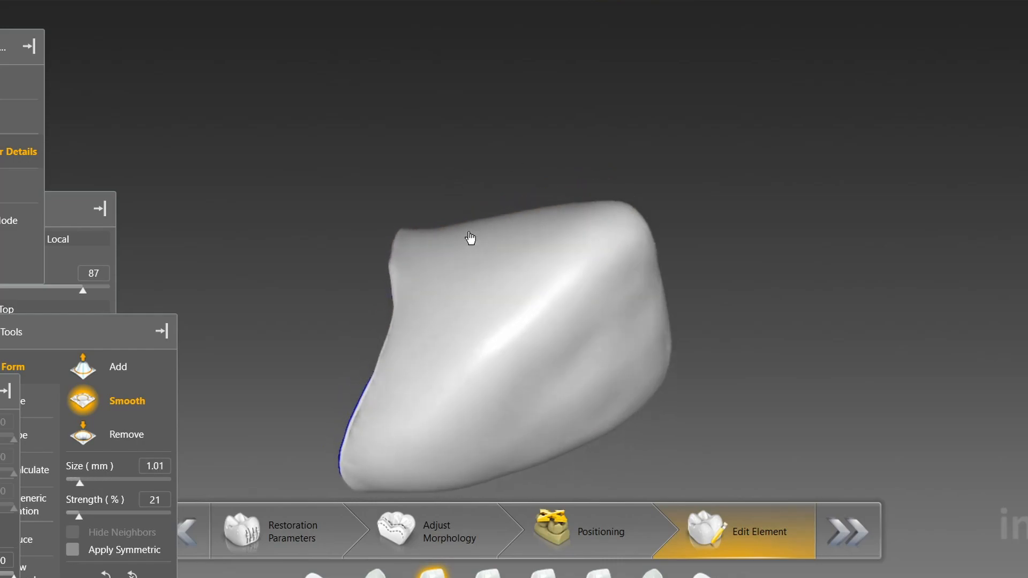
pyautogui.moveTo(549, 209); pyautogui.dragTo(557, 224)
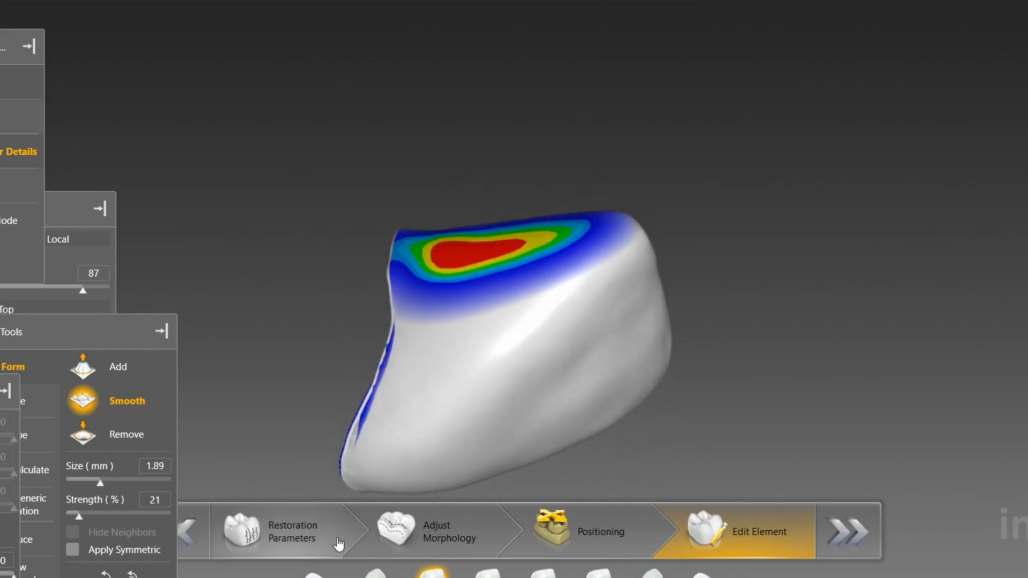
# Reduce the upper right central incisor's distal contact by smoothing it at 1.99 mm and 21% strength
pyautogui.click(488, 573)
pyautogui.moveTo(509, 287); pyautogui.dragTo(482, 453, button='right')
pyautogui.scroll(-2, 554, 431)
pyautogui.moveTo(553, 435)
pyautogui.mouseDown()
pyautogui.moveTo(484, 356)
pyautogui.moveTo(444, 400)
pyautogui.moveTo(539, 292)
pyautogui.mouseUp()
pyautogui.scroll(2, 444, 400)
pyautogui.moveTo(469, 367); pyautogui.dragTo(535, 298)
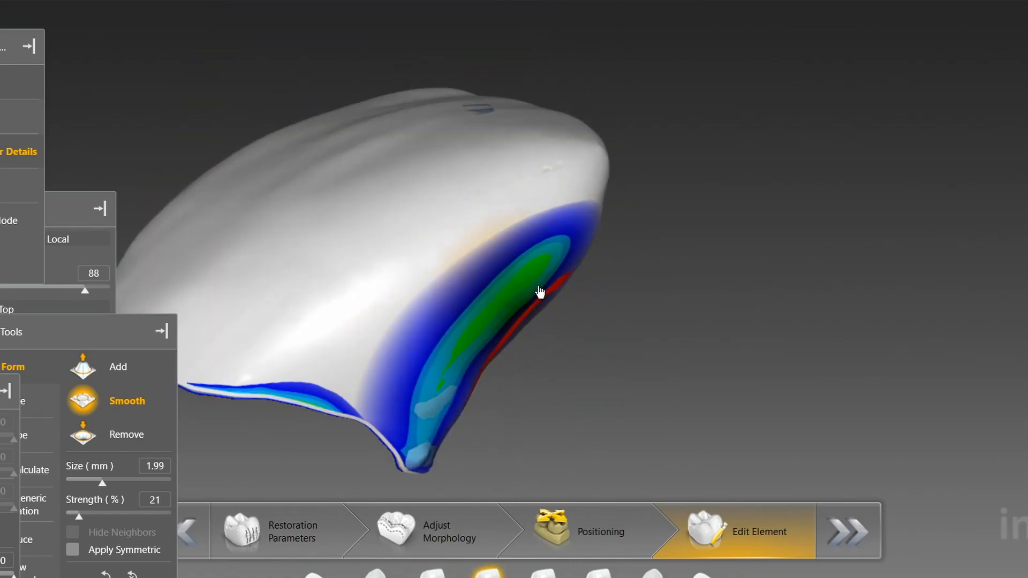
pyautogui.moveTo(485, 341); pyautogui.dragTo(583, 267)
# Refine the upper right central incisor's distal contact with individual shaping at size 0.75, and add material at its cervical end at 0.44 mm and 29% strength
pyautogui.rightClick(665, 355)
pyautogui.moveTo(572, 335); pyautogui.dragTo(504, 409)
pyautogui.scroll(-3, 504, 409)
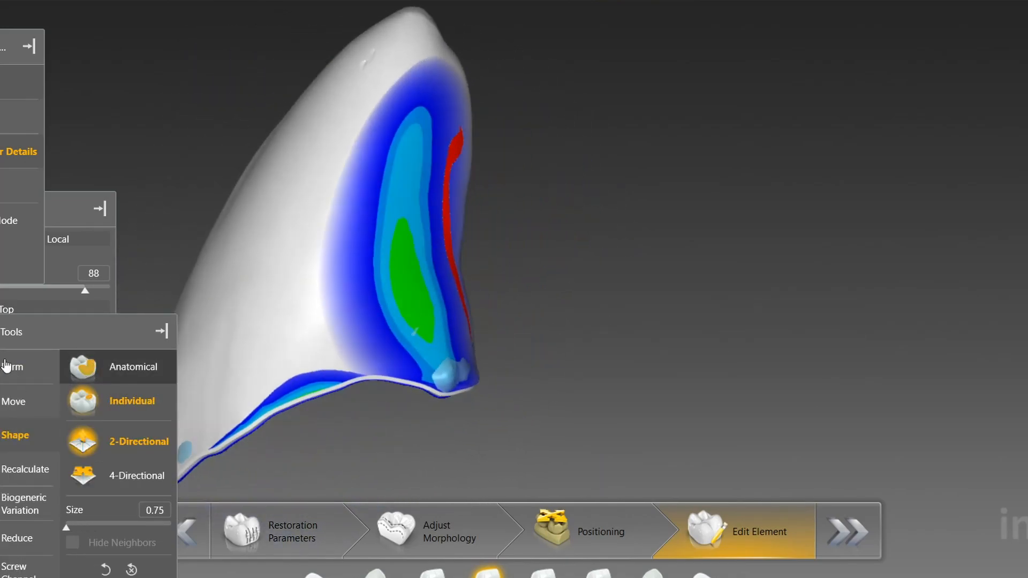
pyautogui.click(12, 367)
pyautogui.click(85, 366)
pyautogui.moveTo(447, 374); pyautogui.dragTo(440, 392)
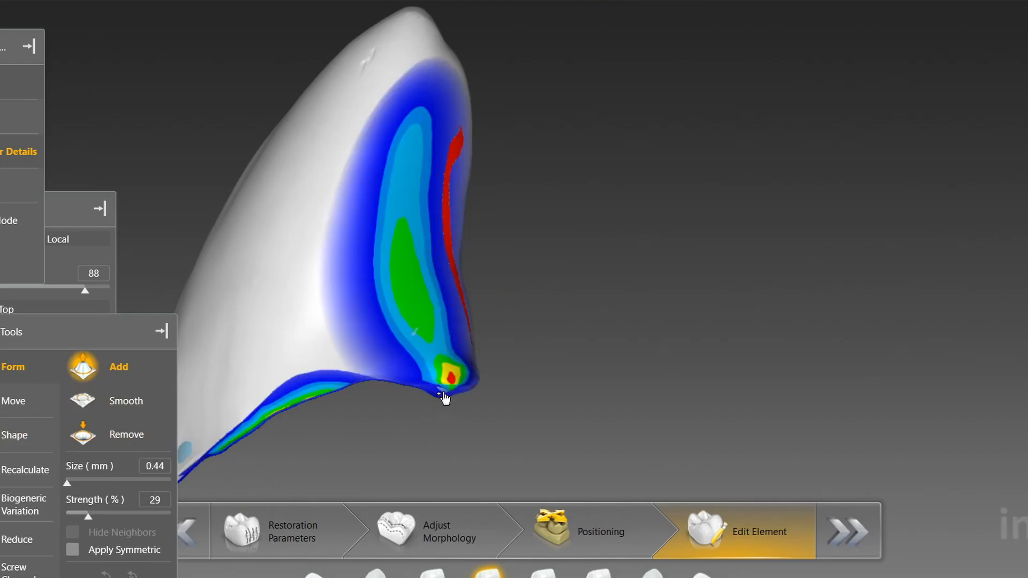
pyautogui.click(448, 387)
pyautogui.scroll(2, 447, 390)
pyautogui.moveTo(498, 390); pyautogui.dragTo(440, 432, button='right')
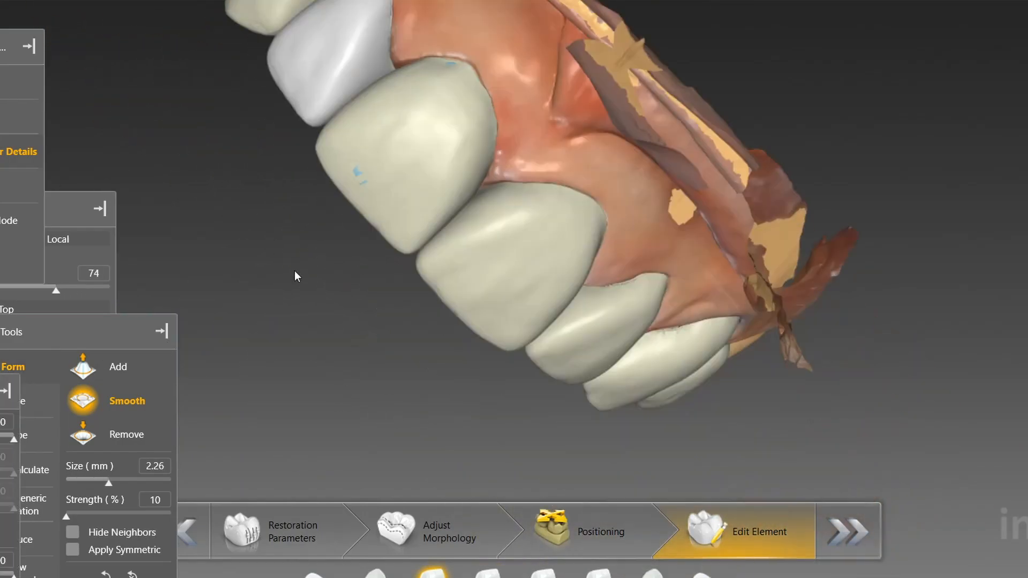
# Reshape the upper left first premolar with four-directional and two-directional anatomical shaping, judging it from the occlusal and front views
pyautogui.moveTo(297, 275); pyautogui.dragTo(319, 456)
pyautogui.doubleClick(477, 393)
pyautogui.doubleClick(404, 397)
pyautogui.rightClick(338, 413)
pyautogui.click(542, 463)
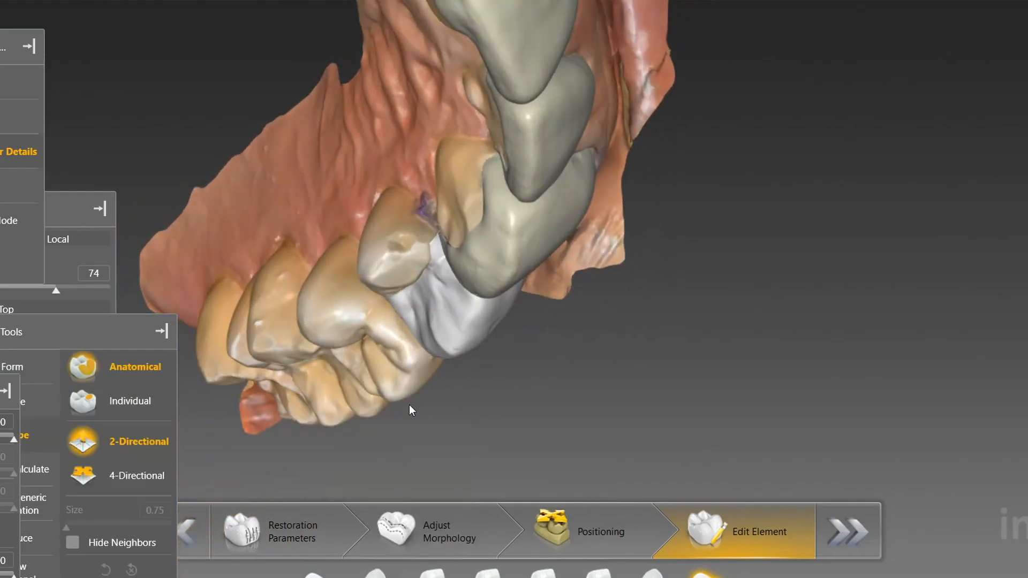
pyautogui.moveTo(411, 380); pyautogui.dragTo(405, 336)
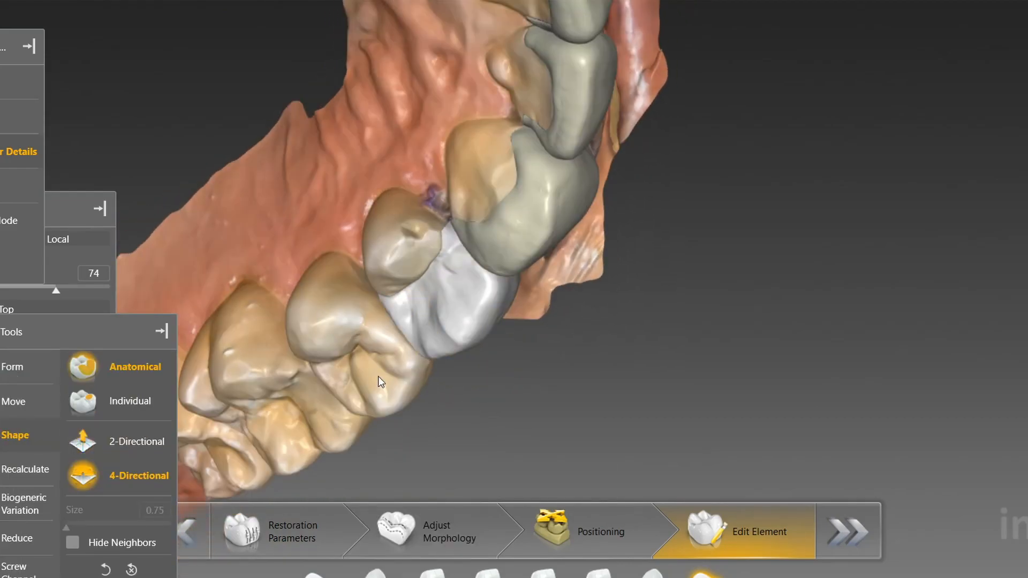
pyautogui.click(74, 196)
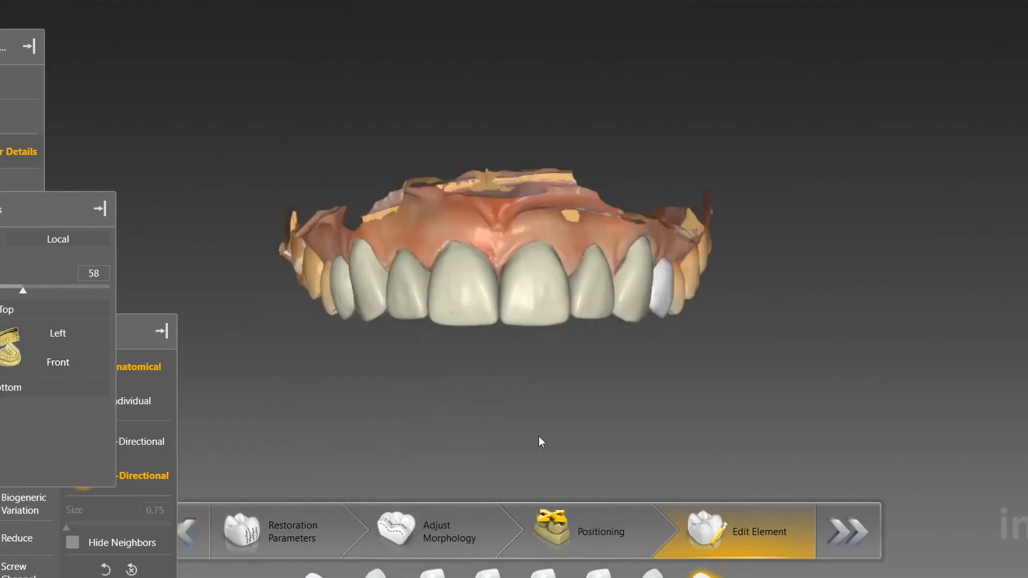
pyautogui.scroll(4, 622, 360)
pyautogui.moveTo(590, 339); pyautogui.dragTo(496, 365)
pyautogui.click(142, 441)
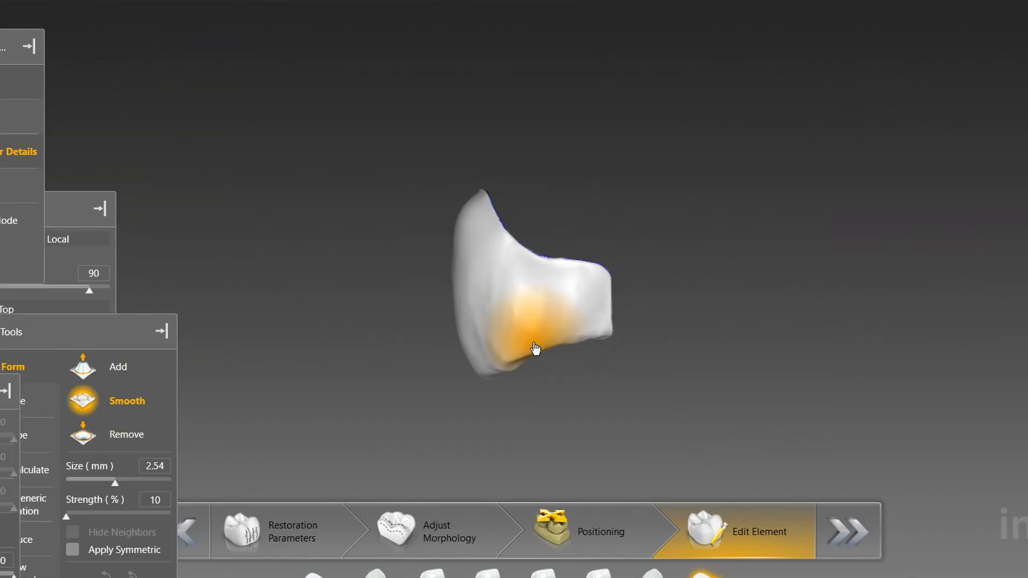
# Smooth the isolated upper left first premolar's proximal contacts at 2.44 mm and 2.04 mm with 10% strength
pyautogui.moveTo(628, 332); pyautogui.dragTo(560, 299)
pyautogui.moveTo(688, 264); pyautogui.dragTo(564, 313)
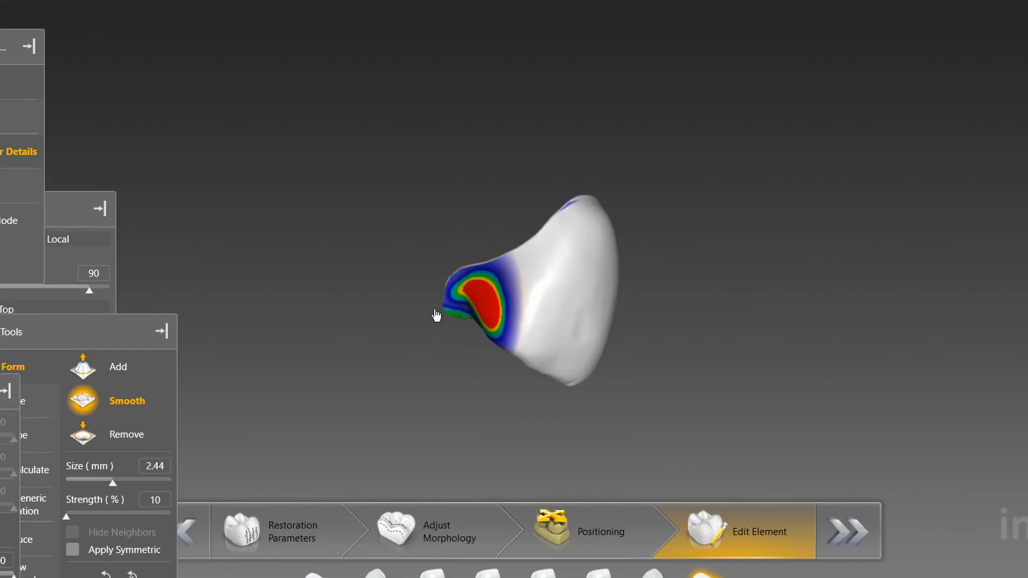
pyautogui.scroll(4, 443, 316)
pyautogui.moveTo(478, 322); pyautogui.dragTo(331, 409, button='right')
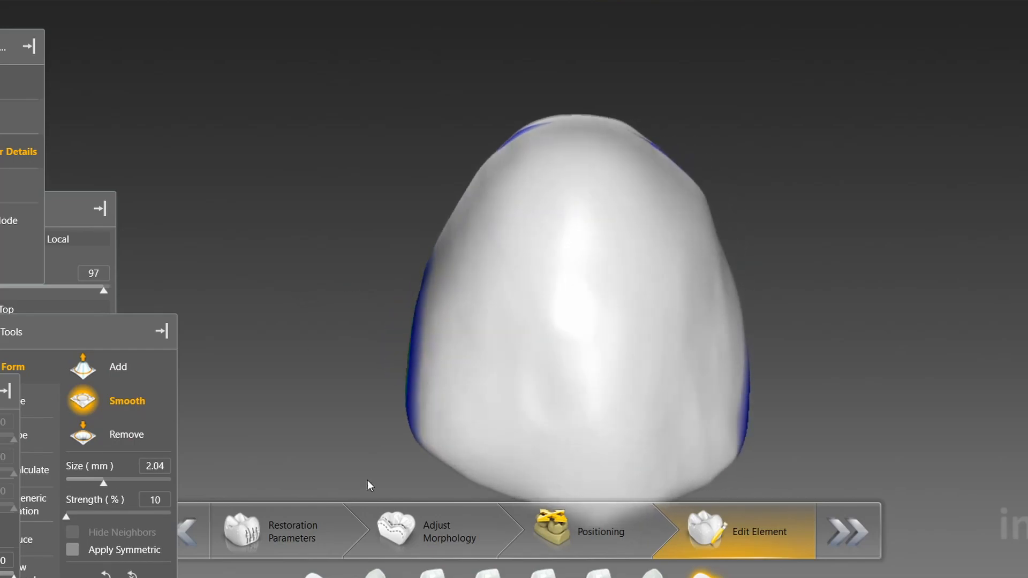
pyautogui.moveTo(321, 304); pyautogui.dragTo(493, 278)
# Smooth the upper left canine's proximal contact at 2.04 mm and 19% strength
pyautogui.click(598, 574)
pyautogui.scroll(5, 590, 290)
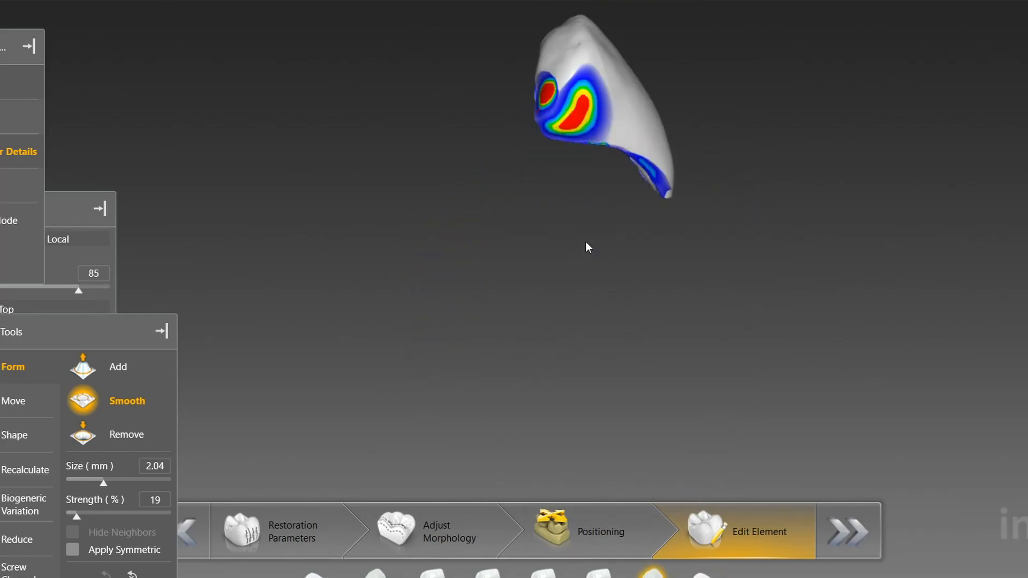
pyautogui.moveTo(526, 139)
pyautogui.mouseDown()
pyautogui.moveTo(546, 136)
pyautogui.moveTo(564, 103)
pyautogui.mouseUp()
pyautogui.moveTo(440, 98)
pyautogui.mouseDown()
pyautogui.moveTo(425, 101)
pyautogui.moveTo(443, 190)
pyautogui.mouseUp()
# Reduce the strength to 10% and smooth the upper left lateral incisor's distal contact at 1.86 mm
pyautogui.moveTo(77, 515); pyautogui.dragTo(66, 515)
pyautogui.moveTo(782, 271); pyautogui.dragTo(559, 230)
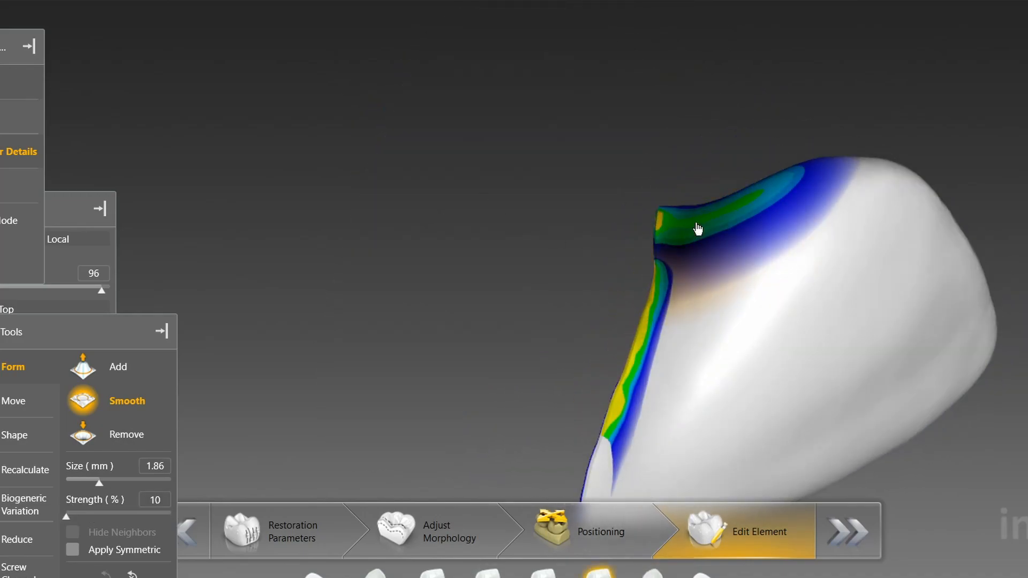
pyautogui.moveTo(750, 160); pyautogui.dragTo(610, 335)
# Smooth the upper left central incisor's distal contact at 2.06 mm and 10% strength
pyautogui.scroll(1, 656, 272)
pyautogui.moveTo(611, 335); pyautogui.dragTo(725, 412, button='right')
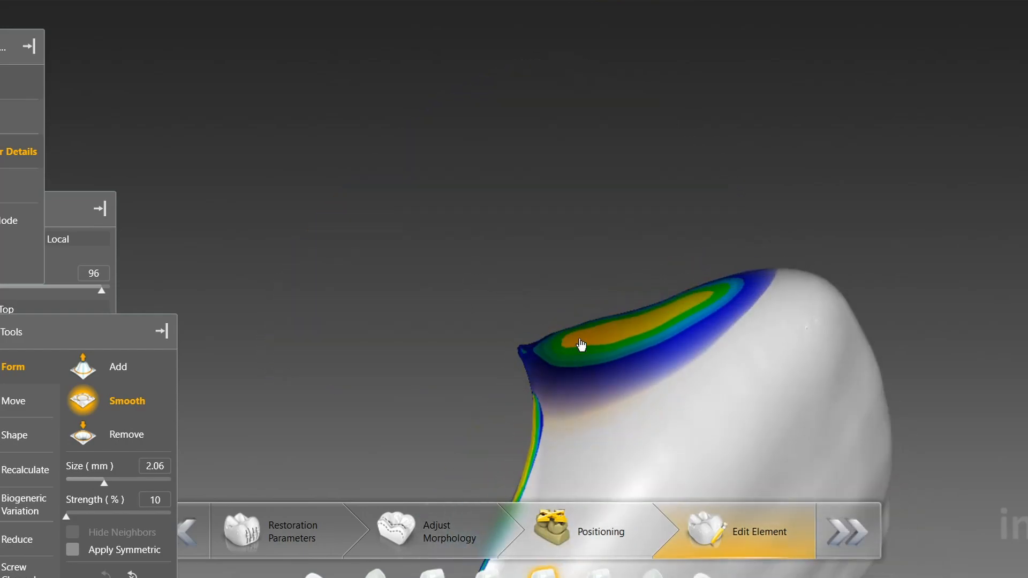
pyautogui.moveTo(581, 345)
pyautogui.mouseDown()
pyautogui.moveTo(698, 301)
pyautogui.moveTo(755, 292)
pyautogui.mouseUp()
pyautogui.moveTo(669, 251)
pyautogui.mouseDown()
pyautogui.moveTo(576, 257)
pyautogui.moveTo(578, 313)
pyautogui.mouseUp()
# Adjust the contact between the upper left lateral and central incisors with individual shaping at sizes 1.60 and 1.77, and check the palatal view
pyautogui.rightClick(657, 345)
pyautogui.click(775, 325)
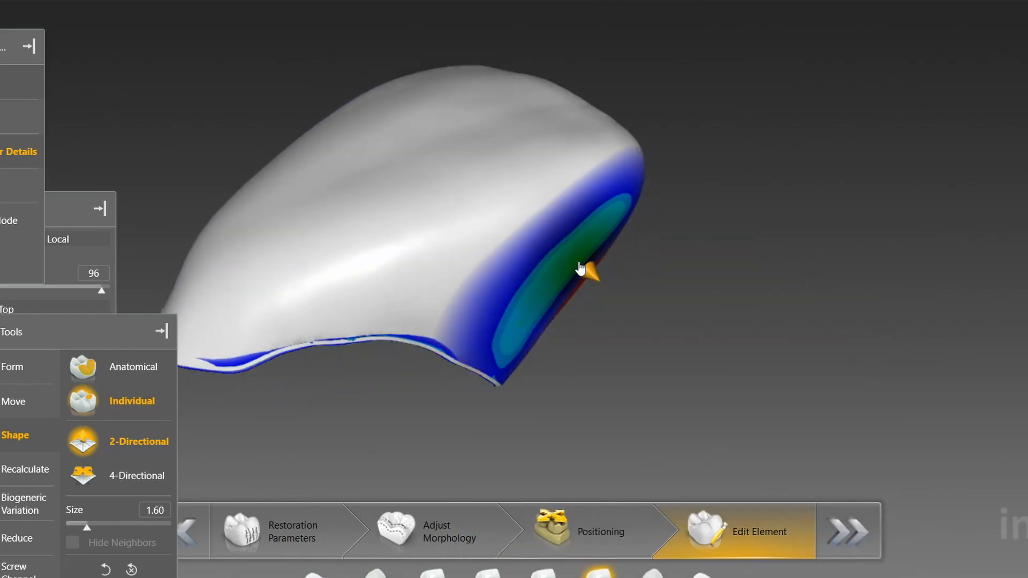
pyautogui.moveTo(536, 347)
pyautogui.mouseDown()
pyautogui.moveTo(606, 355)
pyautogui.moveTo(537, 338)
pyautogui.mouseUp()
pyautogui.moveTo(580, 294); pyautogui.dragTo(376, 291)
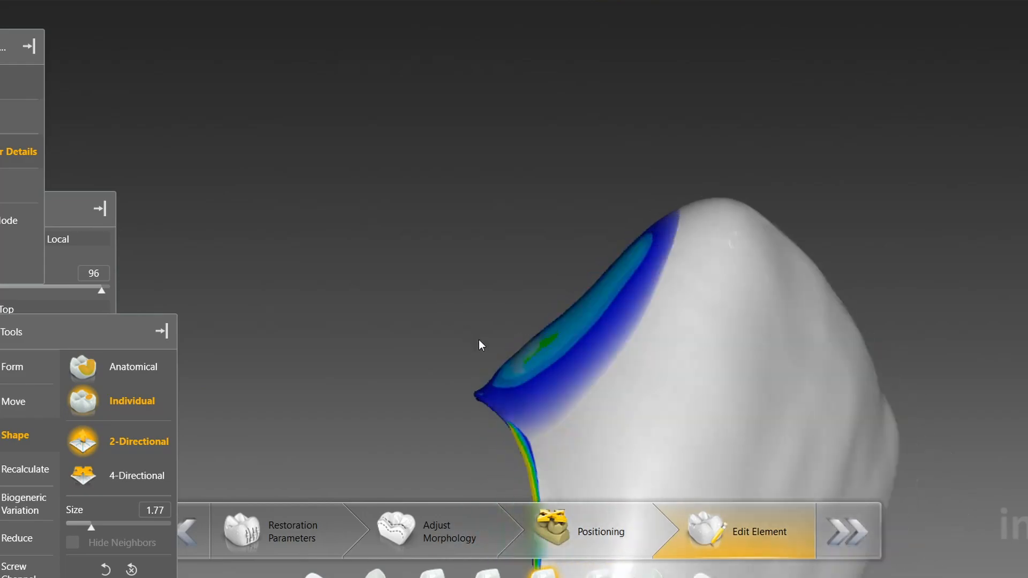
pyautogui.moveTo(482, 344); pyautogui.dragTo(370, 299)
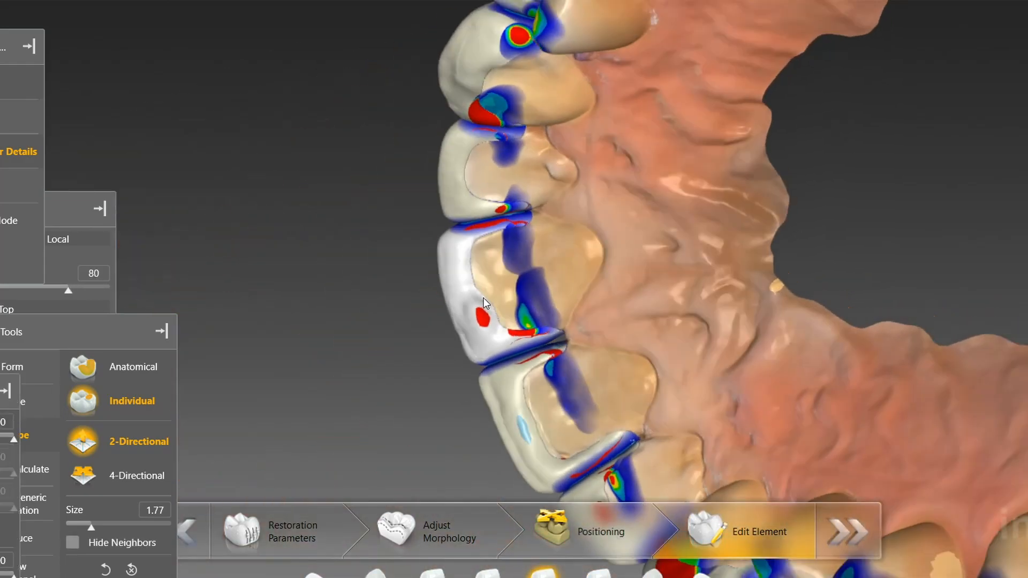
# Refine the palatal contact areas between the two upper central incisors with individual shaping at sizes 1.33 and 1.18
pyautogui.scroll(5, 618, 235)
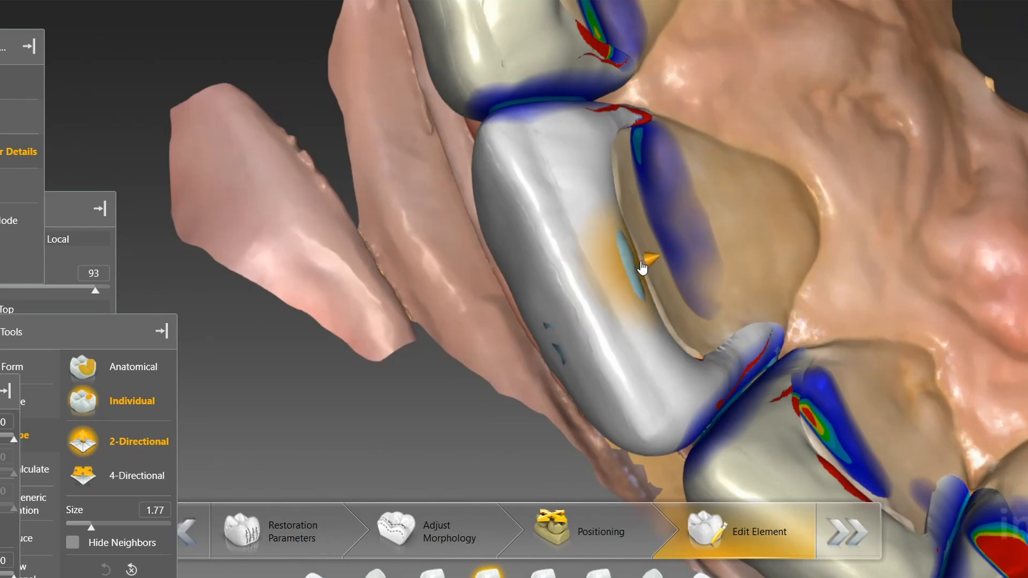
pyautogui.moveTo(642, 266)
pyautogui.mouseDown(button='right')
pyautogui.moveTo(700, 242)
pyautogui.moveTo(567, 139)
pyautogui.moveTo(568, 153)
pyautogui.mouseUp(button='right')
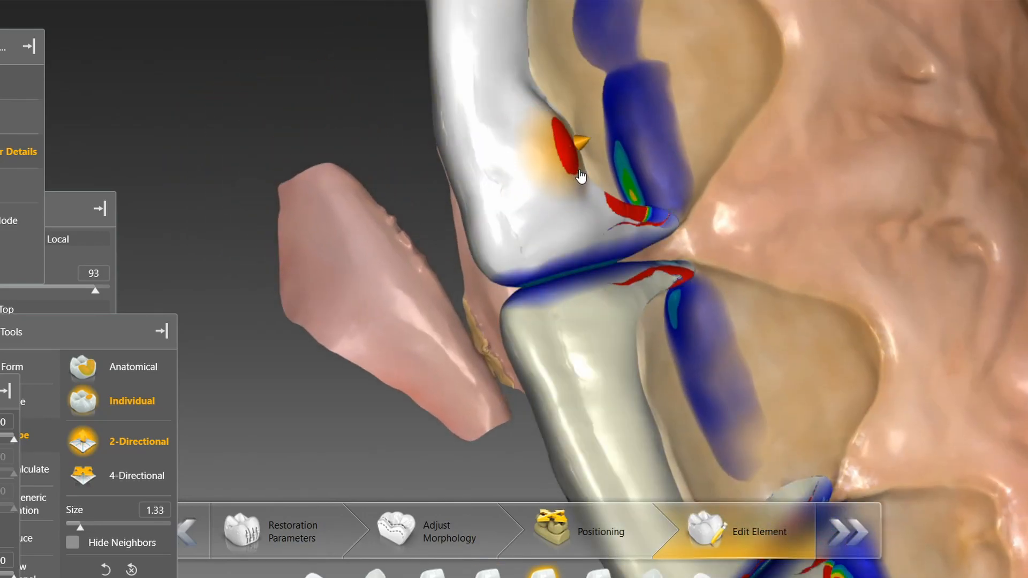
pyautogui.moveTo(576, 173); pyautogui.dragTo(568, 177)
pyautogui.moveTo(568, 176); pyautogui.dragTo(625, 301, button='right')
pyautogui.scroll(2, 625, 301)
pyautogui.click(619, 292)
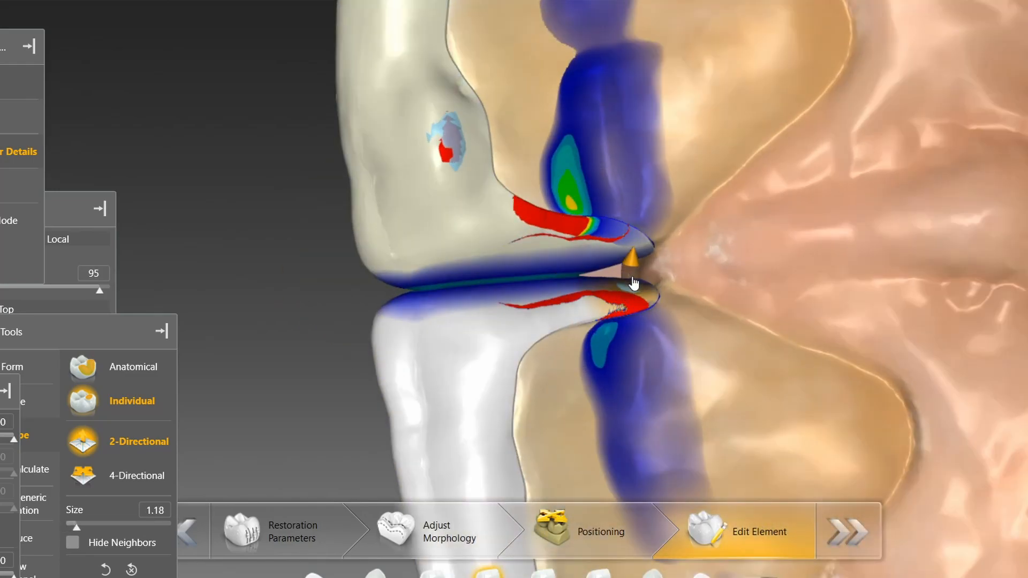
pyautogui.click(614, 261)
pyautogui.moveTo(614, 264); pyautogui.dragTo(647, 258, button='right')
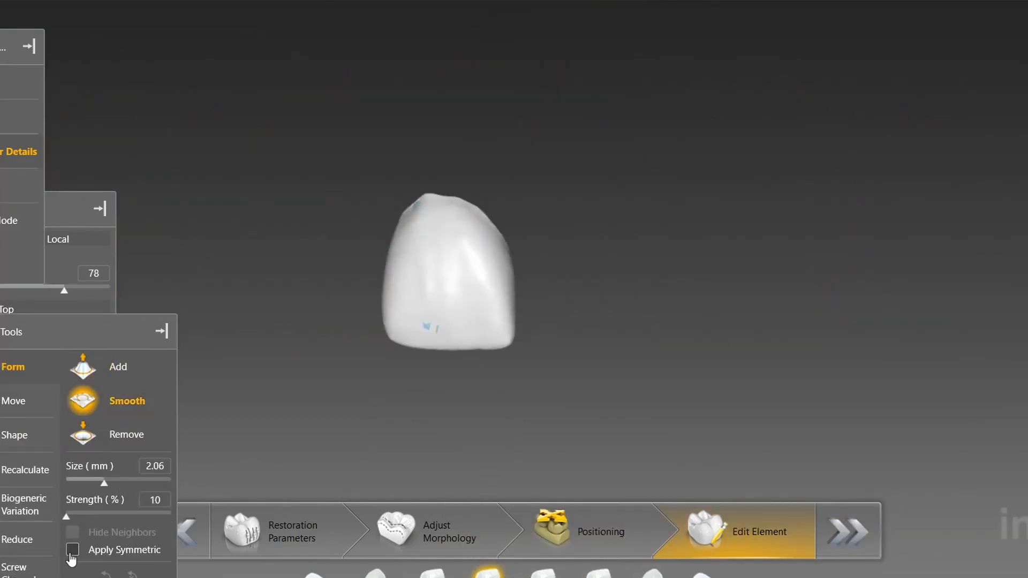
# Smooth the upper central incisors' proximal contact symmetrically at 1.31 mm, with 12% and 21% strength, and show the front view of the arch
pyautogui.click(72, 550)
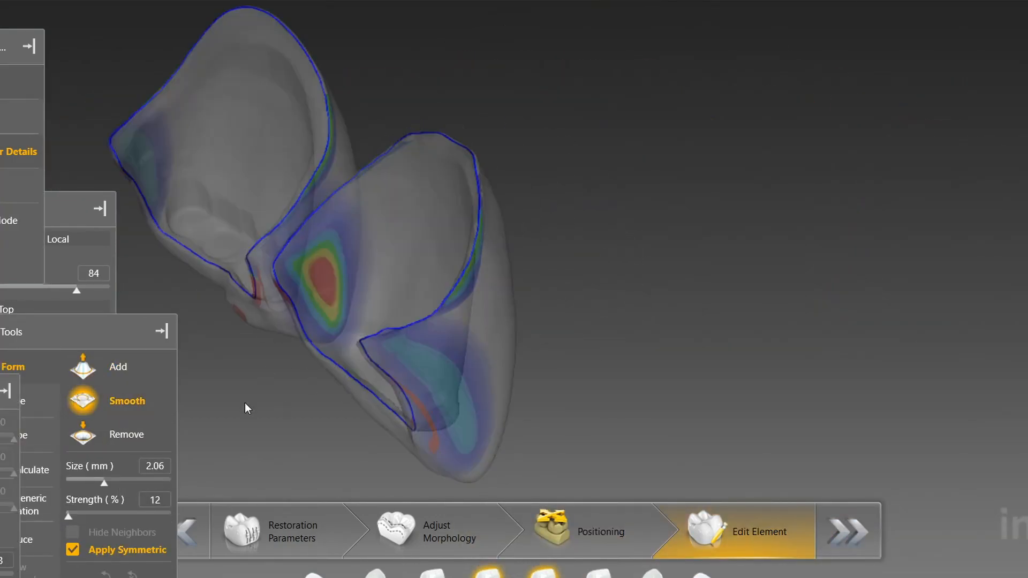
pyautogui.scroll(5, 281, 406)
pyautogui.keyDown('shift'); pyautogui.scroll(-3, 517, 170); pyautogui.keyUp('shift')
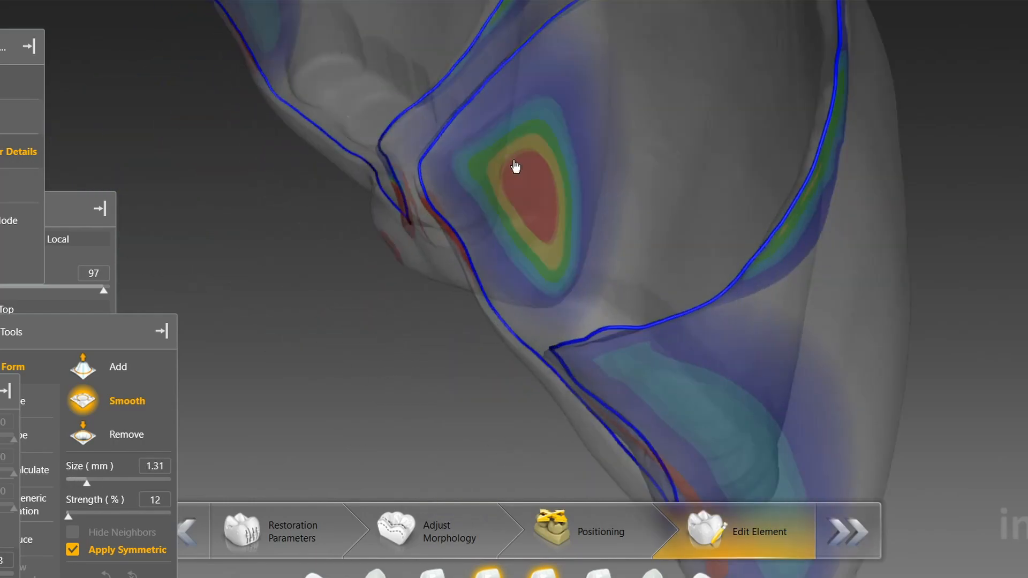
pyautogui.moveTo(528, 219)
pyautogui.mouseDown()
pyautogui.moveTo(548, 269)
pyautogui.moveTo(517, 219)
pyautogui.mouseUp()
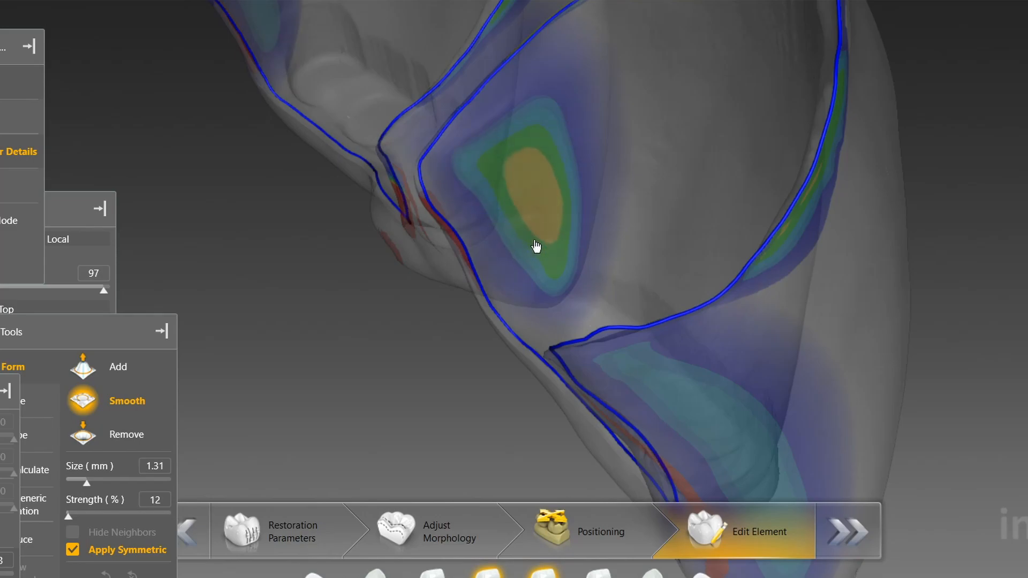
pyautogui.moveTo(68, 519); pyautogui.dragTo(77, 520)
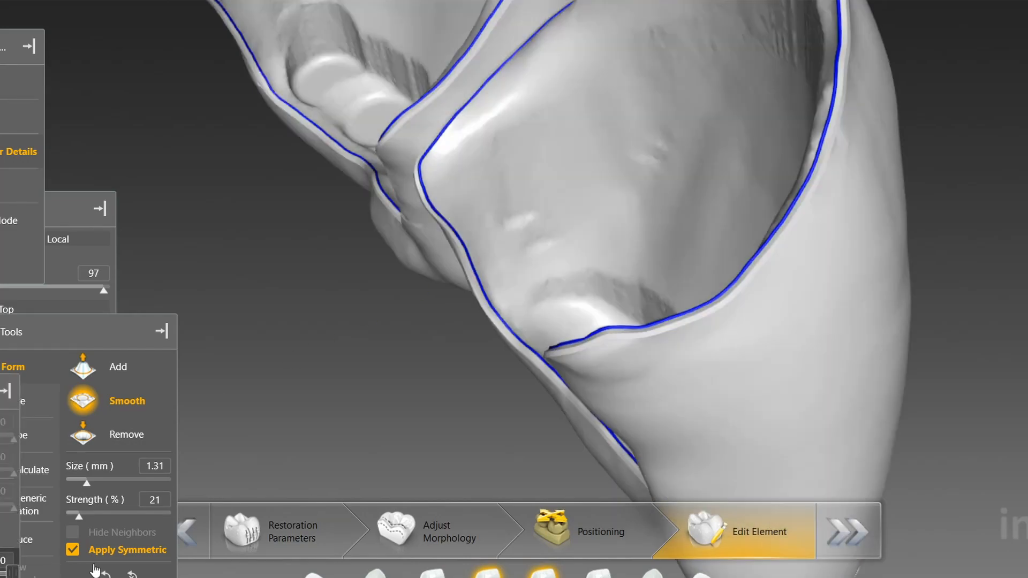
pyautogui.click(74, 377)
pyautogui.scroll(4, 453, 421)
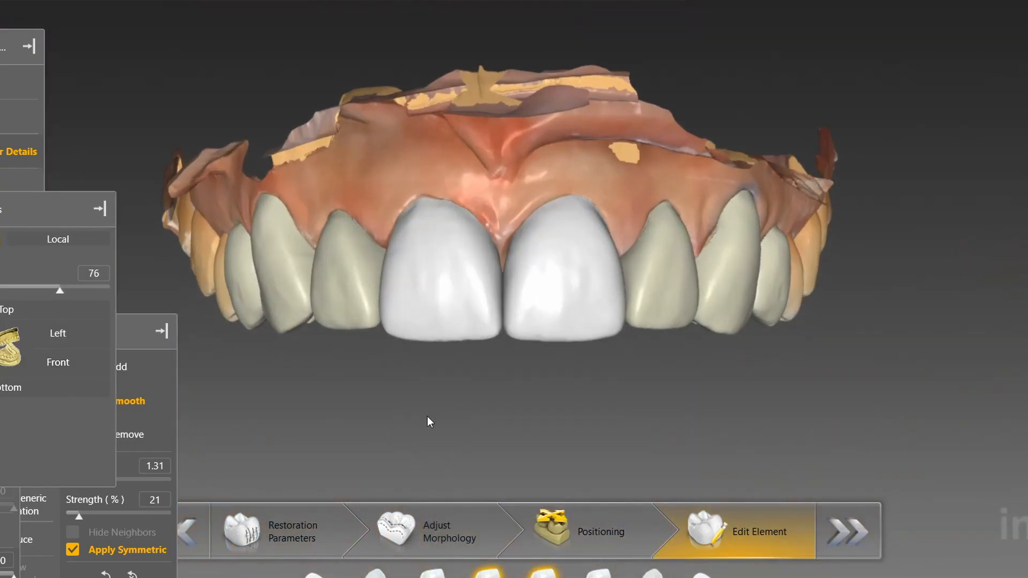
pyautogui.scroll(-1, 452, 421)
# Turn off symmetric editing and individually shape the upper right premolar's distal surface at size 2.85
pyautogui.click(72, 550)
pyautogui.click(291, 294)
pyautogui.rightClick(346, 424)
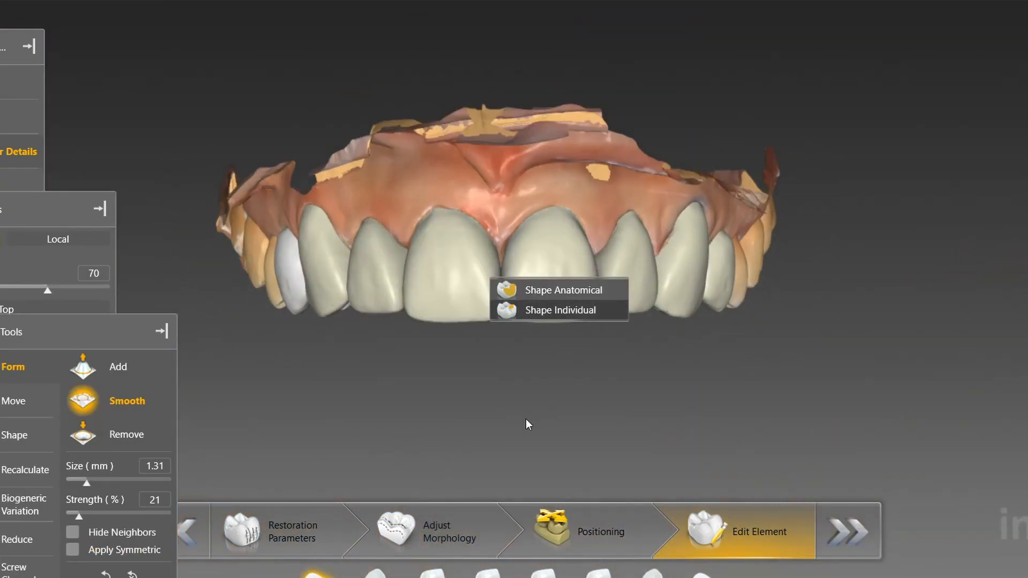
pyautogui.click(560, 310)
pyautogui.scroll(3, 561, 310)
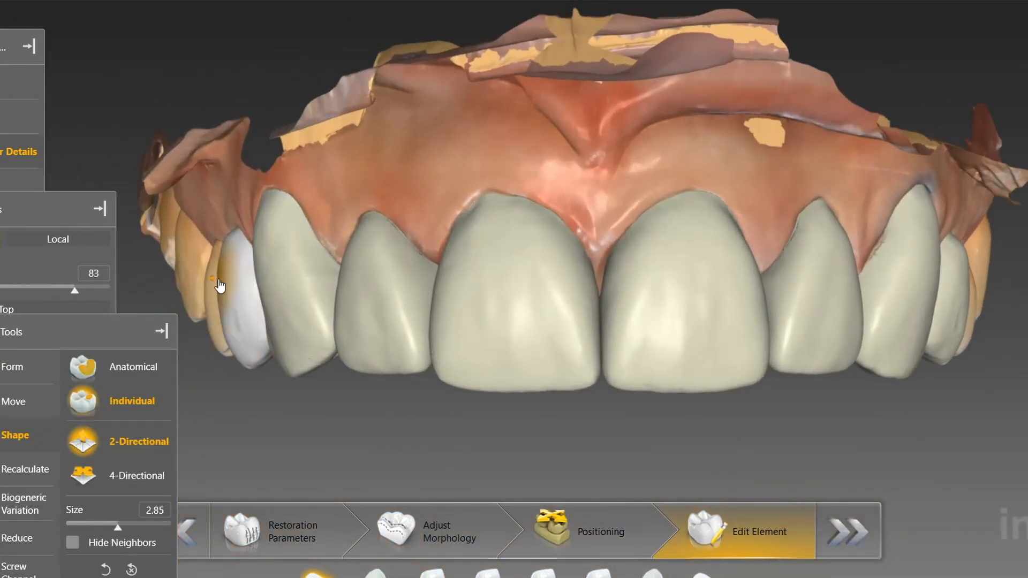
# Smooth the upper right premolar's buccal surface near the gum line at 2.39 mm and 17% strength
pyautogui.click(955, 327)
pyautogui.rightClick(922, 284)
pyautogui.rightClick(941, 299)
pyautogui.click(982, 309)
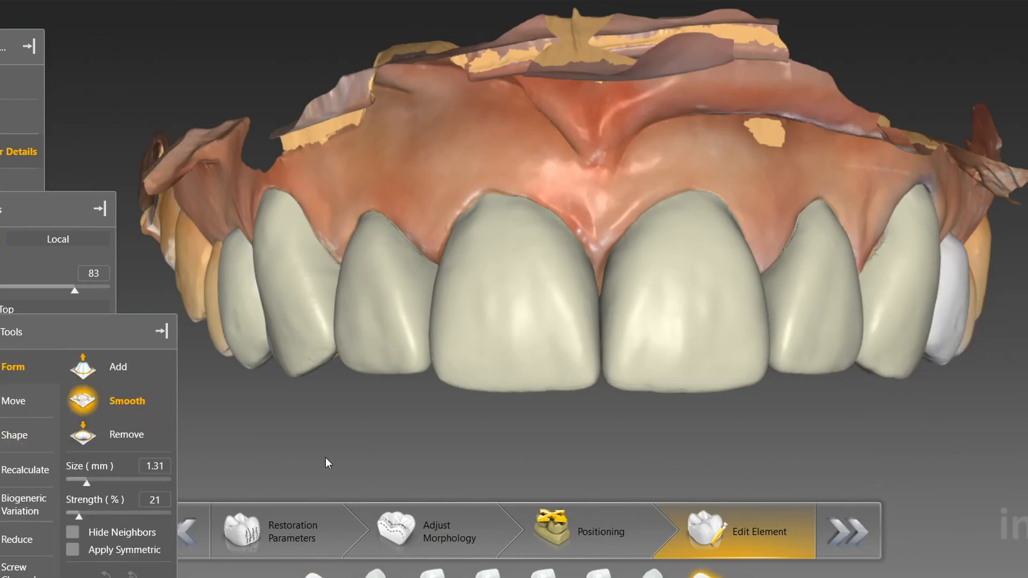
pyautogui.moveTo(328, 461); pyautogui.dragTo(515, 338)
pyautogui.click(540, 252)
pyautogui.moveTo(447, 130); pyautogui.dragTo(482, 176)
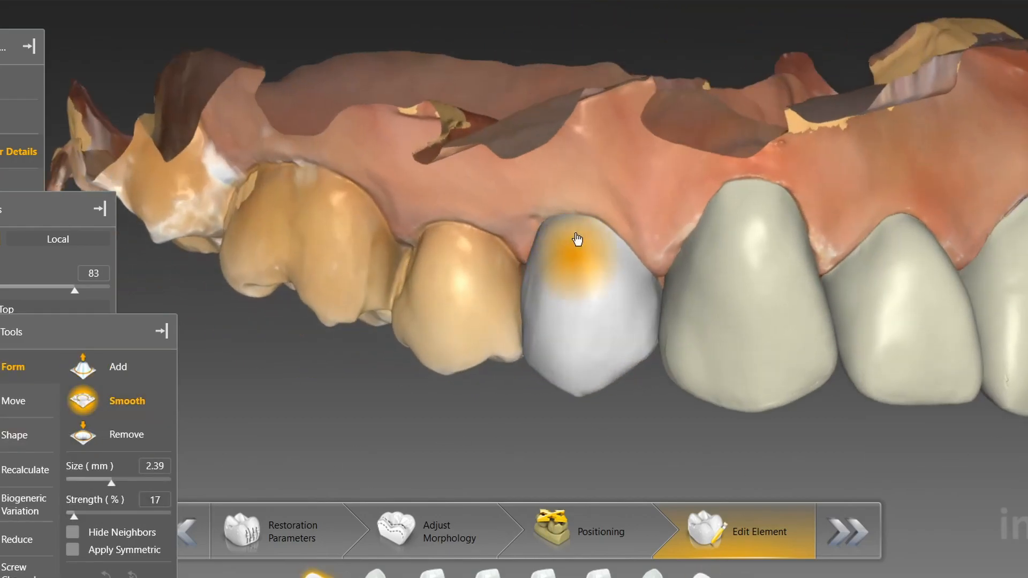
# Smooth the upper left premolar's buccal surface at 1.61 mm and 17% strength, and add material along its distal edge at 1.54 mm
pyautogui.scroll(-3, 452, 397)
pyautogui.click(57, 362)
pyautogui.click(109, 400)
pyautogui.moveTo(670, 367); pyautogui.dragTo(600, 313)
pyautogui.scroll(3, 600, 313)
pyautogui.scroll(2, 600, 312)
pyautogui.click(448, 312)
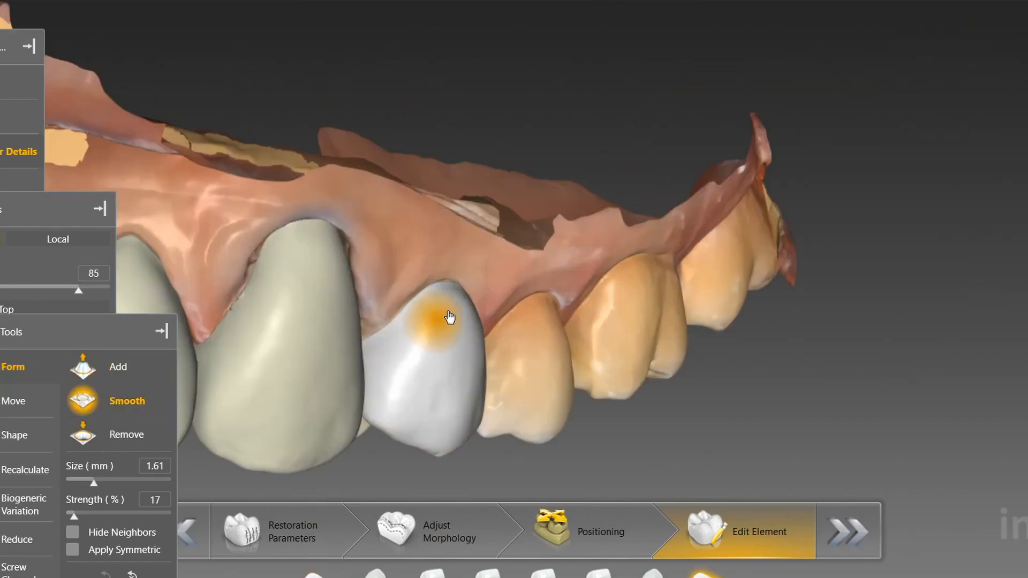
pyautogui.moveTo(480, 303); pyautogui.dragTo(472, 340)
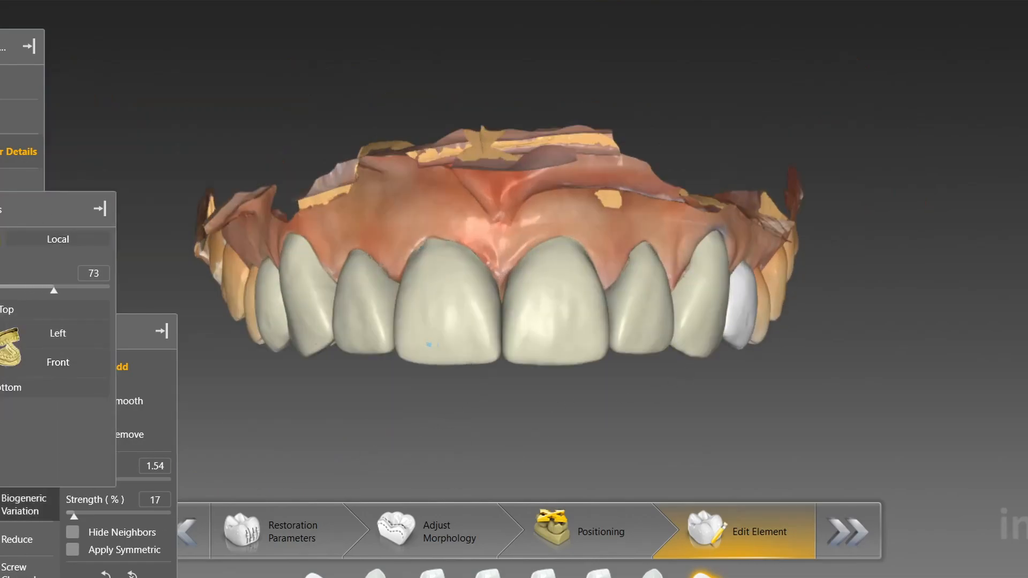
# Select all eight upper restorations and examine their shapes and surfaces from the front and the side
pyautogui.scroll(-2, 428, 344)
pyautogui.keyDown('shift'); pyautogui.click(323, 324); pyautogui.keyUp('shift')
pyautogui.moveTo(804, 225); pyautogui.dragTo(734, 252)
pyautogui.scroll(-2, 562, 381)
pyautogui.moveTo(562, 386); pyautogui.dragTo(532, 314, button='right')
pyautogui.scroll(3, 285, 436)
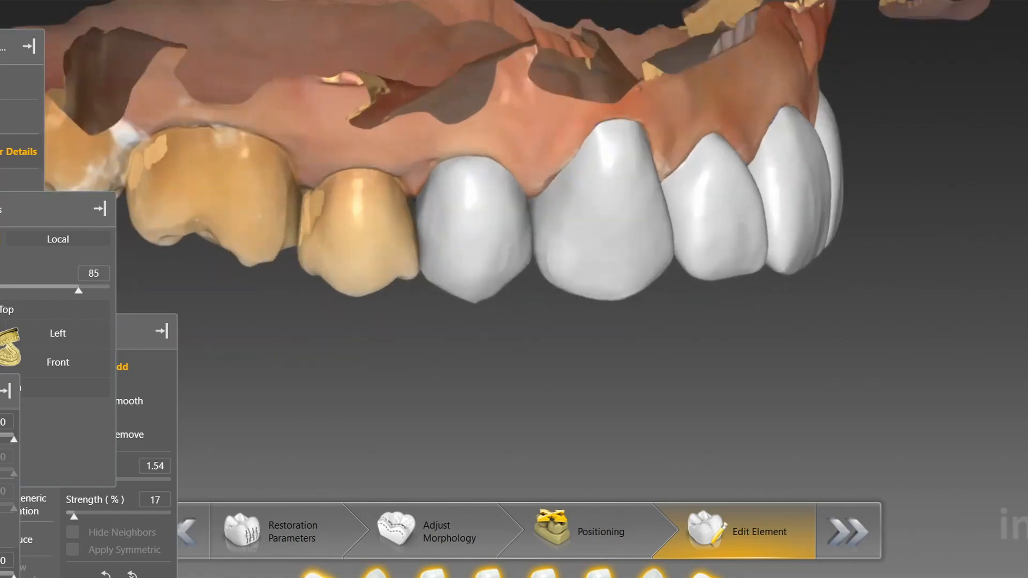
pyautogui.scroll(2, 402, 447)
# Individually shape the upper right premolar's distal side at size 2.03 and smooth it at 2.36 mm and 17% strength
pyautogui.click(317, 575)
pyautogui.rightClick(377, 341)
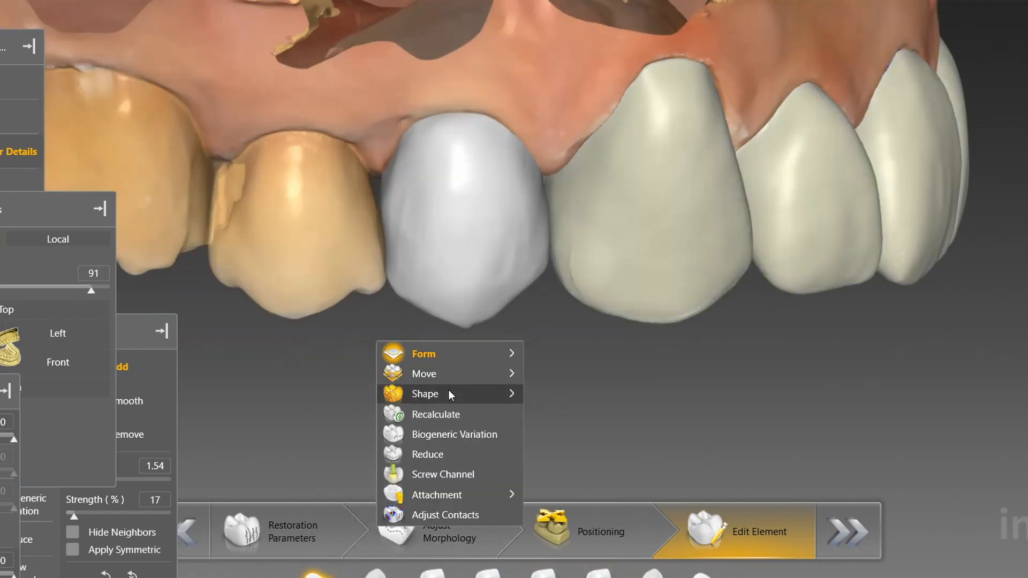
pyautogui.click(450, 395)
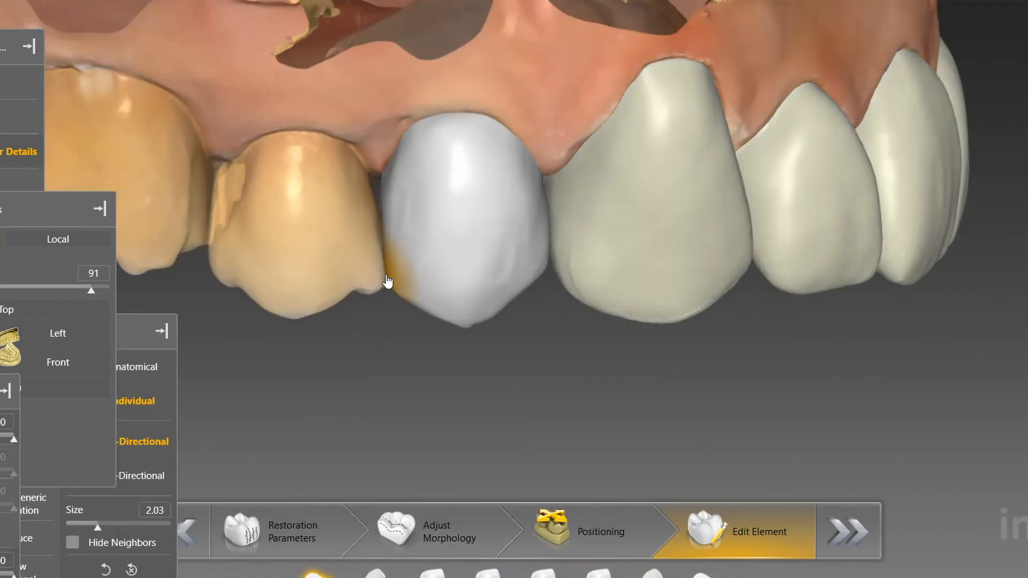
pyautogui.rightClick(351, 337)
pyautogui.click(541, 367)
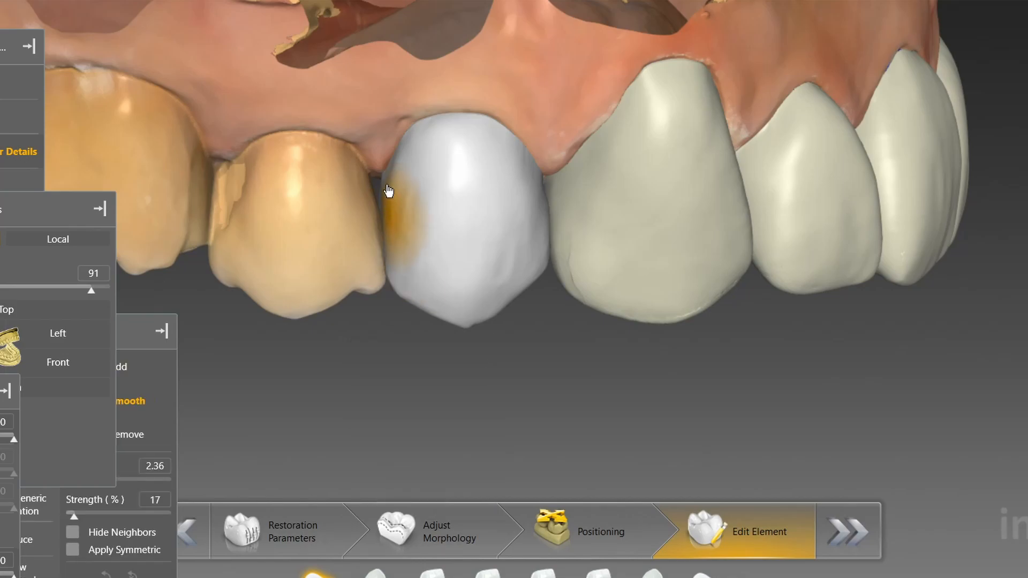
# Isolate the upper right premolar to check its proximal contacts, and restore the front view of the full arch
pyautogui.click(8, 426)
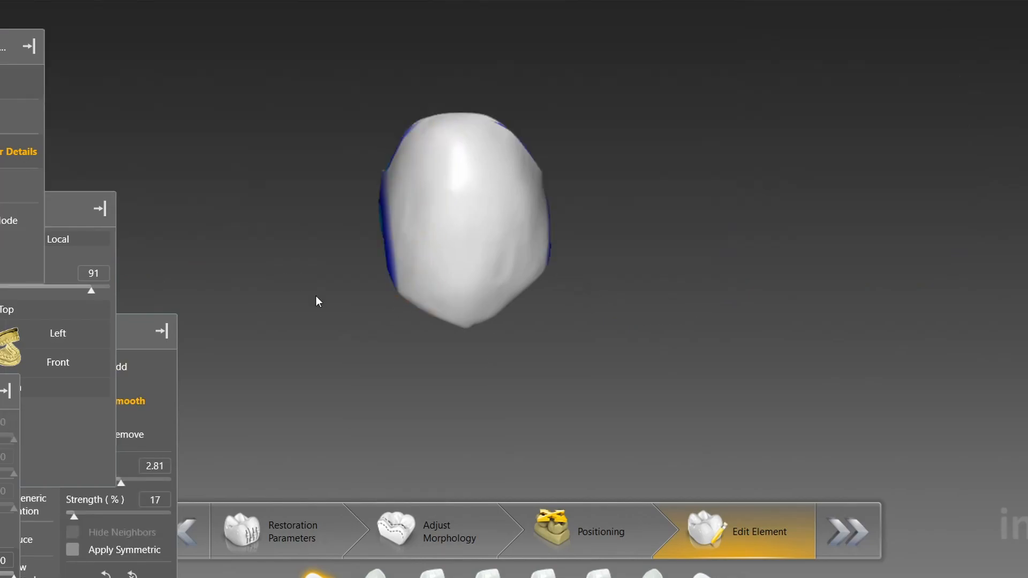
pyautogui.moveTo(293, 287); pyautogui.dragTo(2, 116)
pyautogui.scroll(-2, 321, 330)
pyautogui.moveTo(321, 330); pyautogui.dragTo(3, 220)
pyautogui.click(8, 220)
pyautogui.scroll(-5, 512, 340)
pyautogui.click(9, 82)
pyautogui.moveTo(808, 136); pyautogui.dragTo(248, 375)
pyautogui.click(66, 370)
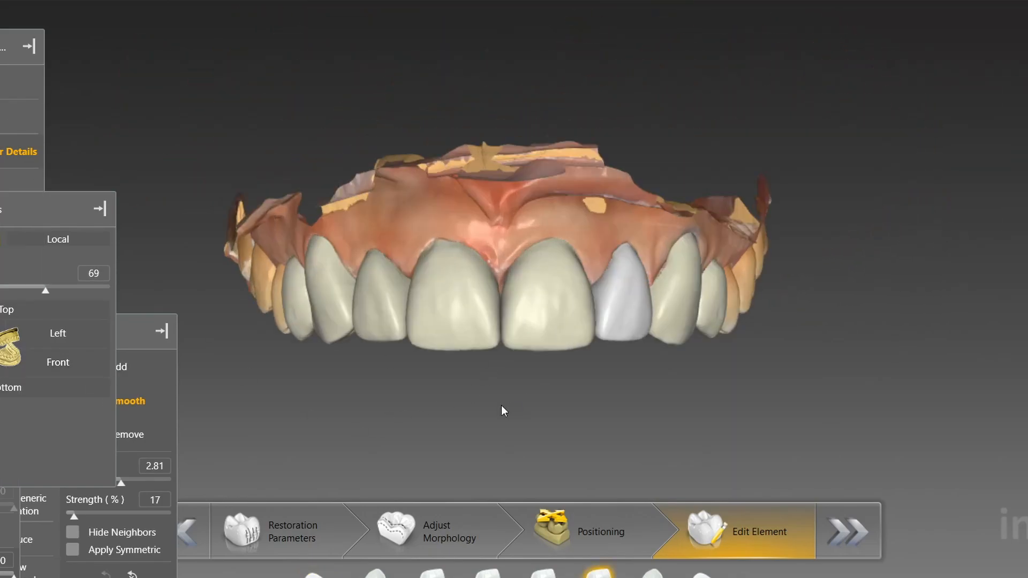
# Select all eight upper restorations and overlay the reference scan of the upper jaw to compare their shapes
pyautogui.click(316, 574)
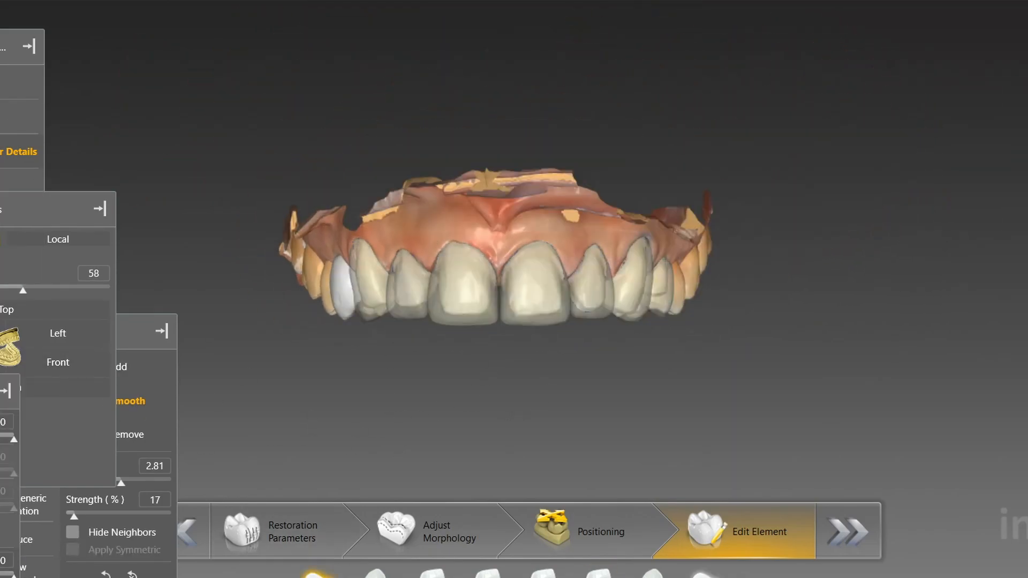
pyautogui.keyDown('shift'); pyautogui.click(702, 574); pyautogui.keyUp('shift')
pyautogui.click(4, 491)
pyautogui.moveTo(13, 575)
pyautogui.mouseDown()
pyautogui.moveTo(1, 573)
pyautogui.moveTo(13, 573)
pyautogui.mouseUp()
pyautogui.scroll(4, 376, 549)
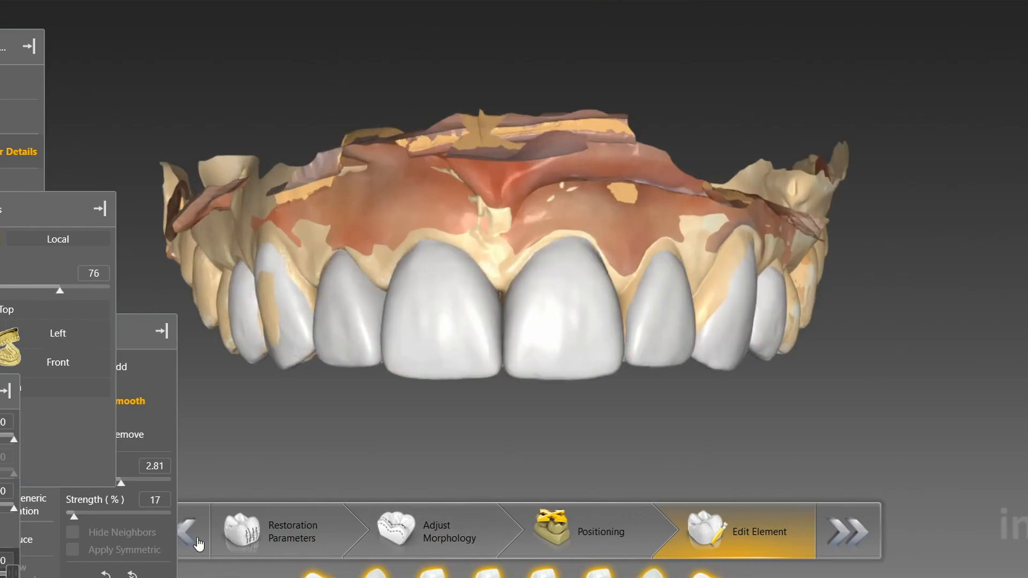
# Hide the upper reference scan and proceed from editing to the next phase with all eight restorations
pyautogui.click(5, 491)
pyautogui.moveTo(13, 573); pyautogui.dragTo(95, 567)
pyautogui.click(1, 73)
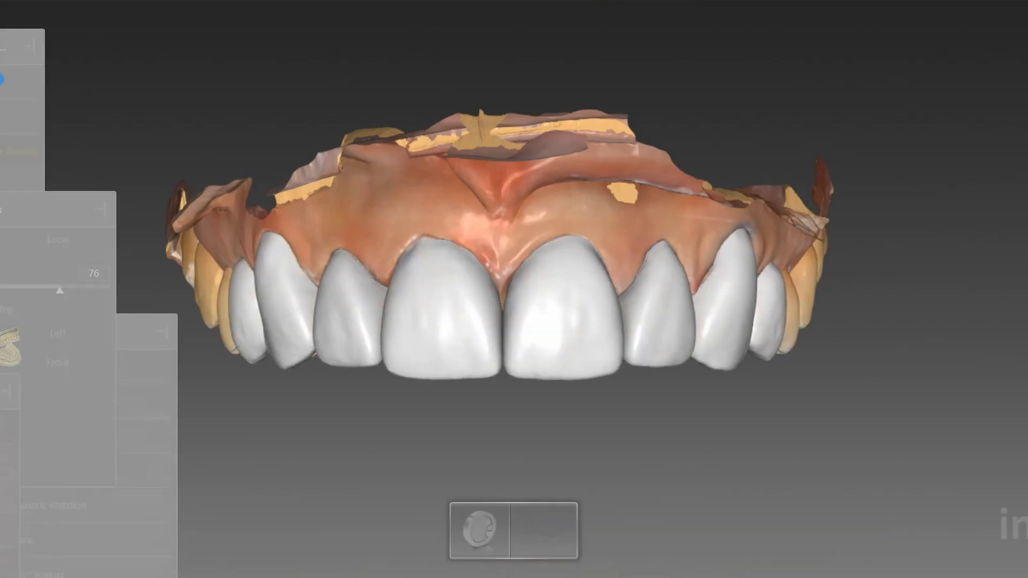